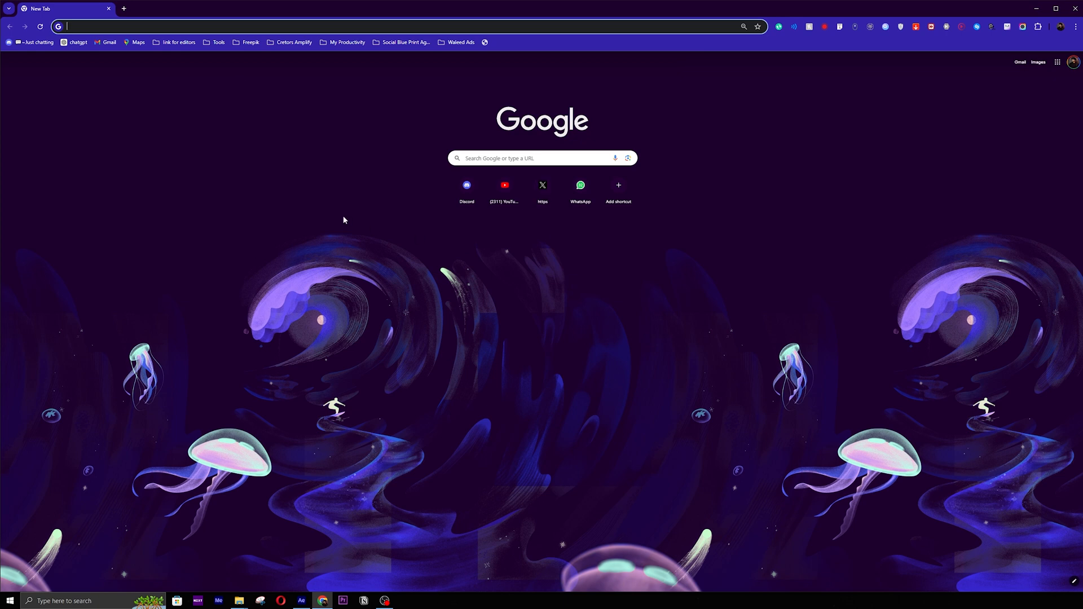
Search the web for "gemini AI" in a new tab and open the Gemini site.
click(343, 217)
key(ctrl+t)
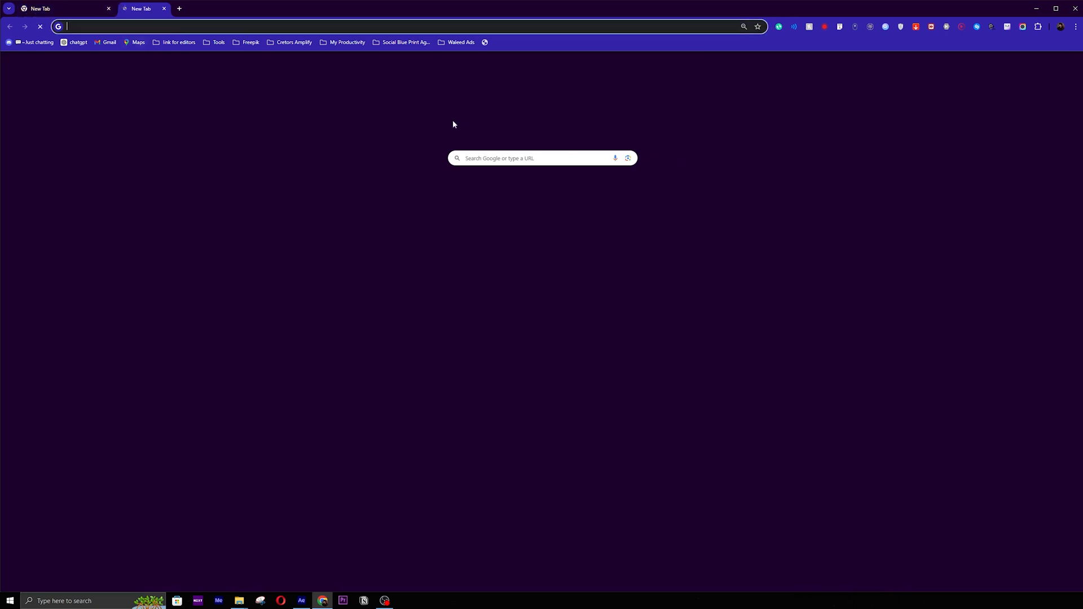
text(gemini AI)
key(Return)
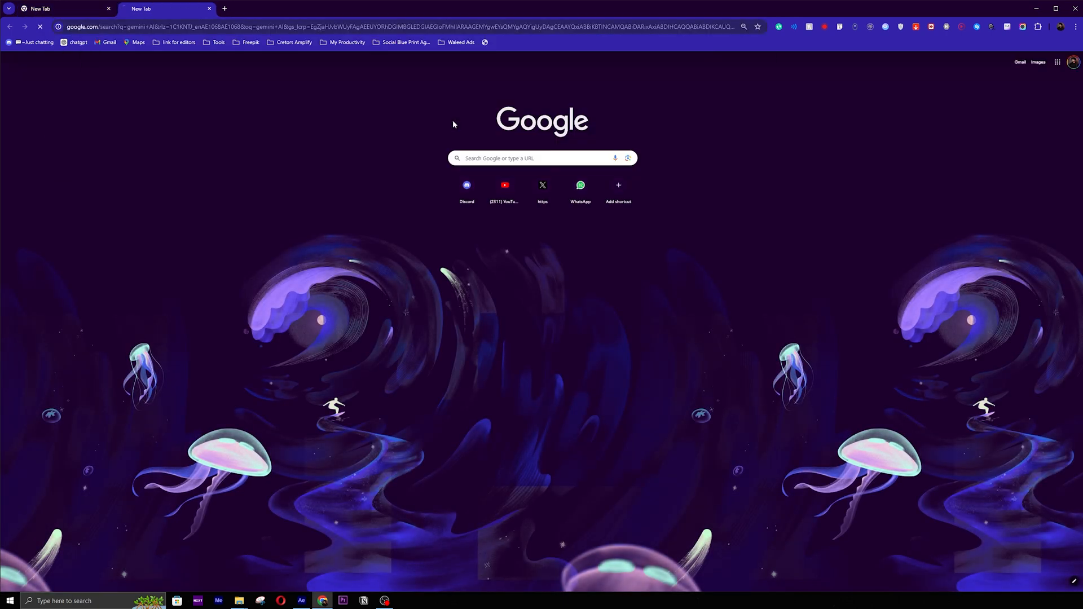
click(253, 145)
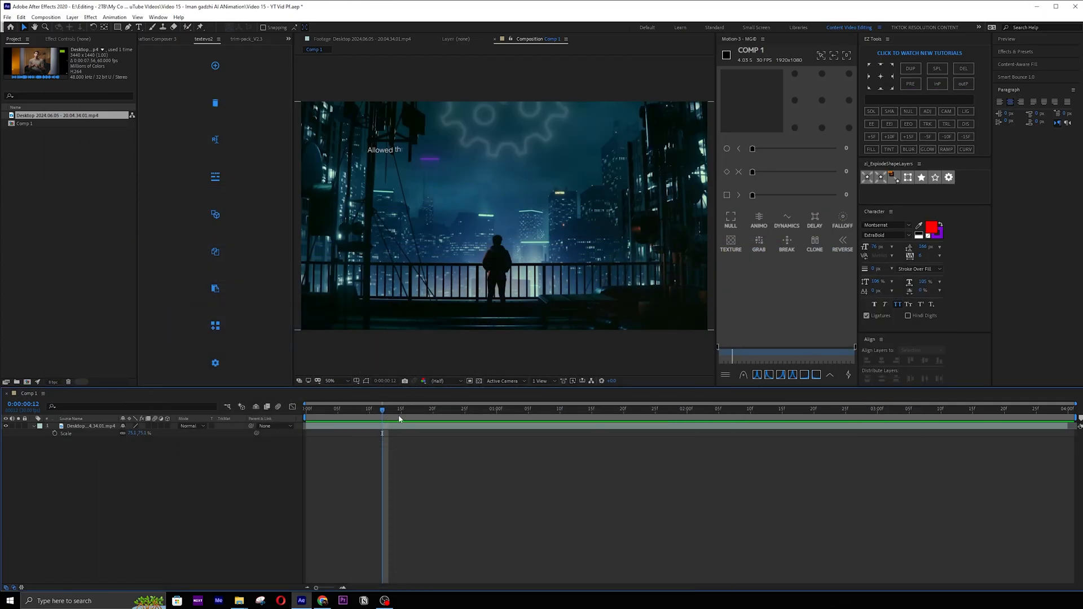
Move the After Effects reference clip to 0:00:00:08, and start a prompt in Gemini with "i want to generate an image of".
drag(399, 418, 357, 415)
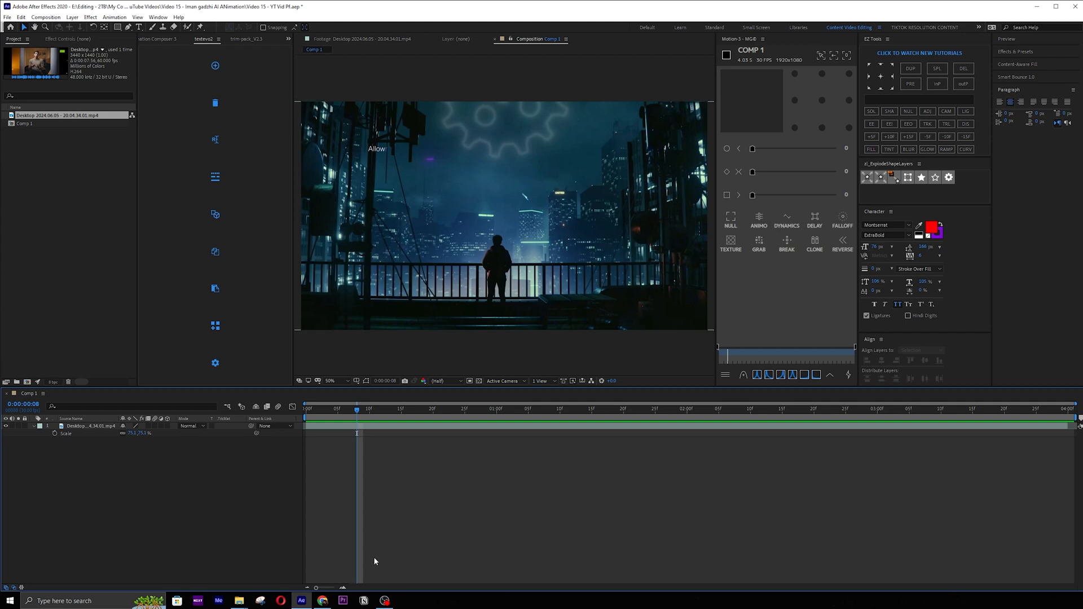
click(323, 602)
text(i want to)
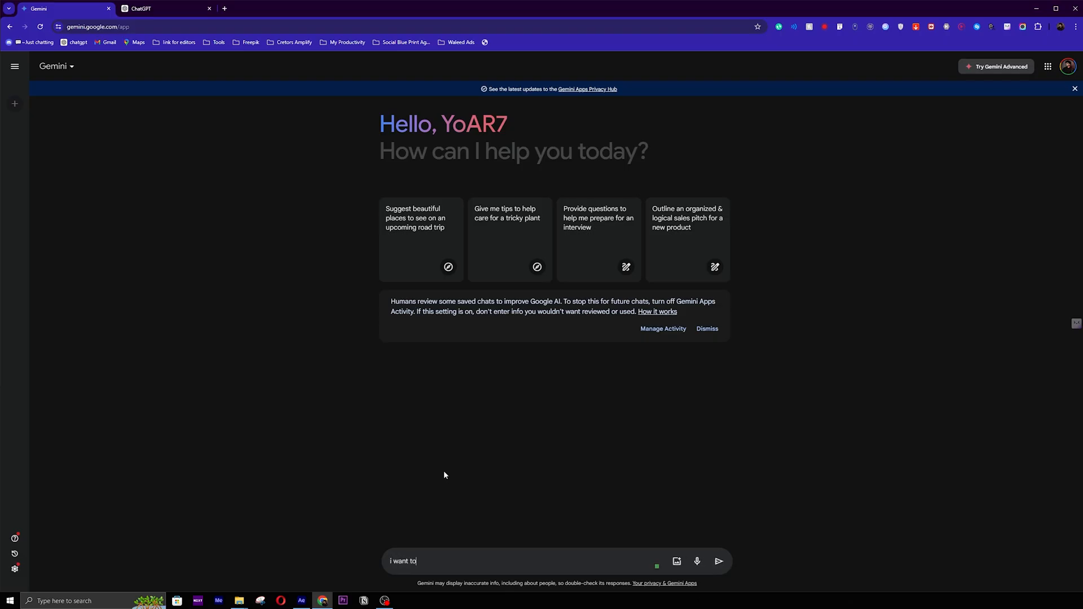
text( generate an image of)
key(shift+Return)
key(shift+Return)
Add the bullet "- a silhouetted figure standing on a rooftop balcony, with a tall barrier in front of him that is covered untill his knees".
text(- a silhouetted)
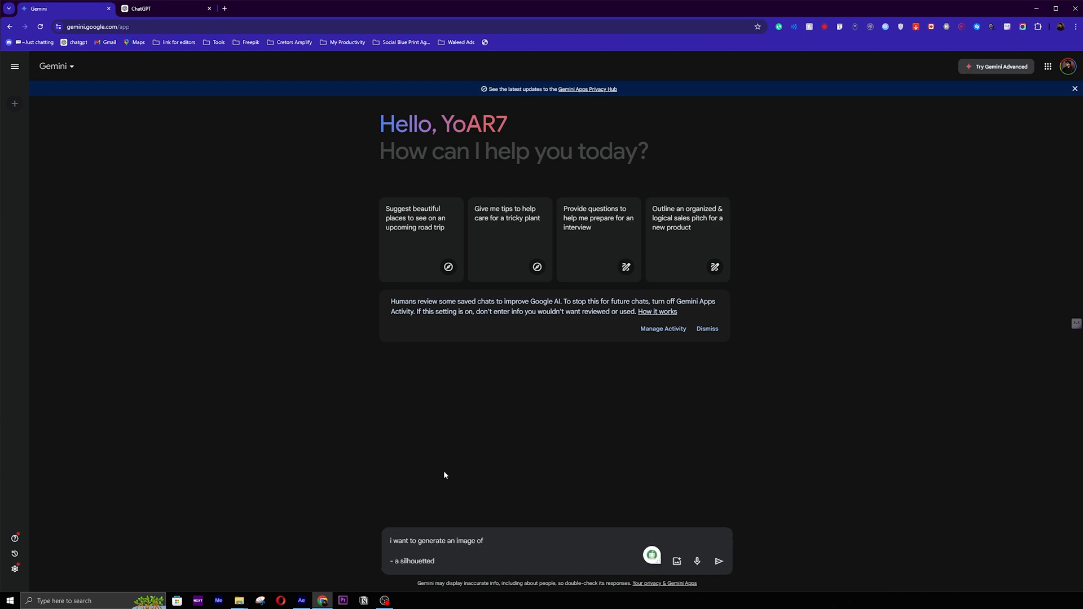
text( figure standing on a rooftop balcony, with a tall )
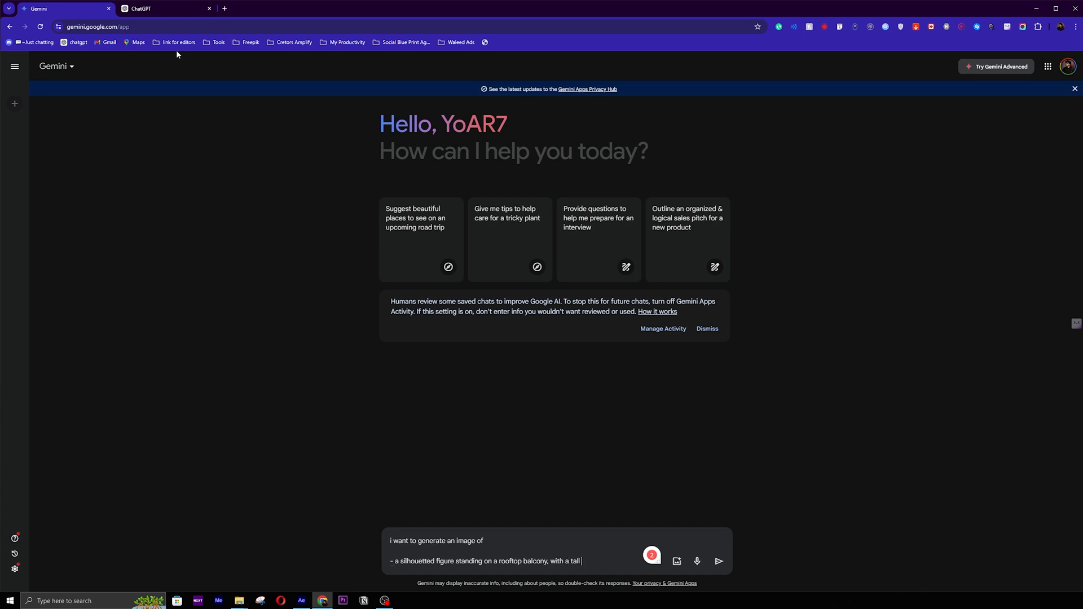
text(barrier in front of him that is)
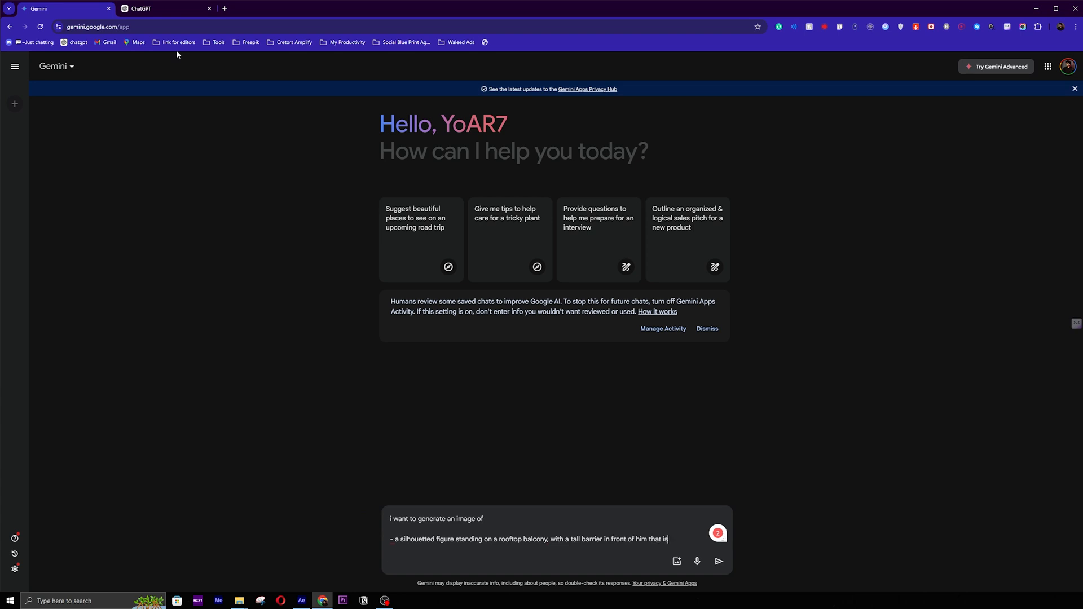
text( covered untill his knees)
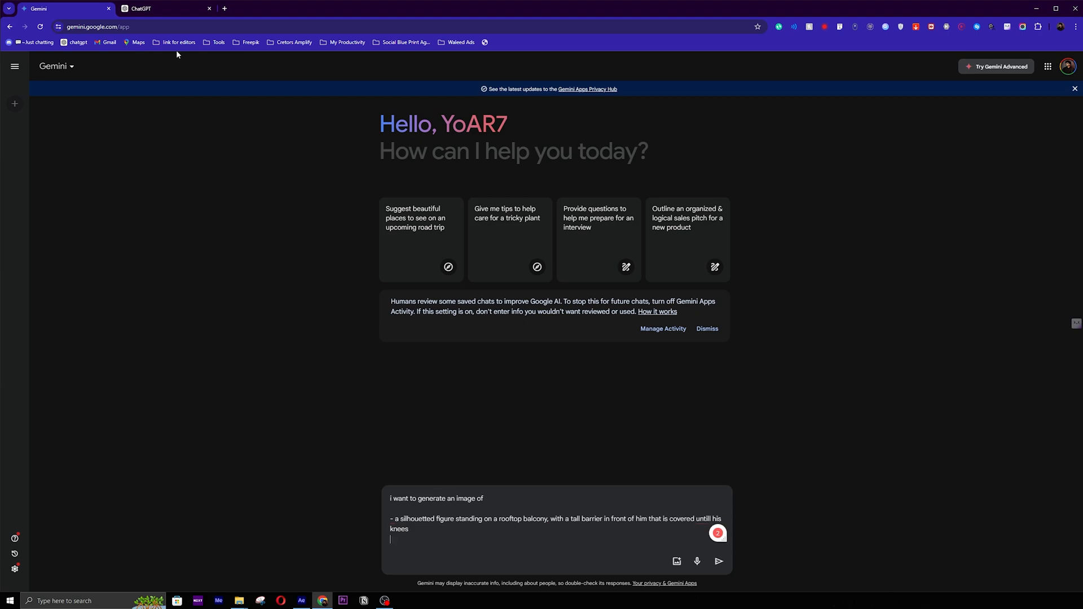
Check the After Effects reference frame and add the prompt bullet "- looking at a futuristic cityscape at night that is dark themed".
click(304, 601)
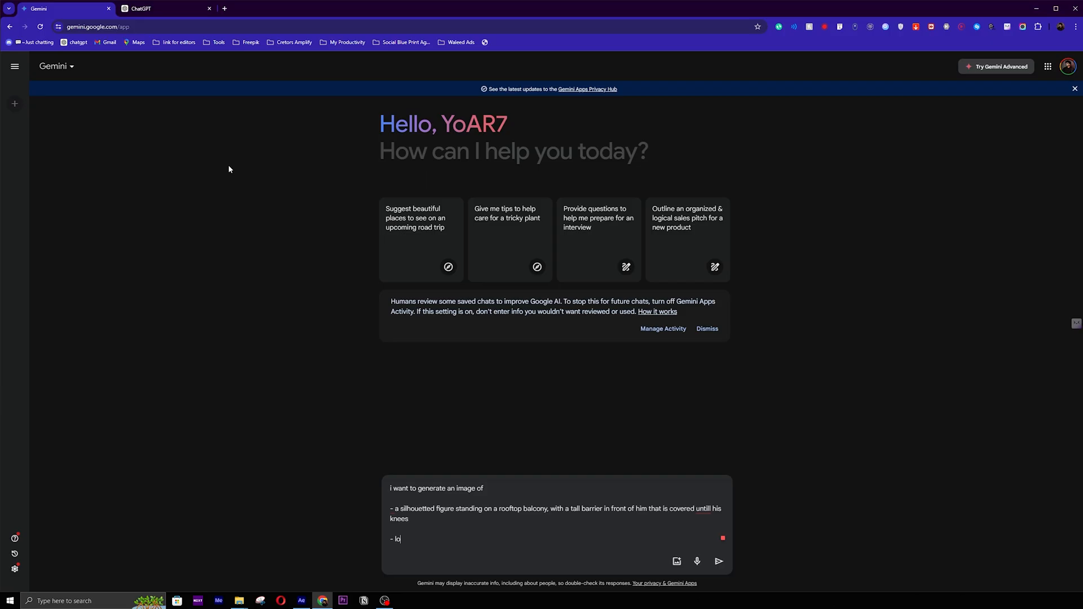
text(oking at a futuristic cityscape at night that is dark themed)
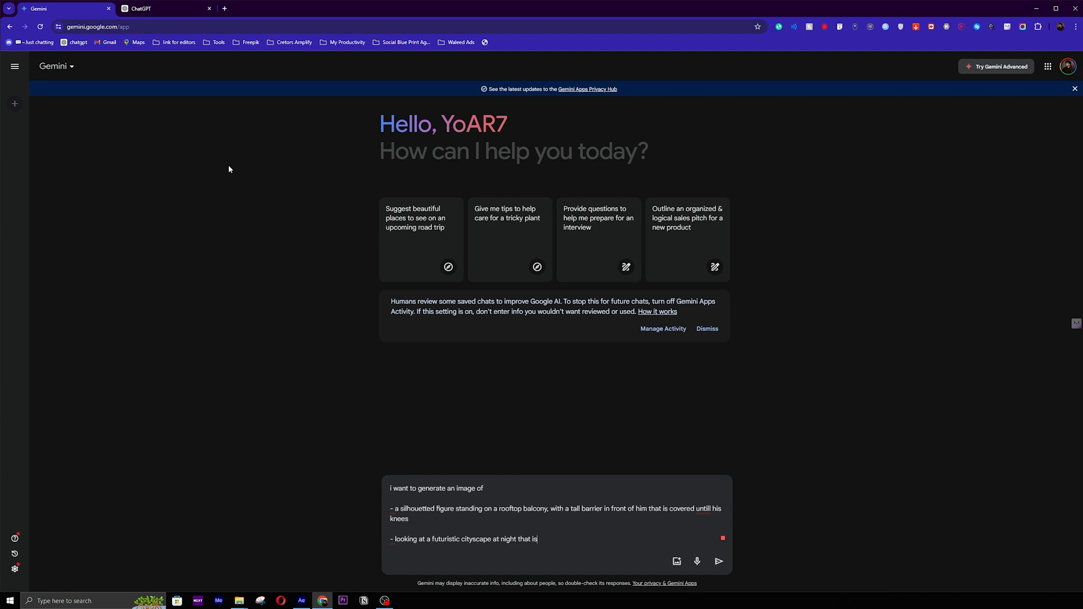
key(Return)
key(Return)
Add the prompt bullet "- The skyline includes buildings, creating a vibrant dark ambience".
text(- The skyline includes buildings)
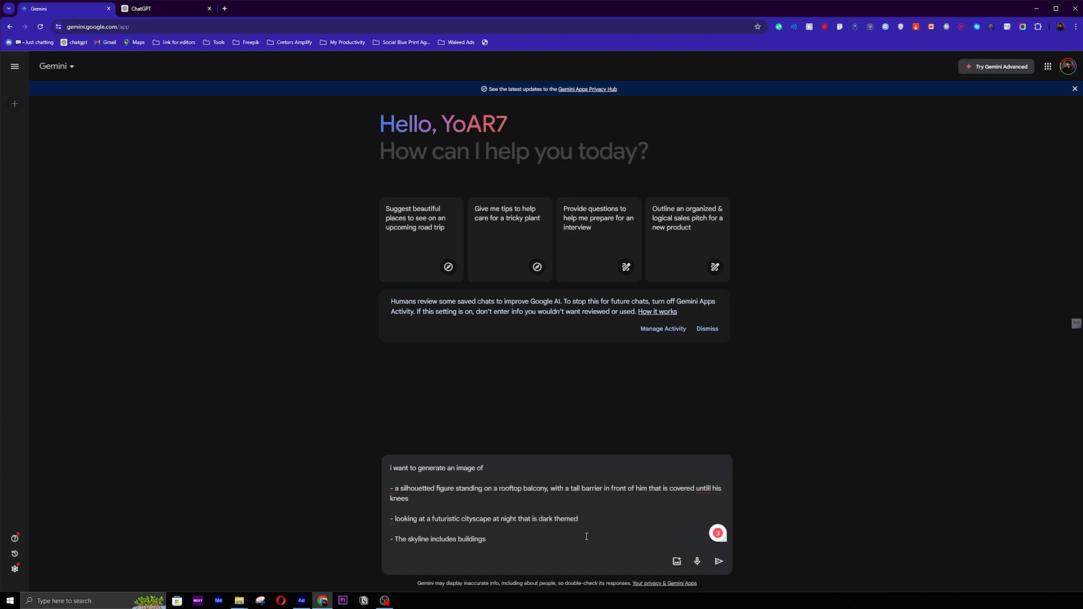
text(, createing a vibrant dark ambient)
key(BackSpace)
text(ce)
key(shift+Return)
key(shift+Return)
Add the prompt bullet "- with a DARK blue color palette and a mix of high-tech" and proofread the whole prompt.
text(- with a deep blue color palette and a mix of high-tech)
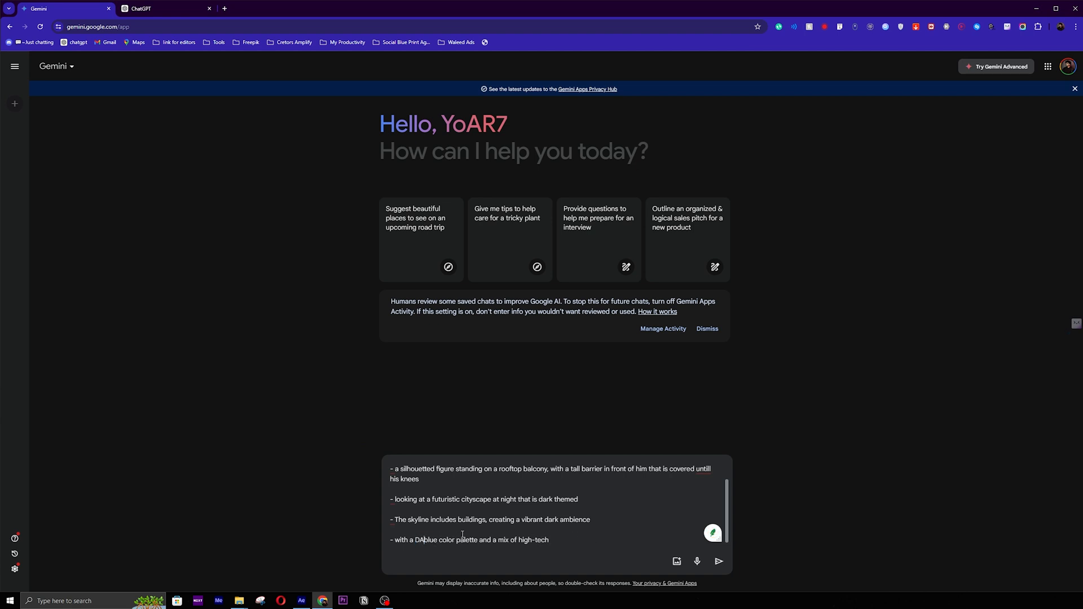
scroll(564, 508, up, 1)
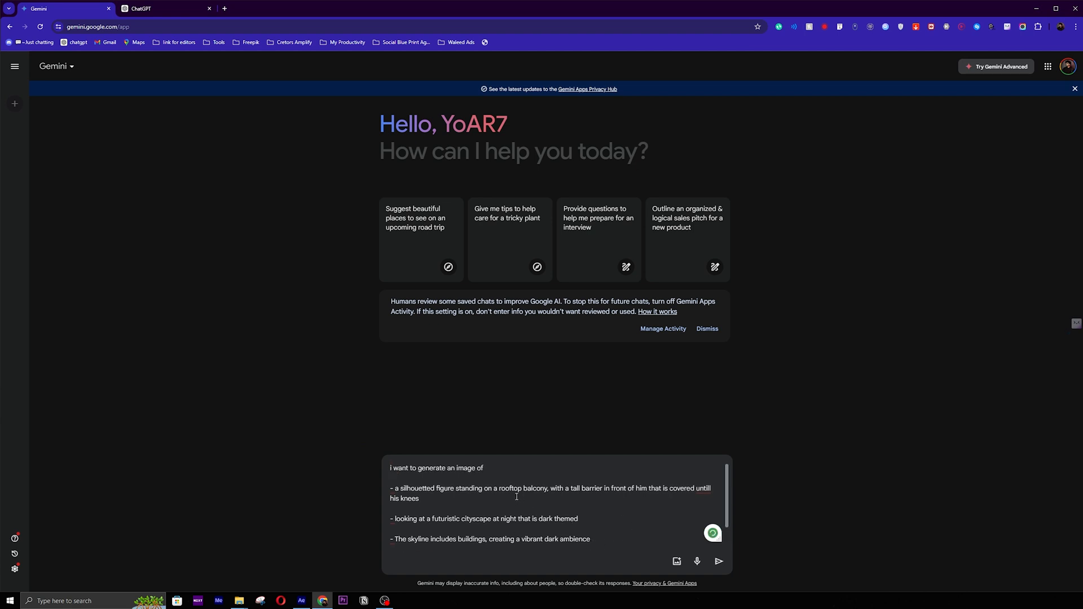
scroll(508, 507, down, 1)
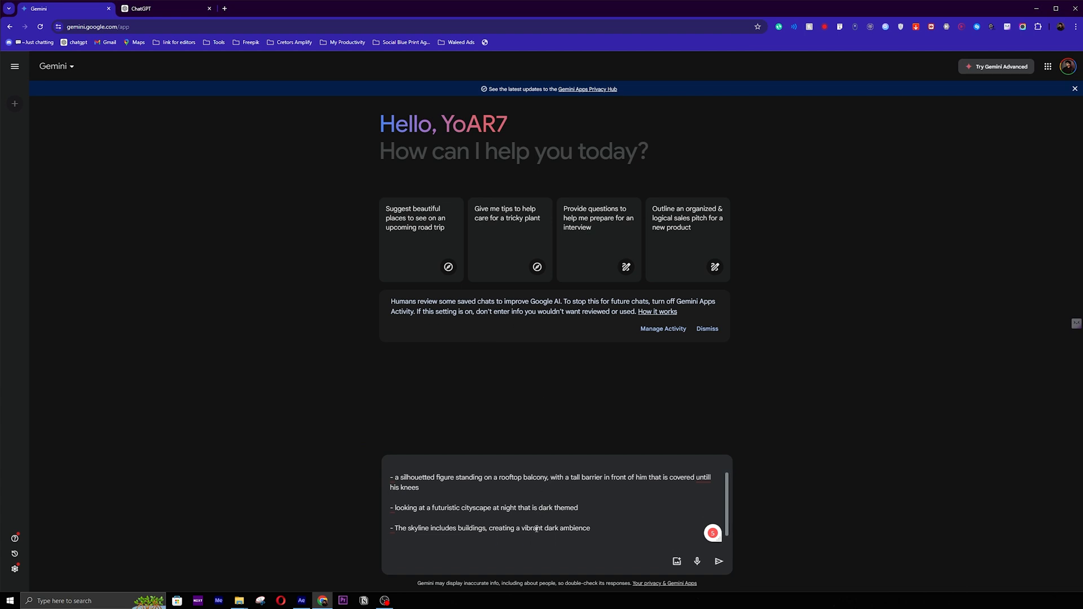
scroll(513, 525, up, 1)
scroll(518, 547, down, 1)
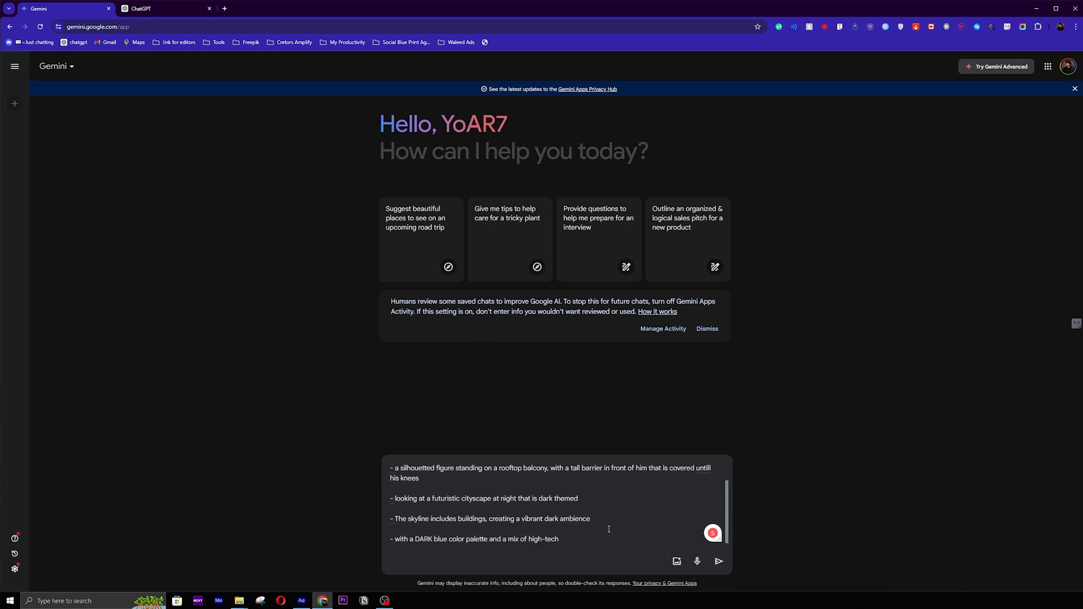
Submit the finished rooftop silhouette prompt to Gemini to generate the image.
drag(558, 537, 387, 472)
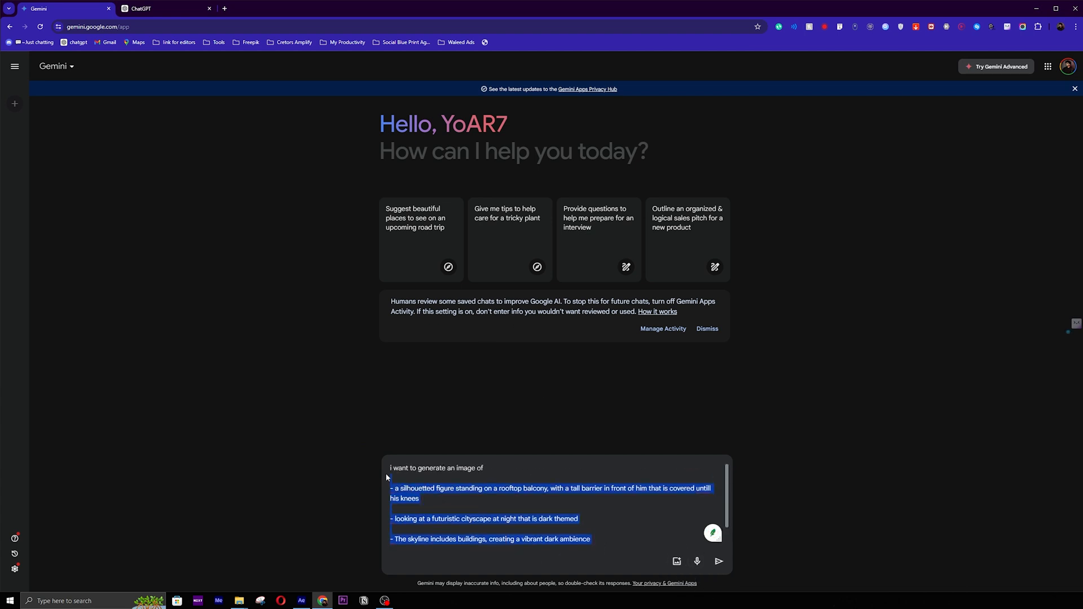
scroll(485, 507, down, 1)
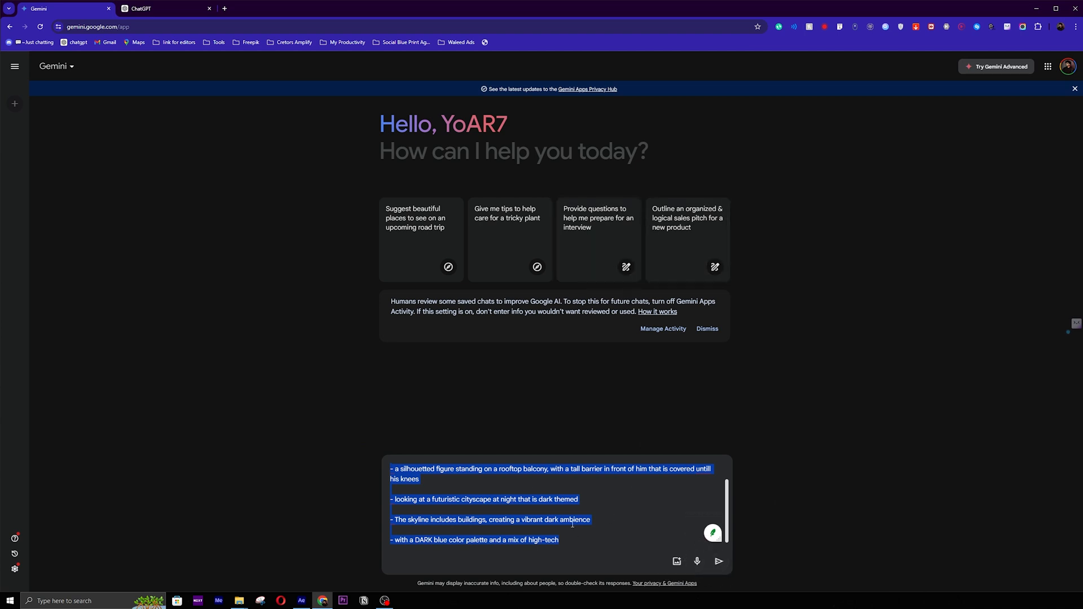
click(718, 561)
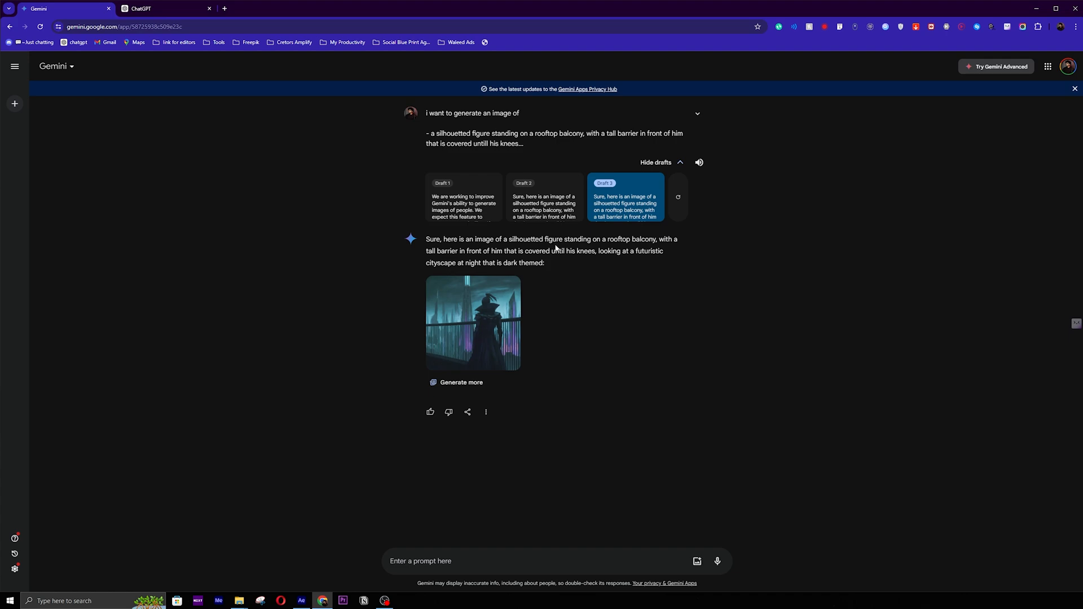
Find Leonardo AI in a new tab, launch its app and open Image Generation past the welcome guide.
key(ctrl+t)
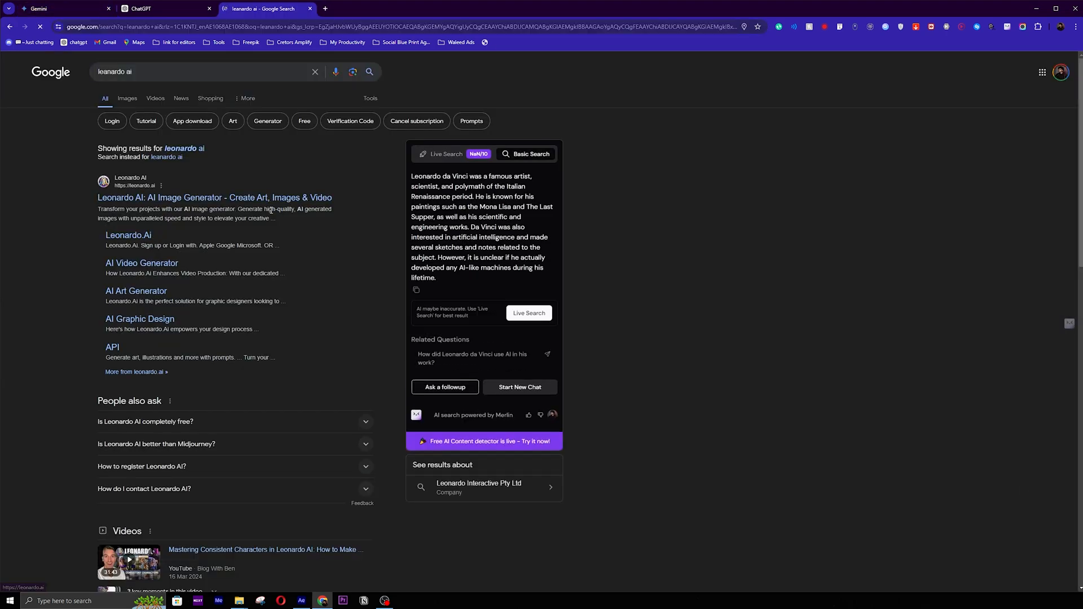
click(331, 199)
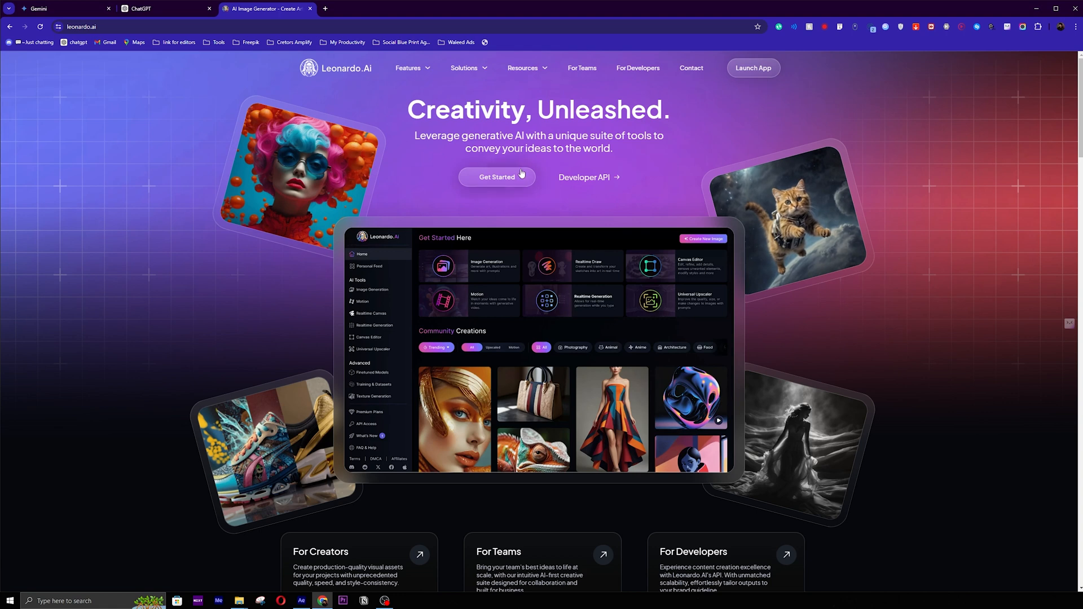
click(750, 70)
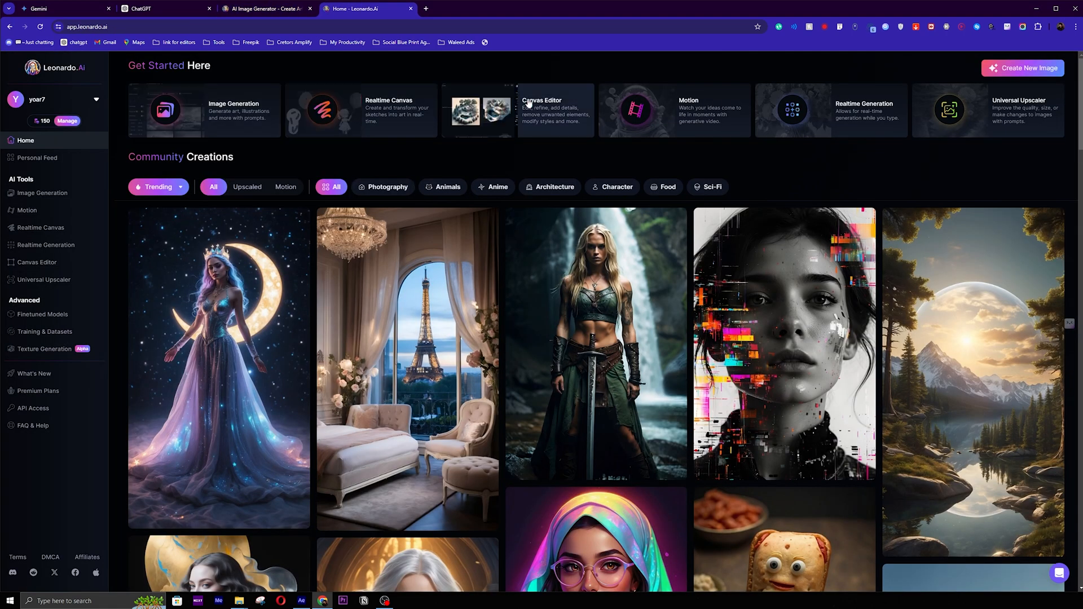
click(1022, 67)
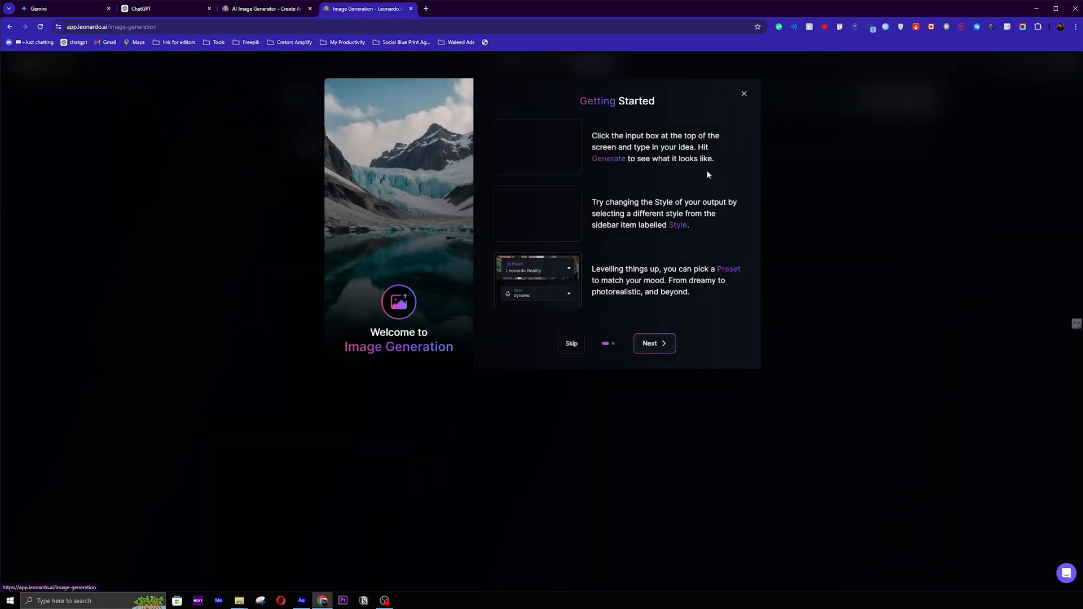
click(653, 343)
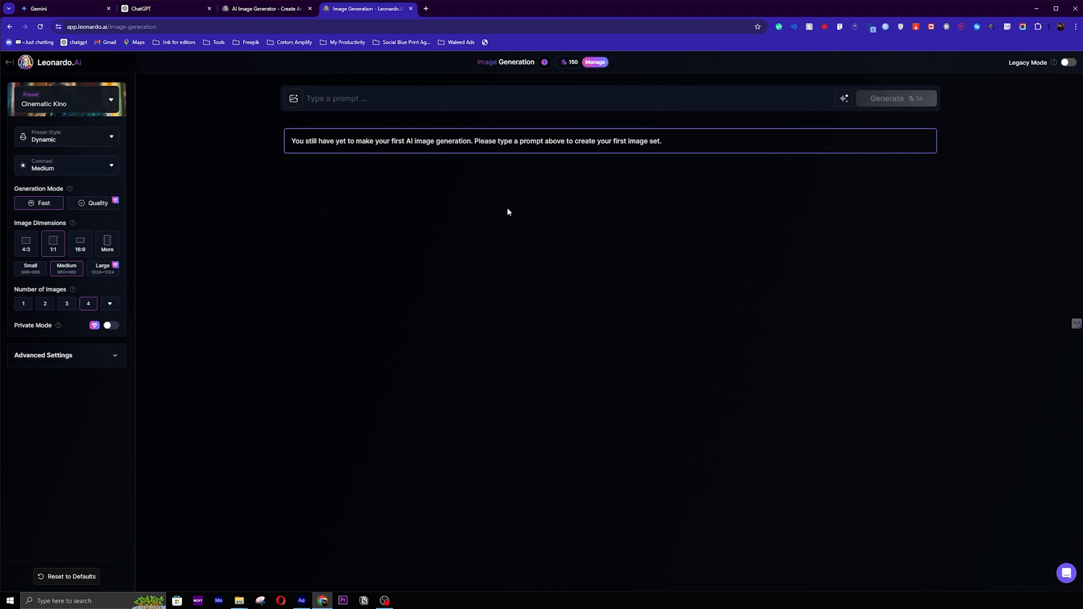
Enter the same rooftop silhouette prompt in Leonardo.Ai and generate a set of four images.
click(398, 101)
text(i want to generate an image of    - a silhouetted figure standing on a rooftop balcony, with a tall barrier in front of him that is covered untill his knees    - looking at a futuristic cityscape at night that is dark themed    - The skyline includes buildings, creating a vibrant dark ambience    - with a DARK blue color palette and a mix of high-tech)
click(894, 305)
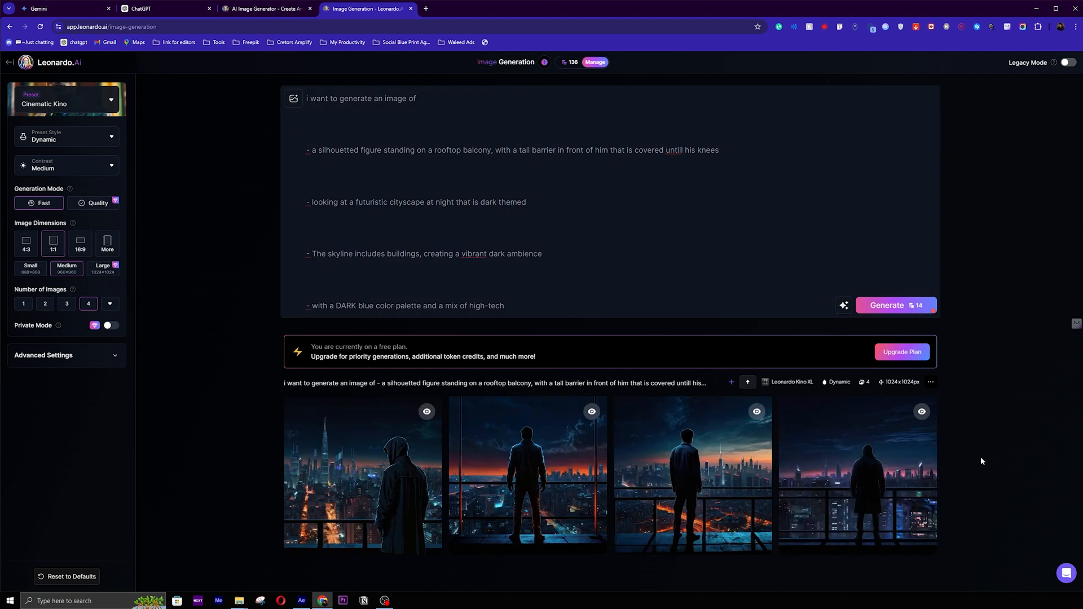
Compare the generated image sets and download the one of the hooded figure in a long coat facing the skyline from behind.
mouse_move(888, 474)
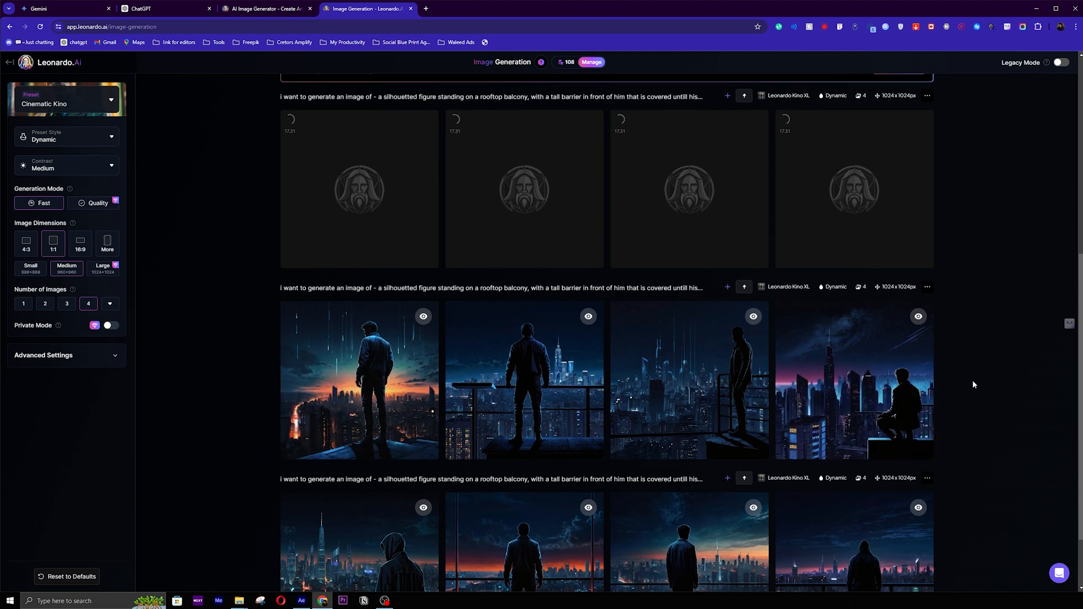
scroll(971, 393, down, 2)
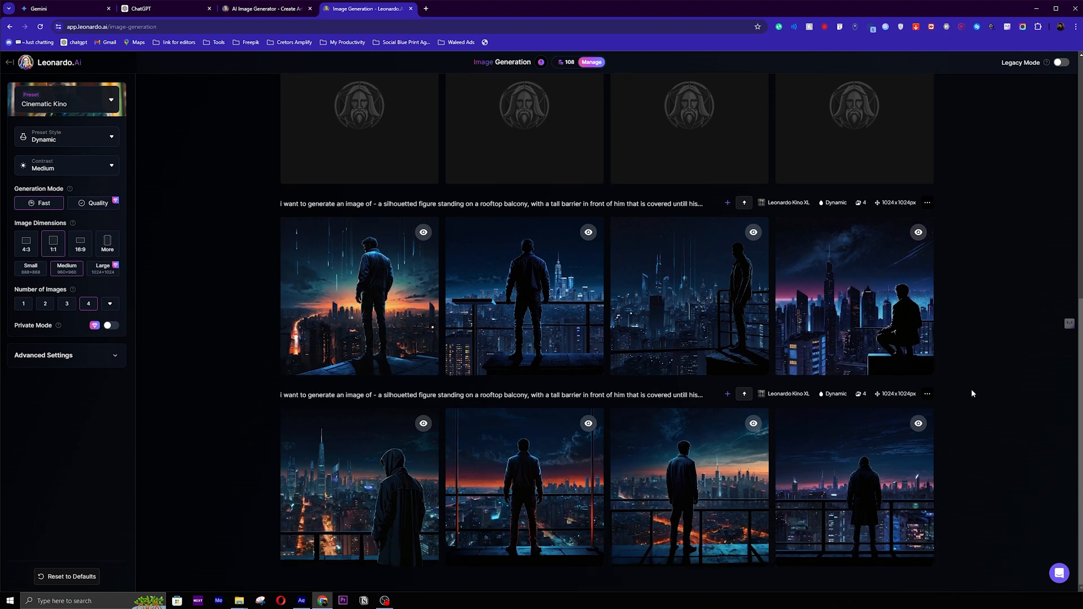
scroll(971, 393, up, 5)
scroll(981, 355, down, 3)
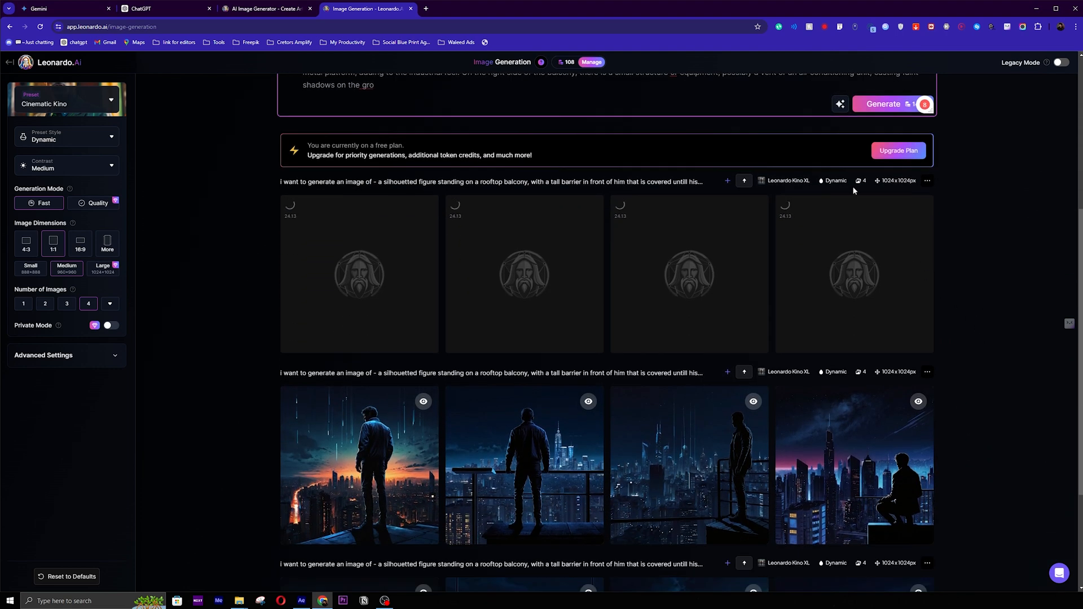
scroll(852, 190, down, 1)
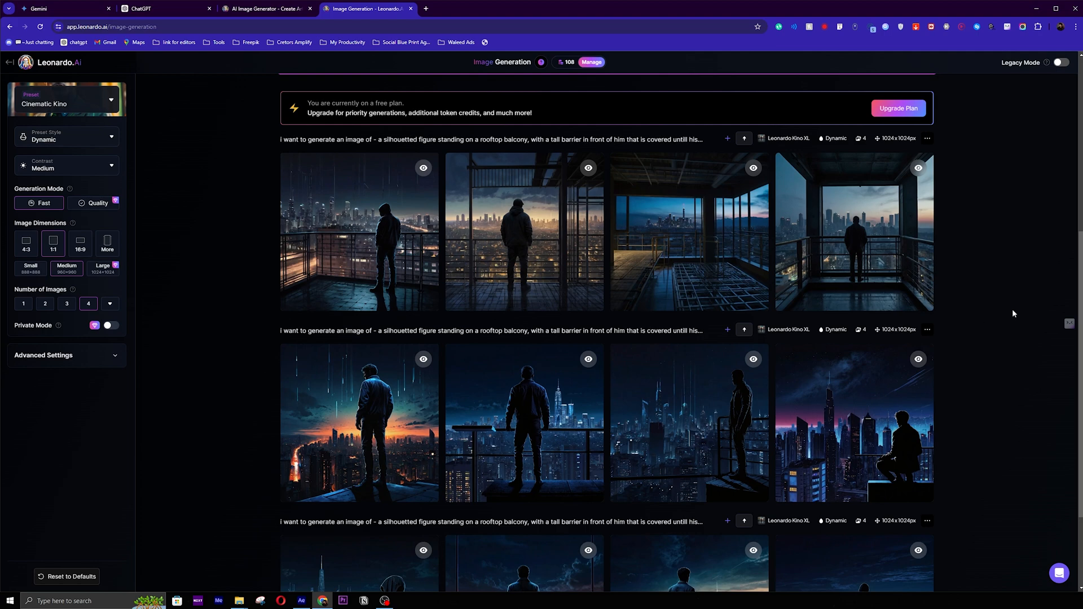
scroll(1043, 289, down, 3)
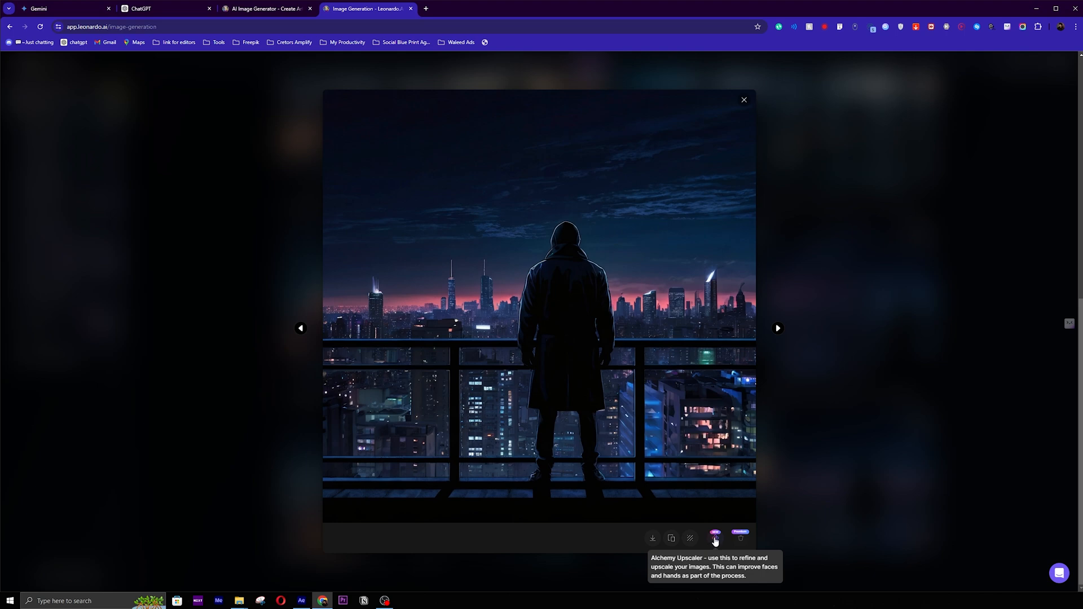
click(712, 540)
click(480, 406)
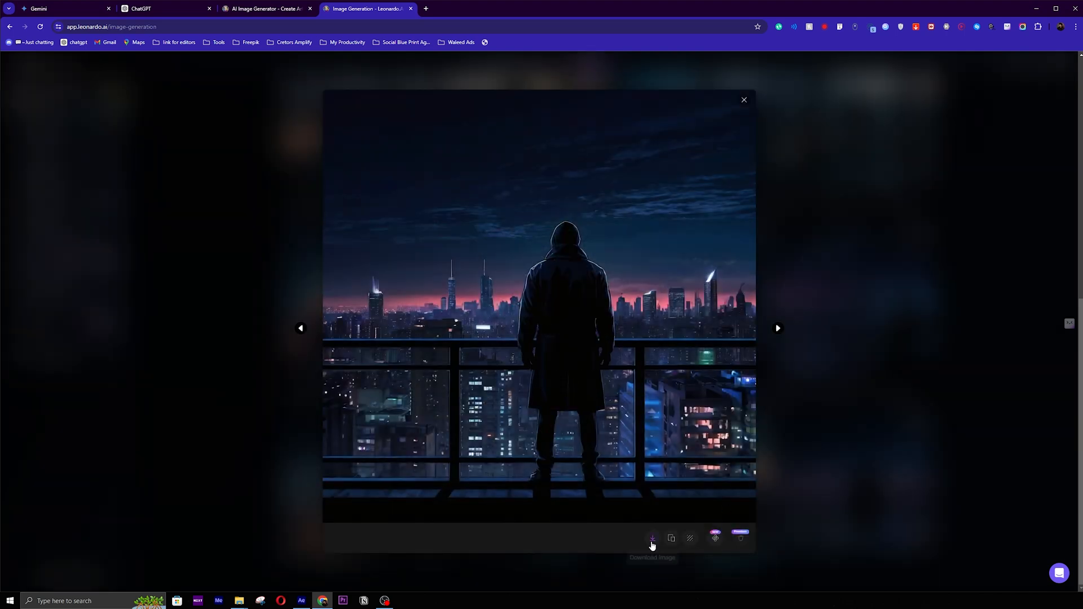
click(653, 538)
key(Return)
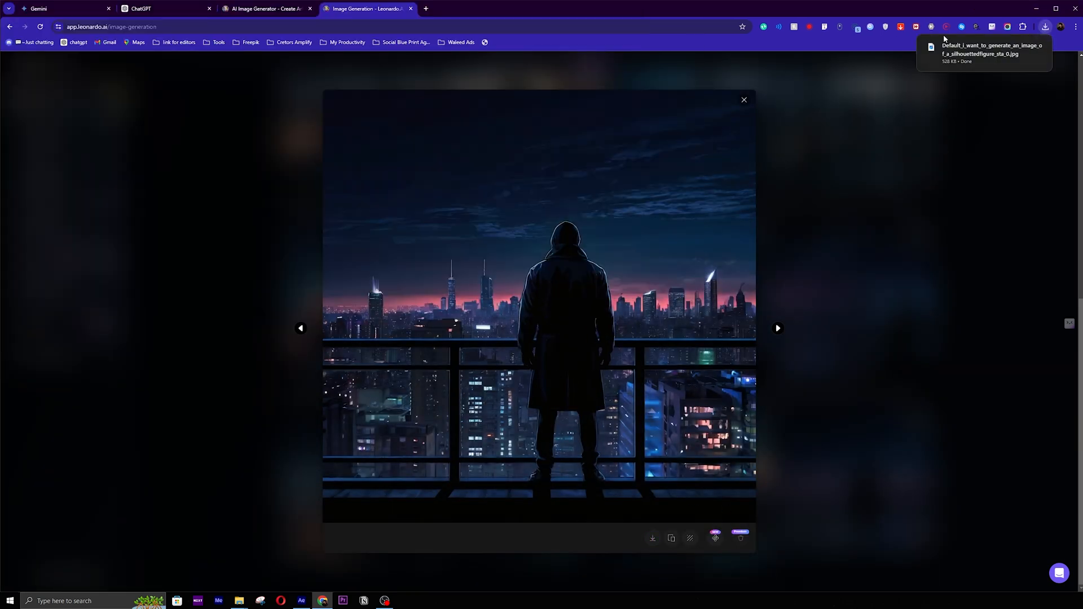
Place the downloaded JPG in Comp 1 in After Effects and shift it out of frame to compare with the reference clip, undoing the shift.
drag(992, 51, 428, 501)
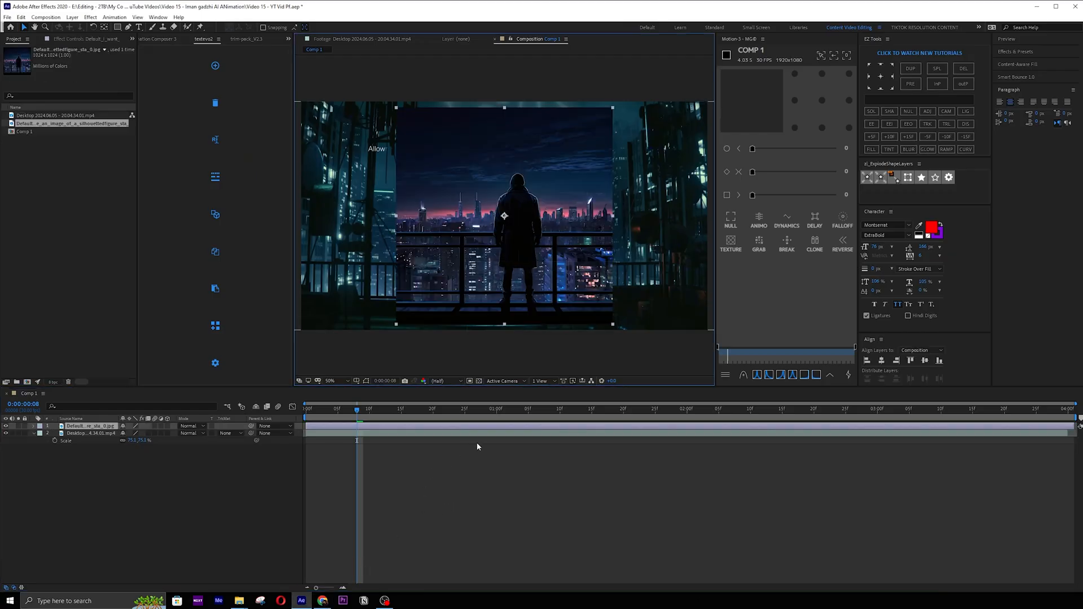
drag(515, 204, 522, 493)
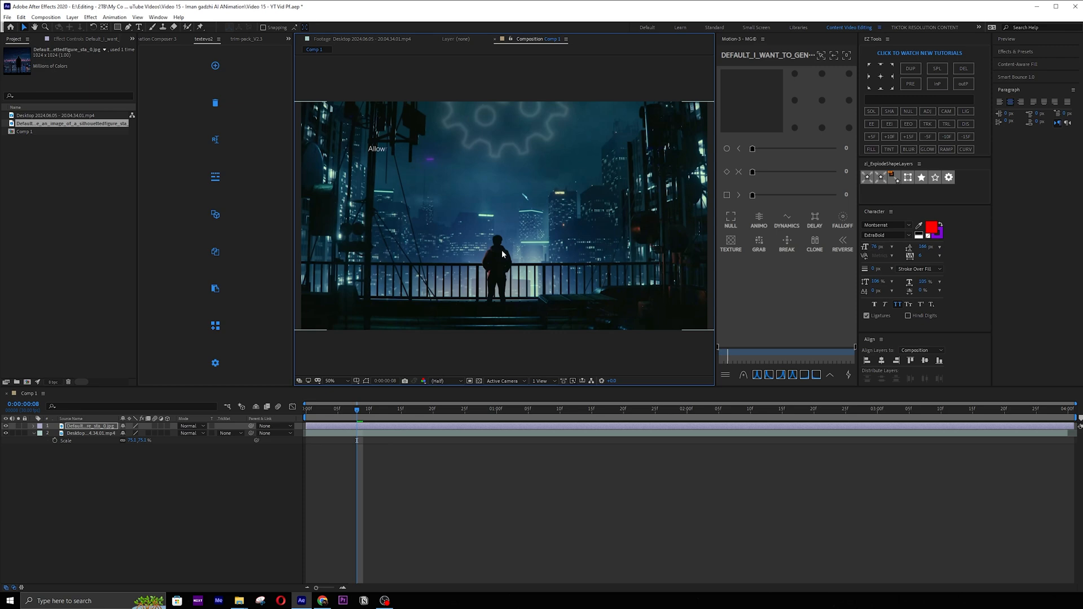
key(ctrl+z)
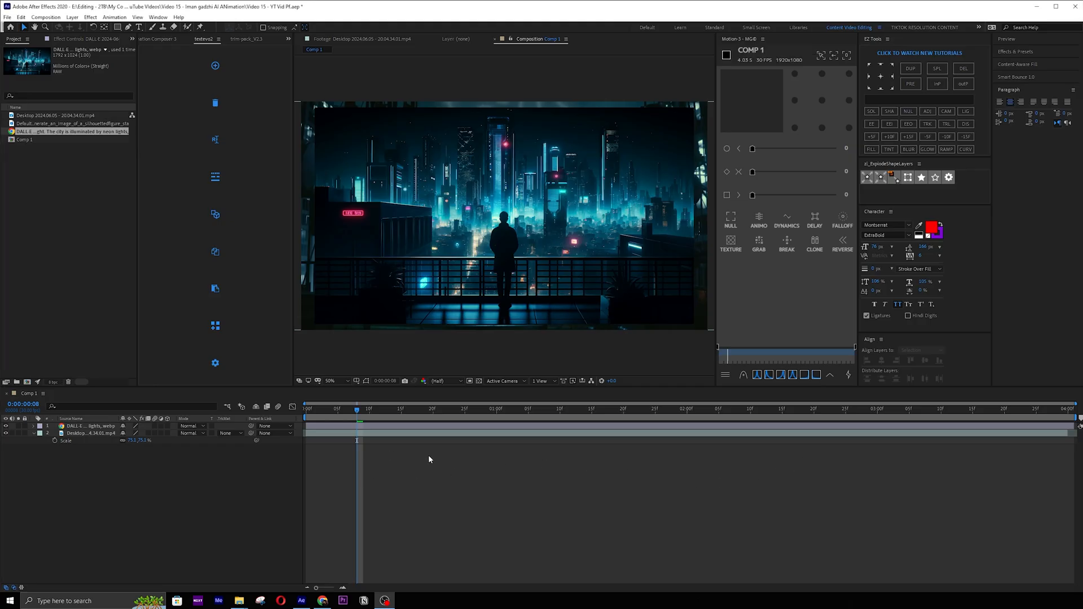
Compare the generated city image with the reference clip underneath and widen the workspace area around the composition viewer.
click(6, 427)
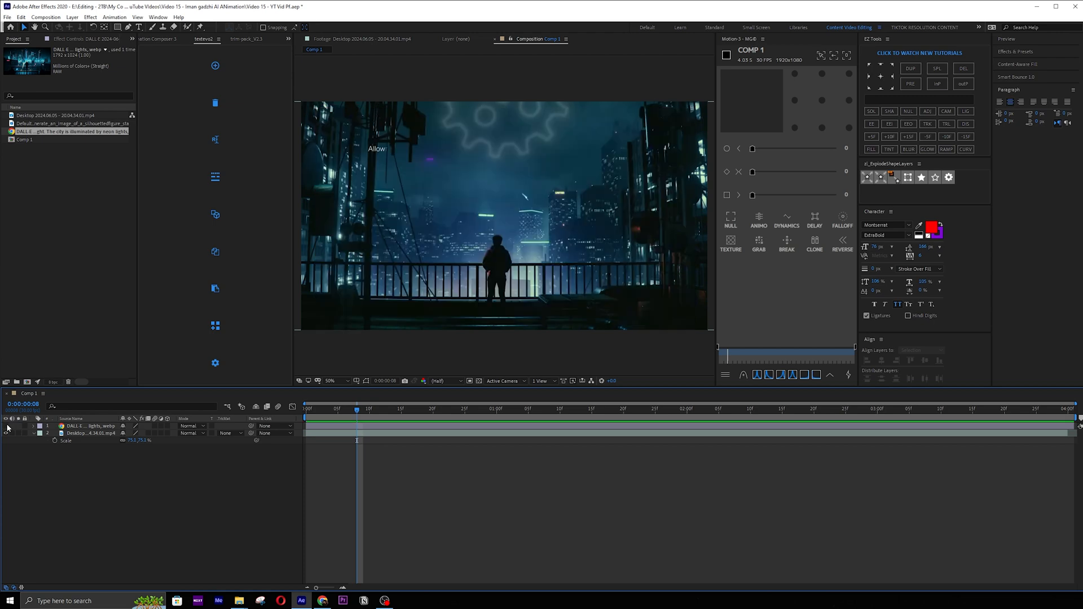
click(6, 426)
click(75, 427)
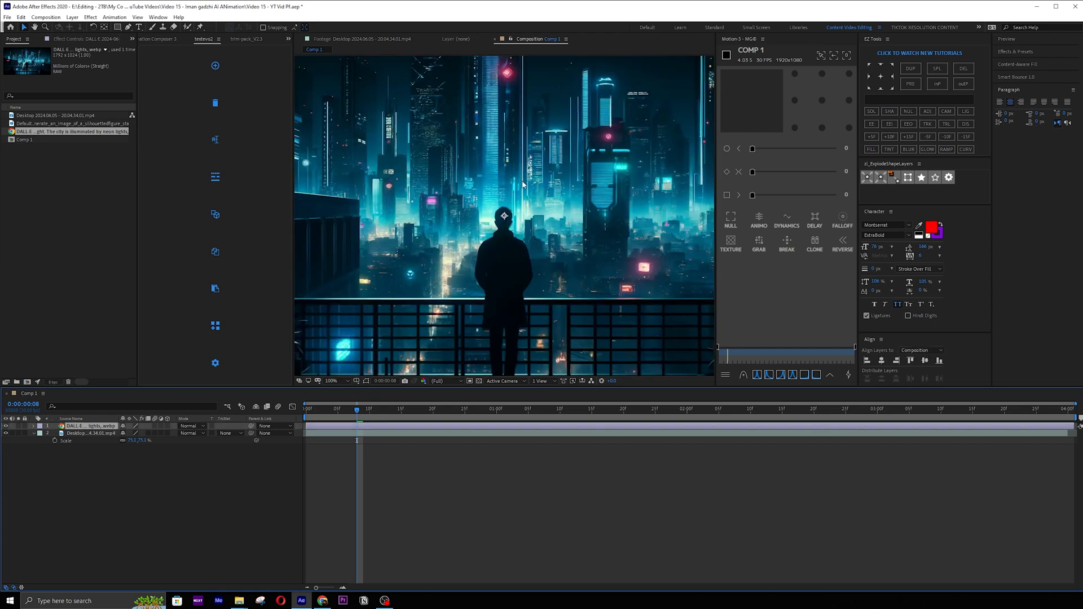
drag(716, 197, 762, 194)
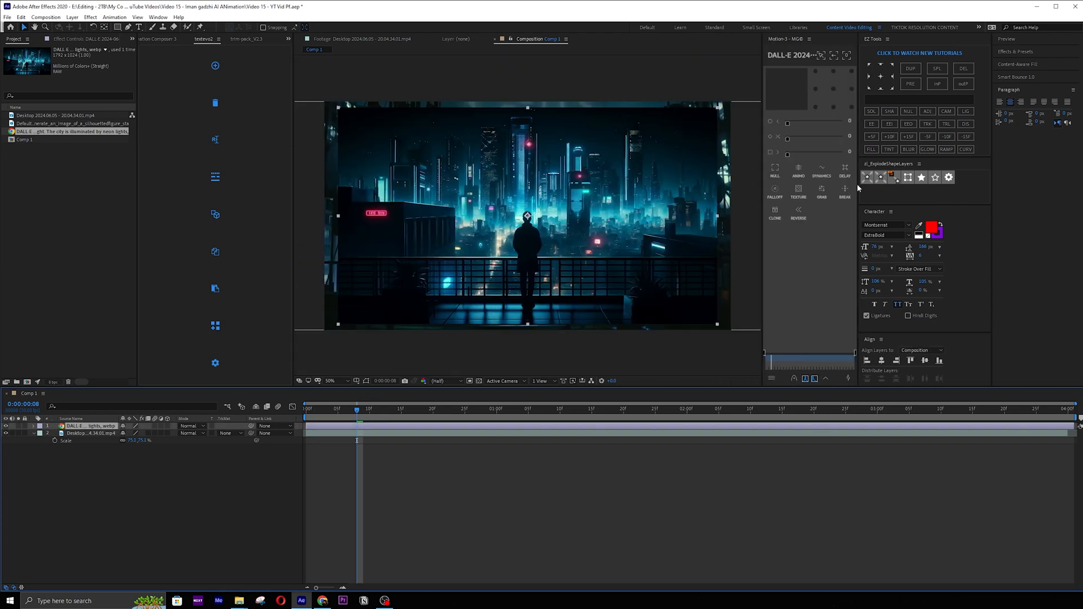
drag(857, 183, 895, 185)
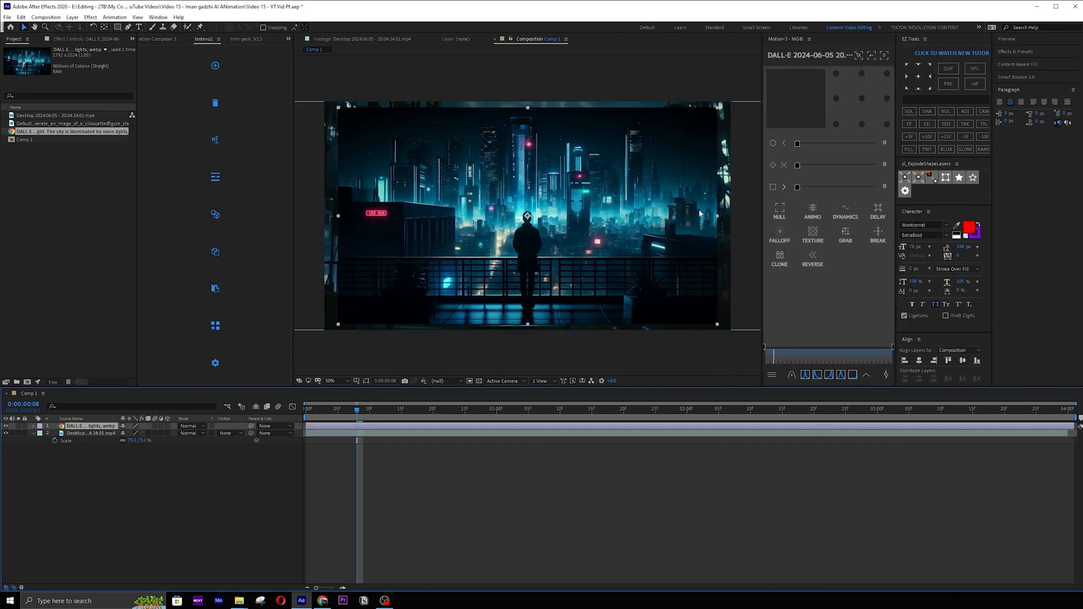
Toggle the generated image's visibility repeatedly to compare its framing and colours with the reference clip.
click(6, 426)
click(7, 426)
click(7, 426)
click(6, 426)
click(6, 426)
click(6, 426)
Scale the generated city image to about 109.7% so it fills the frame, and remove the reference clip from Comp 1.
key(s)
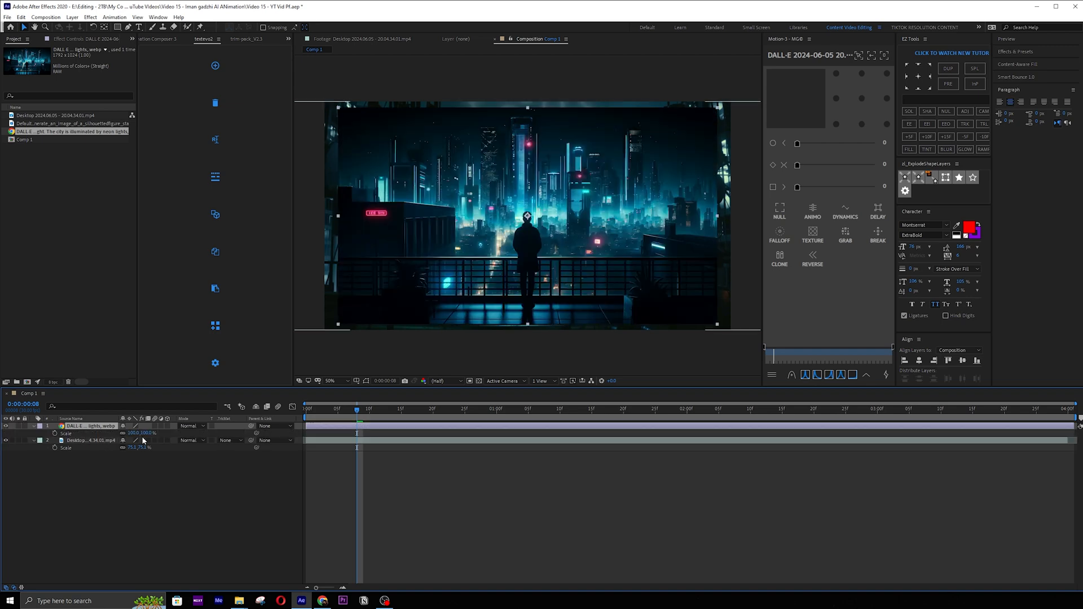
drag(134, 433, 160, 434)
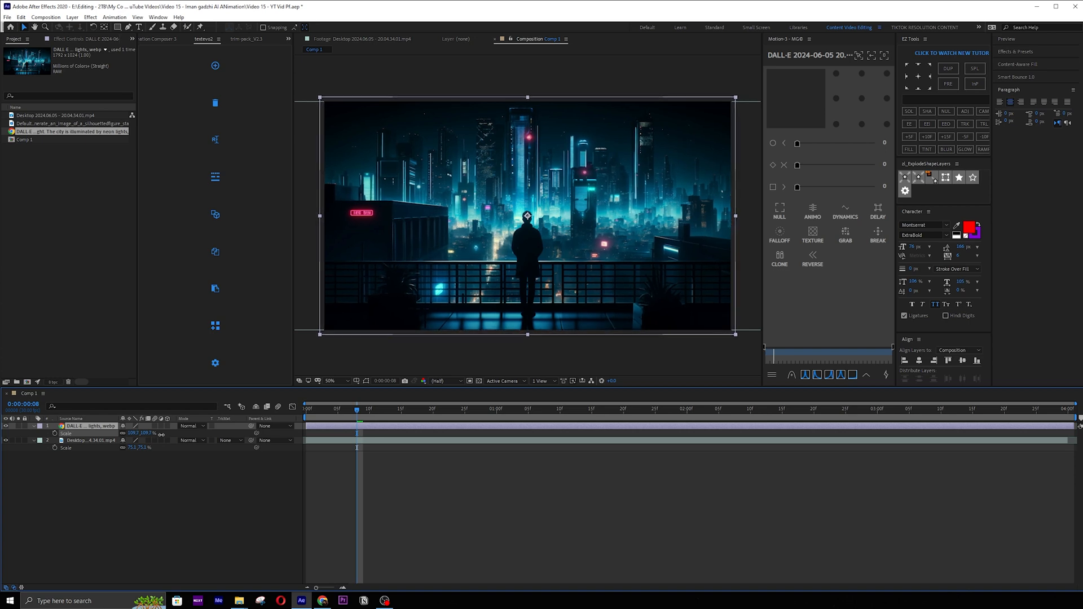
drag(426, 396, 636, 397)
click(546, 446)
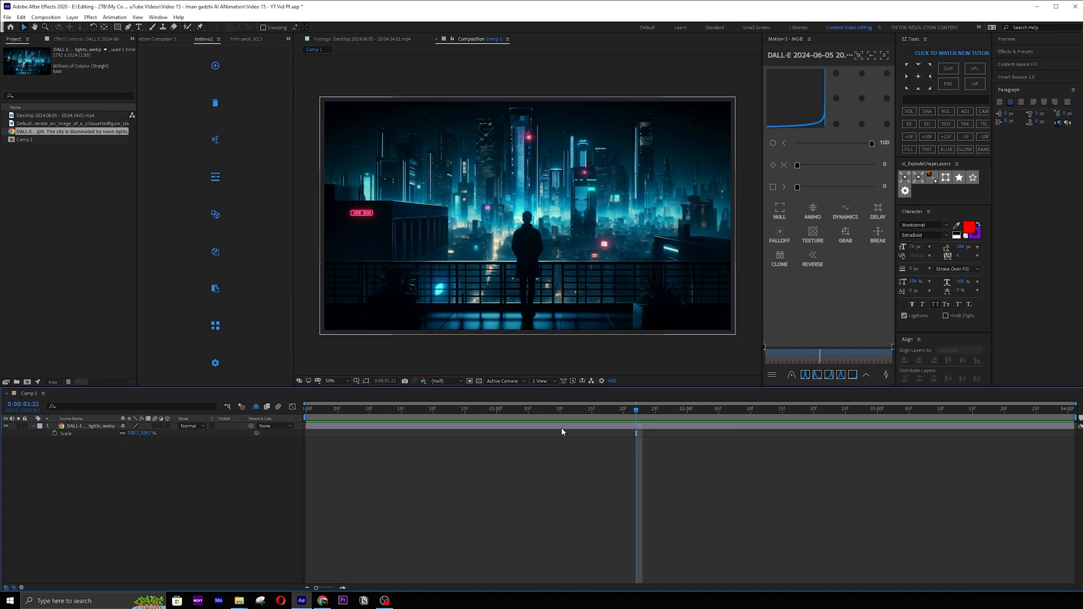
click(578, 427)
click(519, 466)
Add an adjustment layer above the city image and apply CC Vignette with an increased Amount to darken the edges.
right_click(436, 464)
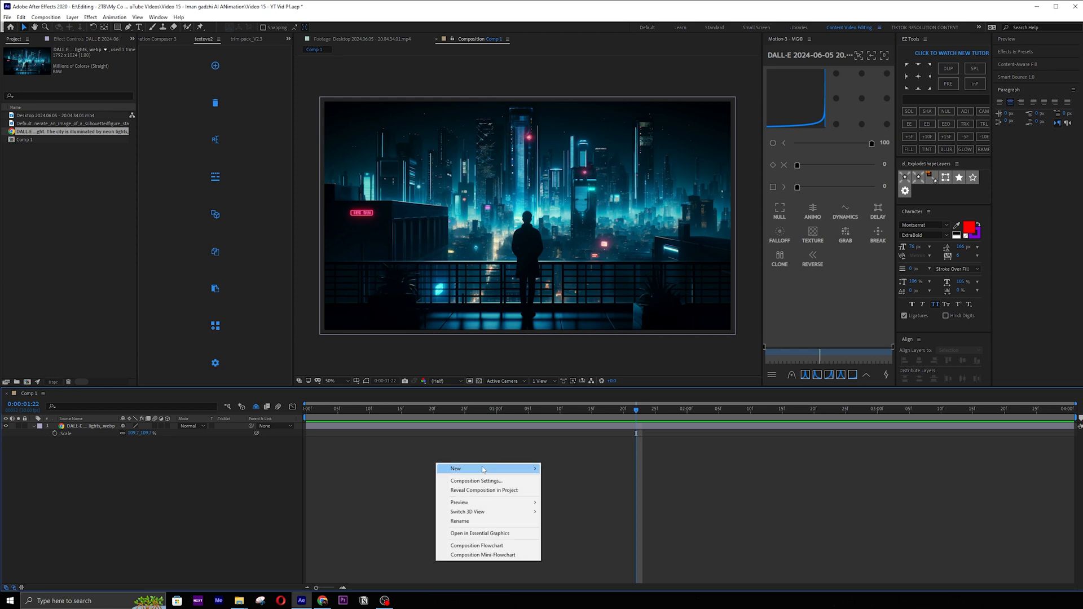
mouse_move(481, 470)
click(572, 537)
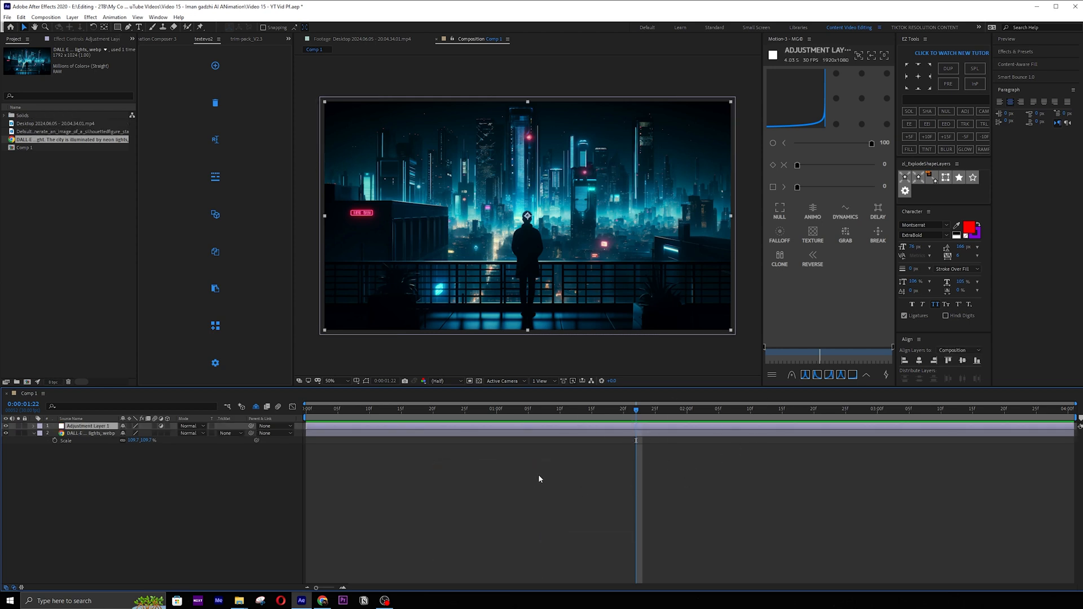
key(ctrl+space)
text(cc vig)
key(Return)
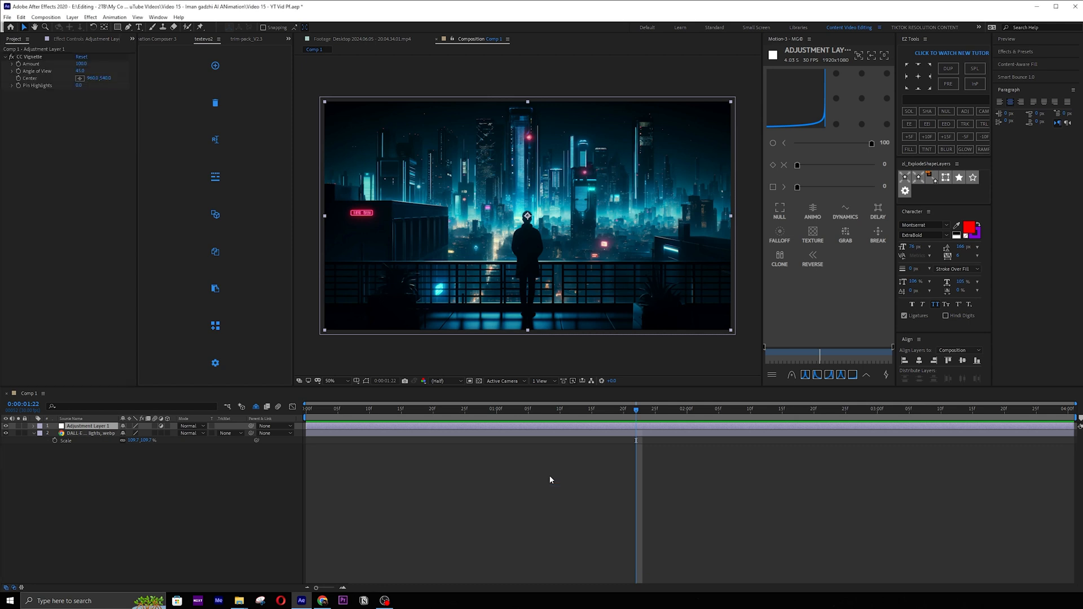
drag(84, 66, 93, 67)
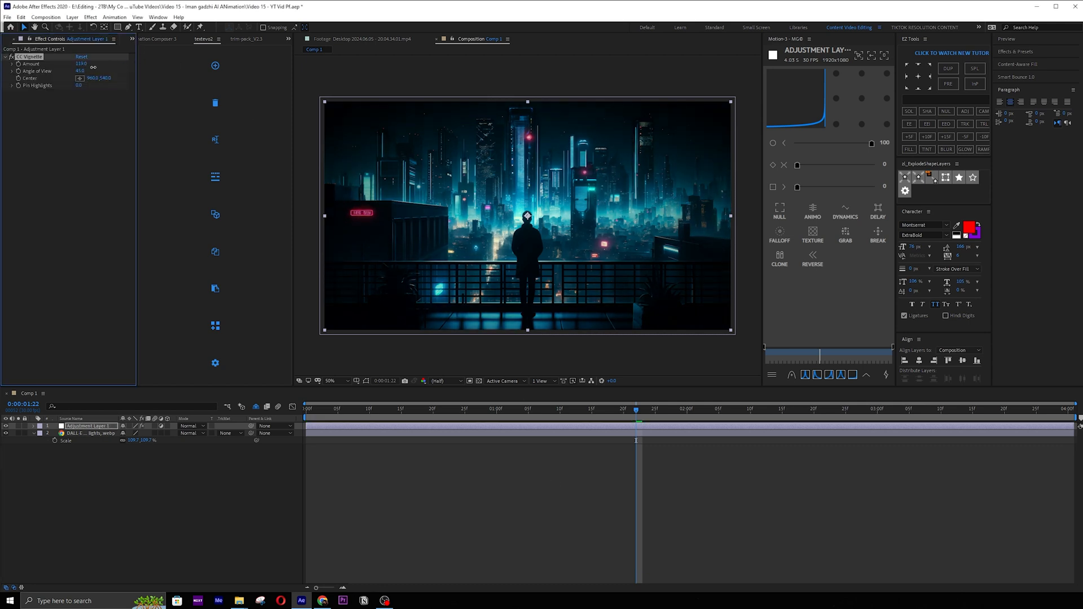
Add a second adjustment layer with the Colorize effect and compare the image with the effect off and on.
click(370, 496)
key(ctrl+alt+y)
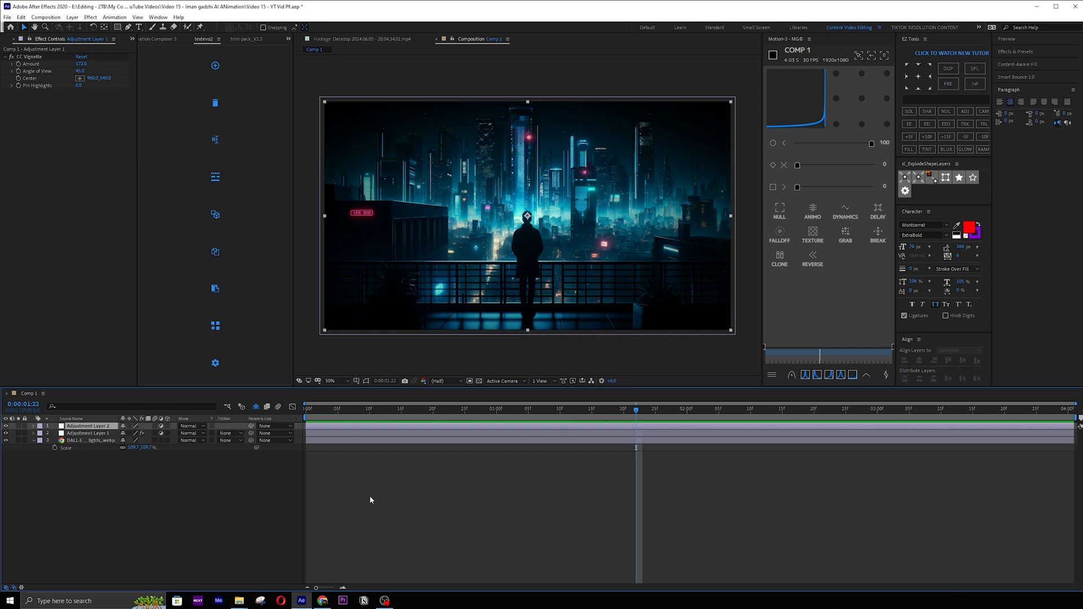
key(ctrl+space)
text(colo)
key(Return)
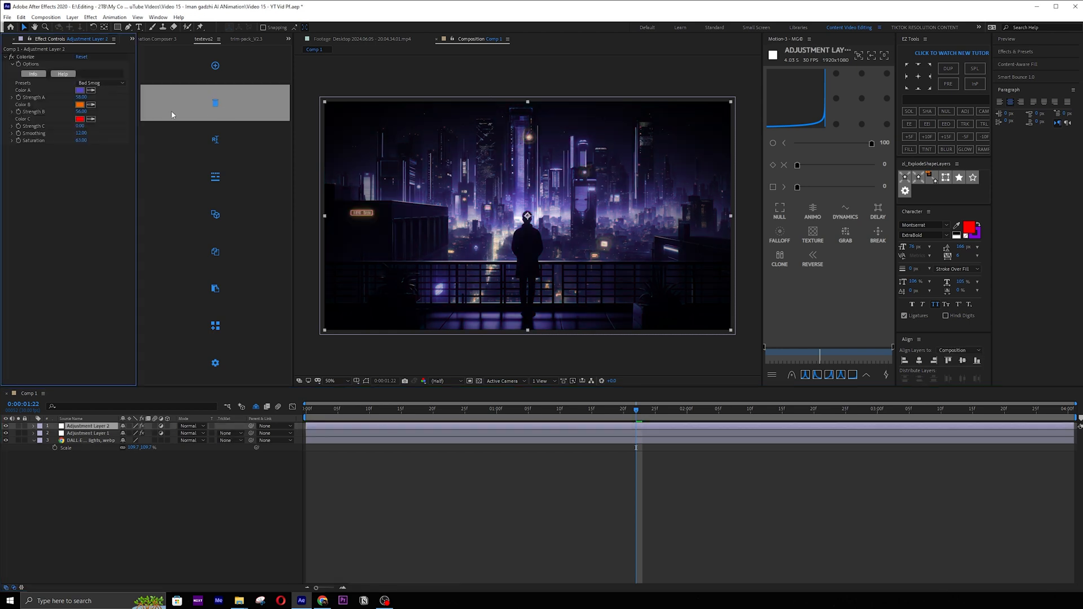
click(11, 57)
click(11, 58)
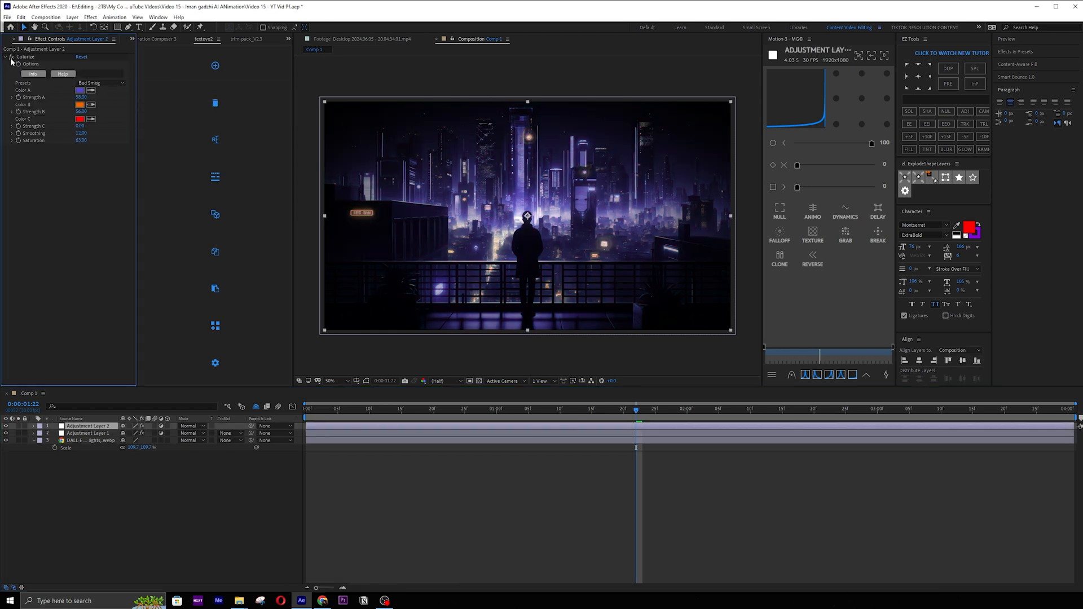
click(11, 58)
click(11, 58)
click(11, 57)
click(11, 57)
Change Color A of the Colorize effect from purple to blue and compare it with the ungraded image.
click(80, 90)
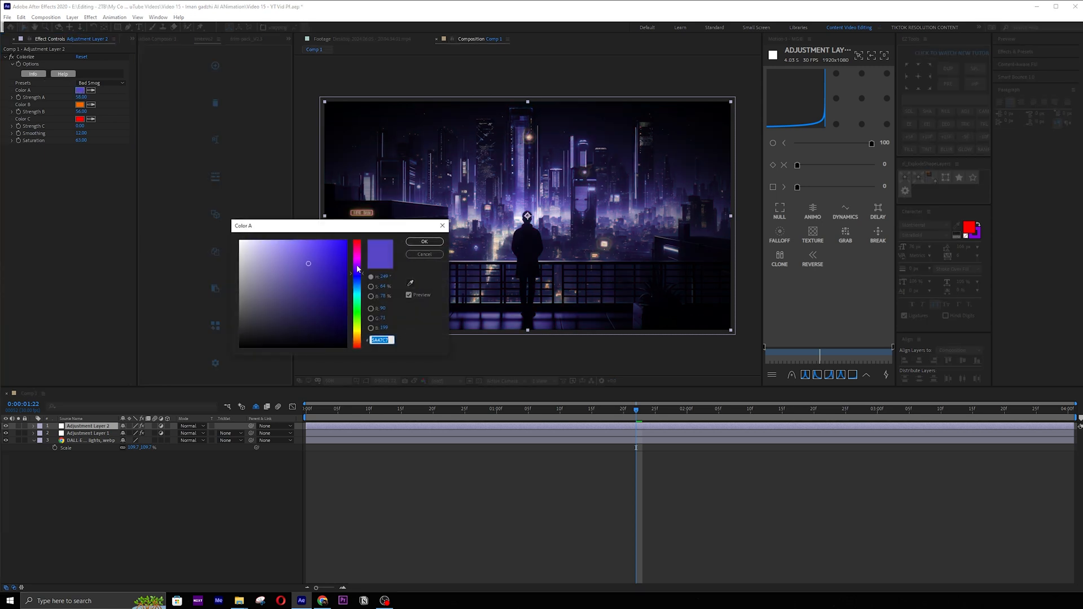
drag(356, 267, 357, 282)
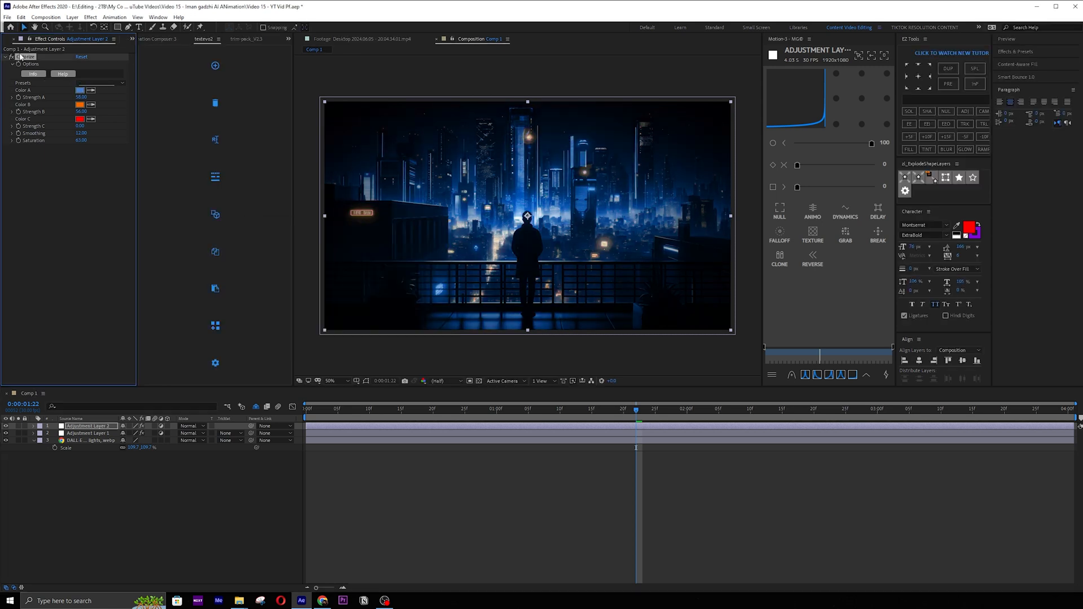
click(12, 57)
click(13, 58)
click(12, 57)
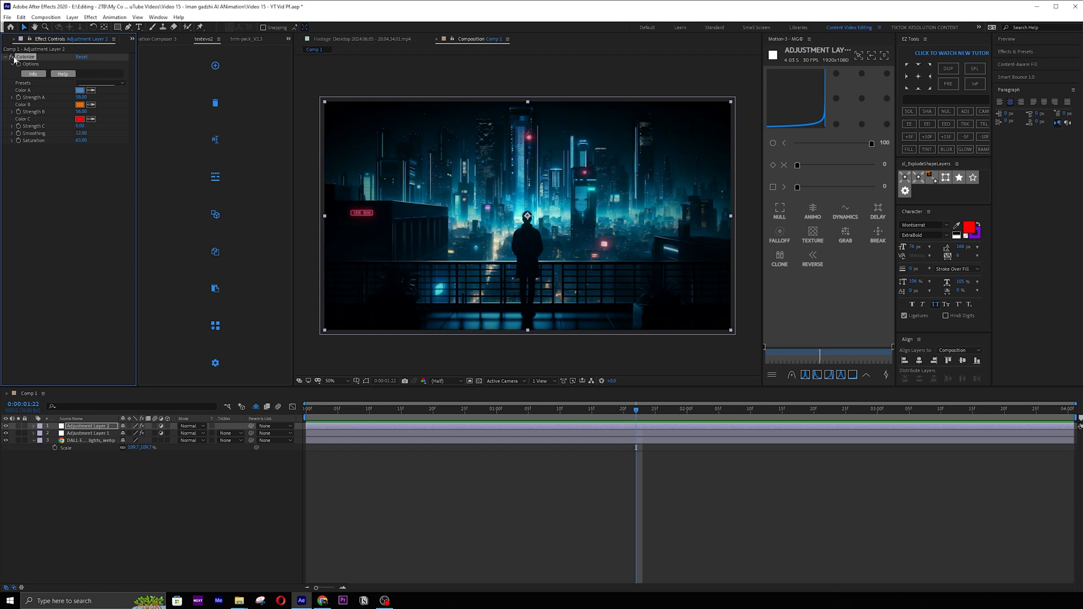
click(12, 58)
Set the Colorize effect's Color B to red FF0000, with Strength B at 100 and Smoothing at 0.
click(79, 104)
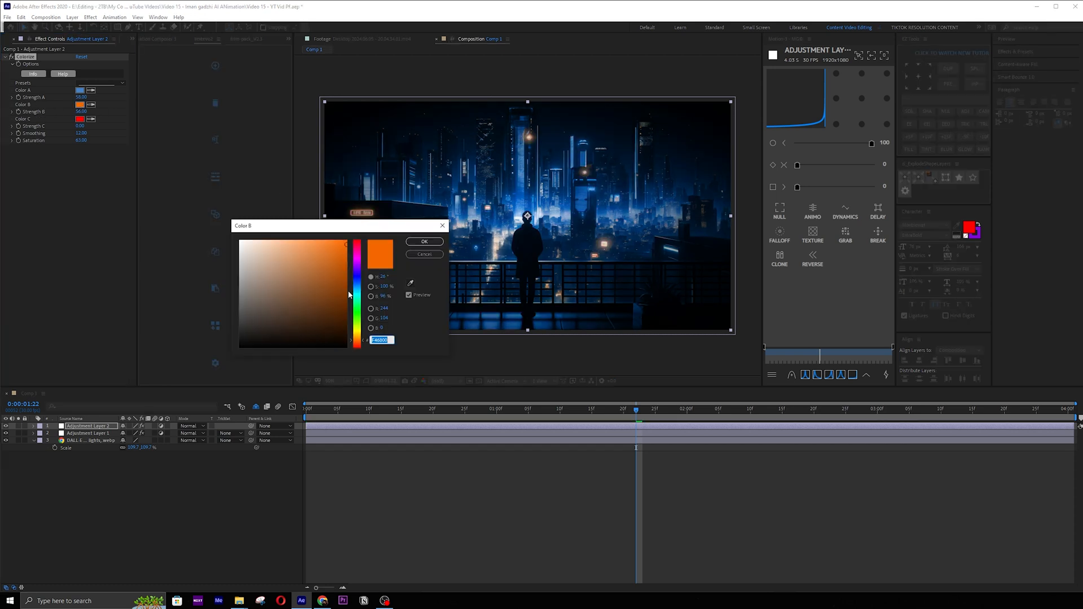
drag(357, 340, 357, 238)
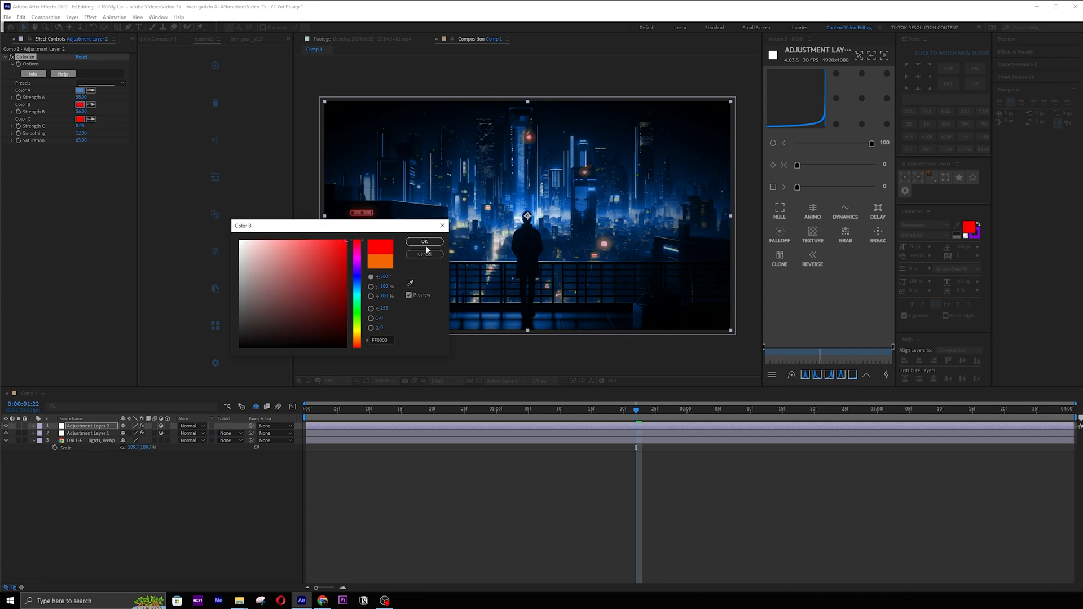
click(424, 242)
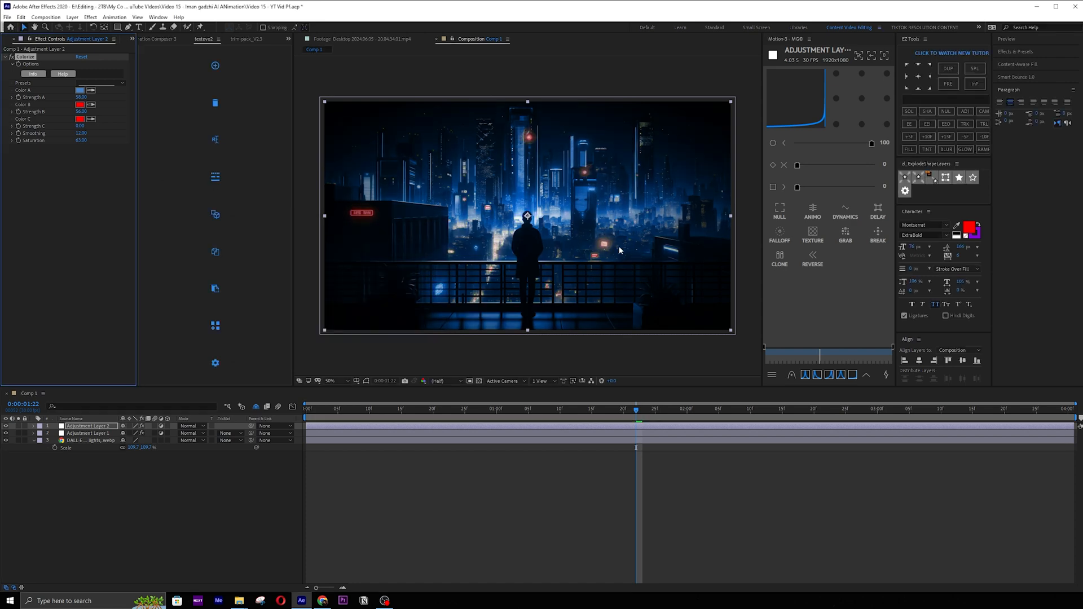
drag(81, 112, 108, 112)
drag(81, 134, 1, 138)
Compare the city image before and after the blue and red colour grade by switching the Colorize effect off and on.
click(12, 57)
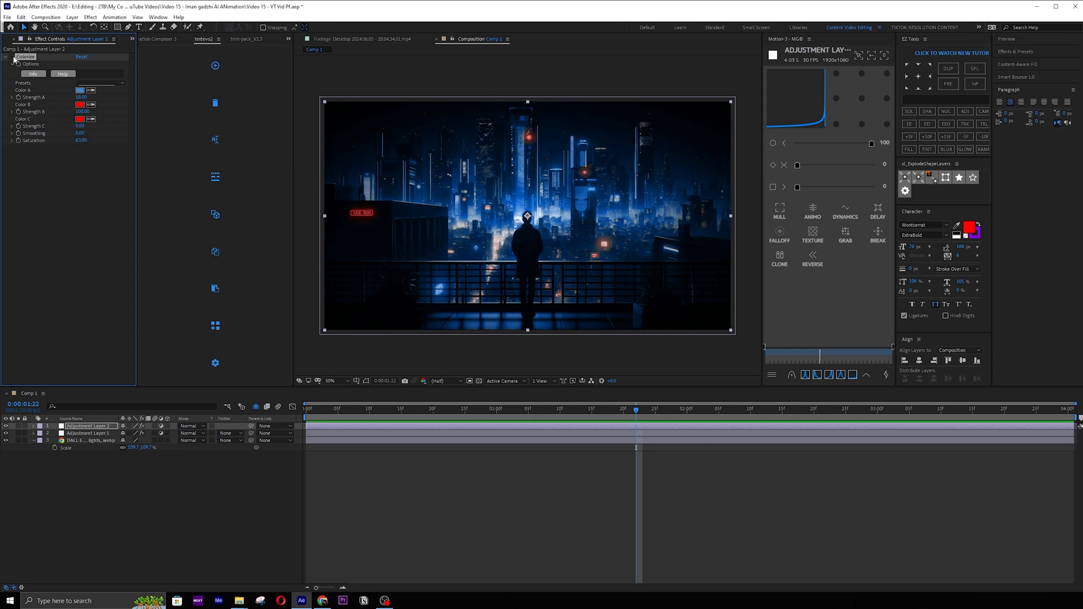
click(12, 57)
click(13, 57)
click(13, 57)
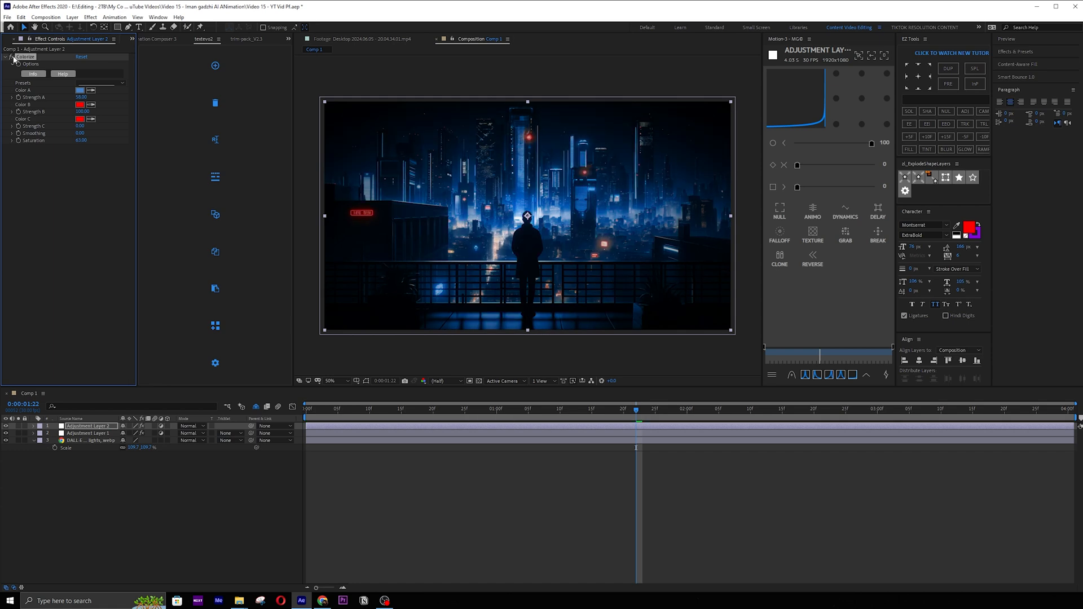
click(13, 57)
click(13, 57)
click(13, 57)
click(13, 57)
click(13, 57)
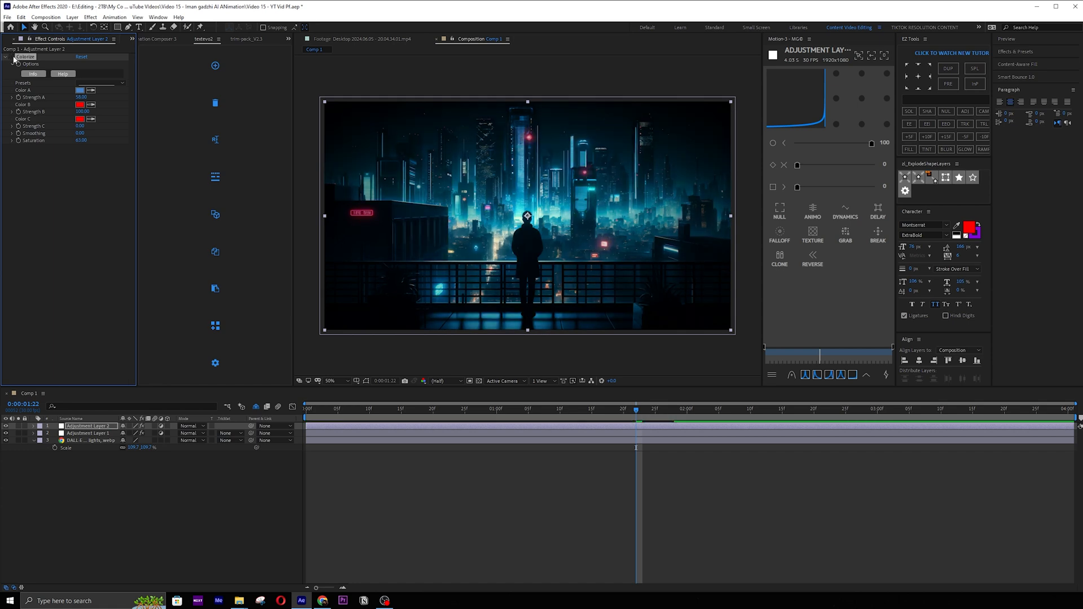
click(12, 56)
click(13, 57)
click(12, 57)
Select the city image layer, inspect the figure's outline up close and save the project.
click(95, 440)
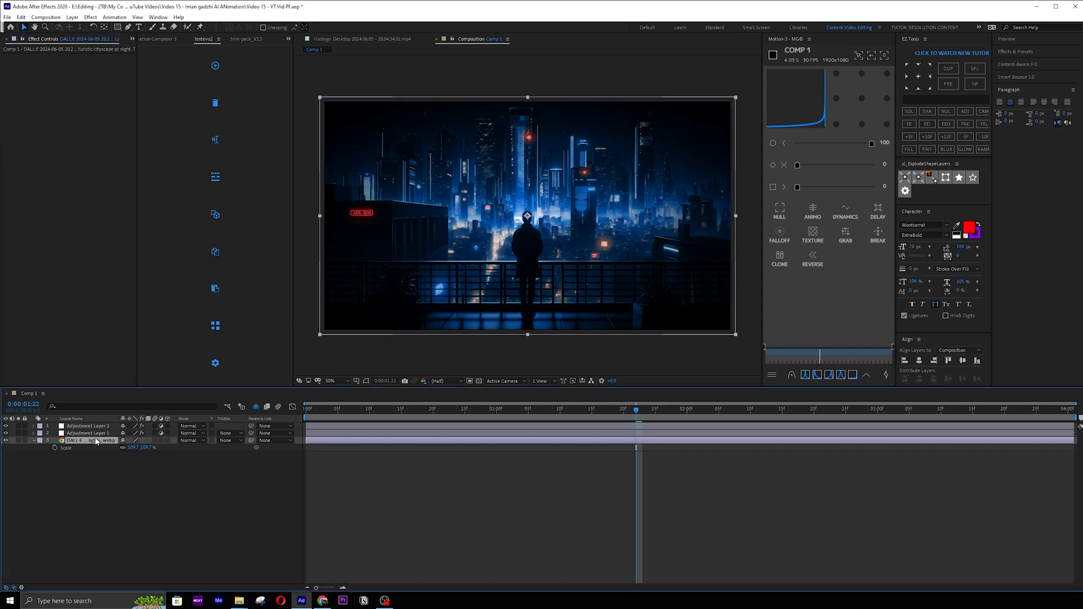
scroll(503, 275, up, 2)
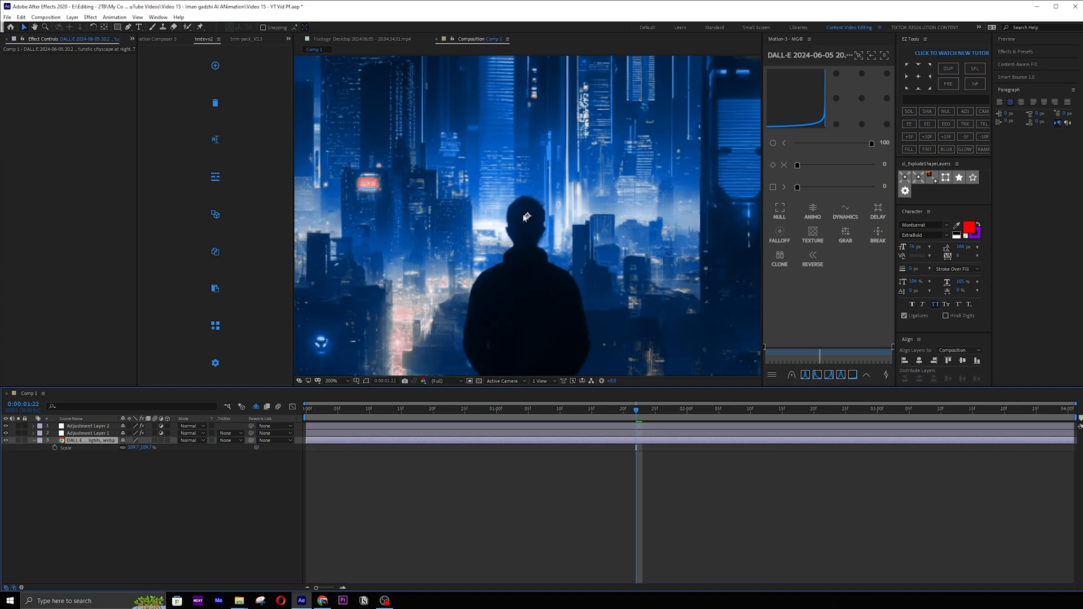
scroll(532, 296, down, 2)
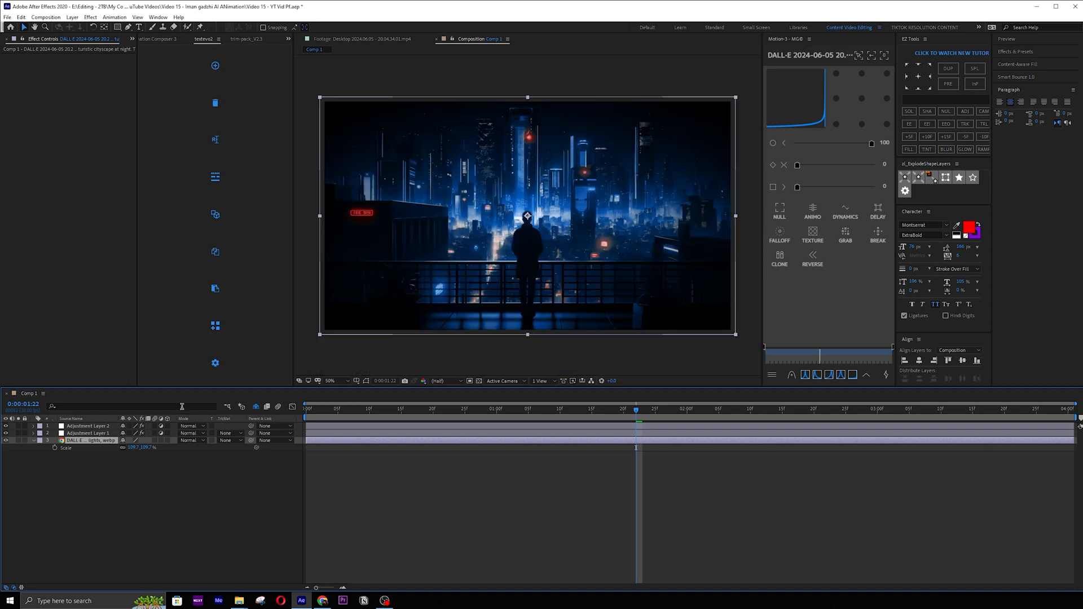
click(164, 480)
click(88, 441)
key(ctrl+s)
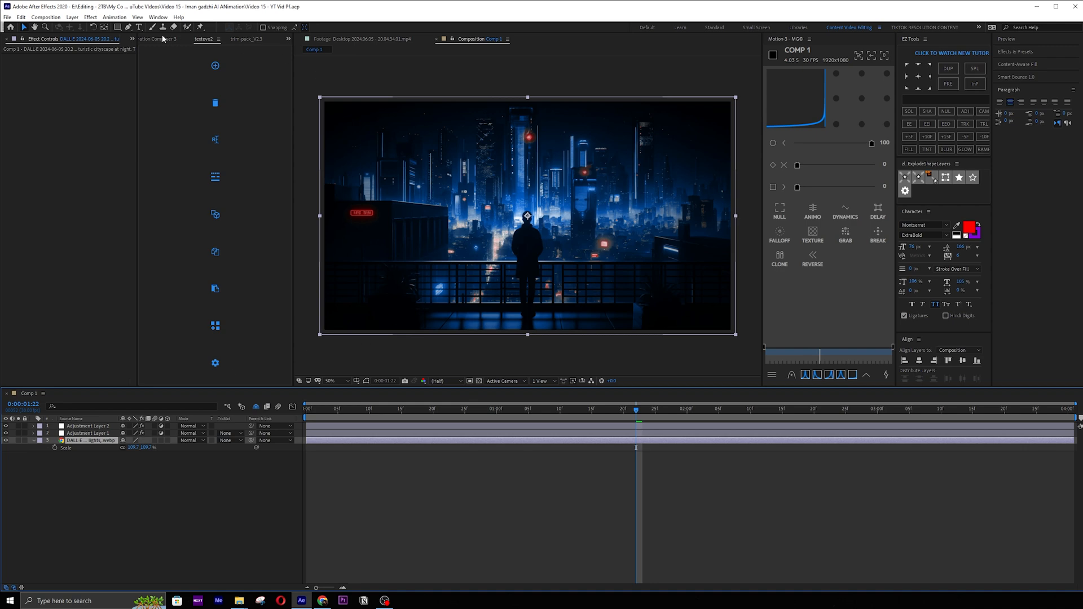
Trace a closed Pen tool mask around the standing figure from head to shoes on the city image layer.
scroll(525, 222, up, 6)
key(g)
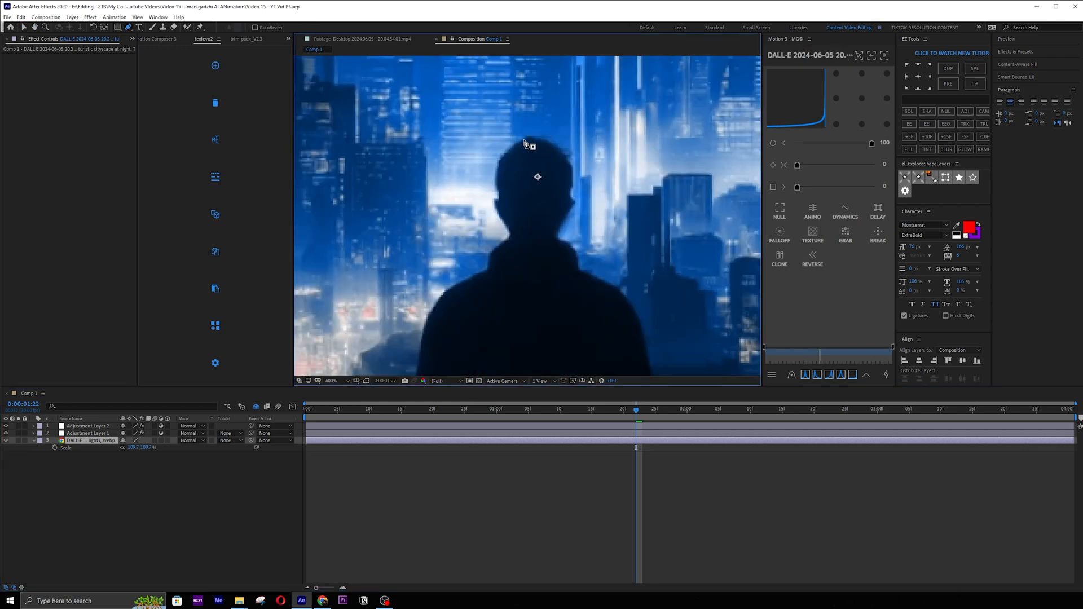
click(528, 140)
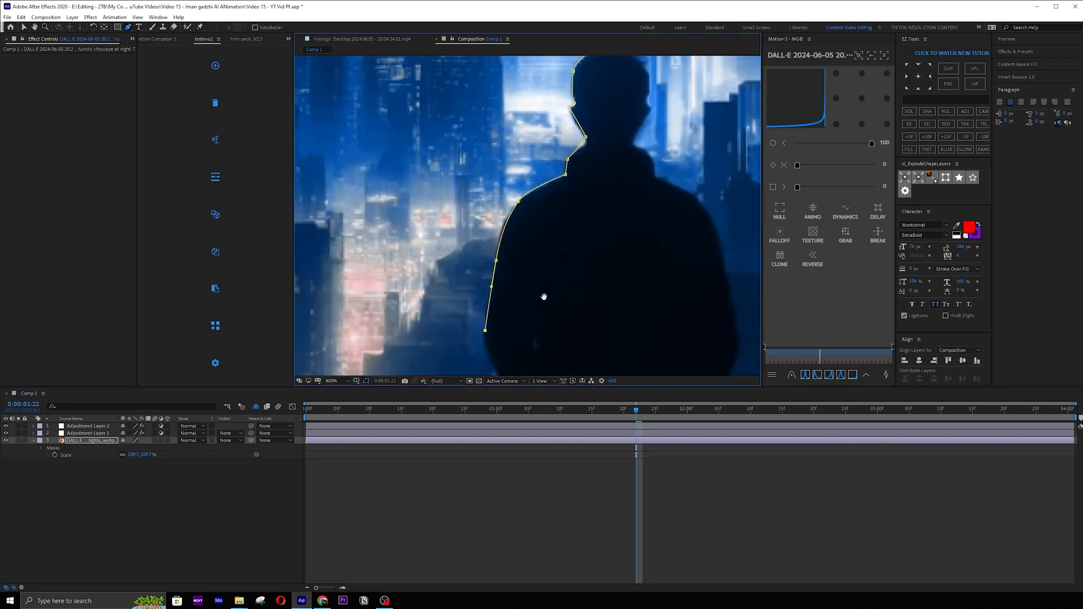
drag(543, 297, 527, 184)
drag(500, 290, 532, 306)
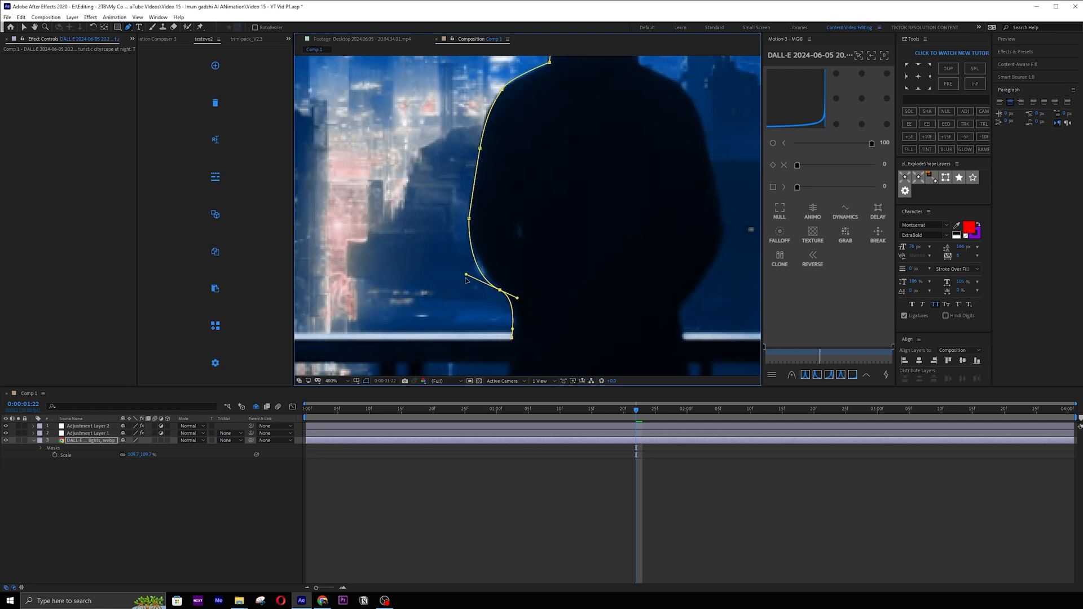
scroll(466, 277, down, 6)
scroll(513, 314, up, 2)
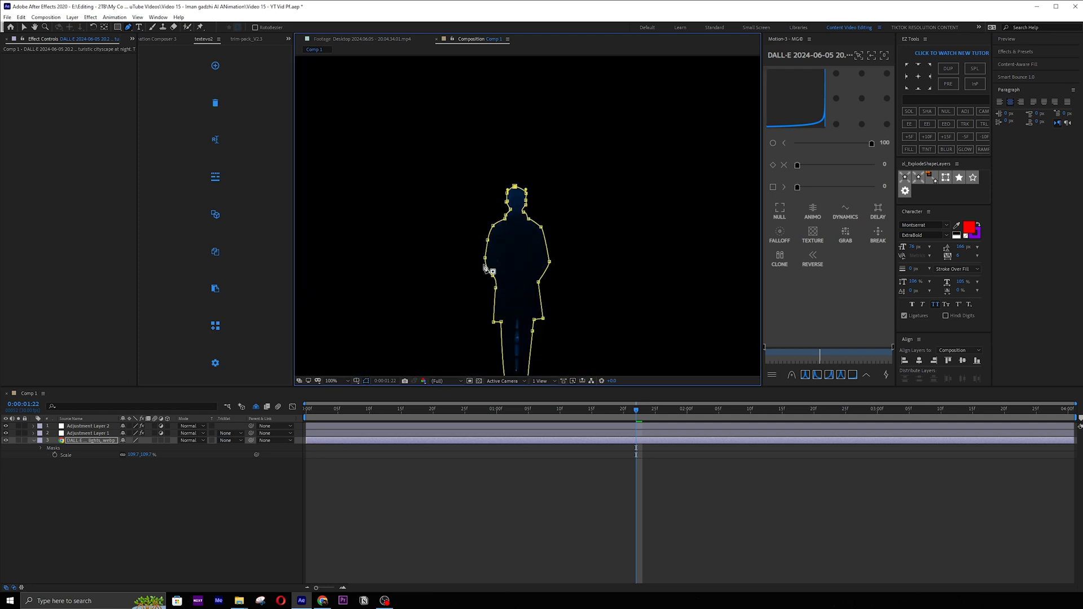
key(space)
drag(547, 247, 554, 184)
click(569, 475)
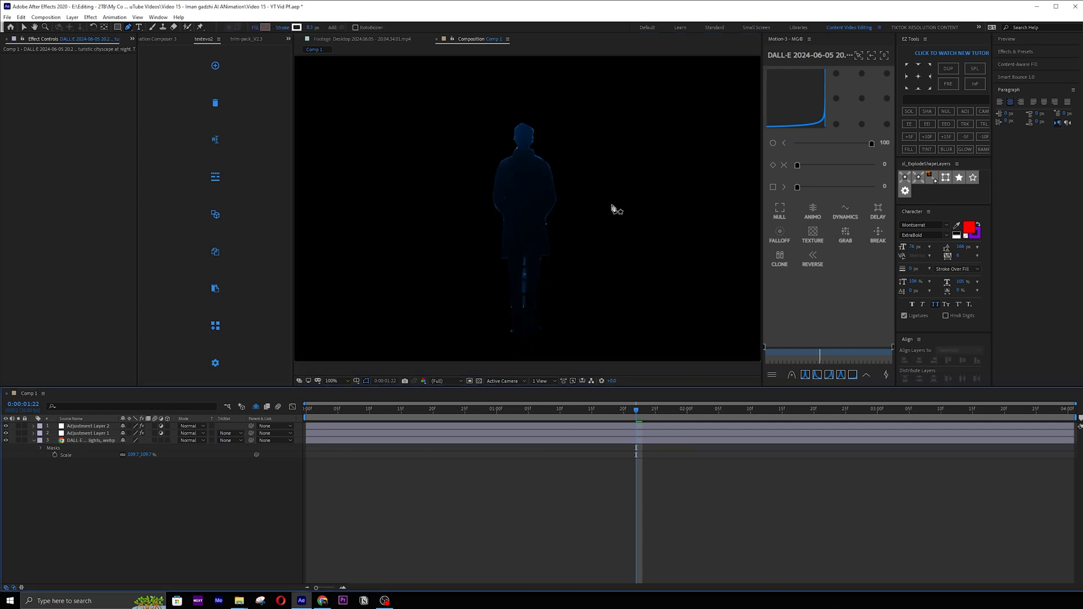
Duplicate the masked figure layer and set the lower copy's mask to Subtract so it keeps only the background.
click(104, 440)
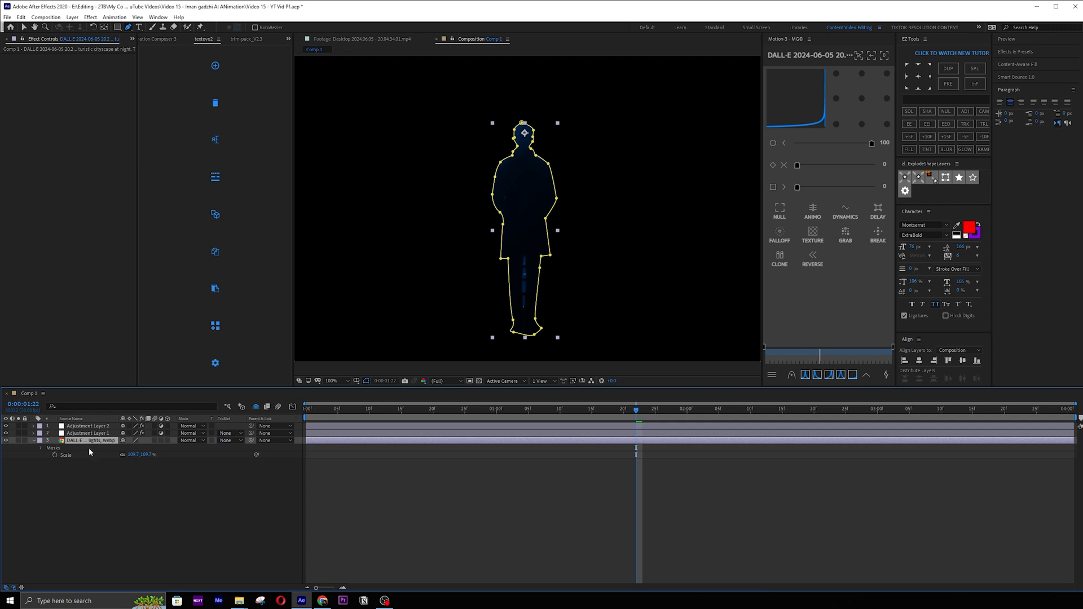
key(ctrl+d)
key(m)
click(133, 455)
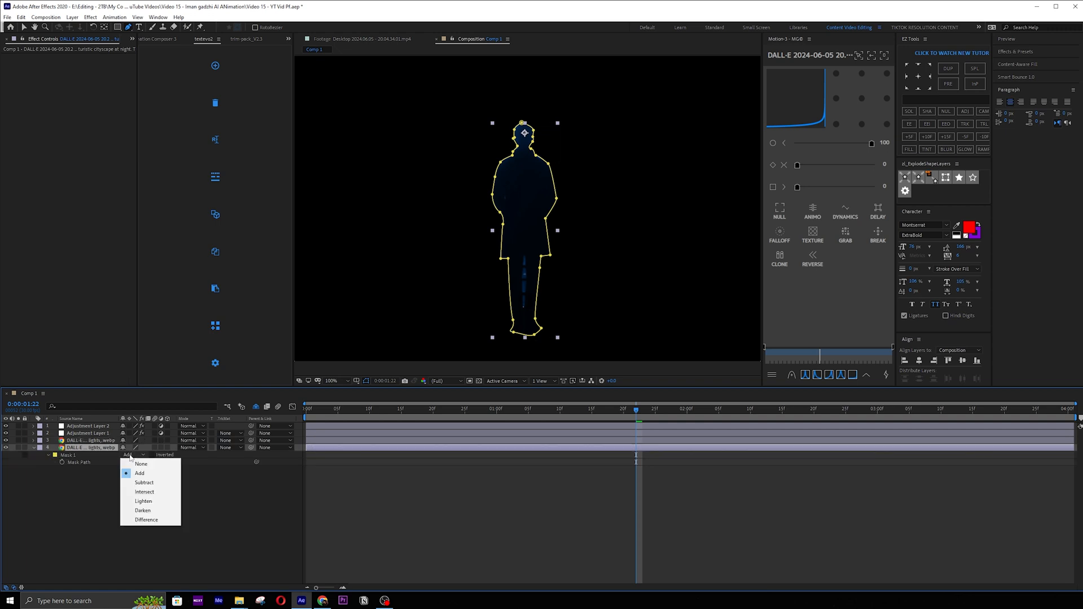
click(138, 480)
click(129, 494)
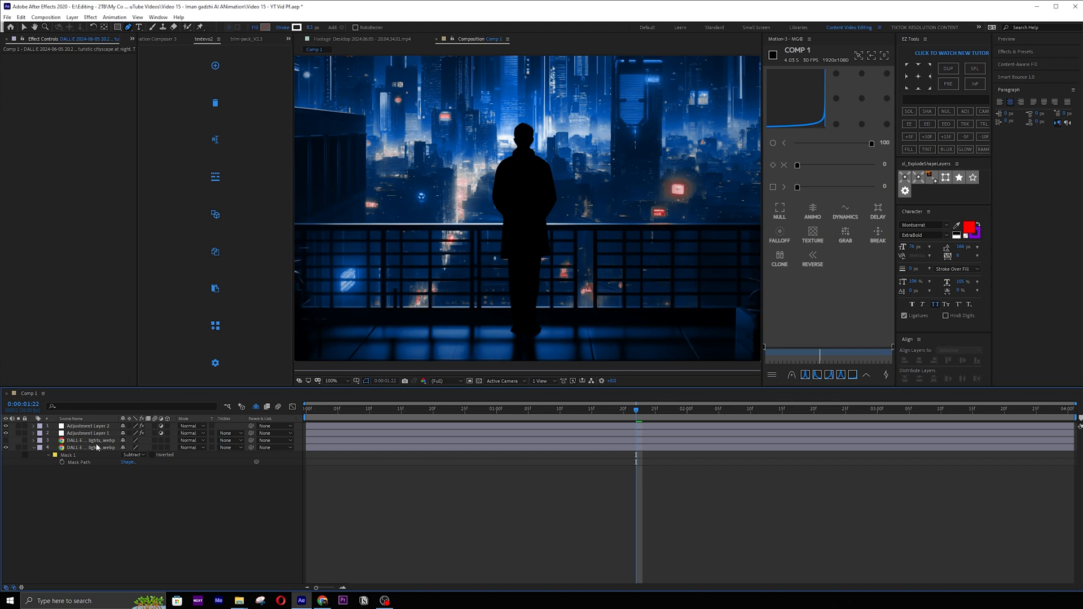
Make the masked figure layer visible again and preview the composition from its start.
click(5, 440)
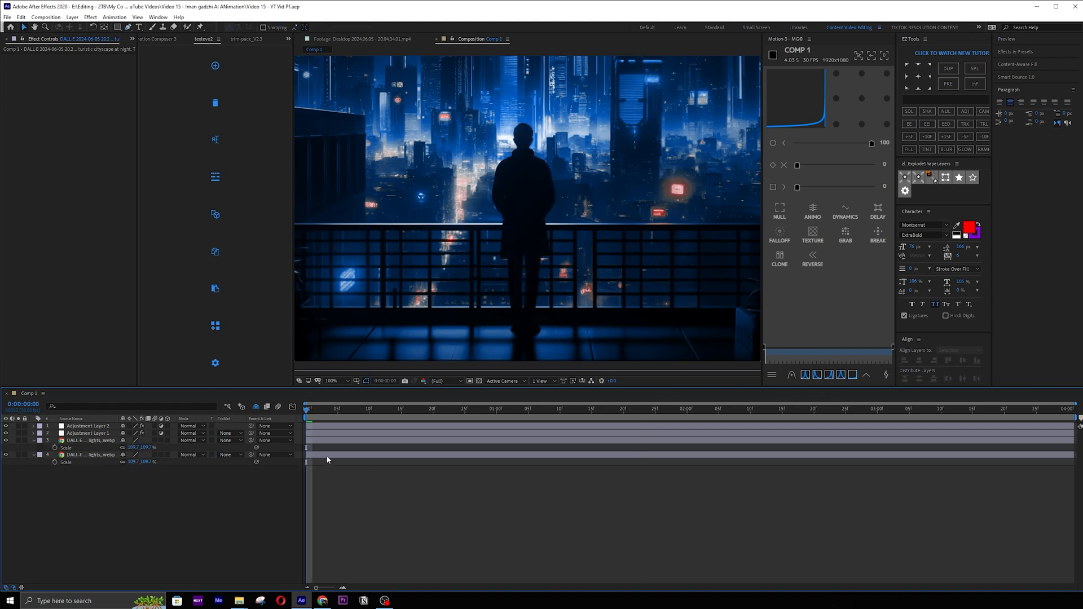
key(space)
scroll(484, 246, down, 2)
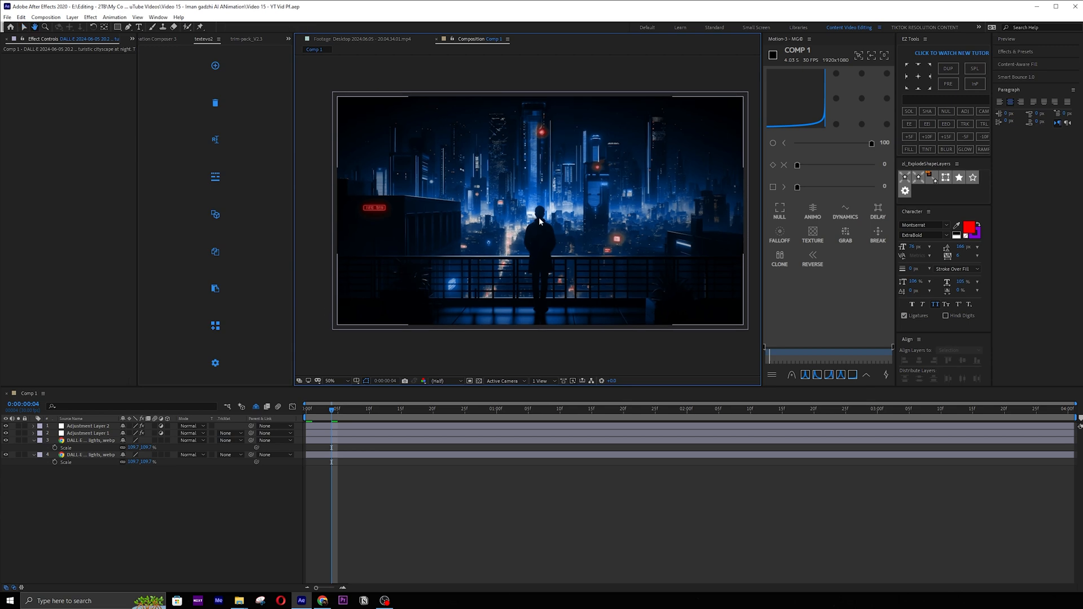
scroll(530, 202, up, 3)
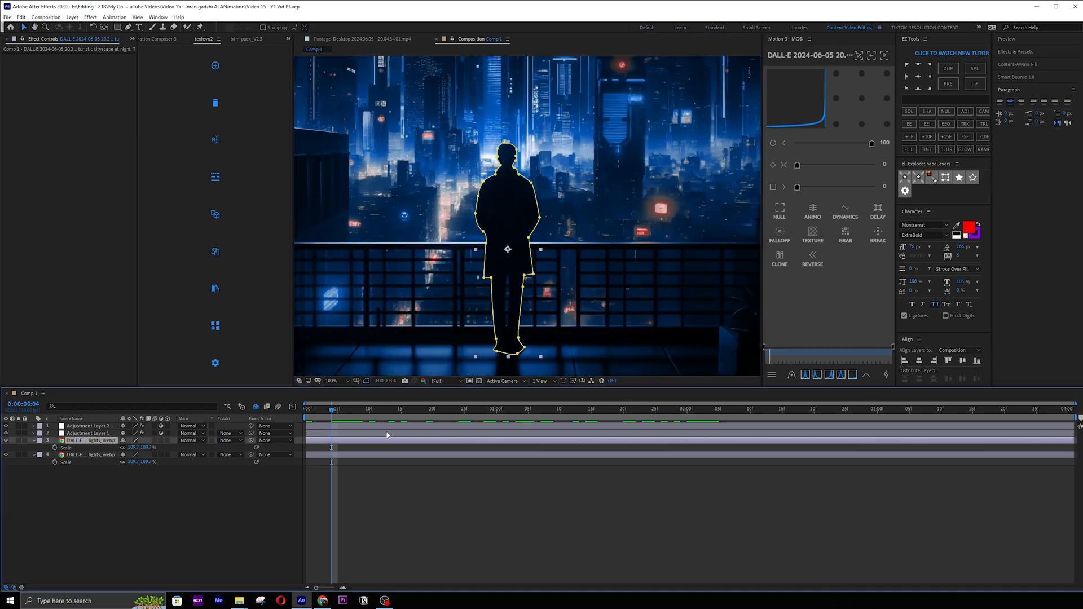
drag(332, 410, 283, 421)
click(157, 530)
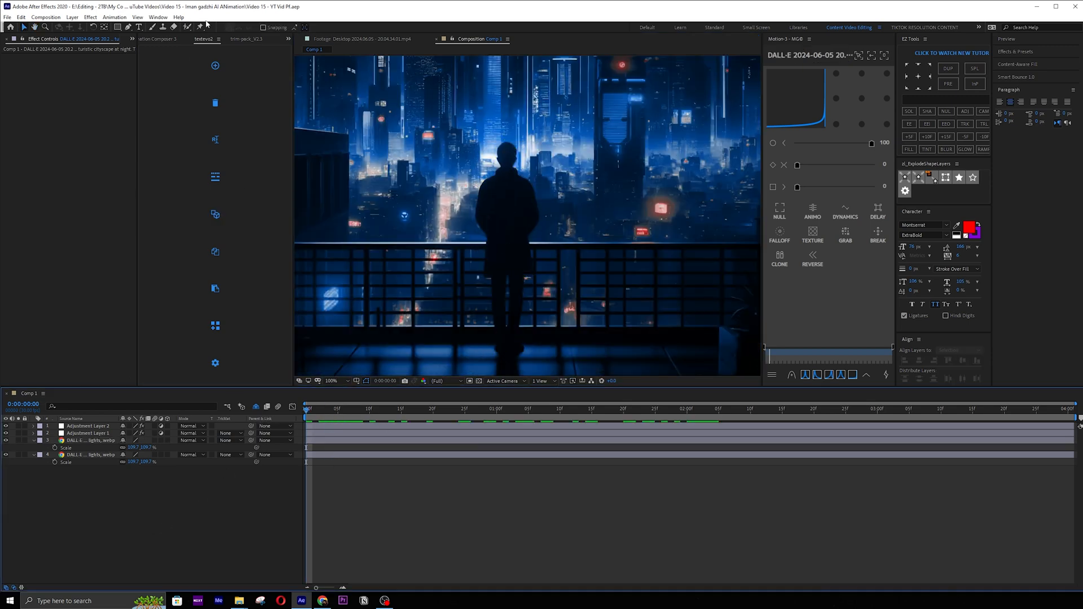
Pre-compose the cut-out figure layer and draw a rectangular mask closely around the standing figure.
click(101, 441)
key(ctrl+shift+c)
key(Return)
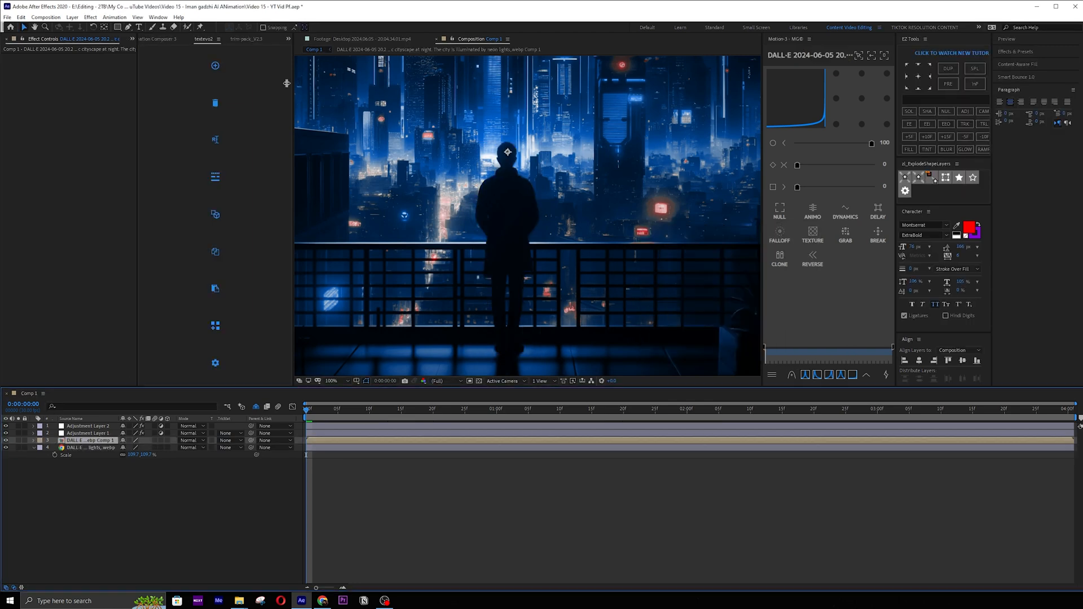
click(117, 26)
scroll(506, 169, down, 2)
mouse_move(492, 172)
mouse_down()
mouse_move(524, 194)
mouse_move(558, 310)
mouse_move(547, 311)
mouse_up()
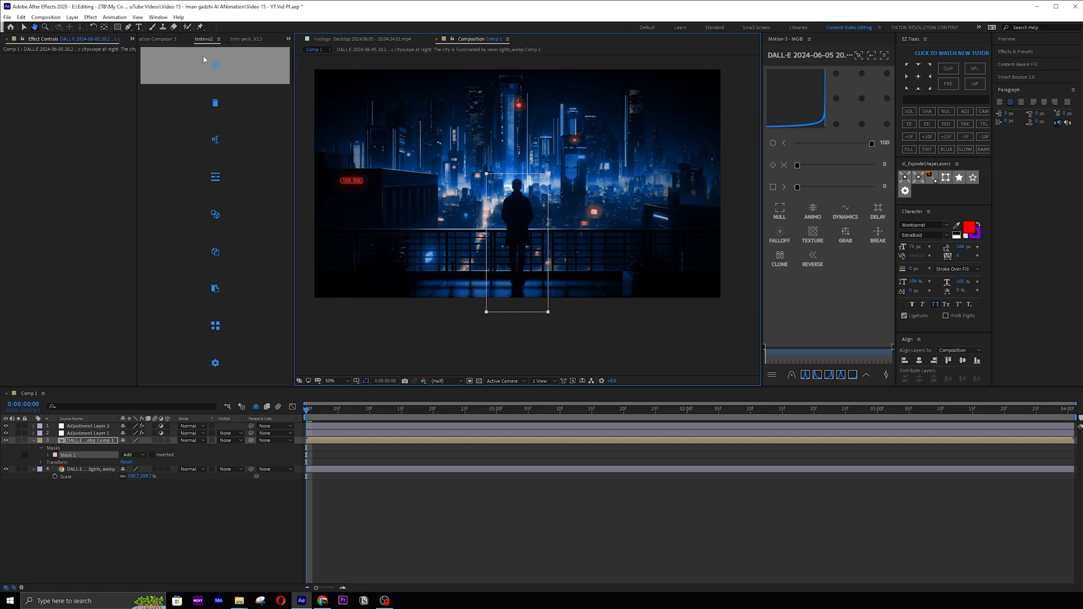
Place Puppet pins on the figure's head, waist and feet, and test the bend by shifting the head pin and returning it.
click(200, 28)
scroll(509, 185, up, 2)
scroll(509, 185, up, 1)
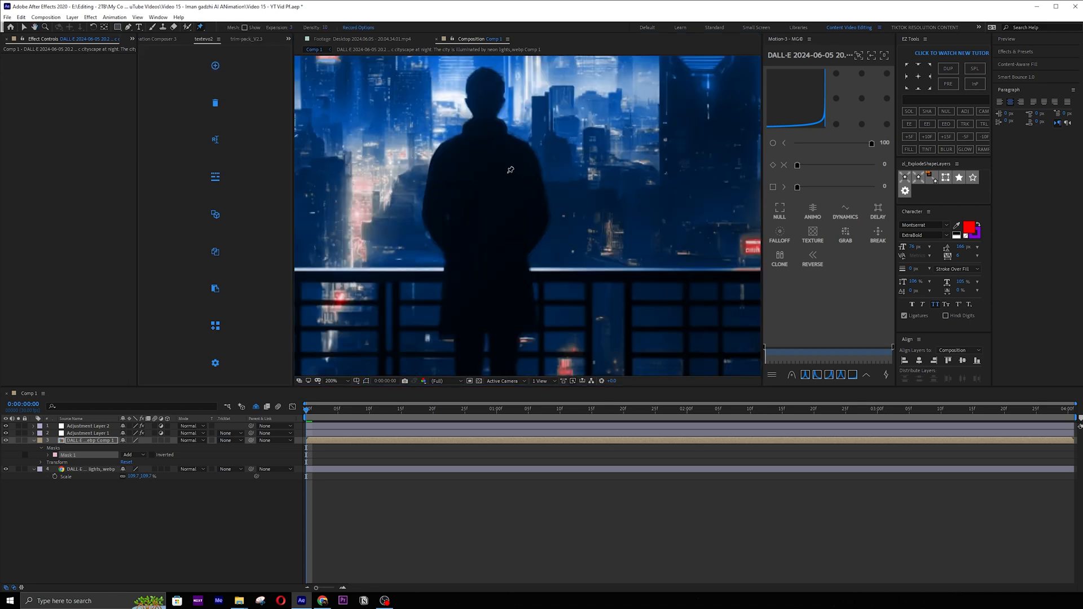
click(488, 93)
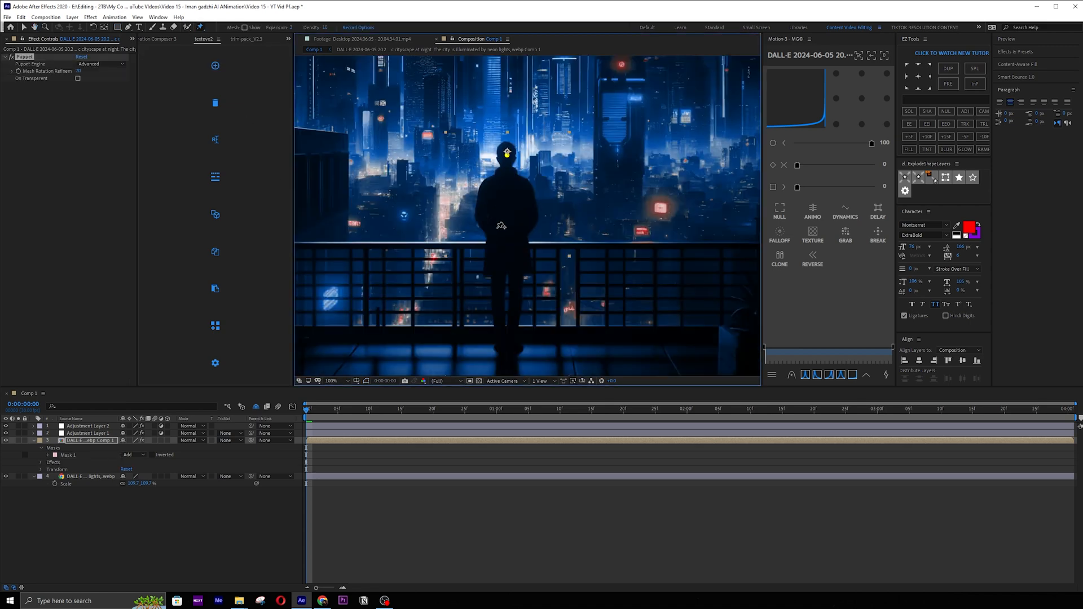
drag(509, 155, 534, 165)
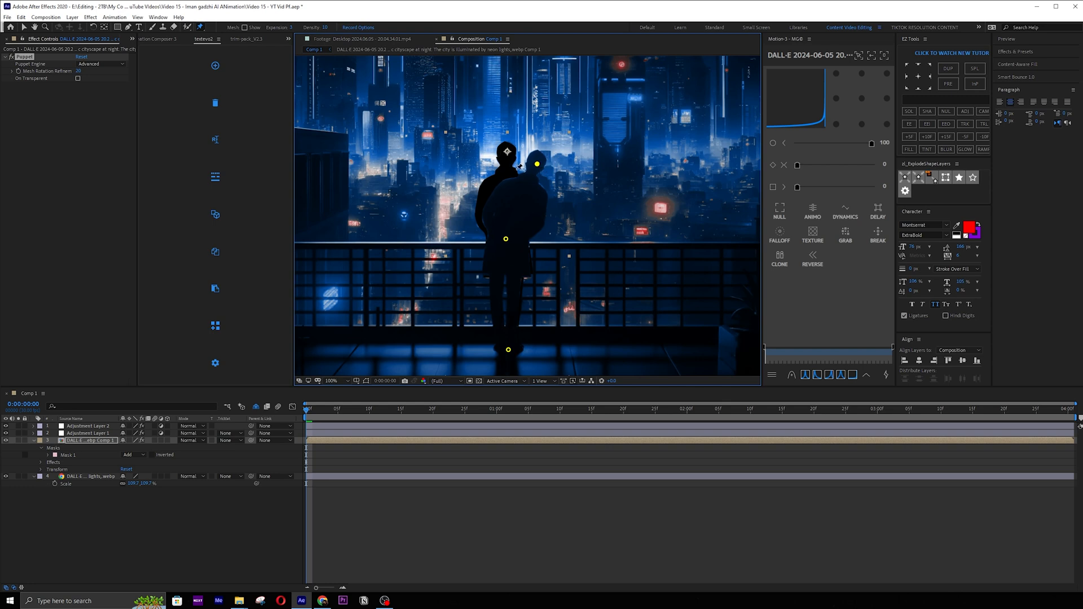
drag(539, 170, 507, 156)
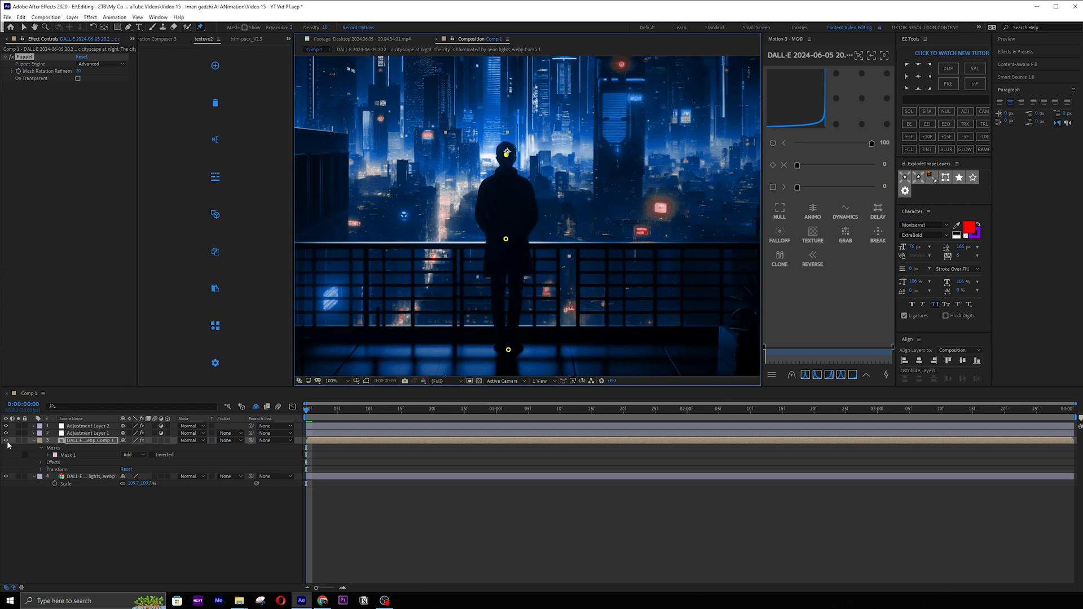
Hide the figure layer and trim the background city layer to a single frame at the composition's start.
click(103, 482)
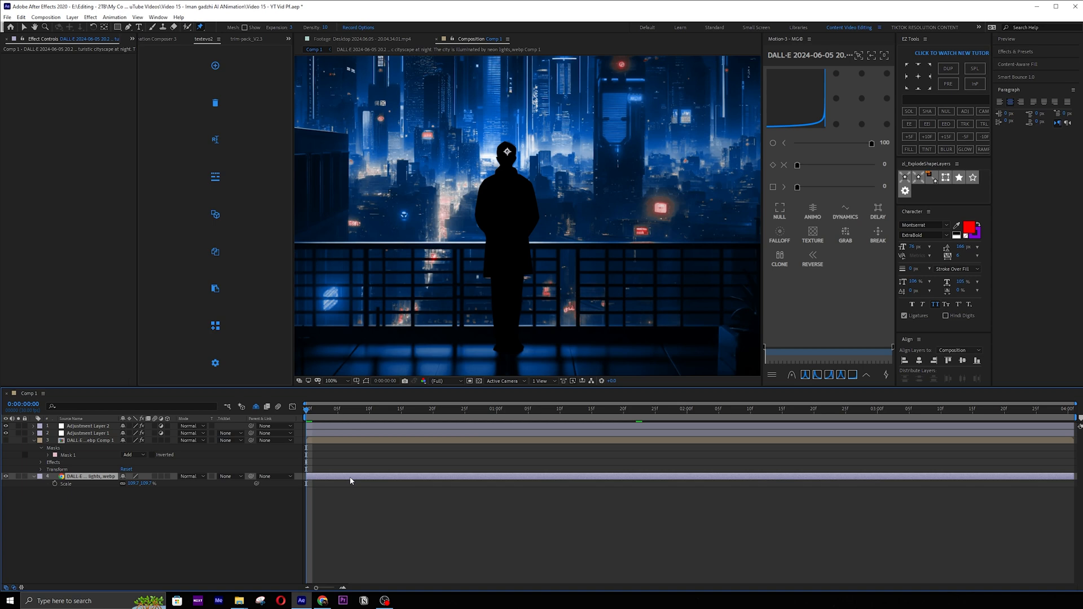
key(Page_Down)
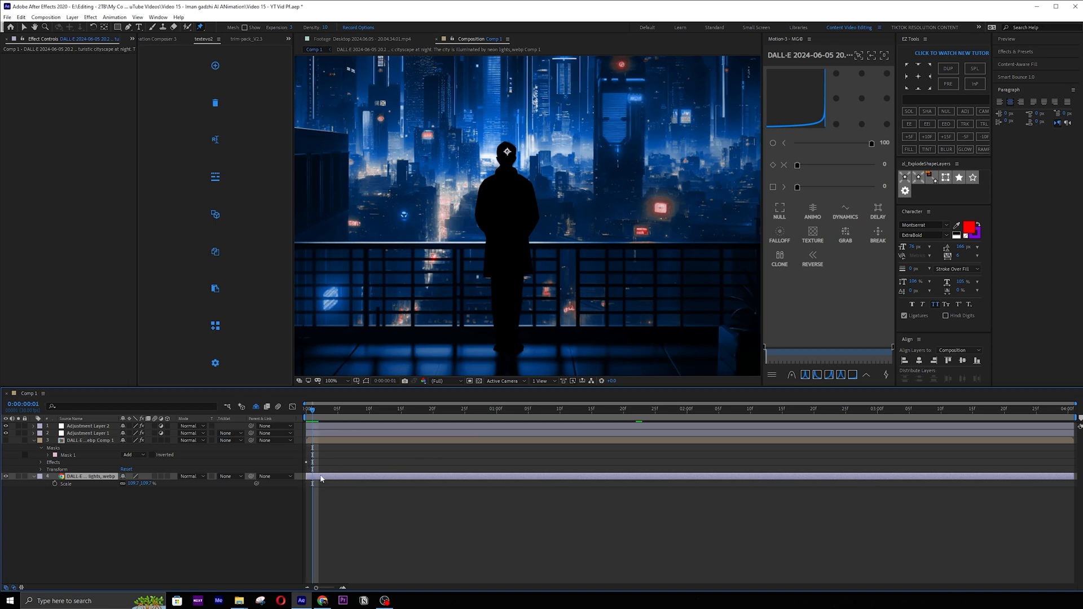
key(ctrl+shift+d)
key(Delete)
key(Page_Up)
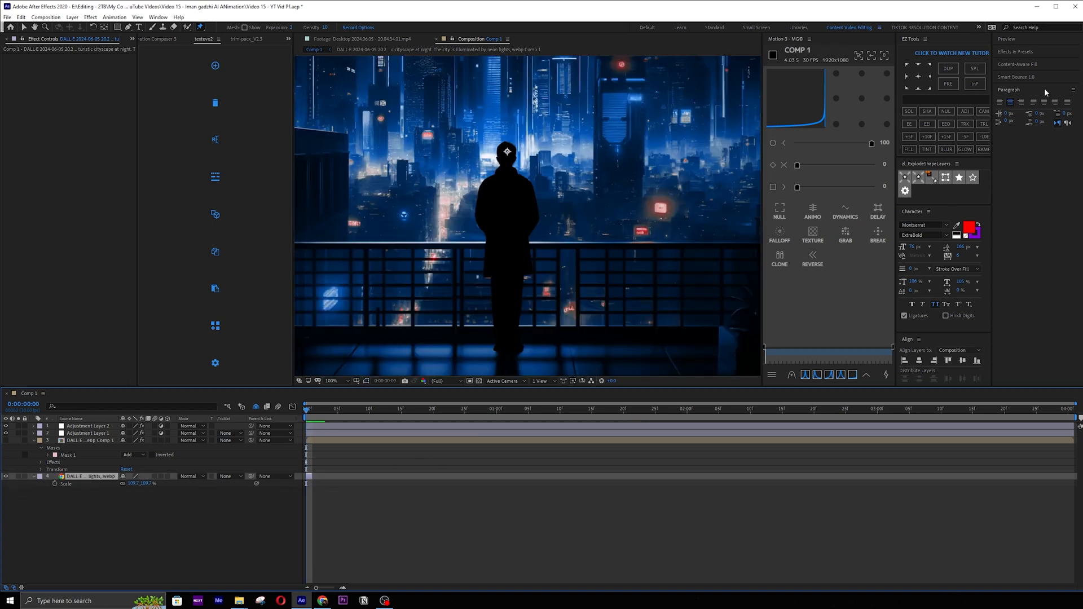
Raise the Content-Aware Fill alpha expansion and generate a fill layer for the cut-out figure area using the Object method.
click(1016, 64)
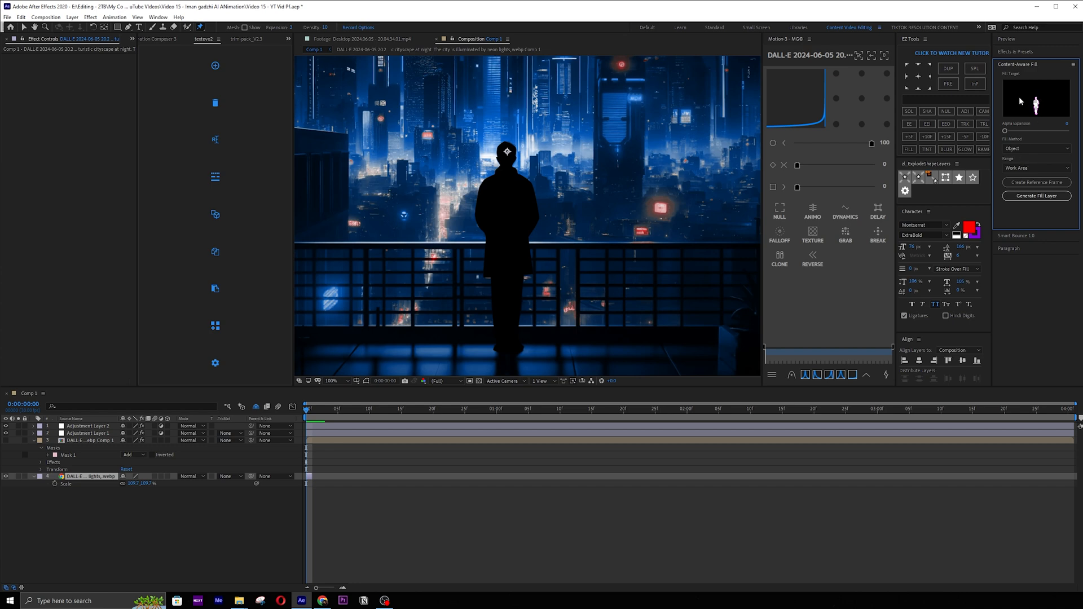
drag(1005, 131, 1041, 132)
click(1045, 197)
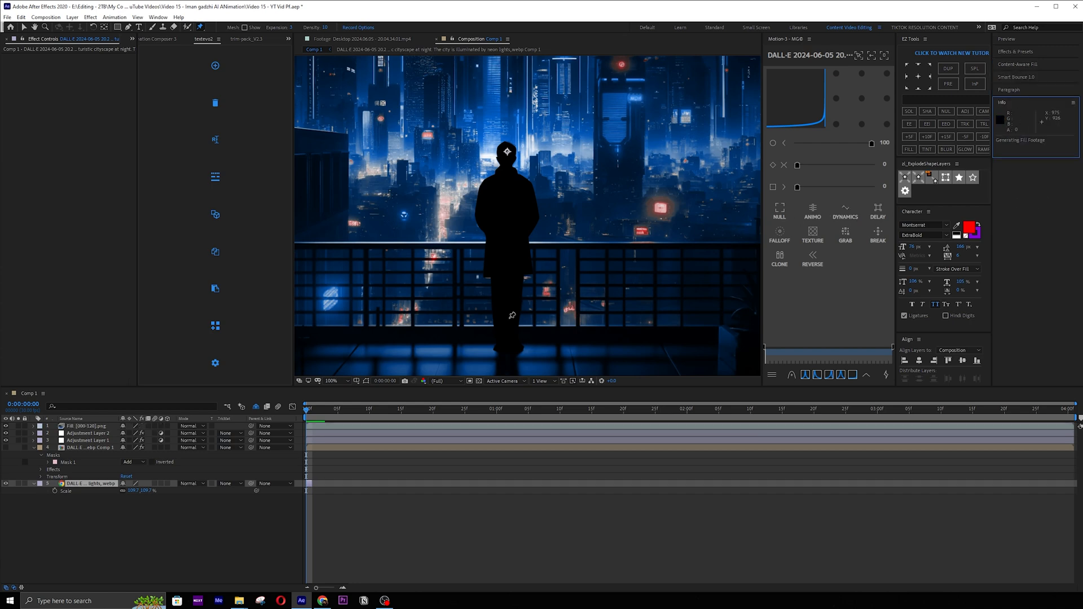
key(period)
key(v)
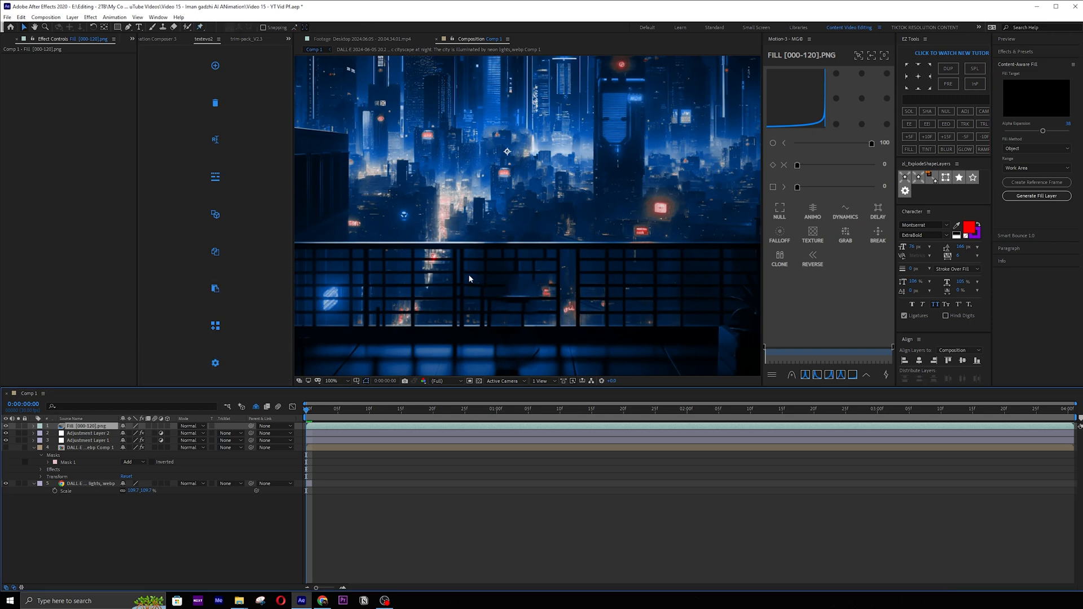
Place the fill layer directly above the background, extend the background to full length and show the figure layer.
drag(87, 430, 320, 489)
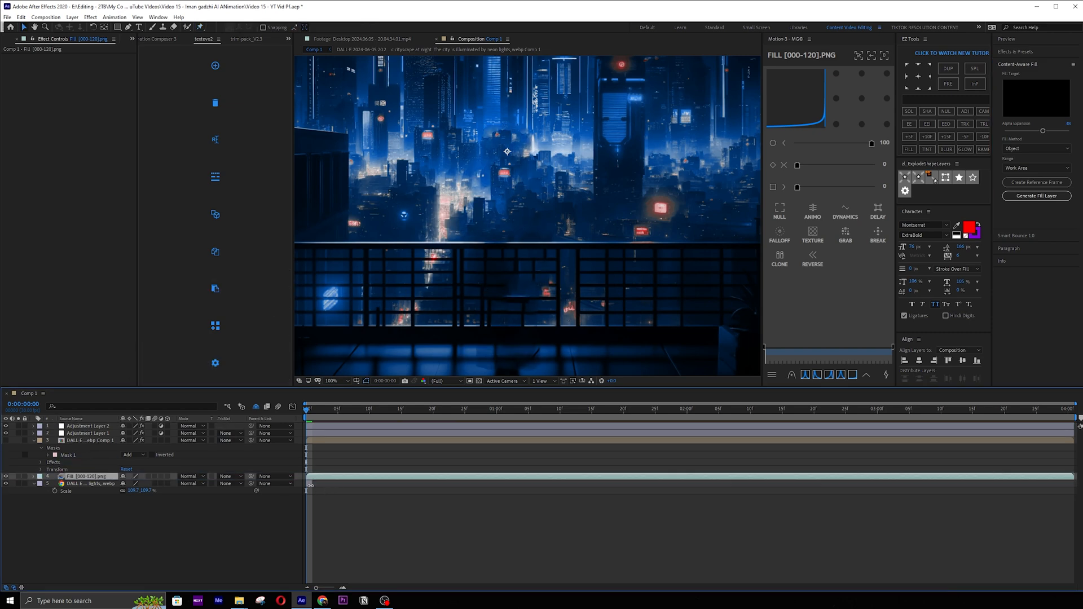
click(310, 484)
click(5, 440)
click(106, 519)
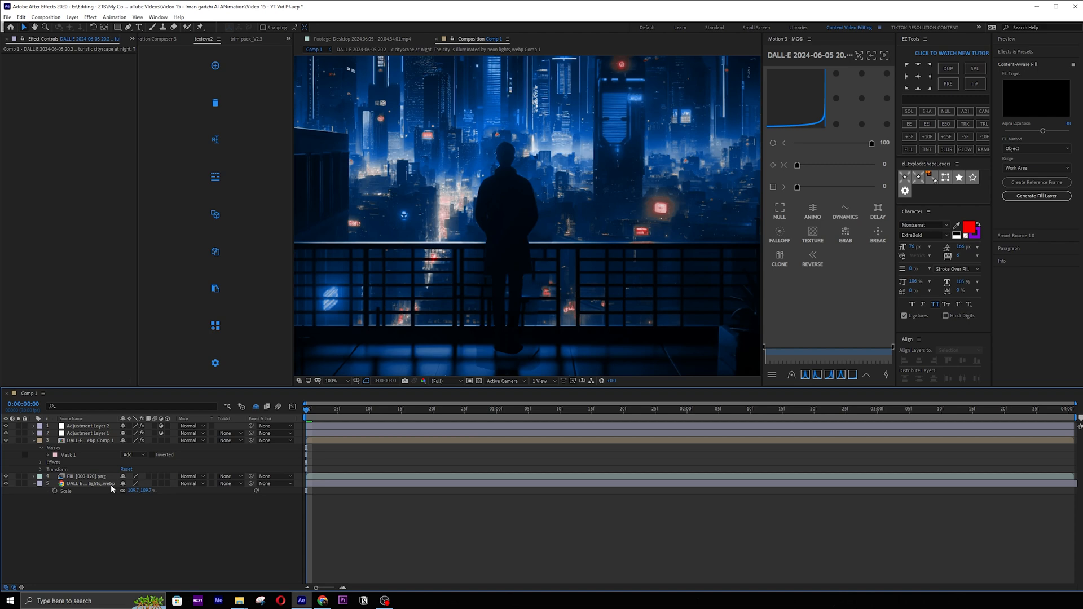
Test-move the figure's head pin over the filled background and inspect the fill with the figure layer hidden.
click(79, 441)
click(25, 57)
mouse_move(505, 153)
mouse_down()
mouse_move(489, 154)
mouse_move(514, 158)
mouse_up()
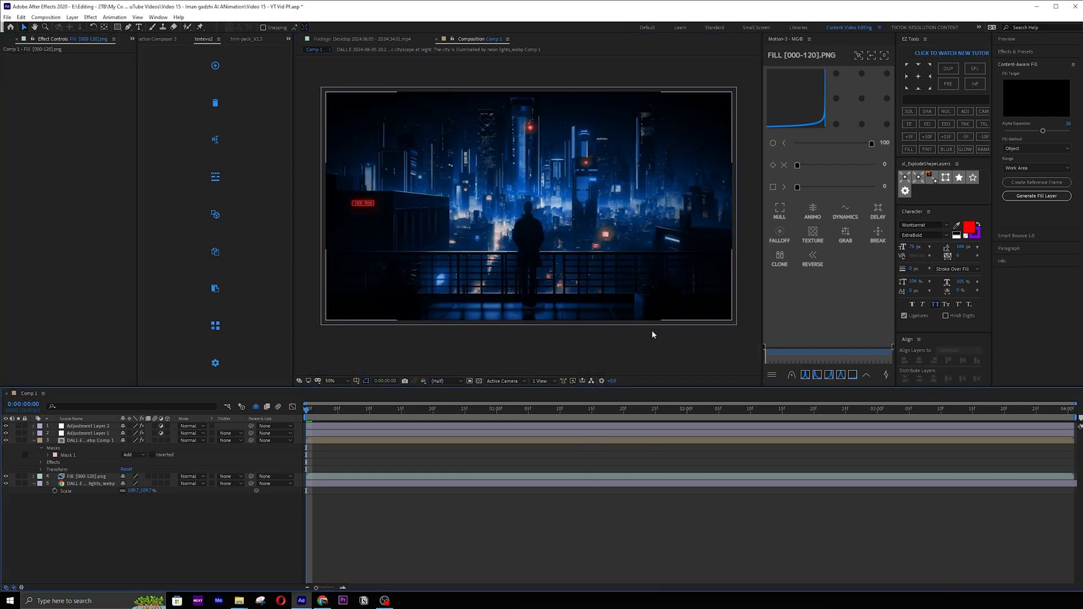
click(652, 335)
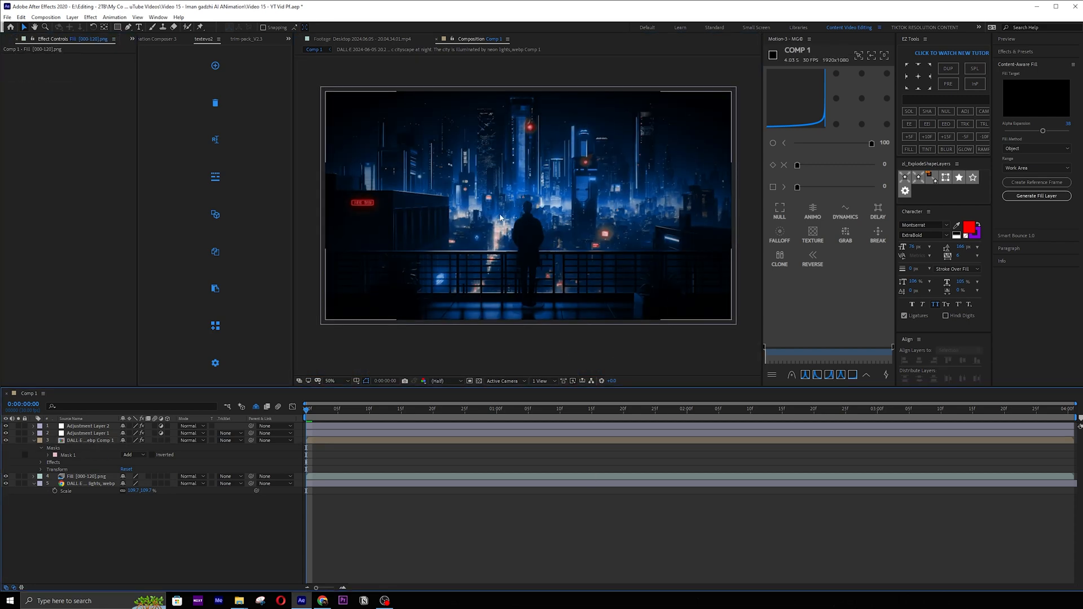
click(84, 440)
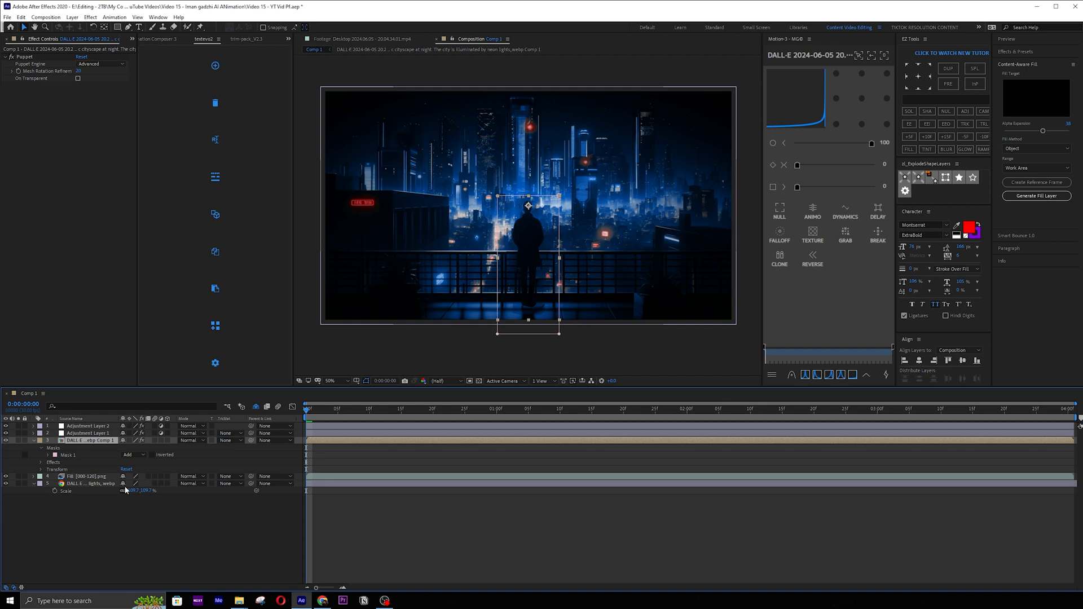
click(89, 476)
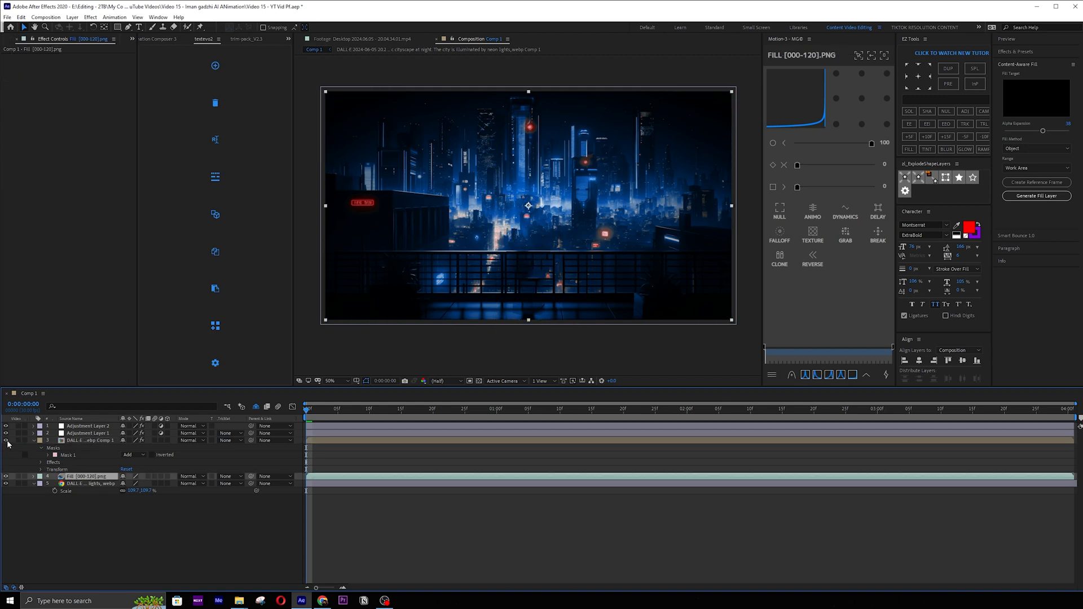
Select the head pin of the figure's Puppet effect, reveal the pin position keyframes and scrub through the timeline.
scroll(333, 361, up, 2)
click(418, 441)
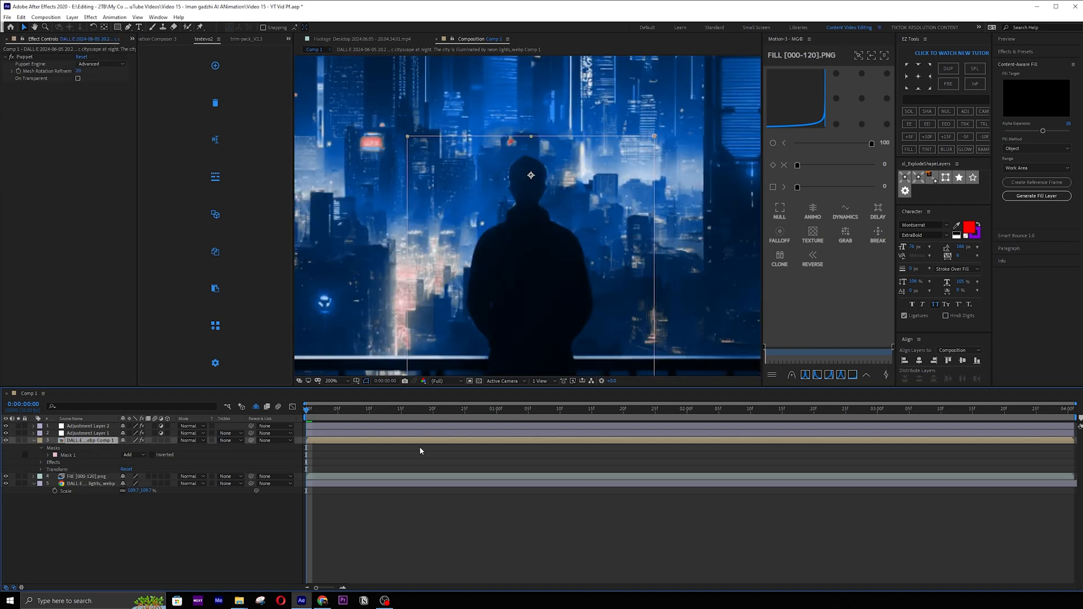
click(26, 57)
click(529, 182)
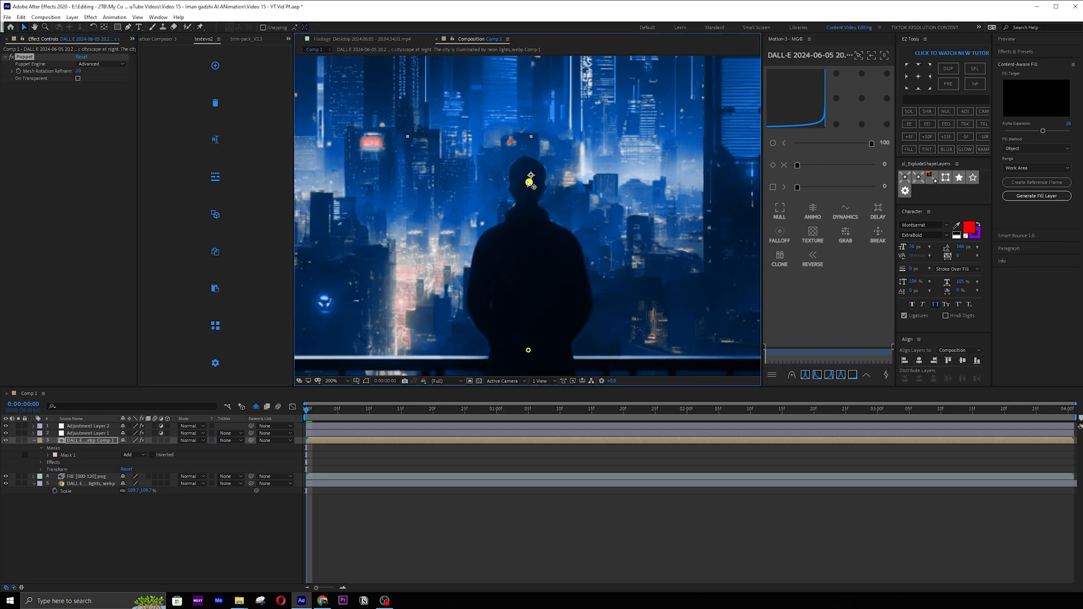
key(u)
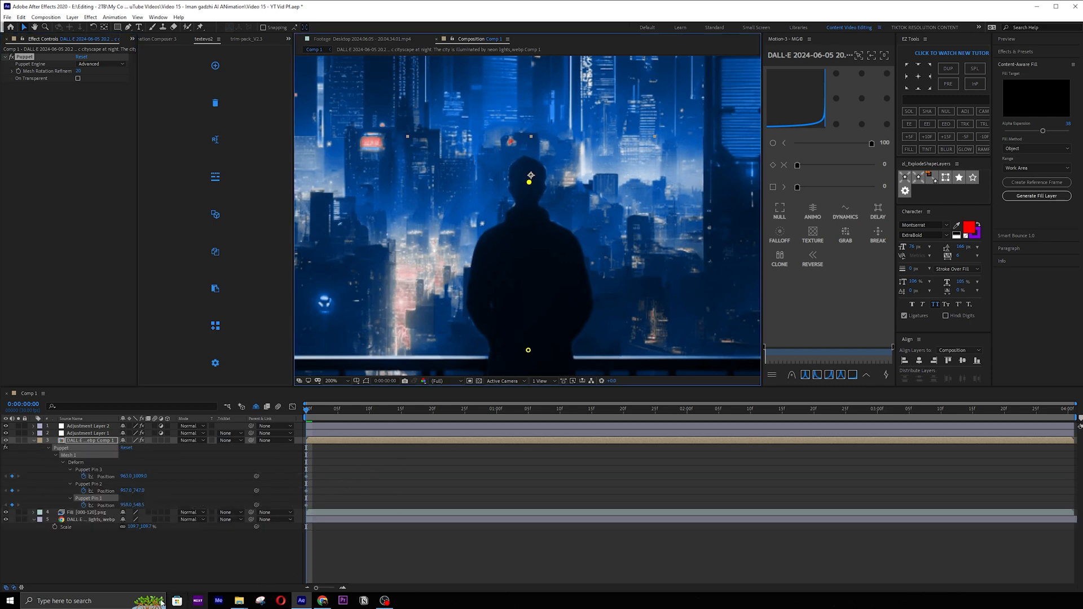
drag(314, 486, 315, 509)
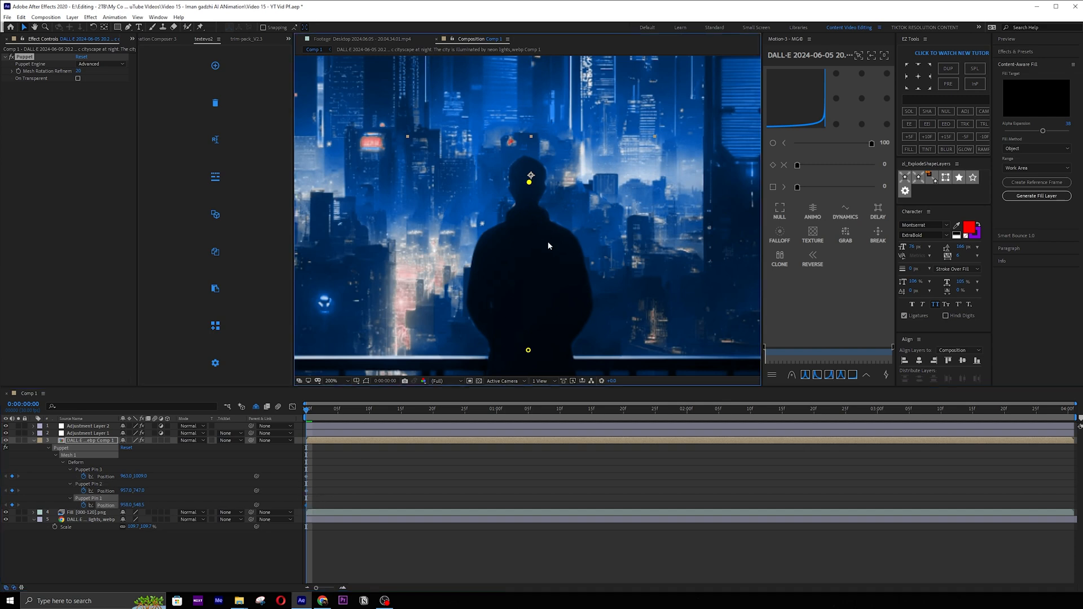
drag(439, 409, 518, 412)
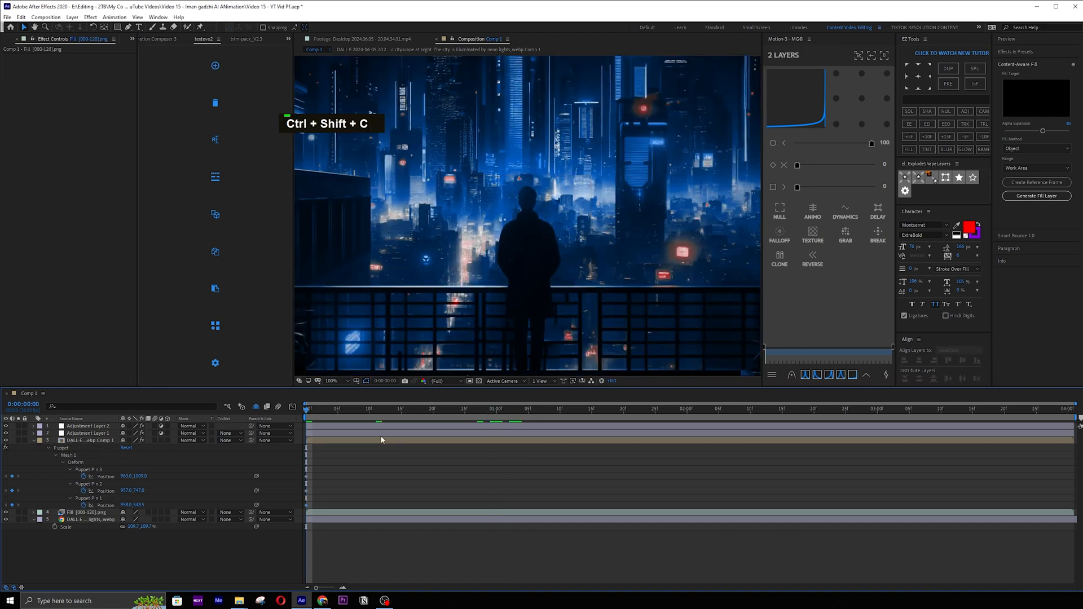
Pre-compose the fill and background city layers together as Pre-comp 1 and apply Freeze Frame to it.
click(176, 558)
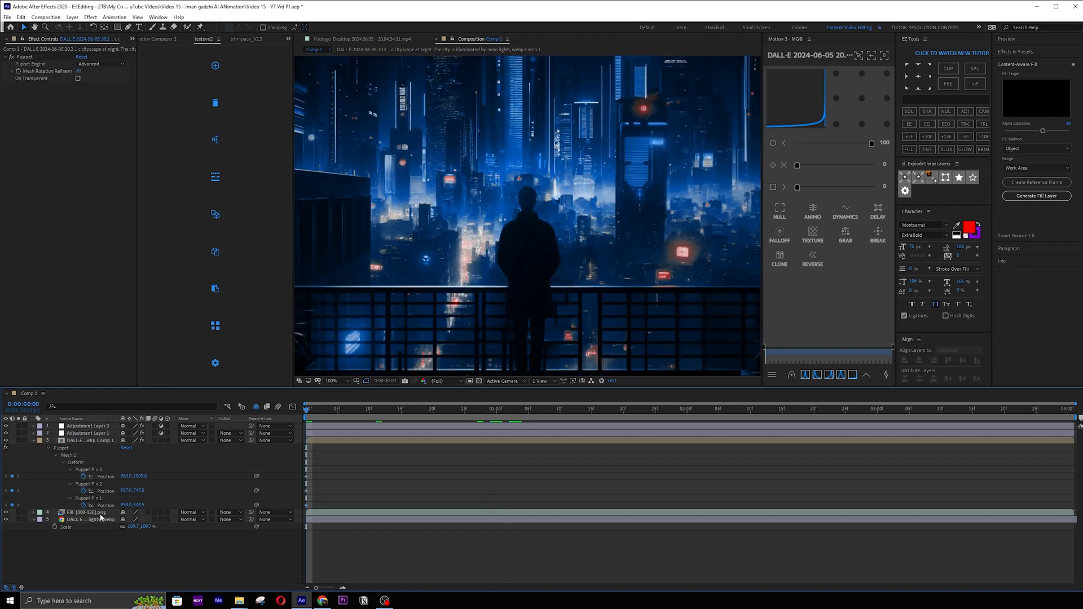
click(90, 513)
shift+click(108, 517)
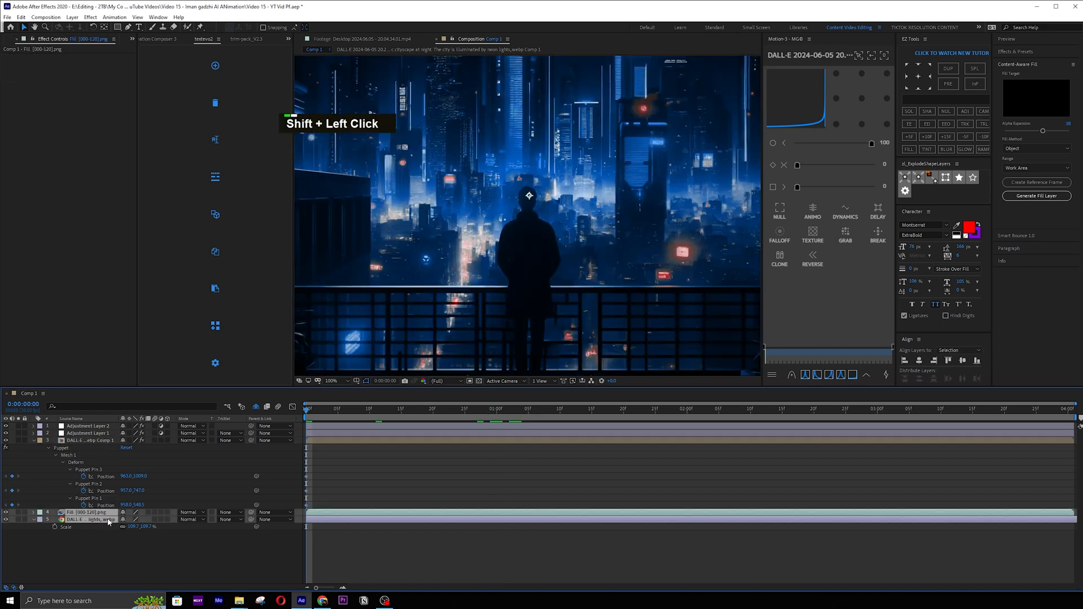
key(ctrl+shift+c)
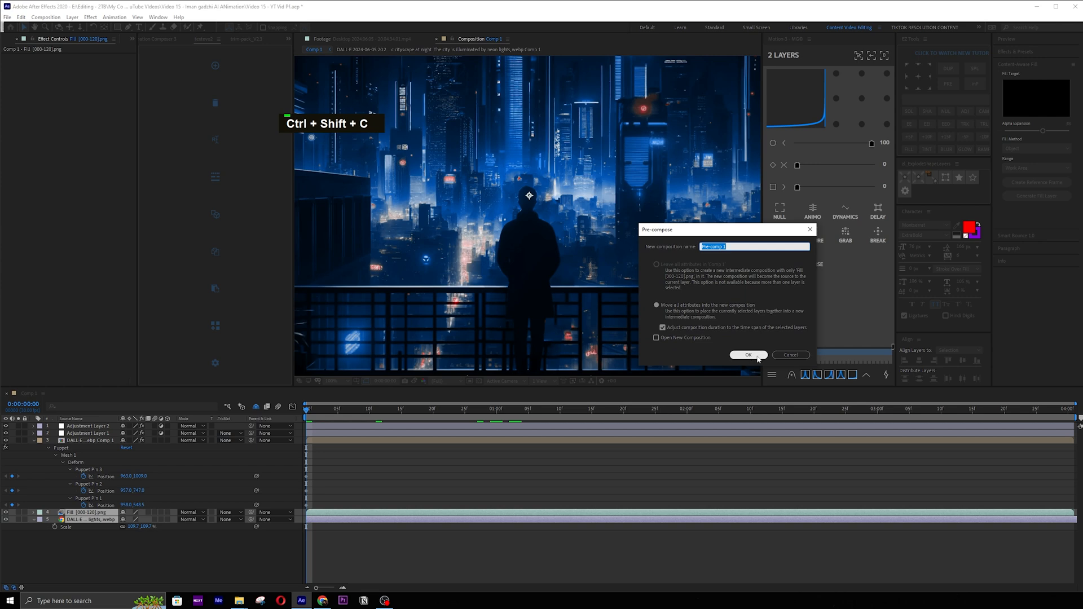
click(747, 354)
right_click(353, 513)
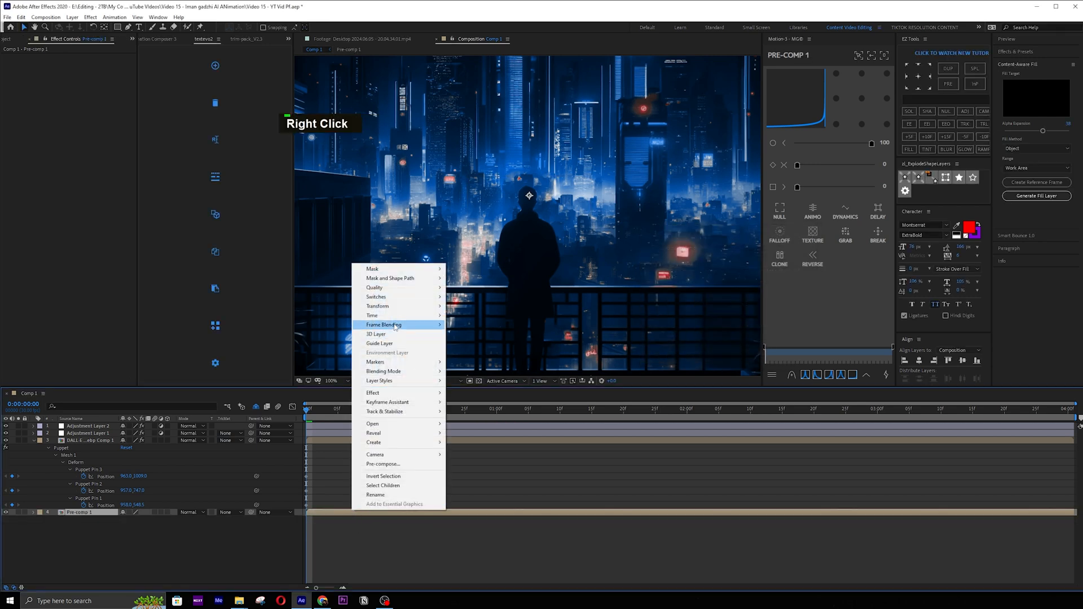
mouse_move(406, 316)
click(483, 343)
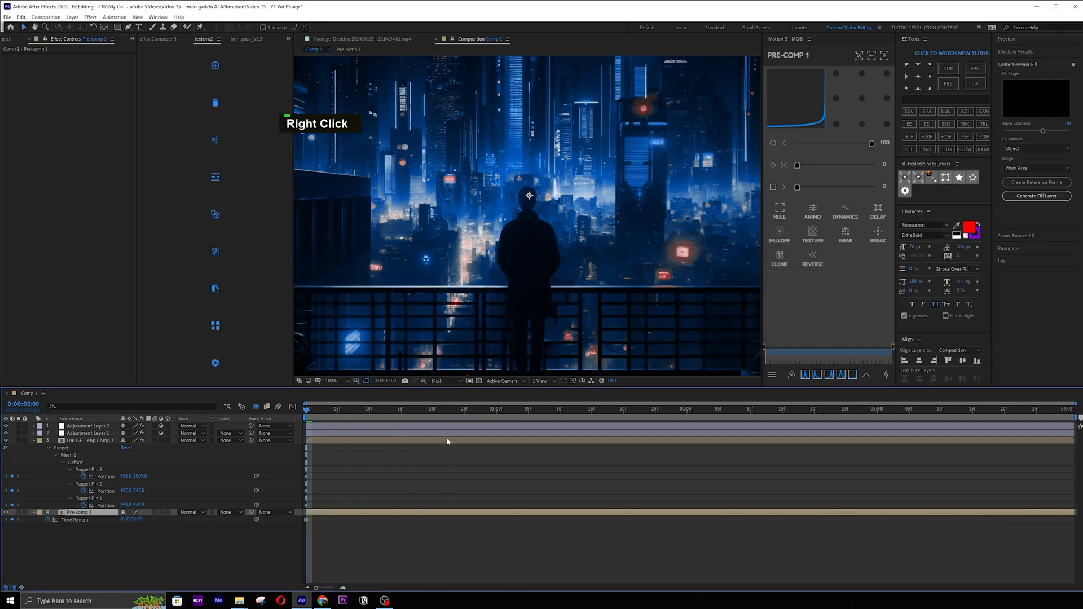
Keyframe the head pin leaning left to 945, 548.5 at 1 second and leaning right at 2 seconds.
click(106, 477)
click(529, 200)
drag(349, 411, 496, 413)
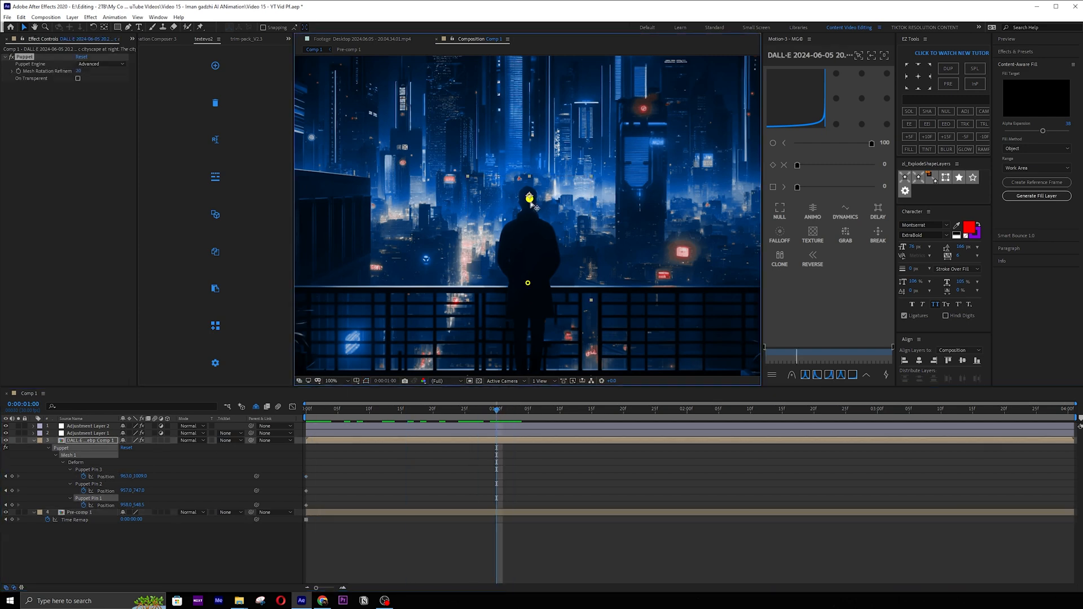
drag(529, 197, 523, 199)
click(685, 408)
Copy the head pin's 1-second position keyframe to 3 seconds and its 2-second keyframe to 4 seconds.
click(877, 410)
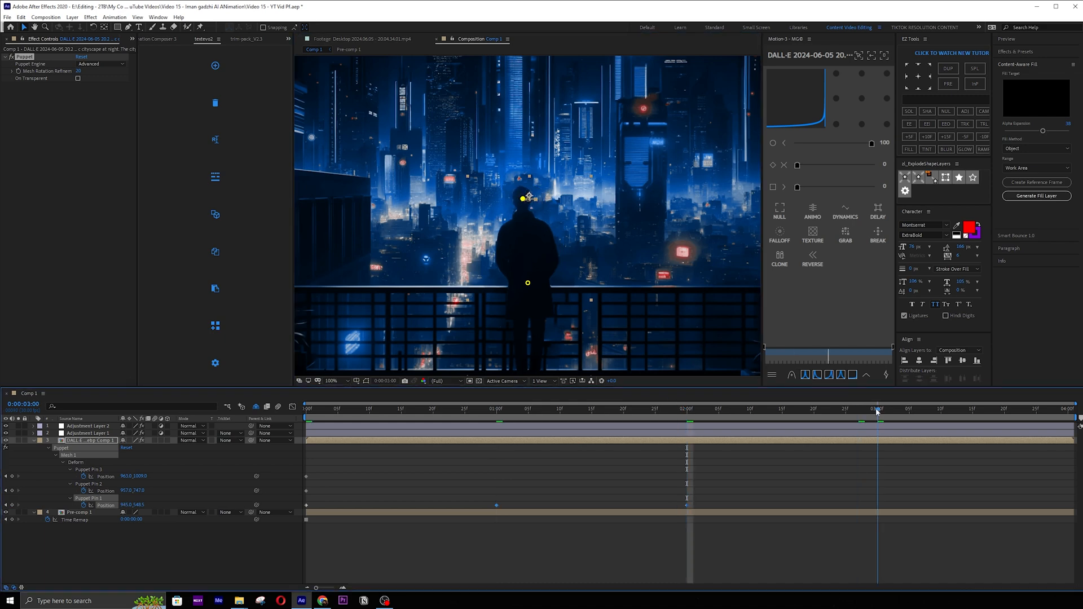
click(497, 505)
key(ctrl+c)
drag(878, 409, 1068, 410)
click(686, 505)
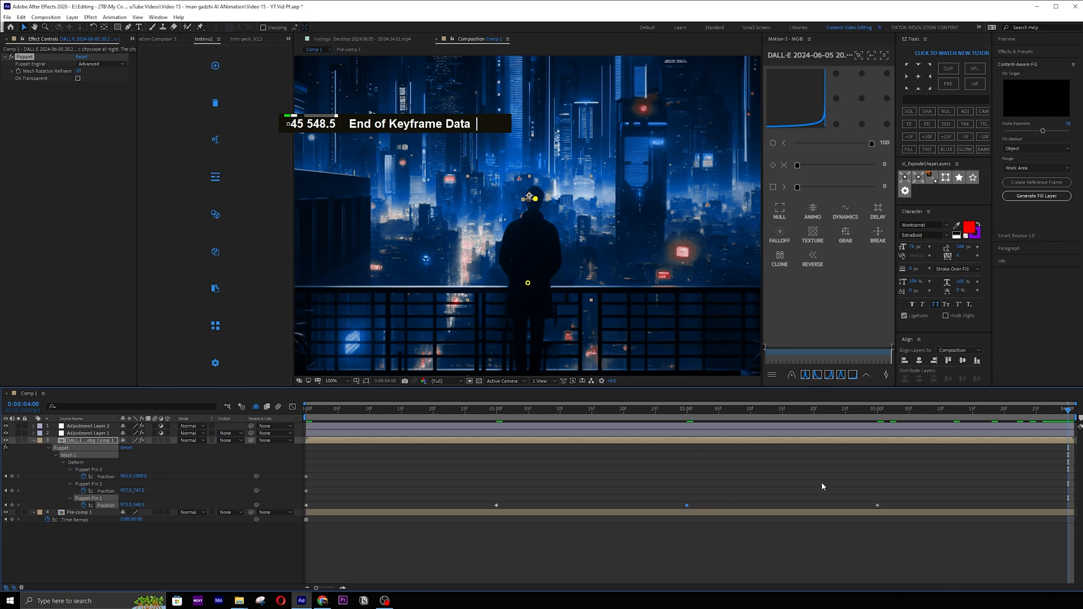
key(ctrl+v)
Preview the figure's sway from the start of the composition with the whole frame in view.
key(Home)
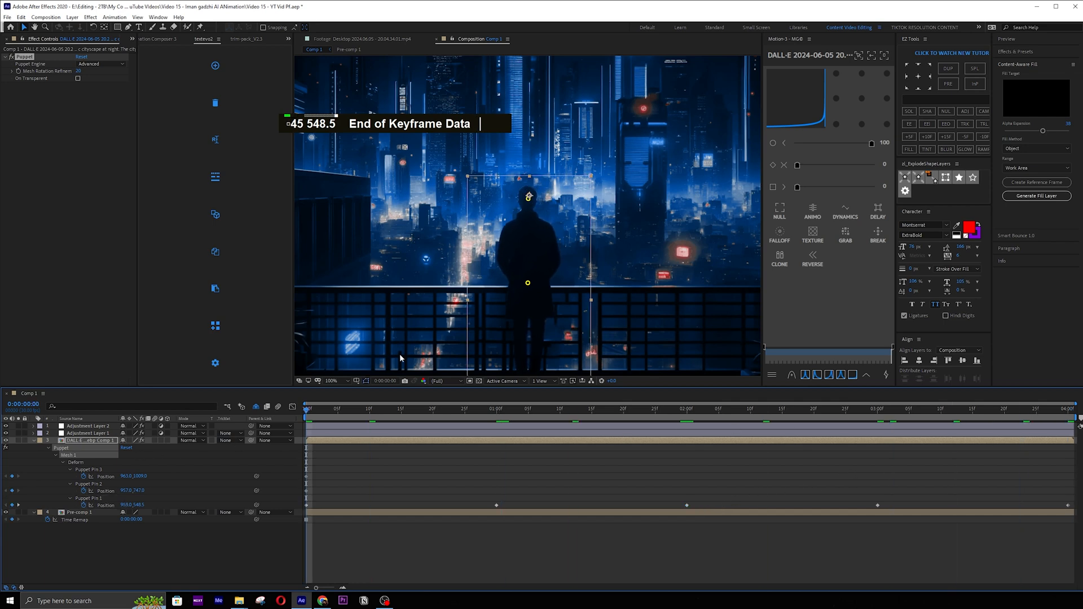
scroll(466, 320, down, 1)
key(space)
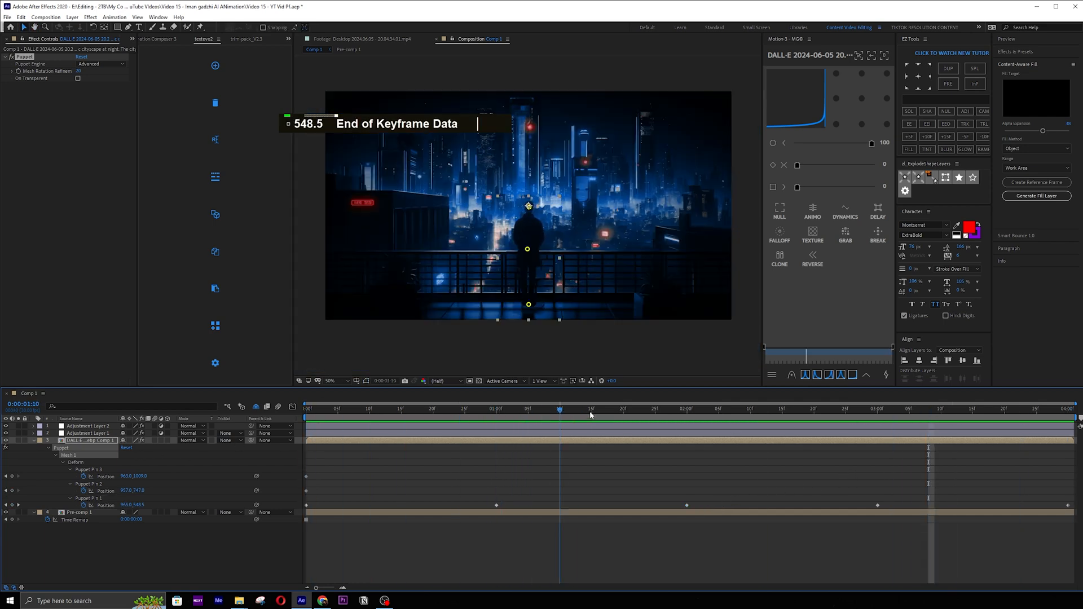
drag(590, 415, 261, 439)
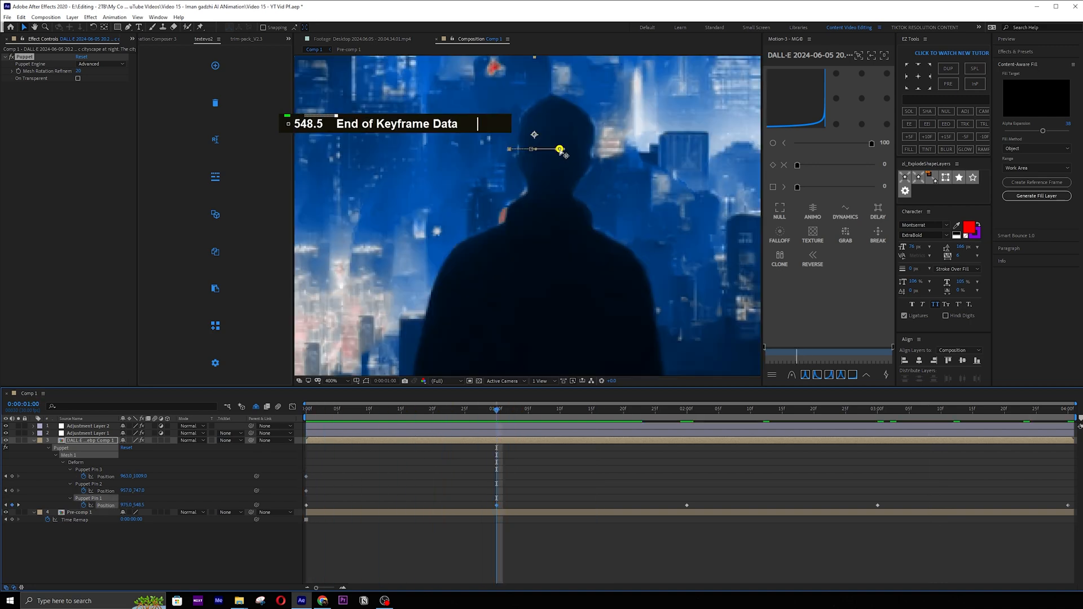
Reduce the head pin's lean at 1 second to 965.7, 548.5 and apply Easy Ease to all its position keyframes.
drag(560, 150, 545, 151)
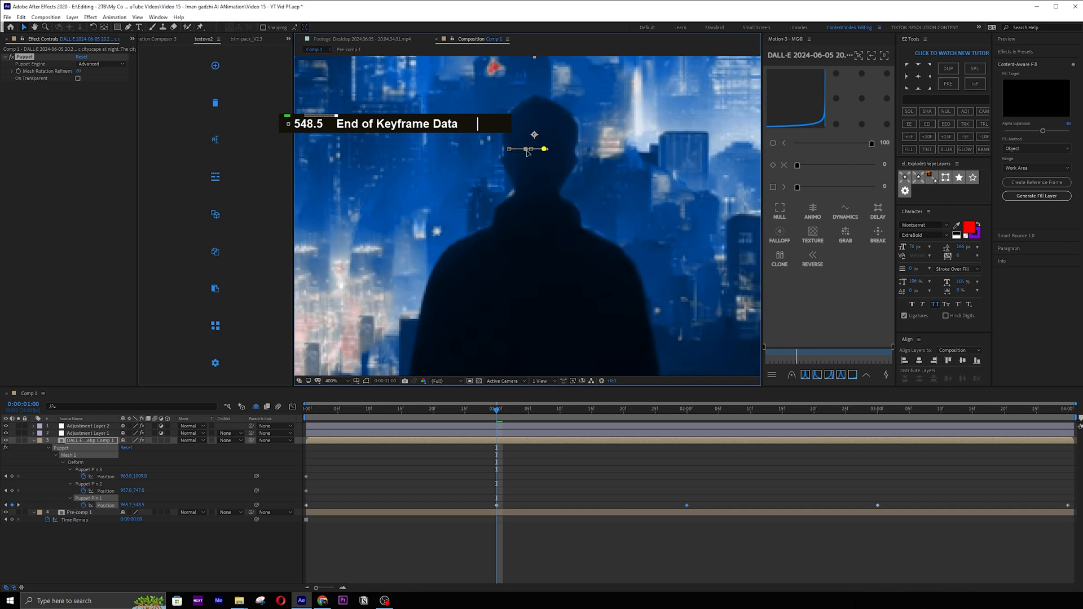
scroll(897, 542, down, 1)
drag(1073, 498, 319, 513)
key(F9)
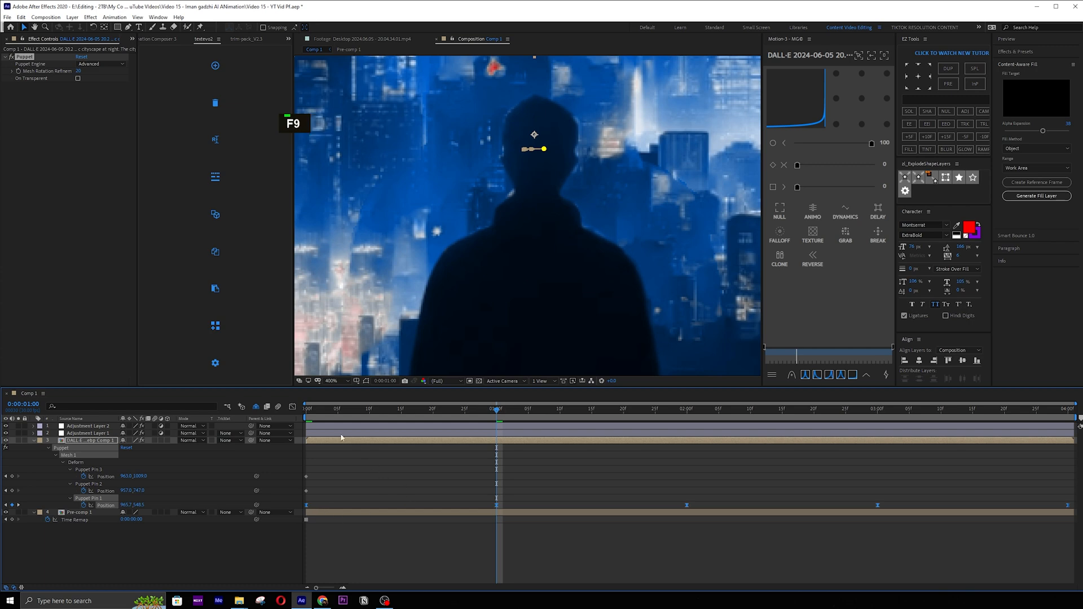
Play back the eased sway across the full frame and save the project.
key(space)
scroll(492, 276, down, 6)
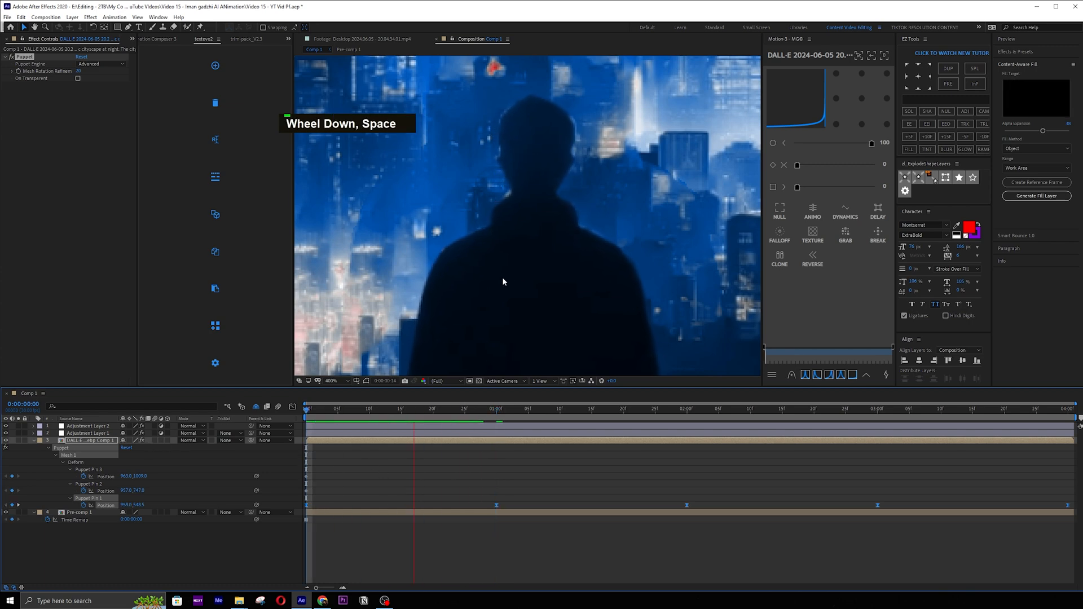
key(space)
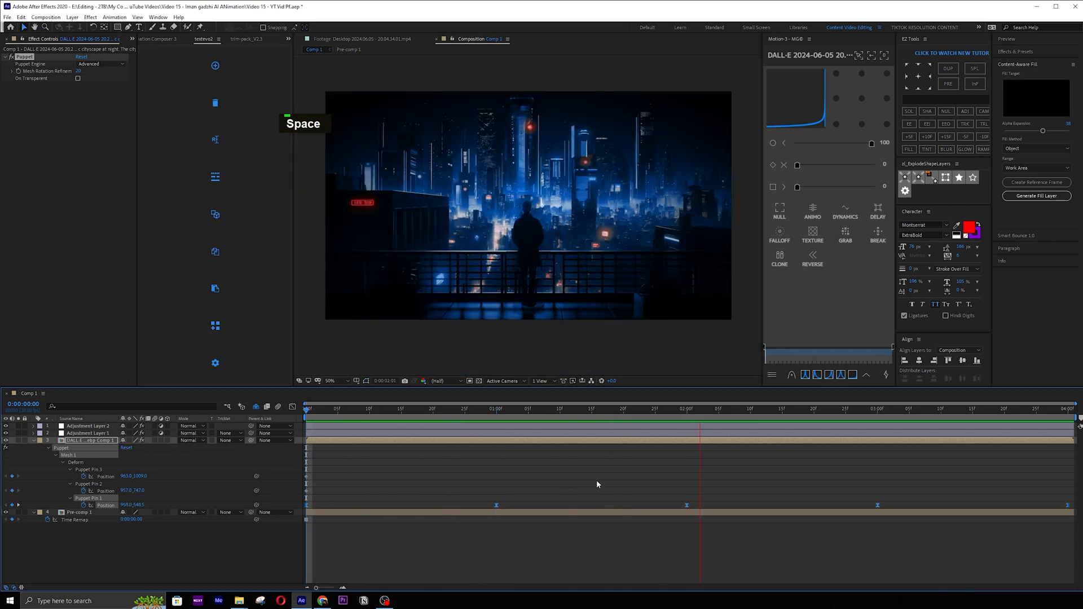
key(ctrl+s)
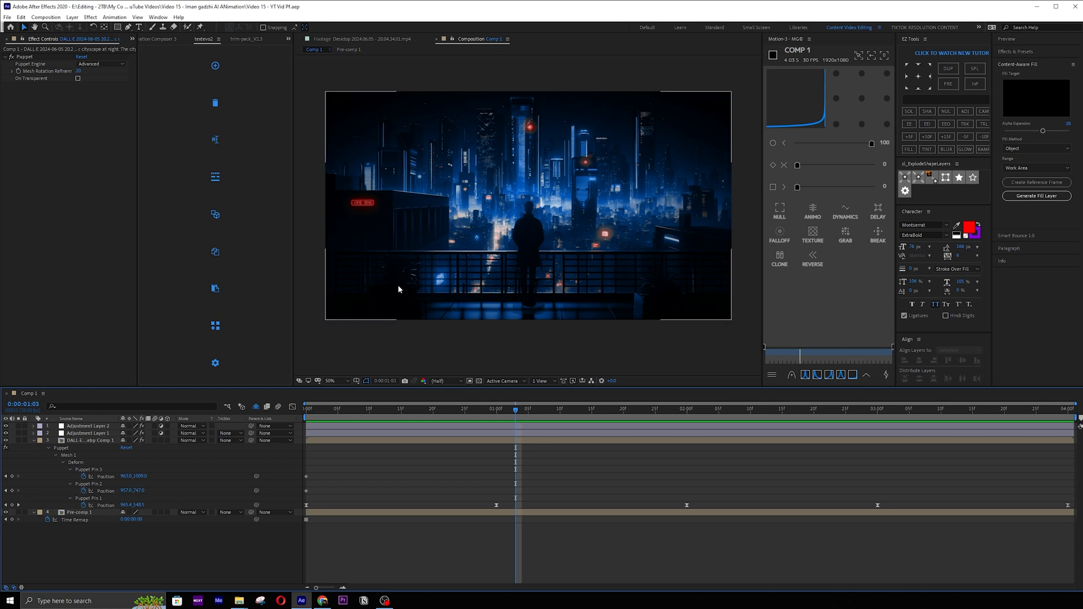
Add a text layer over the city reading "animated by yoar7 iman animation".
key(ctrl+t)
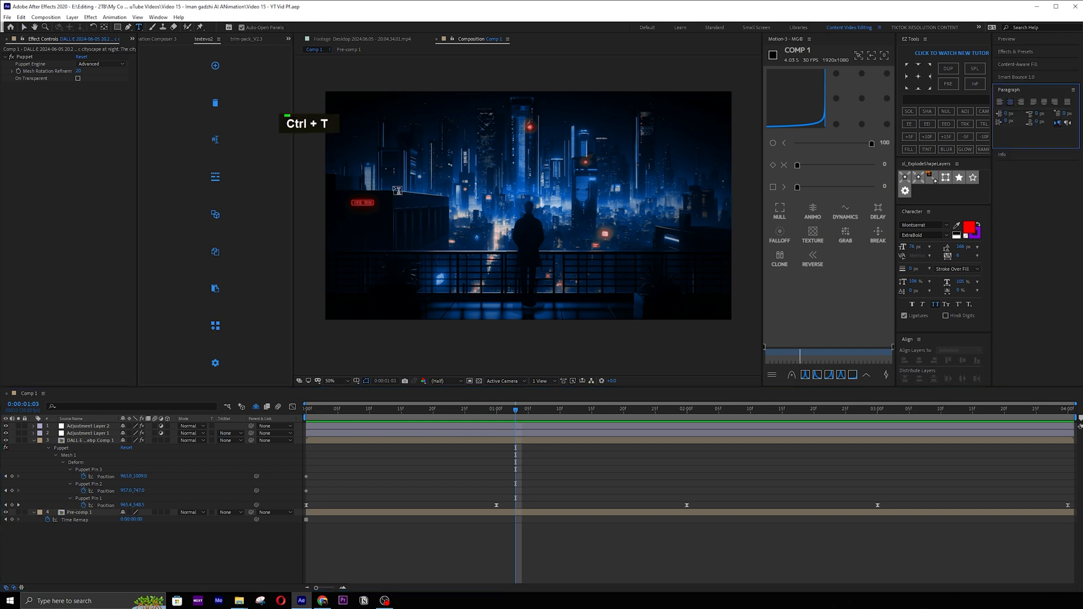
click(530, 201)
text(edite)
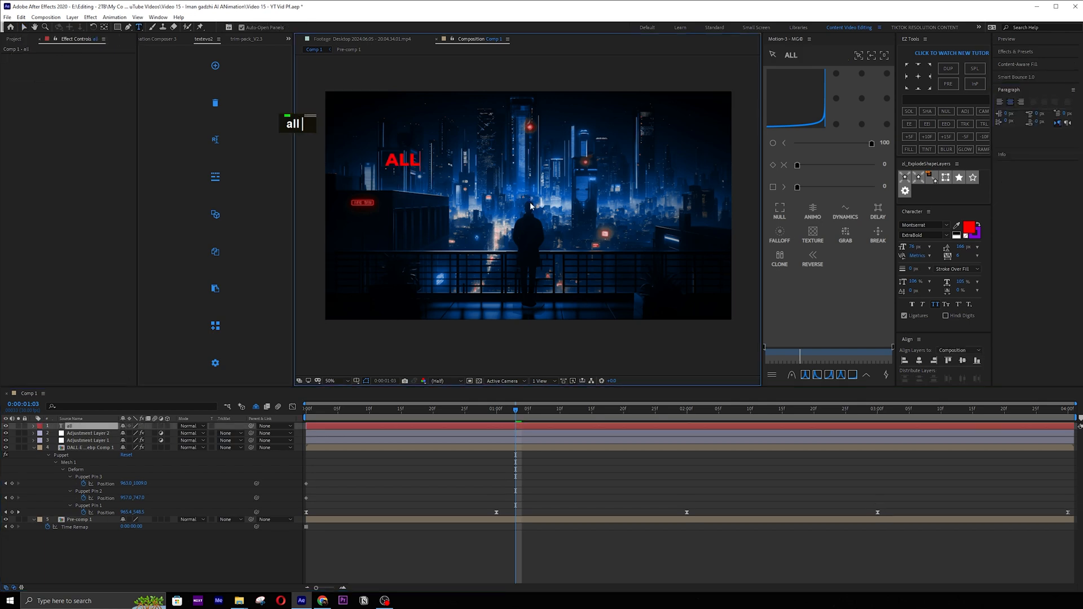
text(d by)
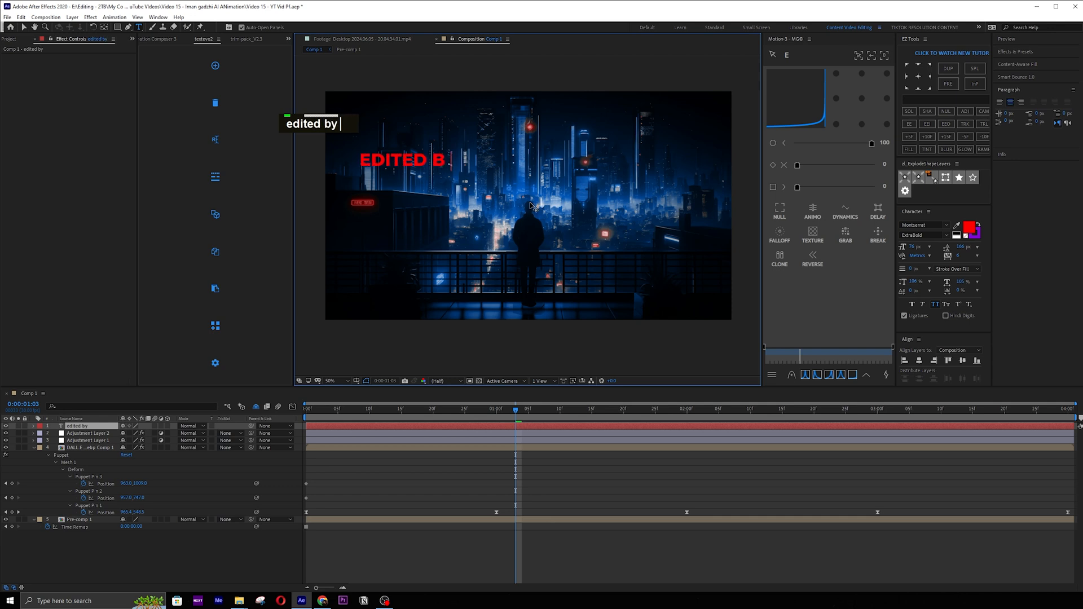
key(ctrl+a)
text(animation)
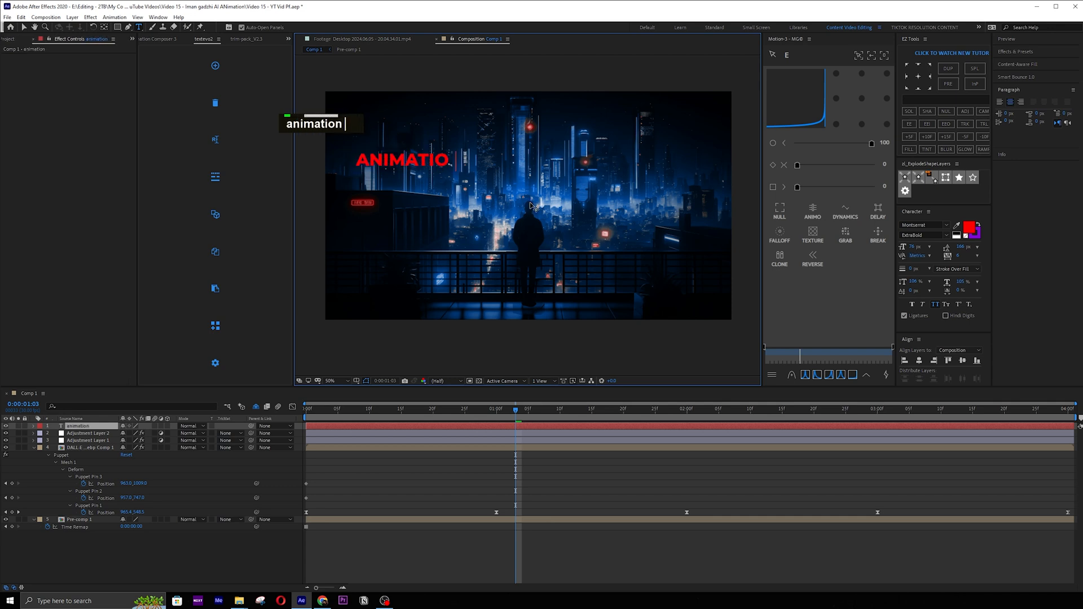
key(BackSpace)
key(BackSpace)
key(BackSpace)
text(ed by yoa)
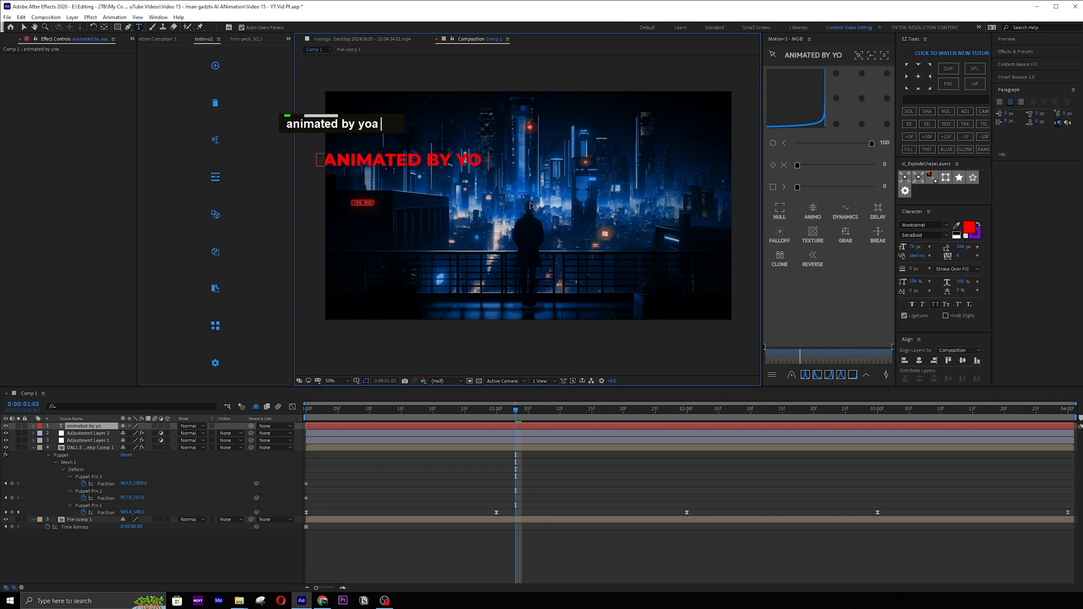
text(r7 iman animation)
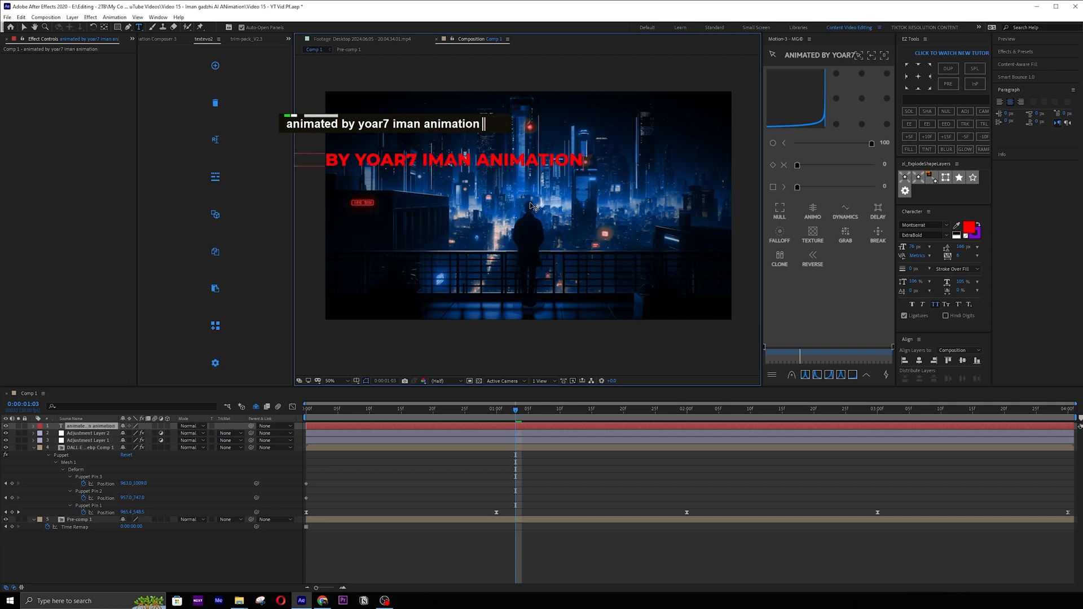
Centre the text layer and its anchor point in the frame, and style it as Montserrat Light without All Caps.
key(ctrl+Return)
key(ctrl+alt+Home)
key(ctrl+Home)
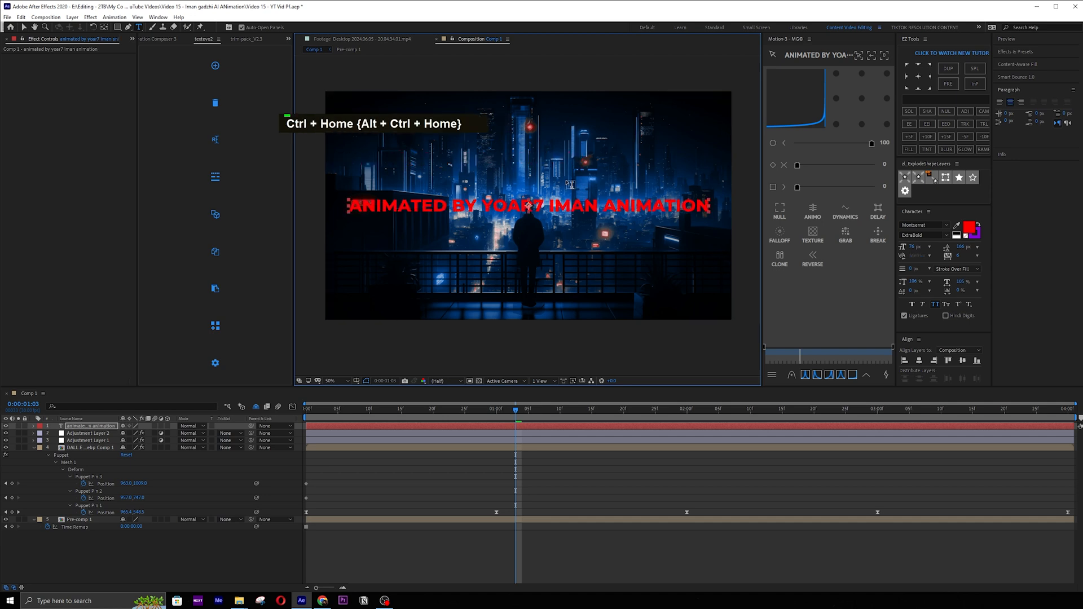
click(935, 304)
click(943, 235)
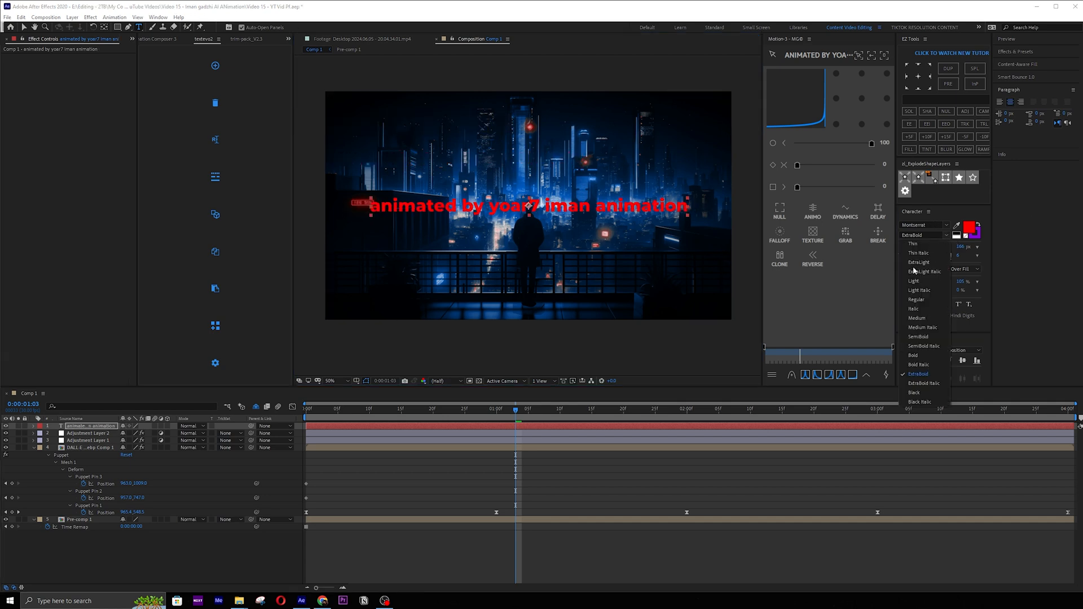
click(919, 281)
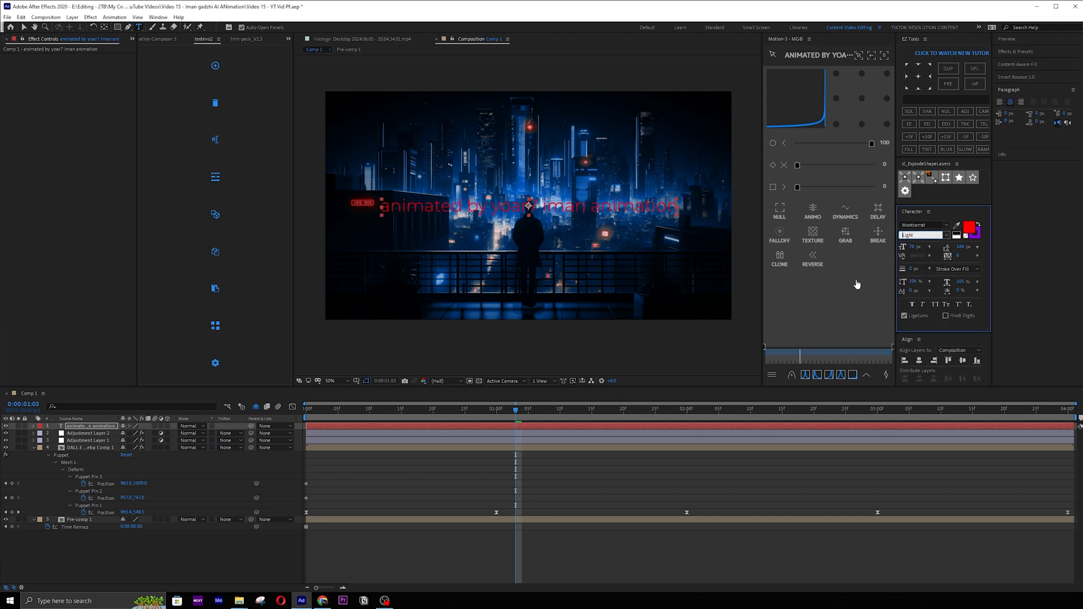
Change the text's fill to white and reword it as "Animated by yoar7 on youtube".
click(966, 225)
drag(302, 292, 179, 215)
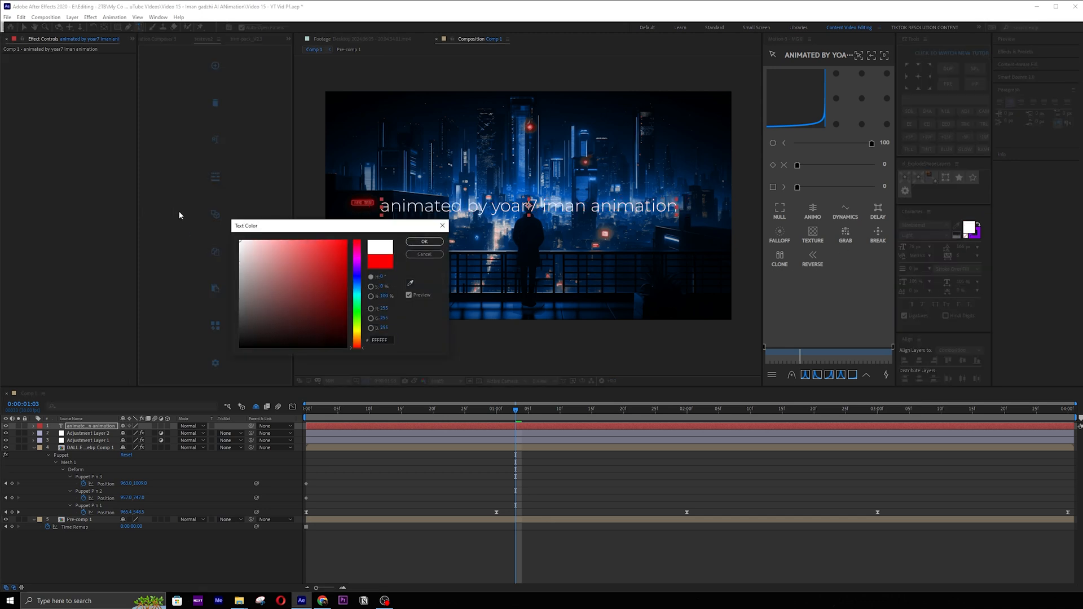
click(424, 242)
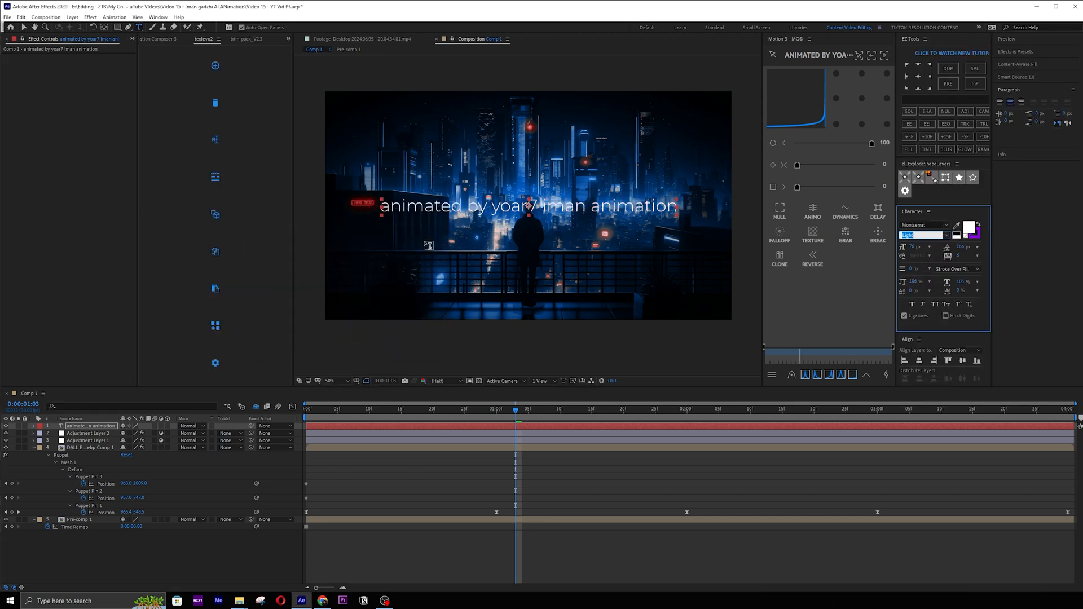
text(A)
text(on youtube)
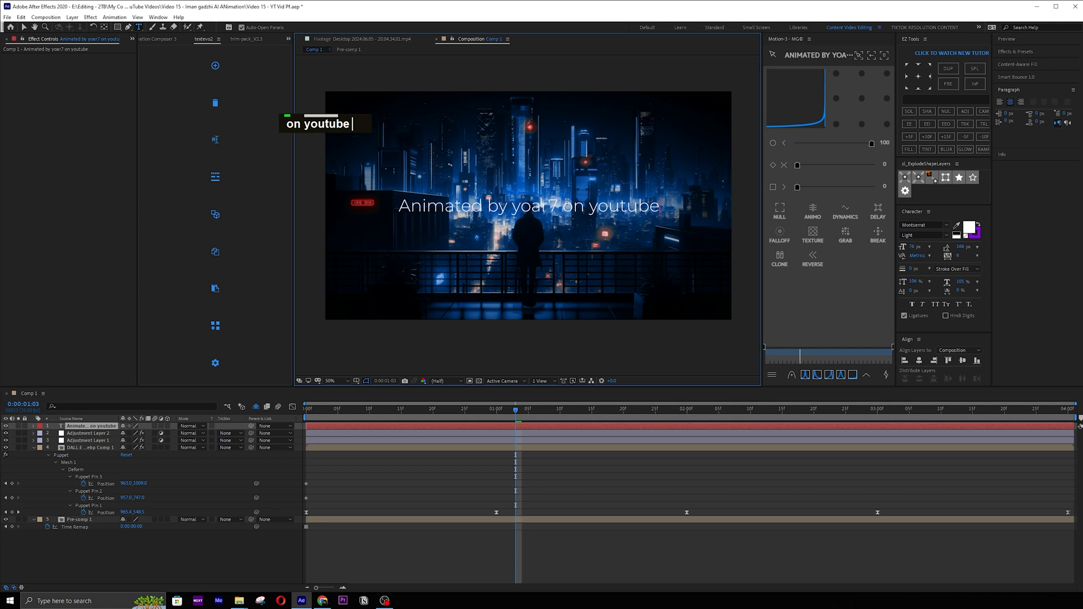
Try the Medium font weight on the whole text line and undo it.
click(933, 235)
click(922, 321)
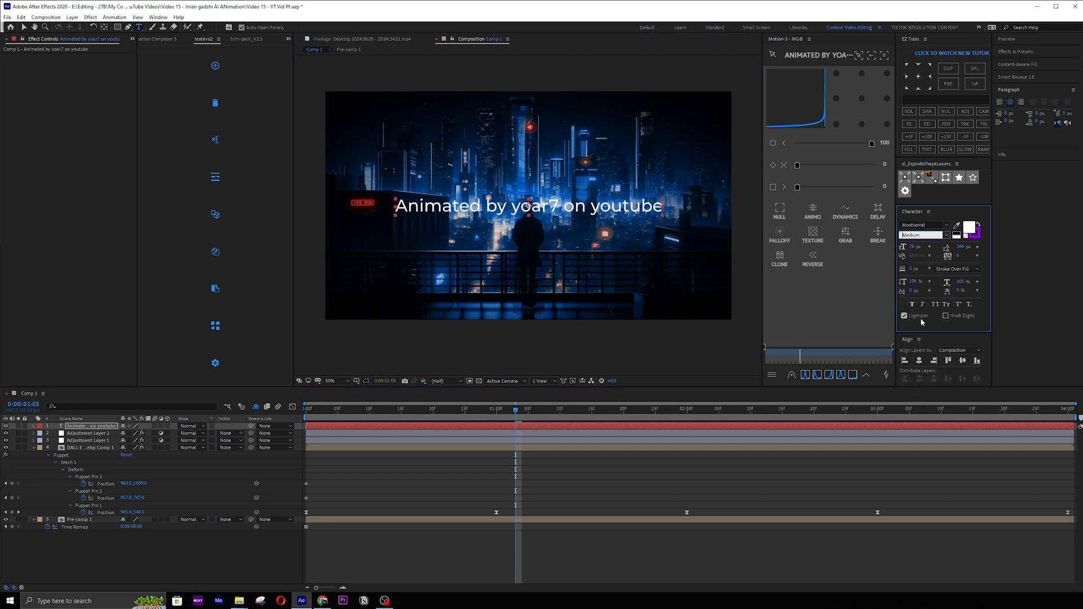
click(555, 423)
key(ctrl+z)
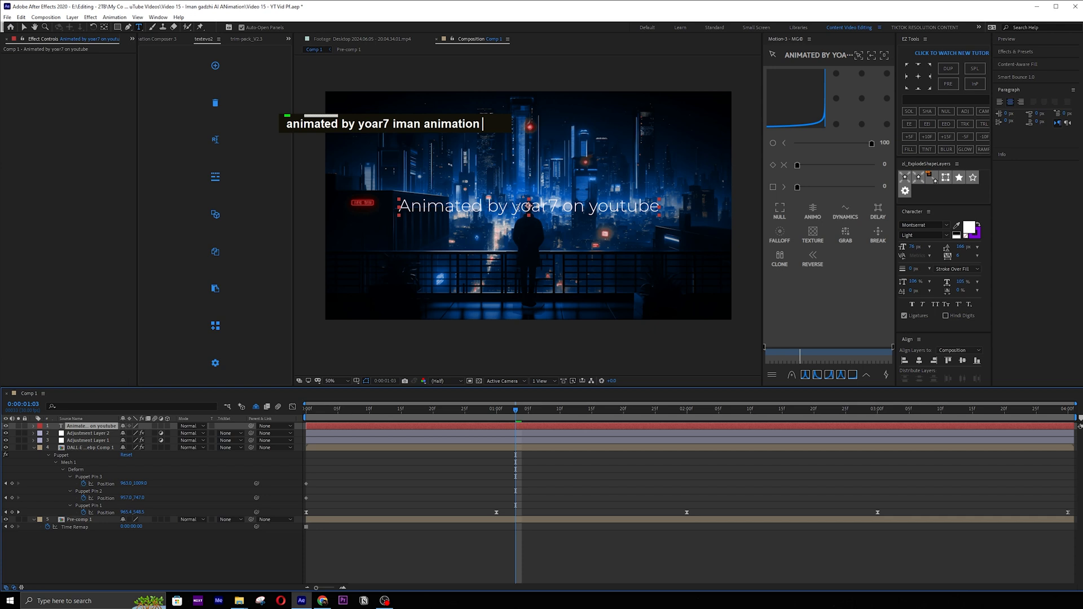
Set the words "yoar7 on" within the text line to Bold.
drag(511, 207, 585, 206)
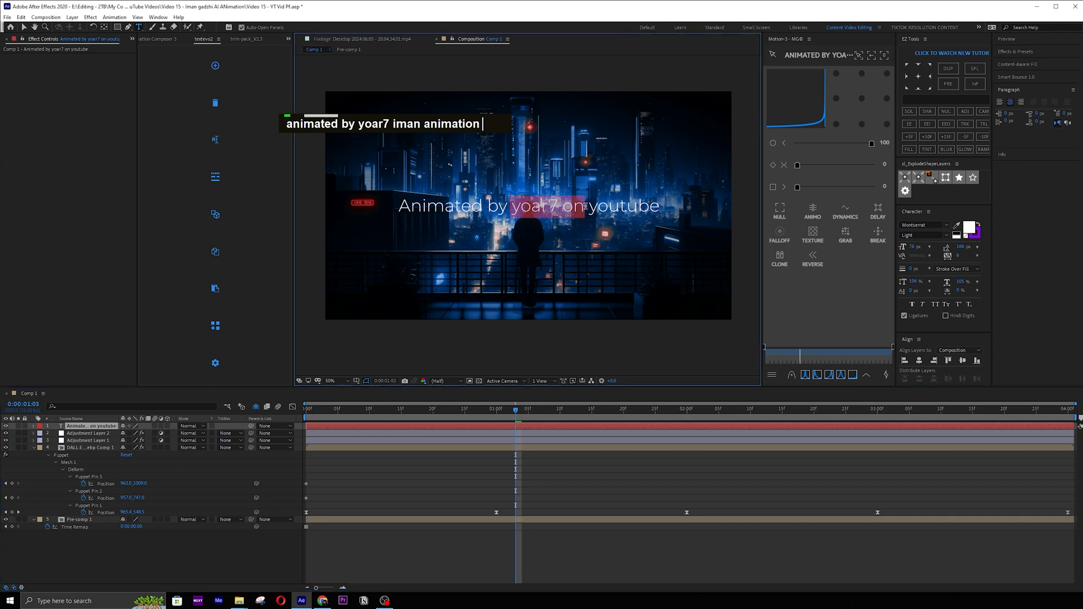
click(946, 235)
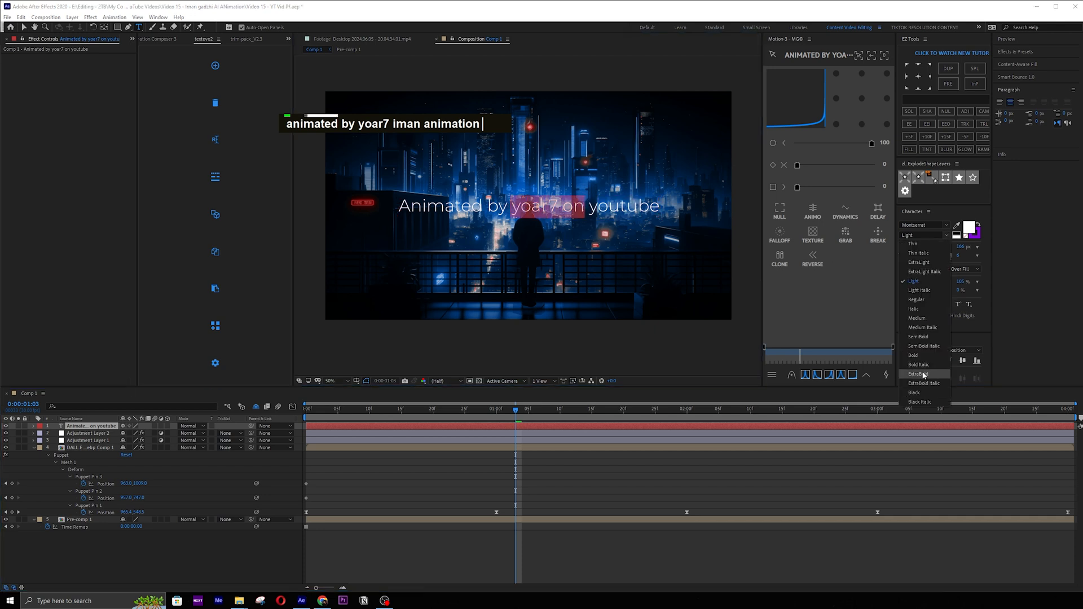
click(923, 375)
click(947, 235)
click(919, 356)
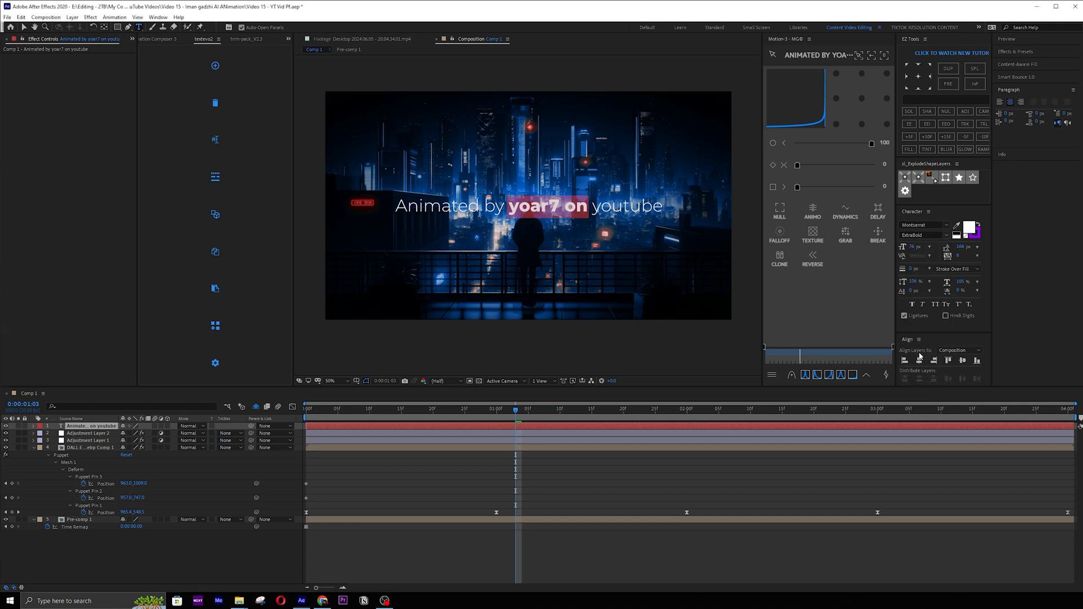
Scale the text layer to 56% and move it to the sky area up and left of the figure.
click(639, 425)
key(v)
key(s)
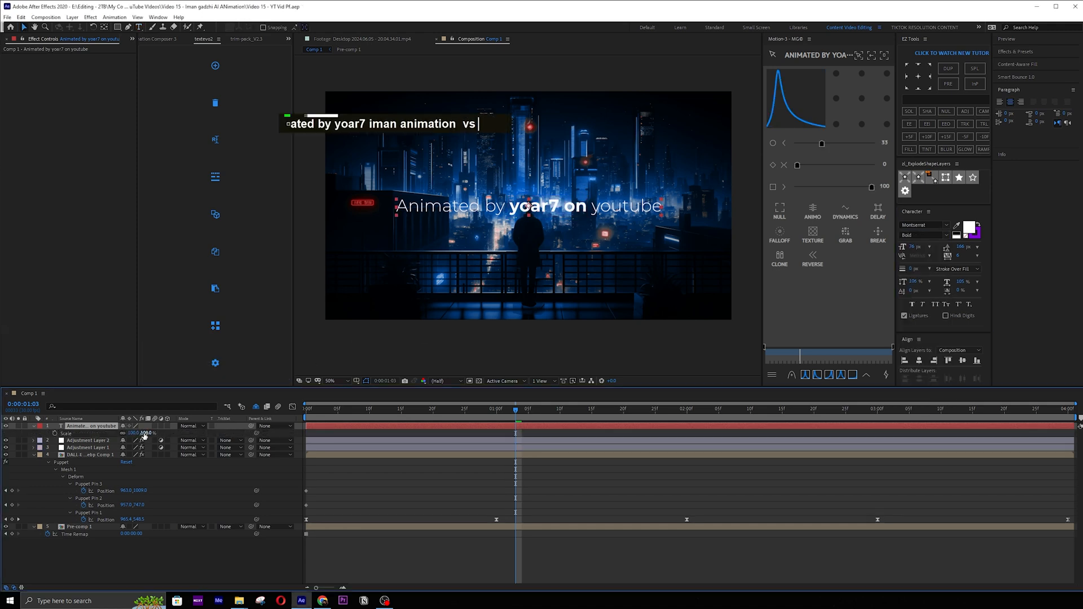
drag(146, 434, 126, 433)
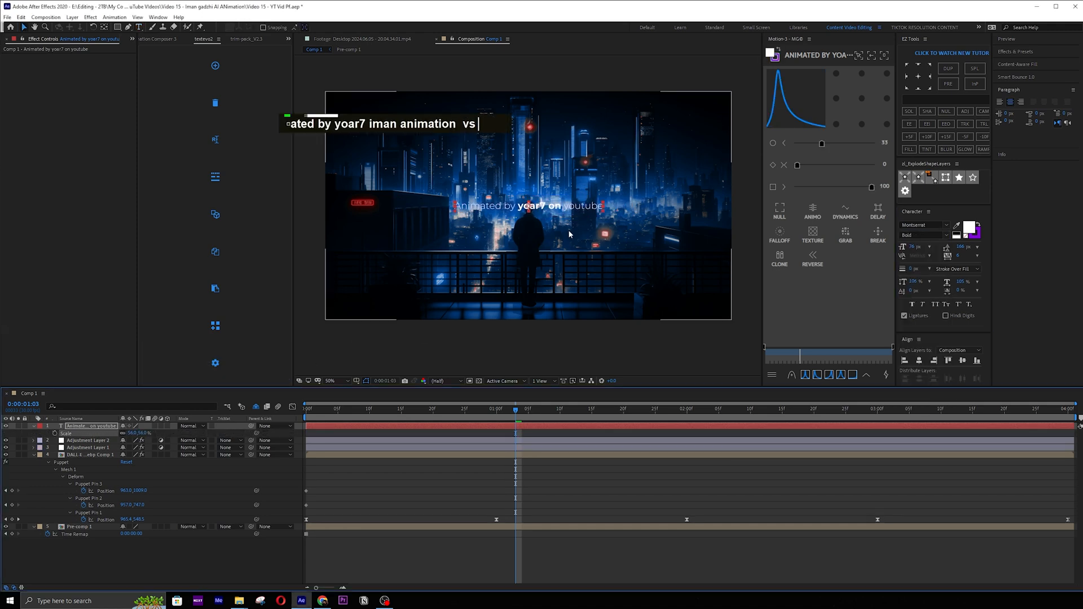
key(v)
drag(566, 204, 500, 165)
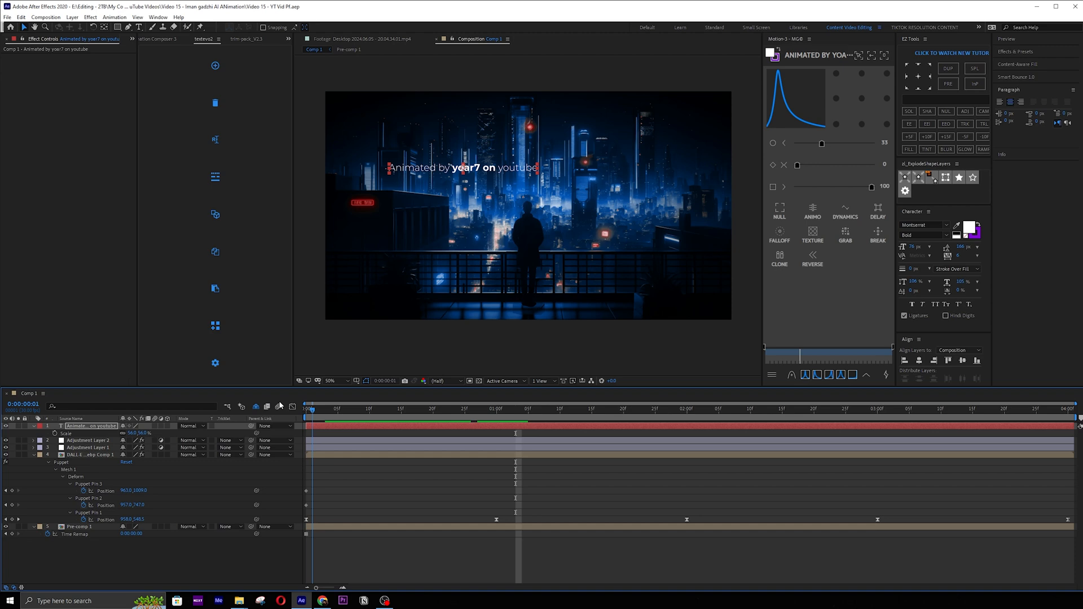
Apply TextEvo to the text layer at the start of the composition.
drag(280, 405, 273, 407)
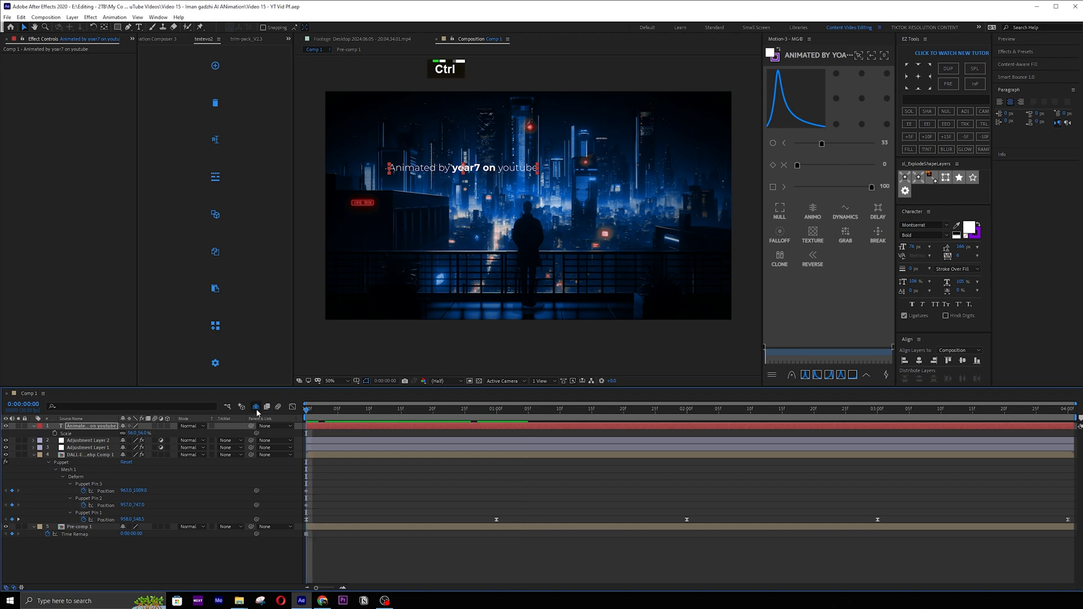
click(95, 427)
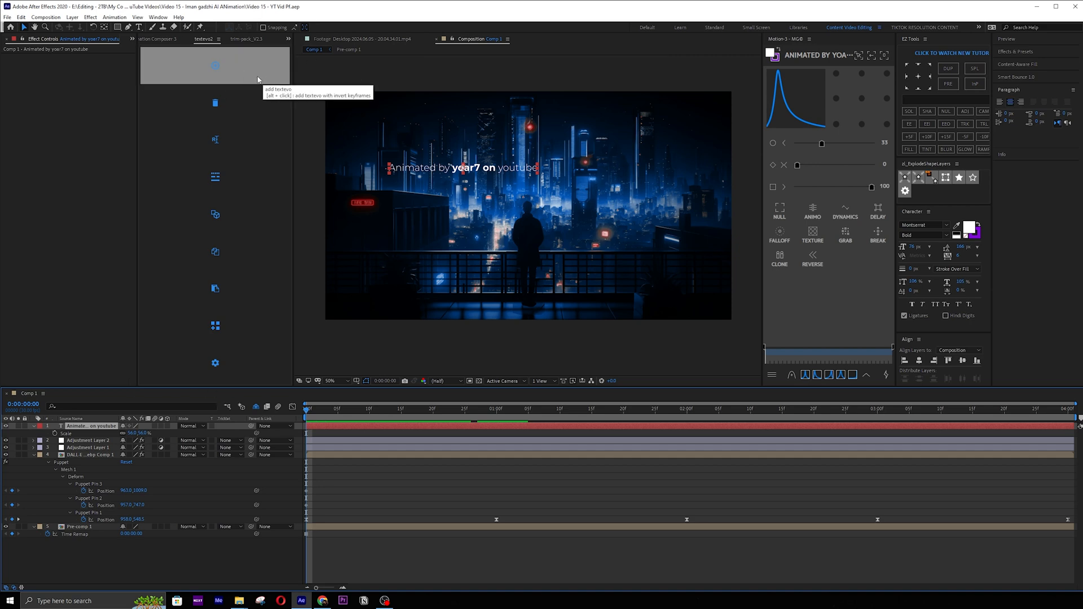
click(219, 67)
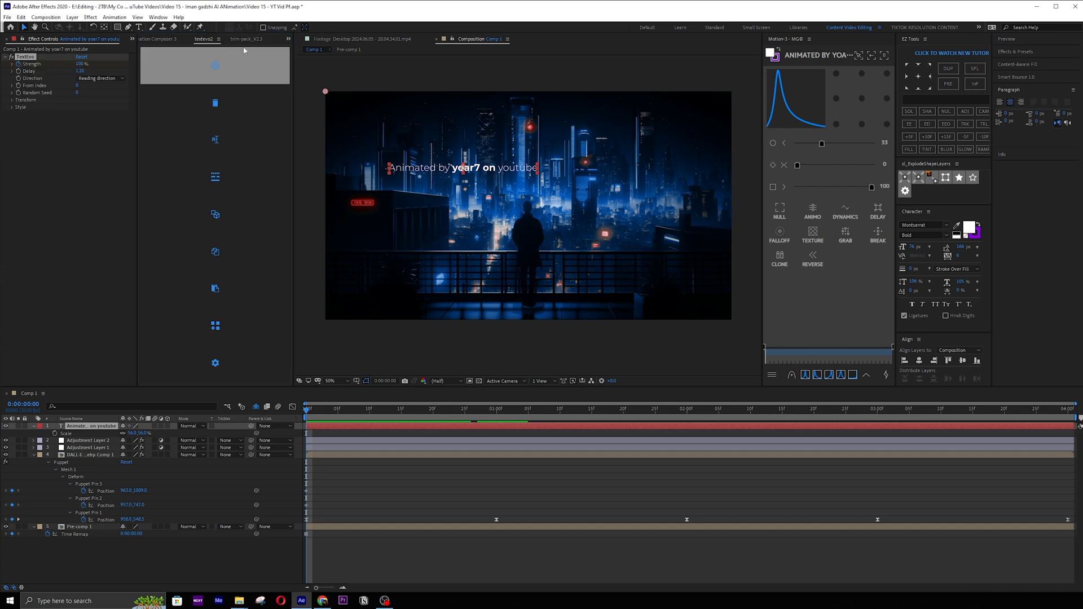
Set the TextEvo transform's Y position to -19 and its opacity to 0%.
click(13, 100)
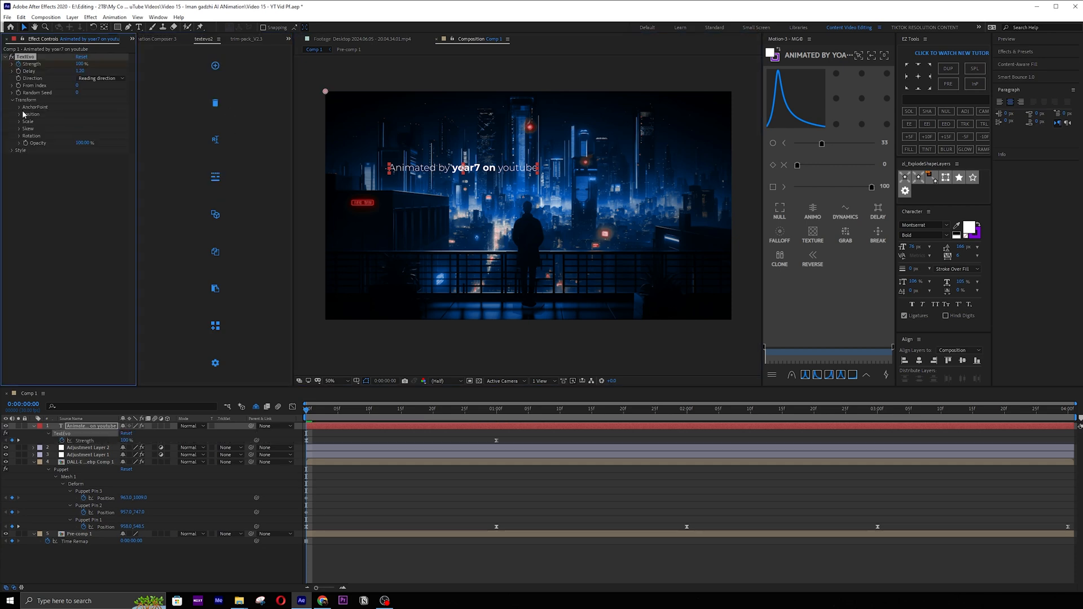
click(20, 114)
drag(82, 128, 53, 126)
drag(82, 164, 16, 177)
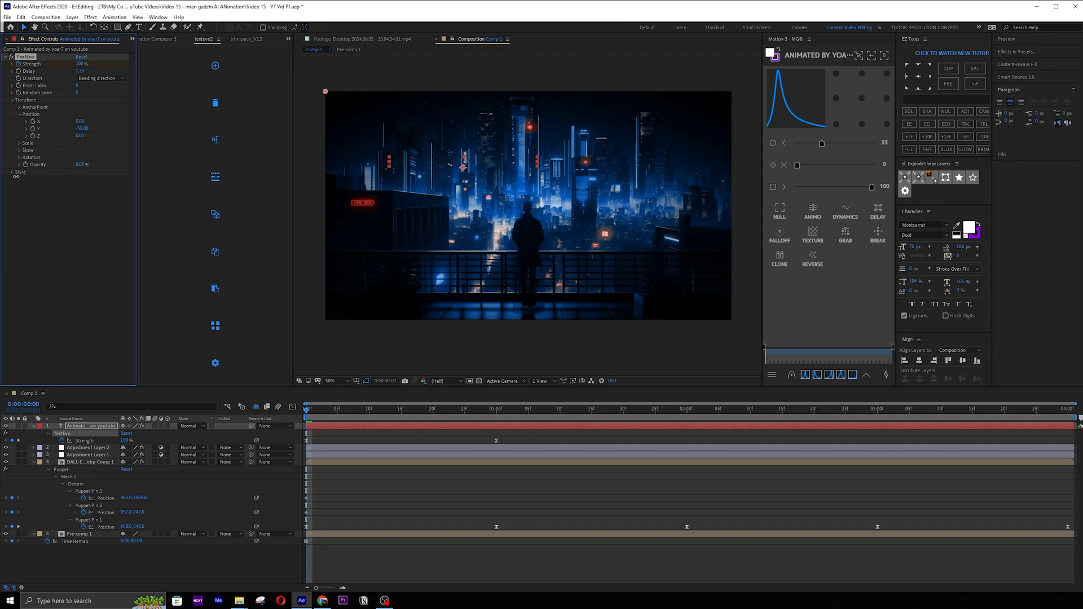
Preview the title animation, adjust the TextEvo delay and move its ending Strength keyframe to about frame 11.
key(space)
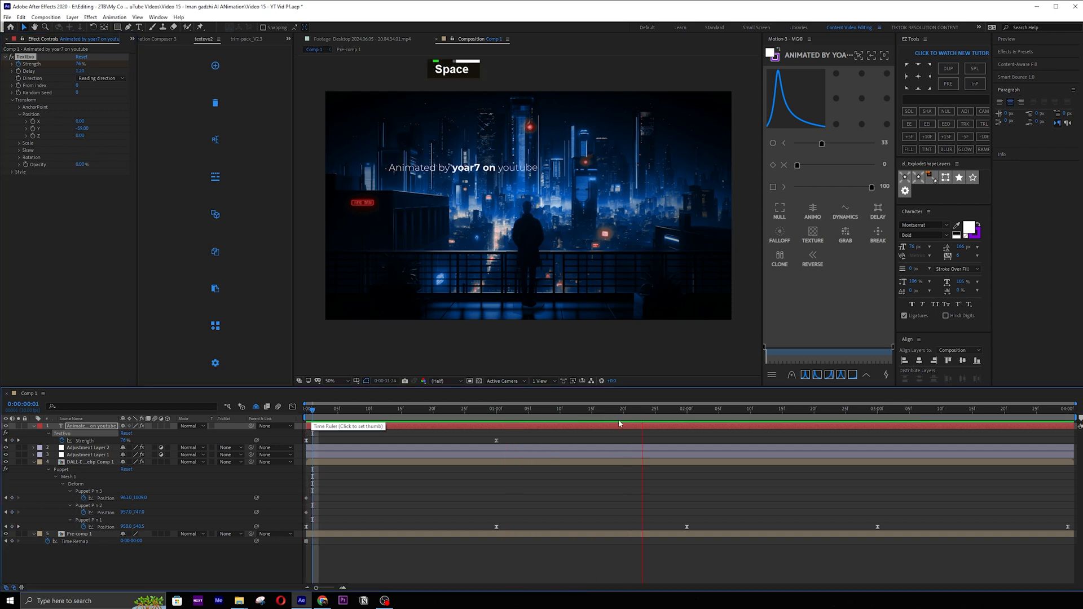
key(space)
drag(581, 418, 452, 408)
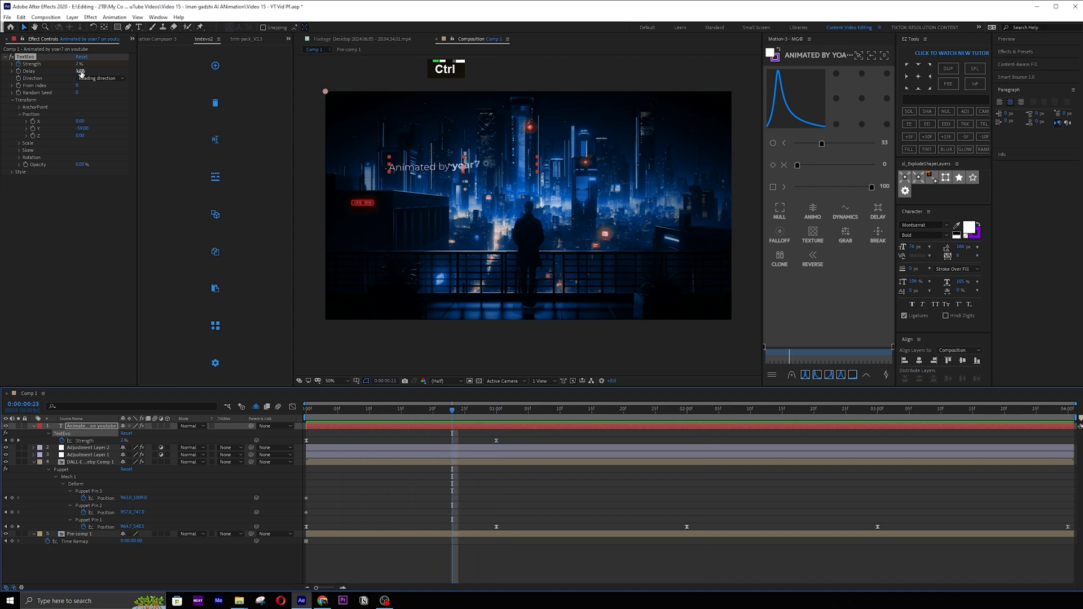
drag(81, 72, 96, 72)
drag(654, 408, 522, 403)
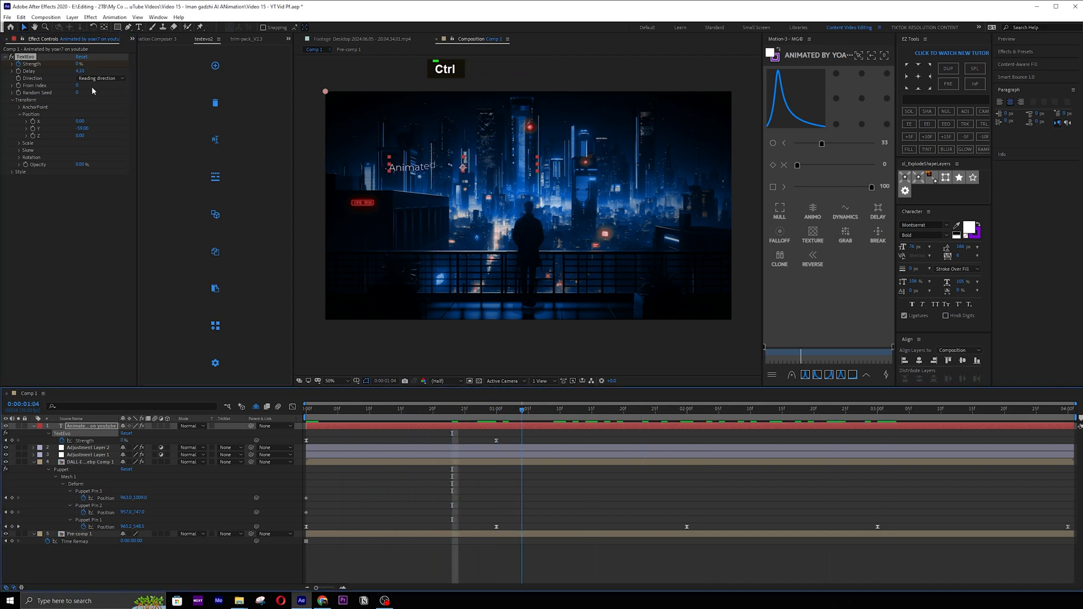
drag(80, 71, 71, 71)
drag(496, 441, 439, 441)
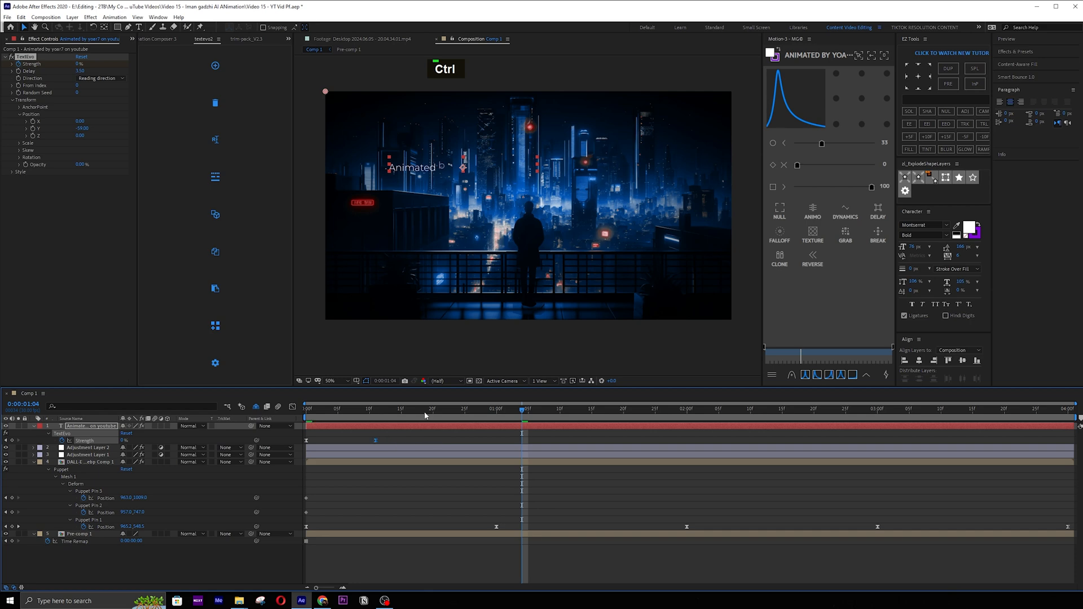
Set the TextEvo delay to 1.80 and preview the title's reveal.
key(space)
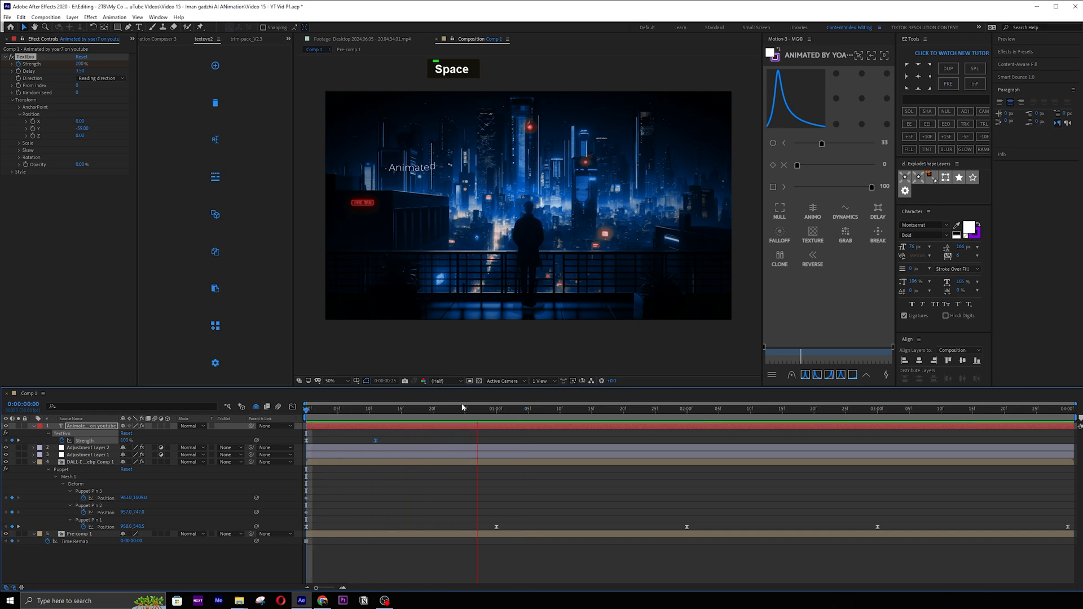
key(space)
ctrl+click(79, 70)
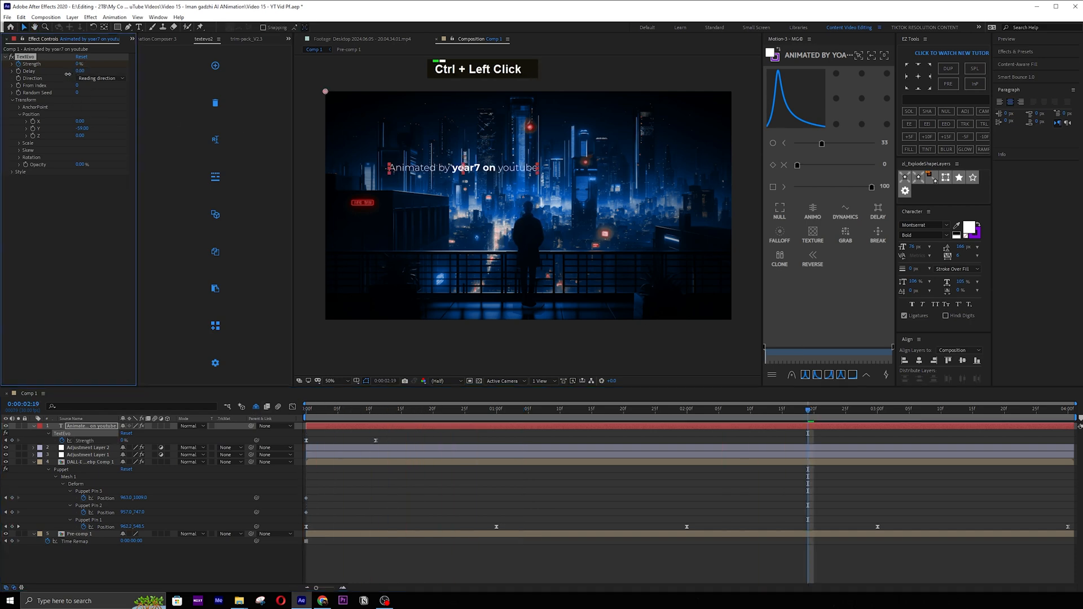
drag(67, 74, 73, 73)
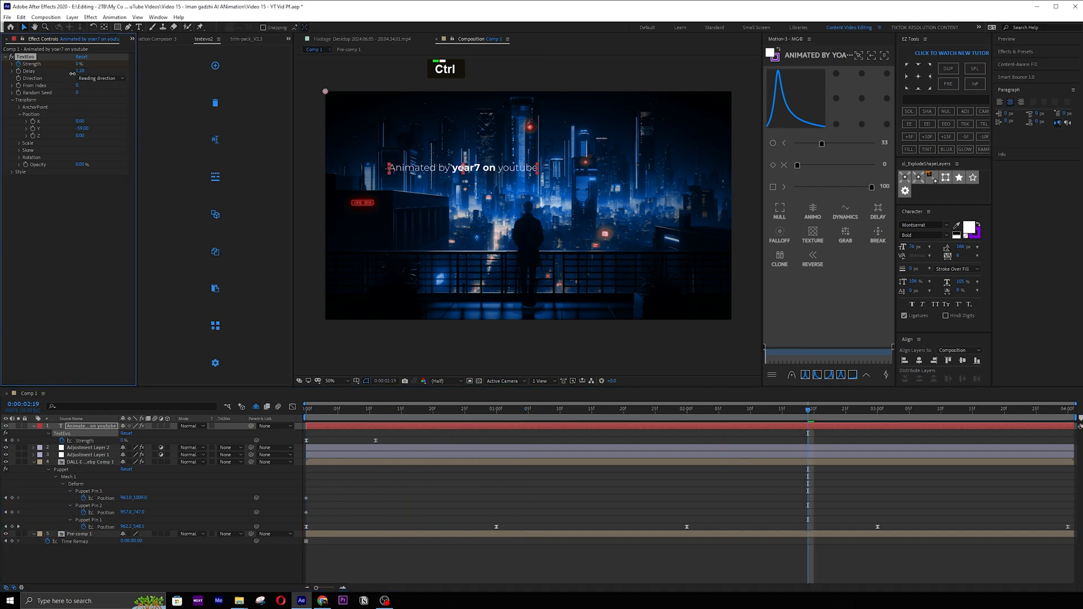
click(526, 457)
key(space)
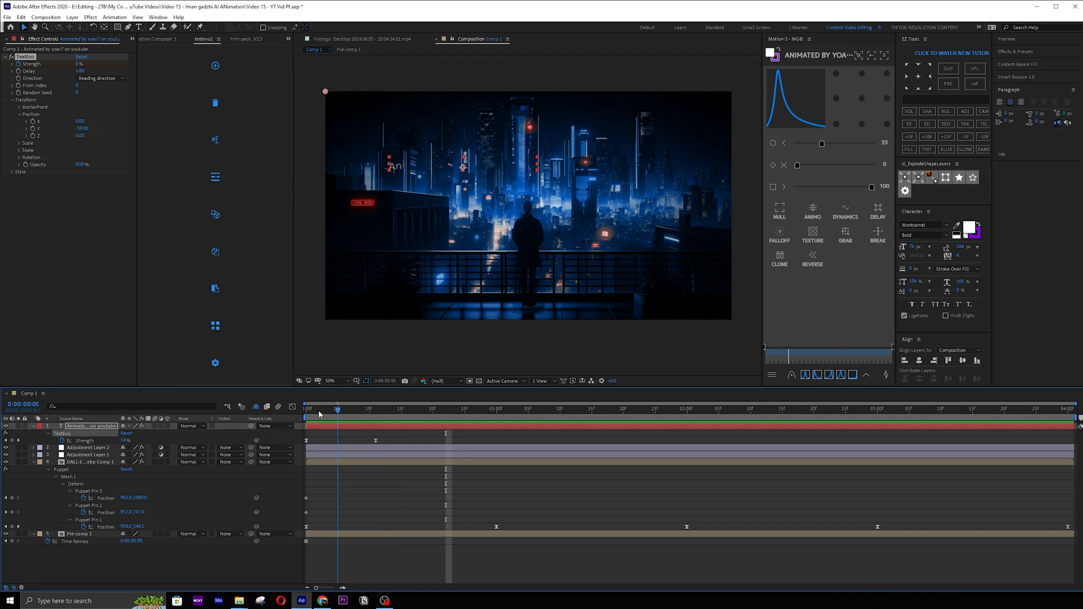
key(space)
Try a decode preset from Animation Composer's text-layer effects on the title.
click(160, 39)
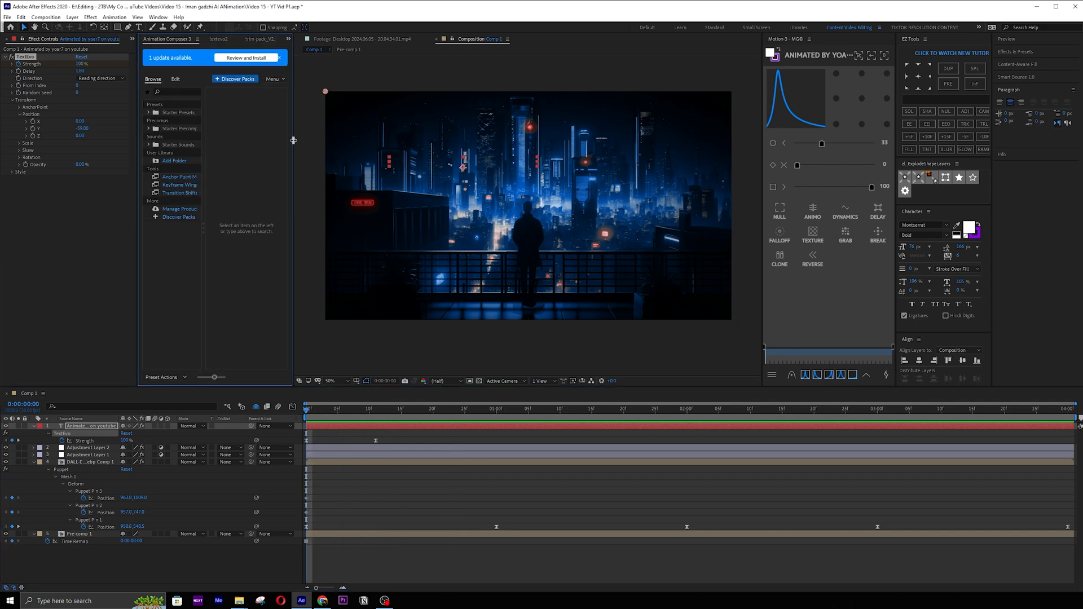
drag(293, 142, 326, 142)
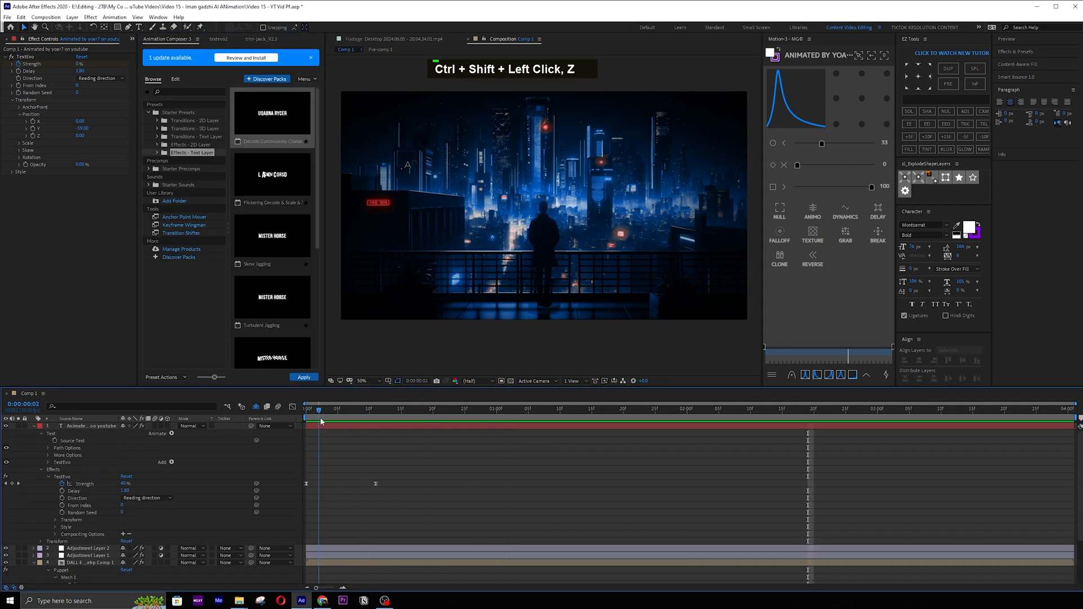
mouse_move(477, 422)
mouse_down()
mouse_move(710, 420)
mouse_move(306, 420)
mouse_up()
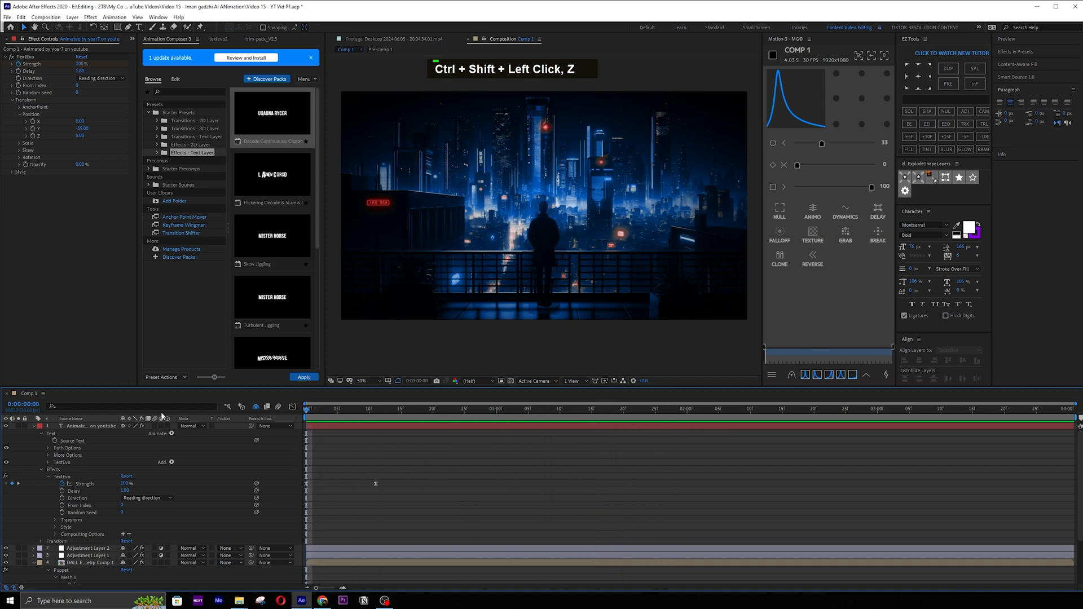
Add a Character Offset animator to the title text layer and set the offset to 30.
click(33, 427)
click(38, 427)
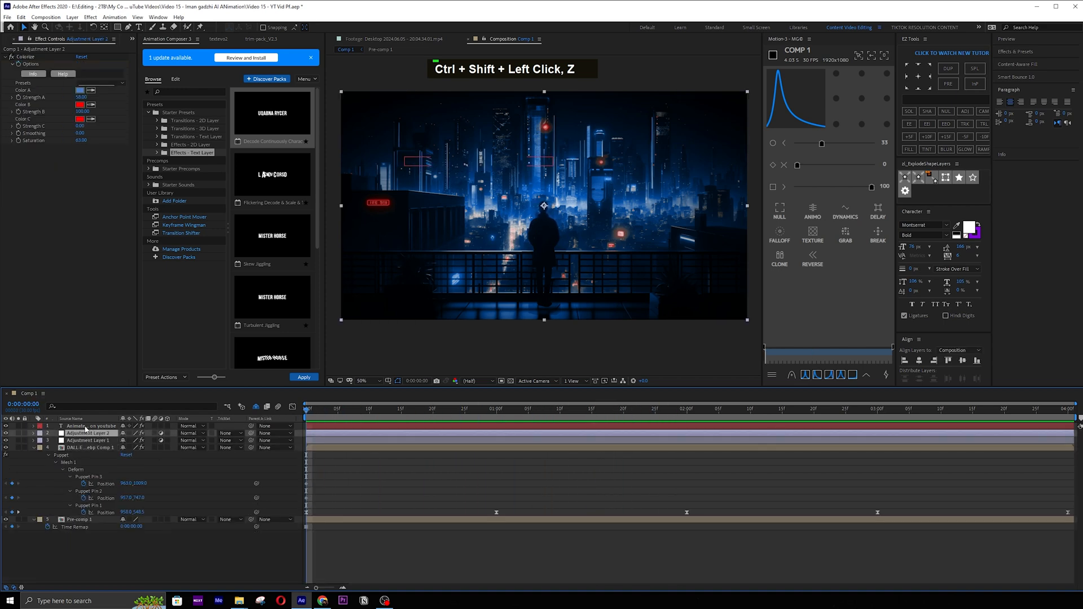
click(34, 427)
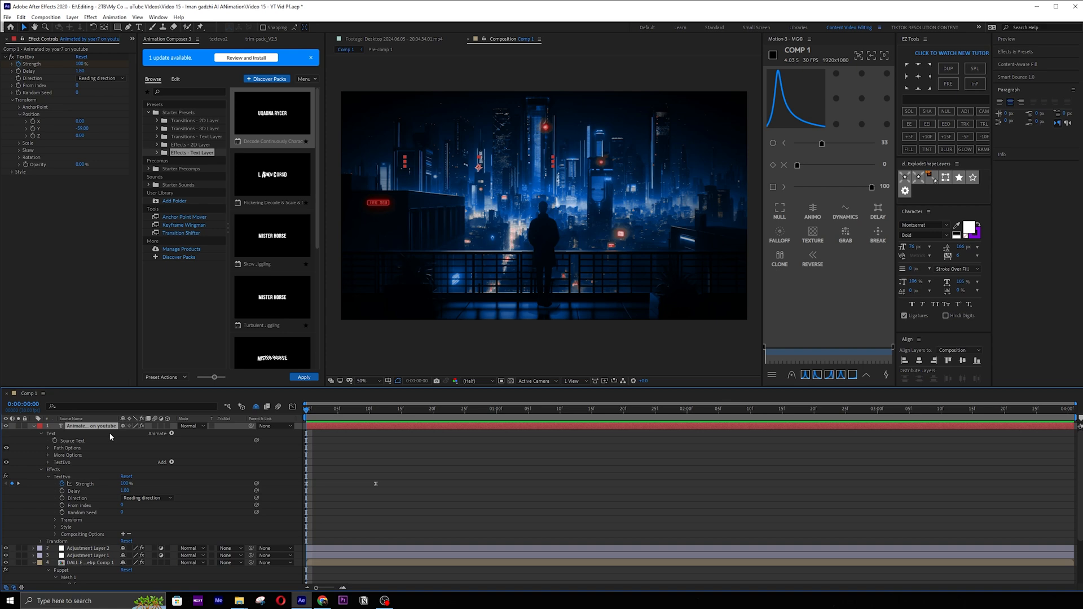
double_click(171, 433)
click(208, 403)
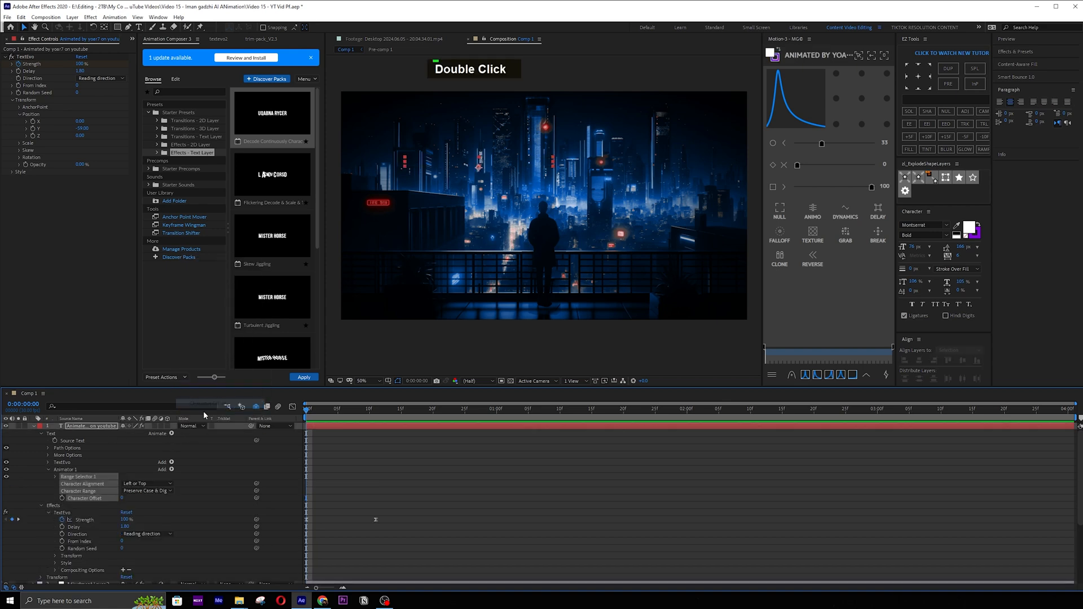
click(177, 510)
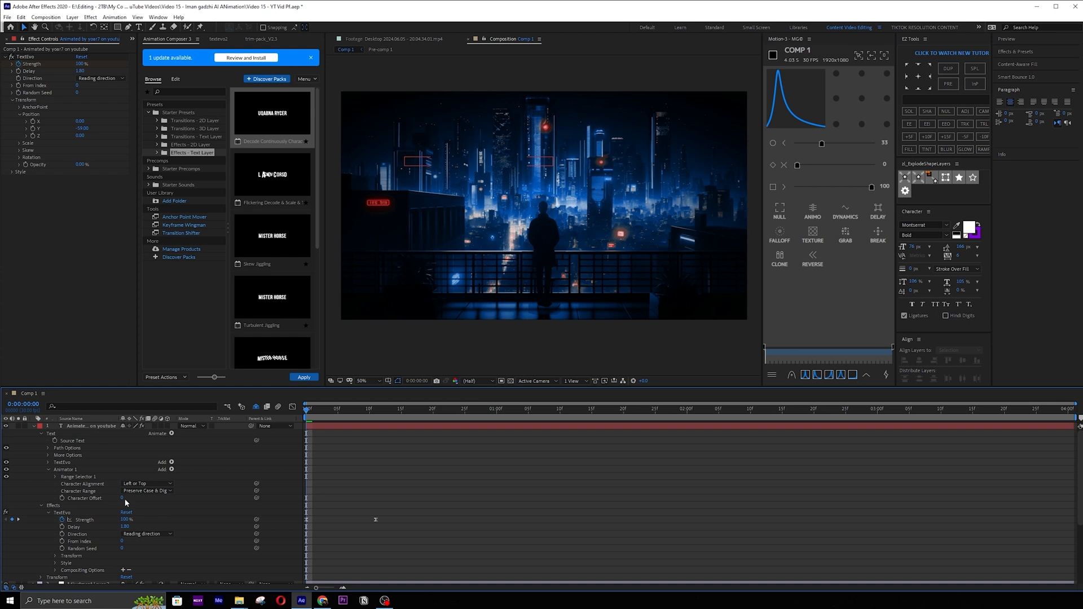
text(30)
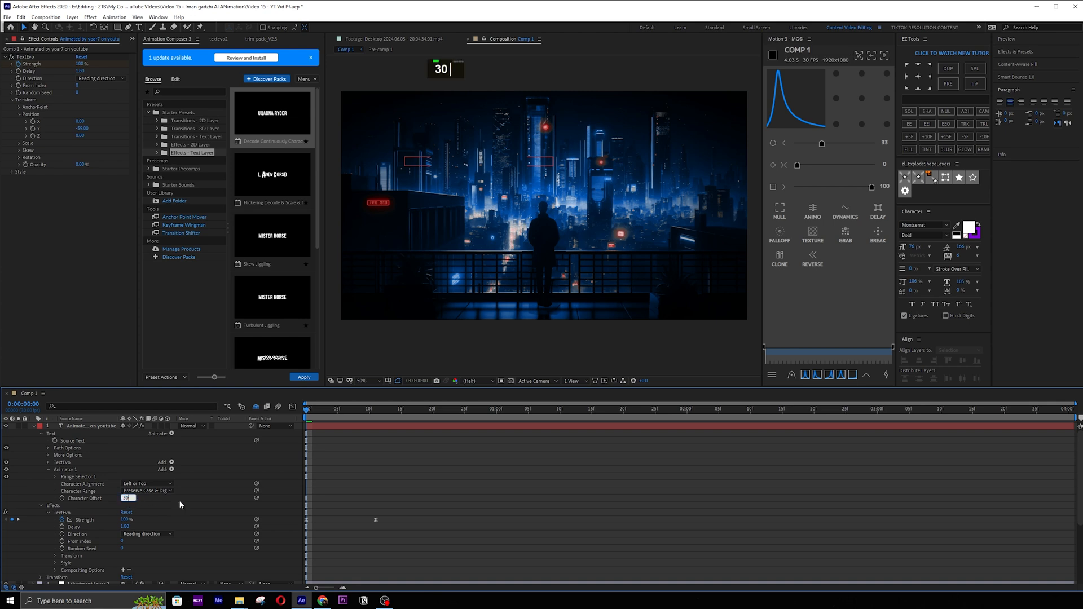
key(Return)
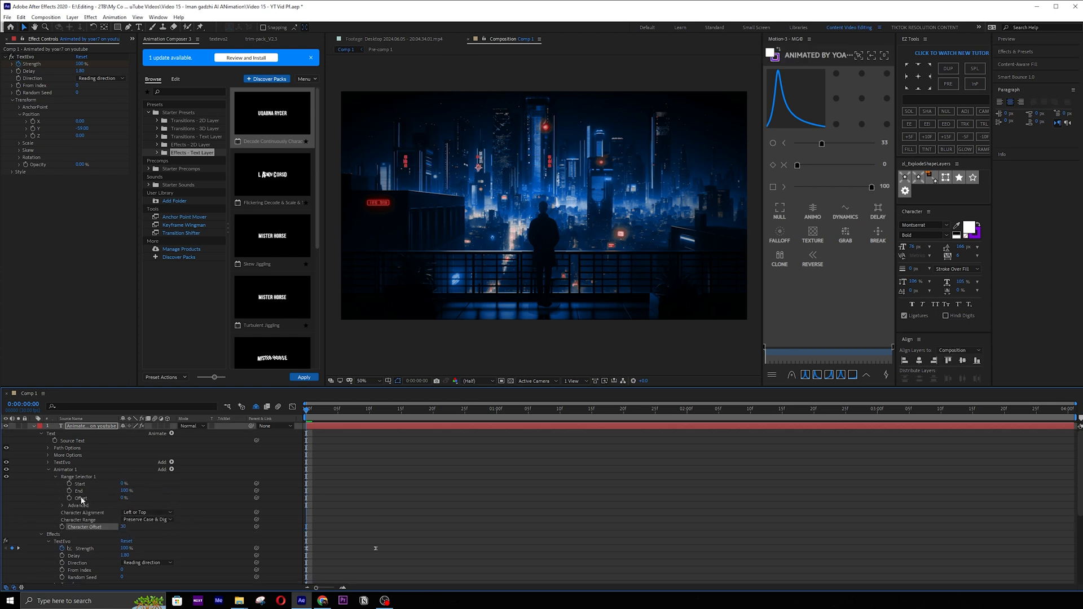
Keyframe the Range Selector's Start from 0% at the first frame to 100% at 0:00:01:26 and preview the text.
drag(310, 417, 388, 417)
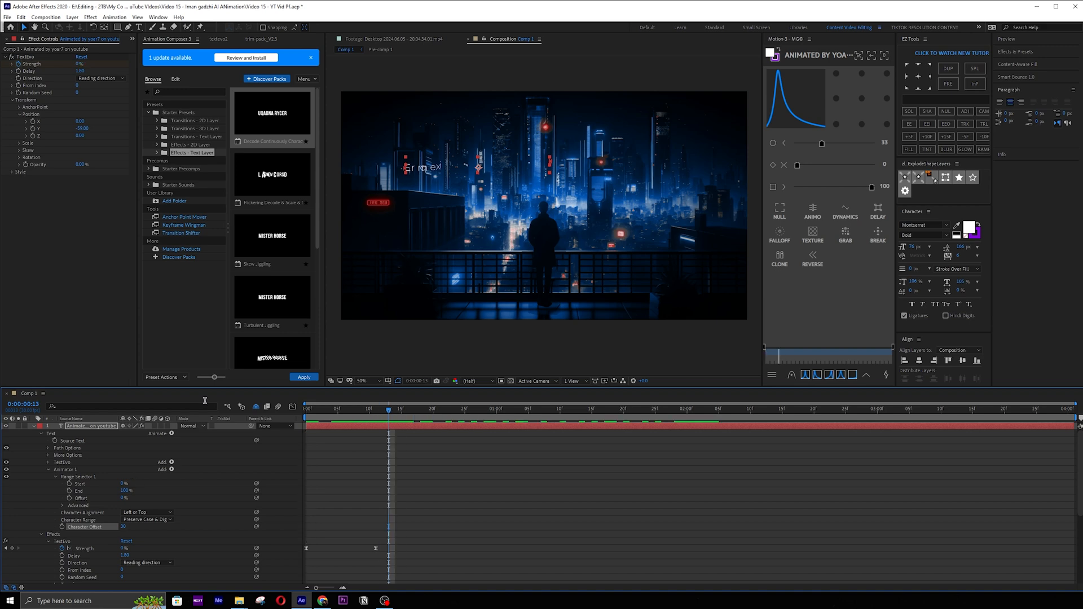
drag(122, 483, 130, 480)
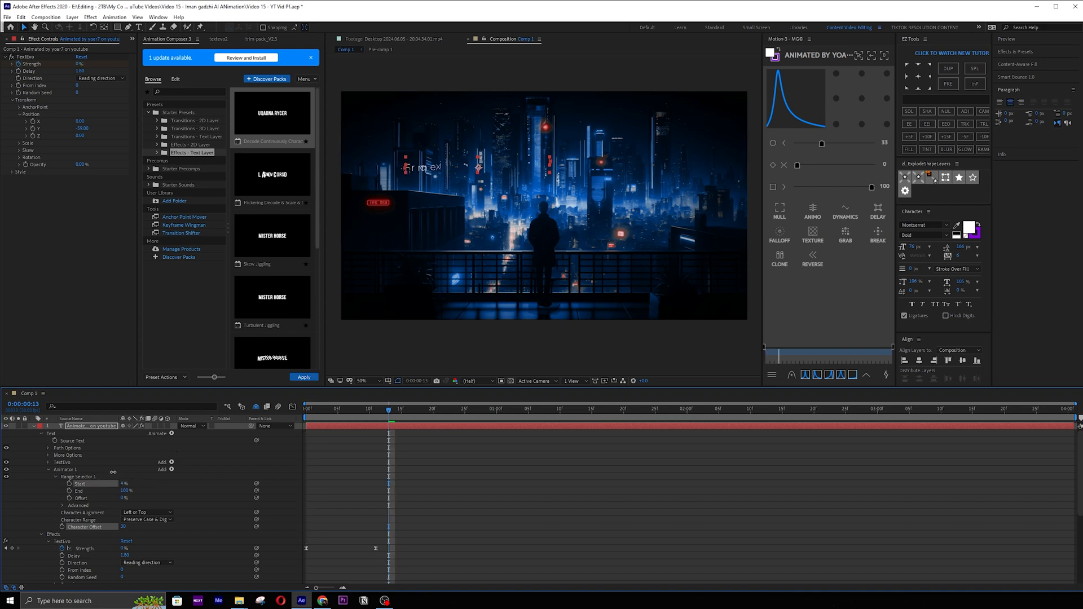
drag(113, 472, 107, 472)
drag(373, 415, 661, 420)
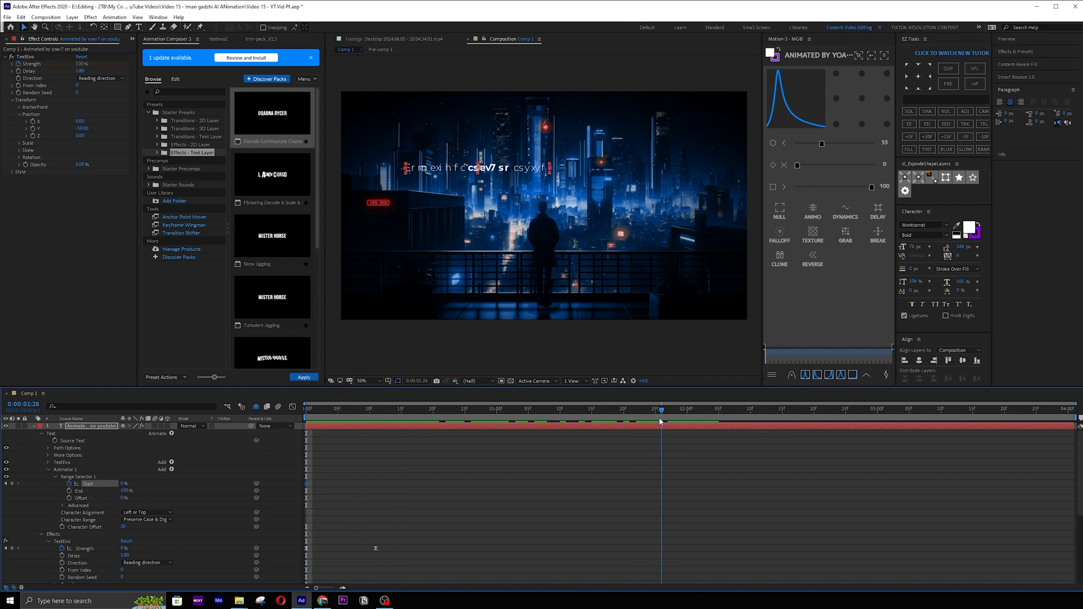
drag(122, 484, 156, 474)
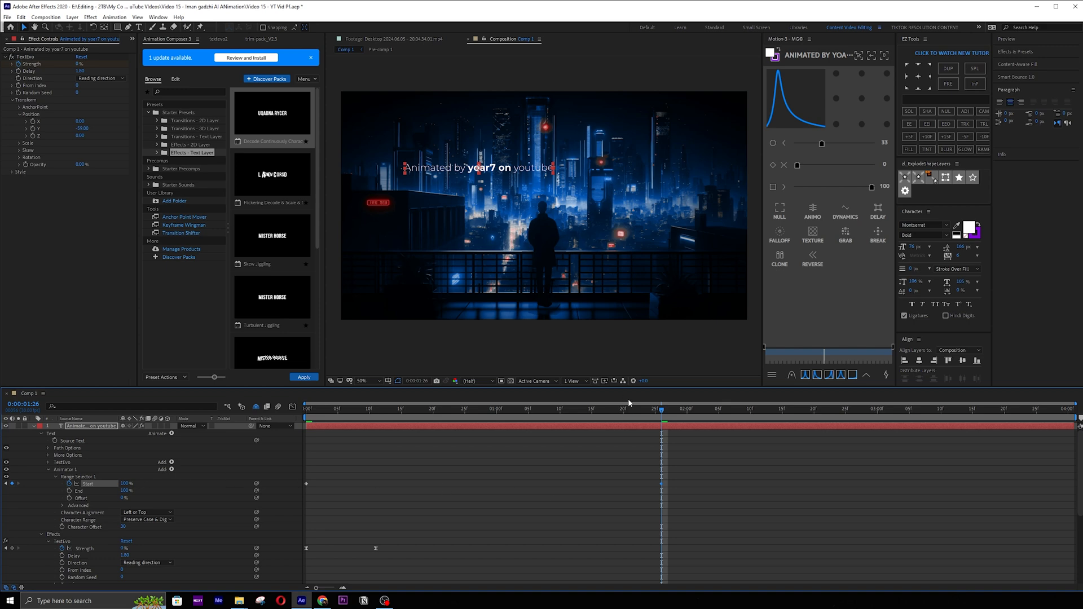
drag(643, 412, 198, 440)
key(space)
key(space)
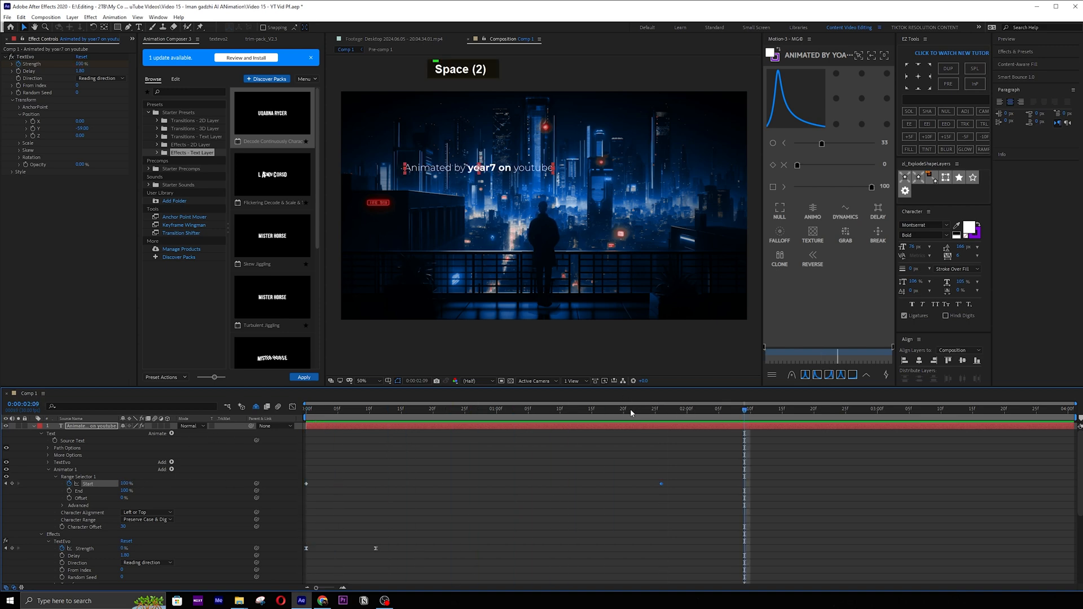
drag(632, 411, 95, 534)
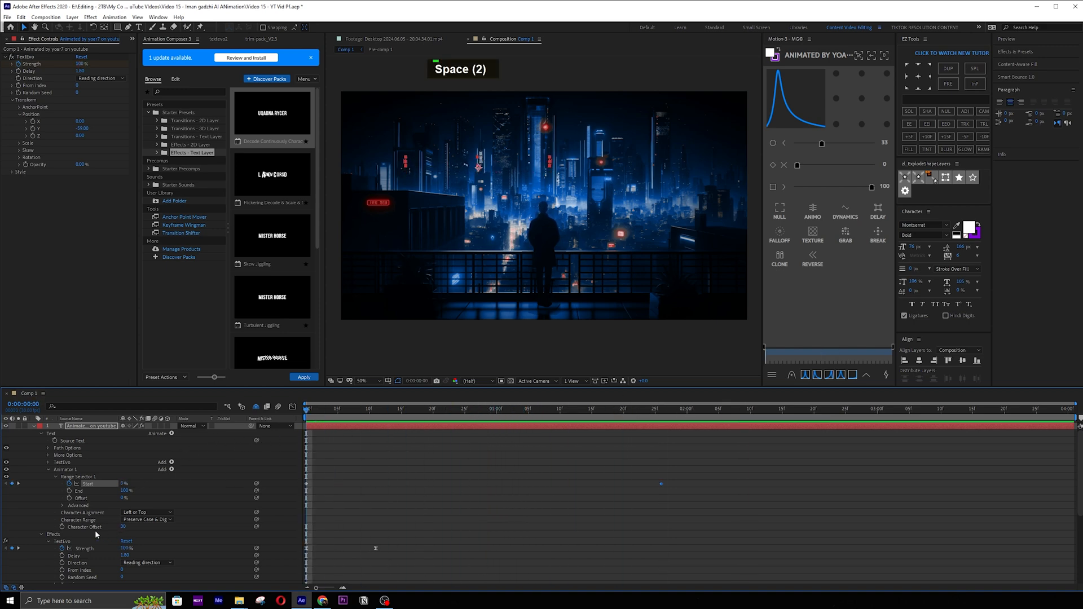
Keyframe Character Offset from a higher value at the first frame to 30 at 0:00:01:26 and preview it.
click(63, 527)
drag(306, 526, 660, 507)
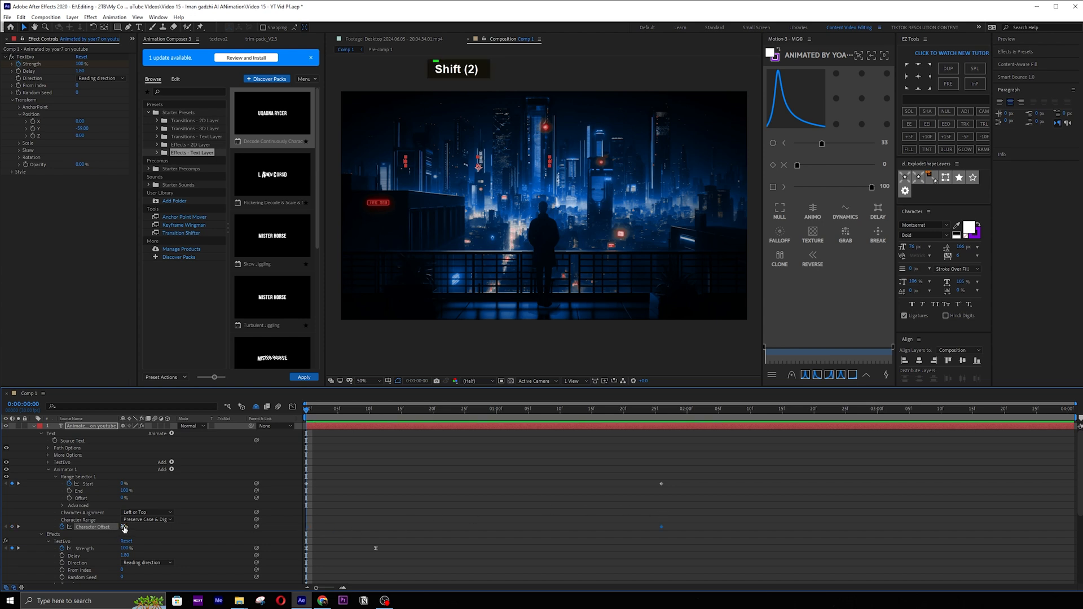
key(space)
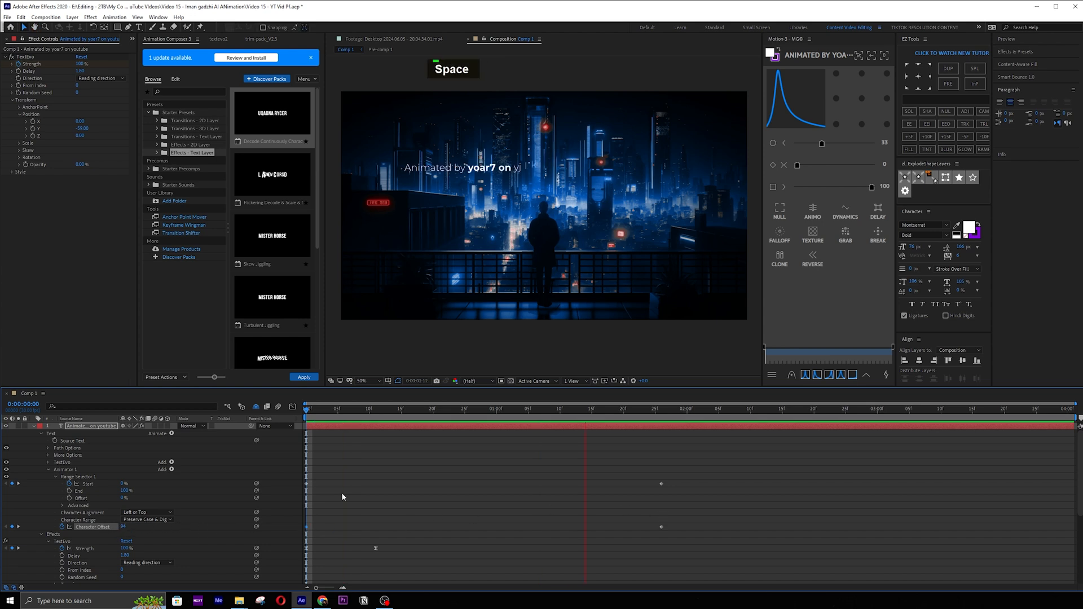
key(space)
Replay the title animation from the start, set the current time to 0:00:02:00 and save the project.
drag(724, 411, 273, 415)
key(space)
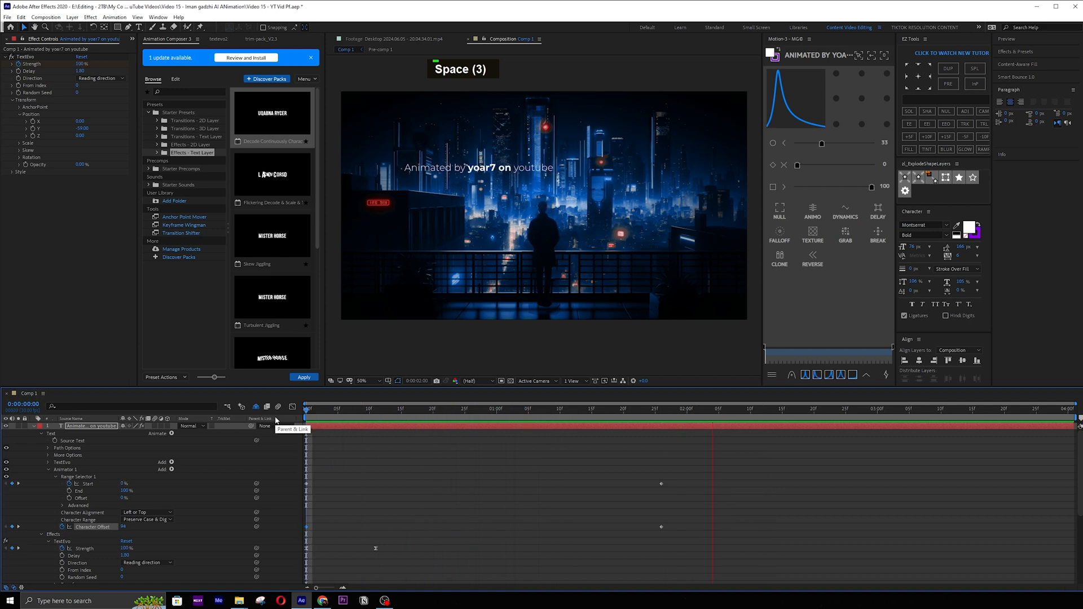
key(space)
key(space)
key(space)
drag(739, 417, 686, 420)
key(ctrl+s)
click(789, 464)
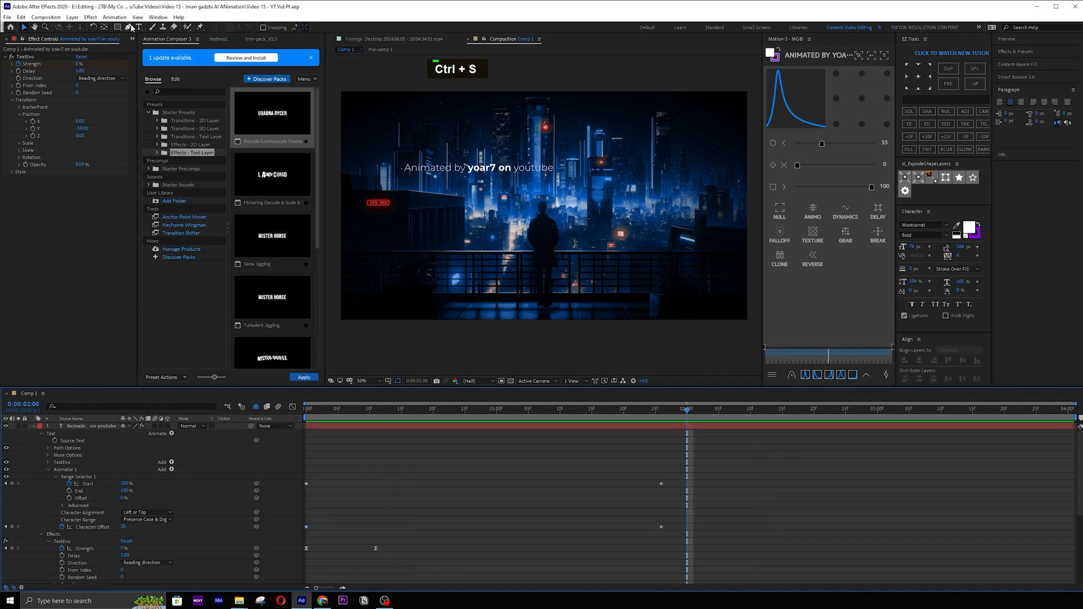
Set up the Pen tool with a 15 px stroke in the copied purple colour.
click(130, 28)
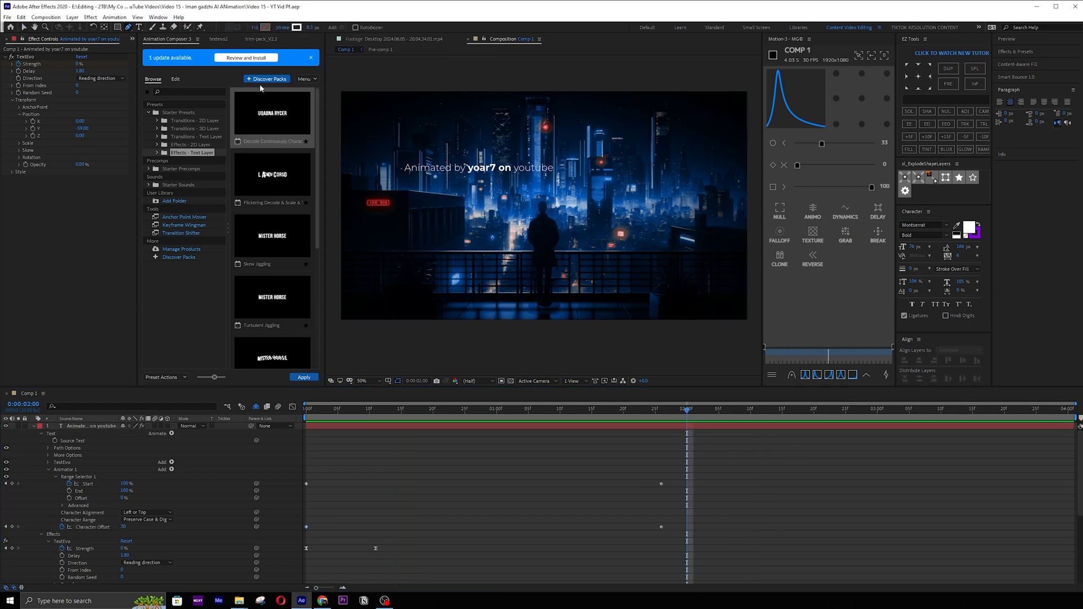
click(311, 27)
text(15)
key(Return)
click(296, 27)
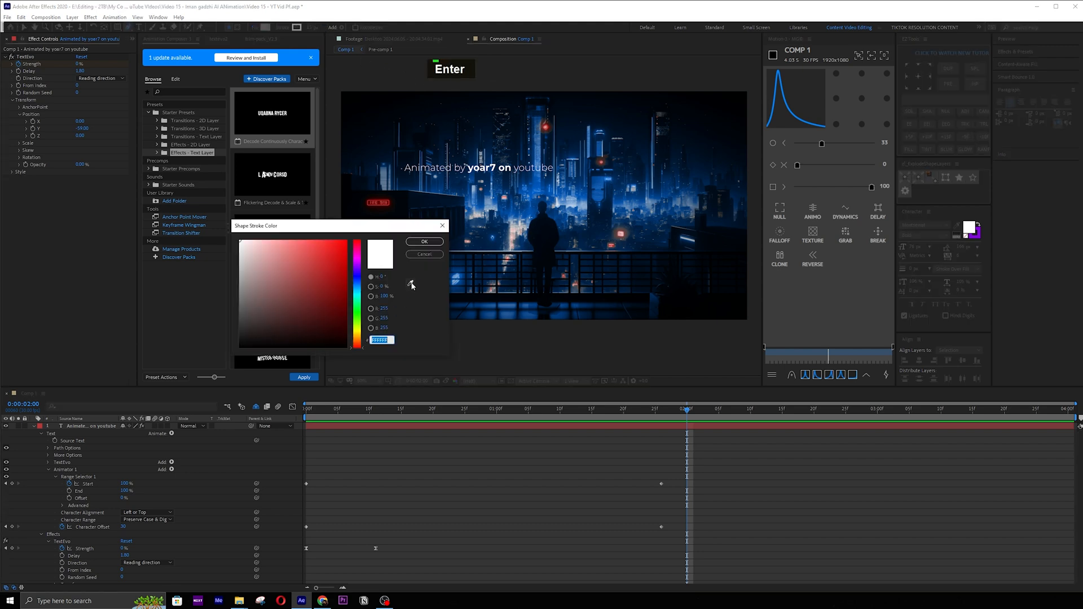
key(ctrl+v)
click(424, 241)
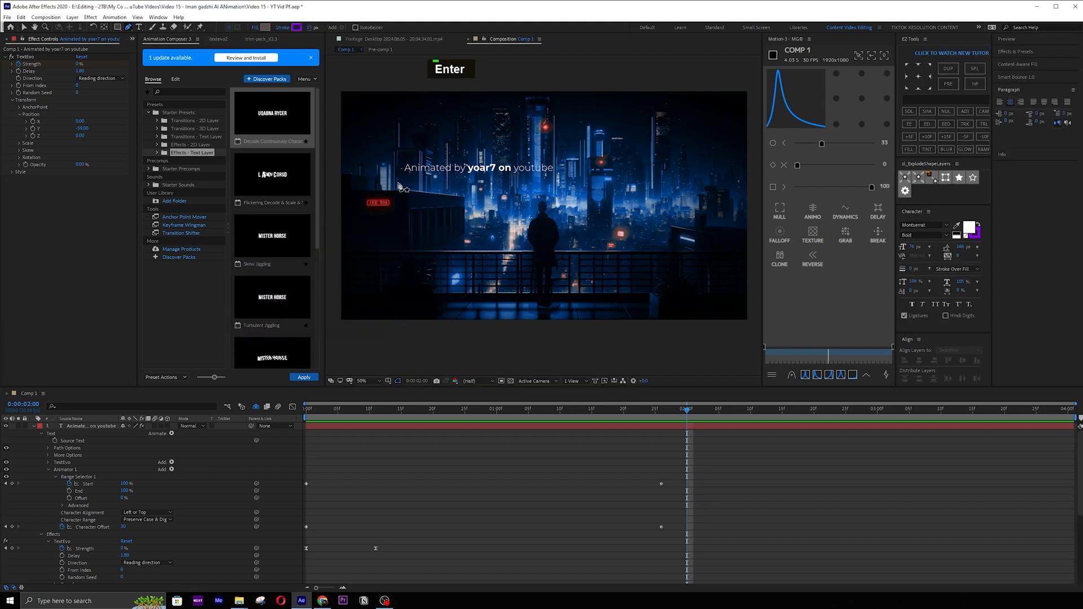
Place a path point beneath the start of the title, show the rulers and add a horizontal guide just below the text.
scroll(399, 186, up, 1)
drag(411, 181, 550, 191)
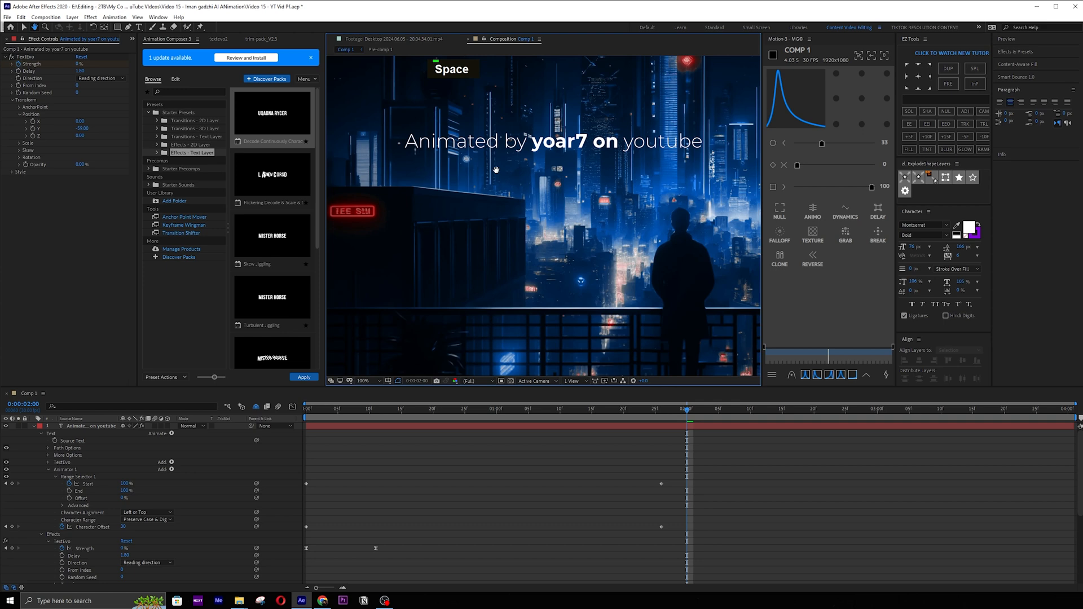
click(407, 160)
scroll(570, 72, down, 2)
key(ctrl+r)
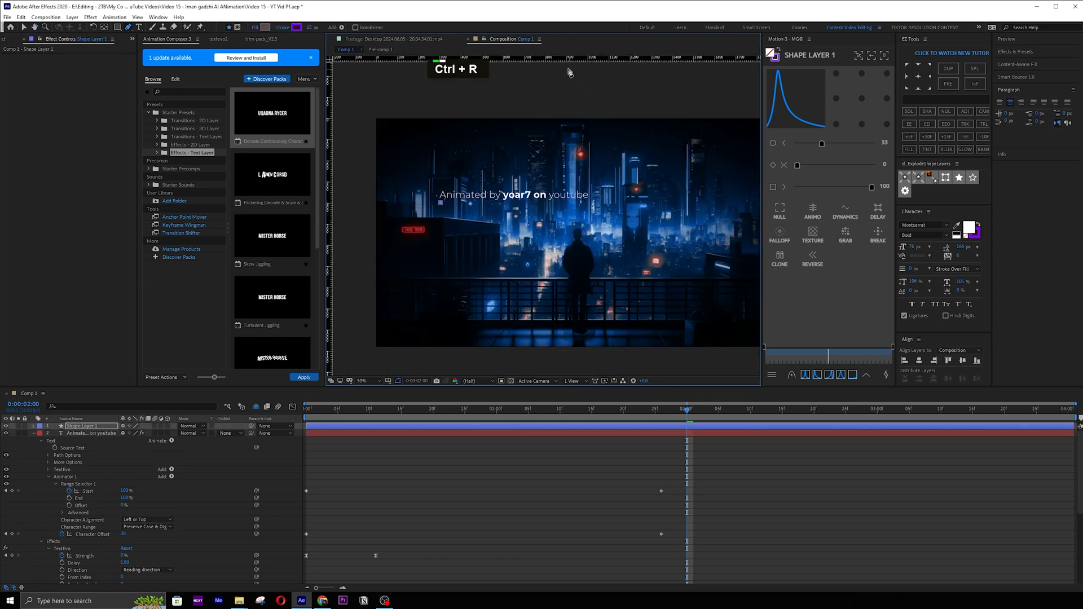
drag(574, 60, 588, 204)
Draw a straight purple underline along the guide, ending beneath the last letter of the title.
ctrl+click(588, 211)
ctrl+click(592, 212)
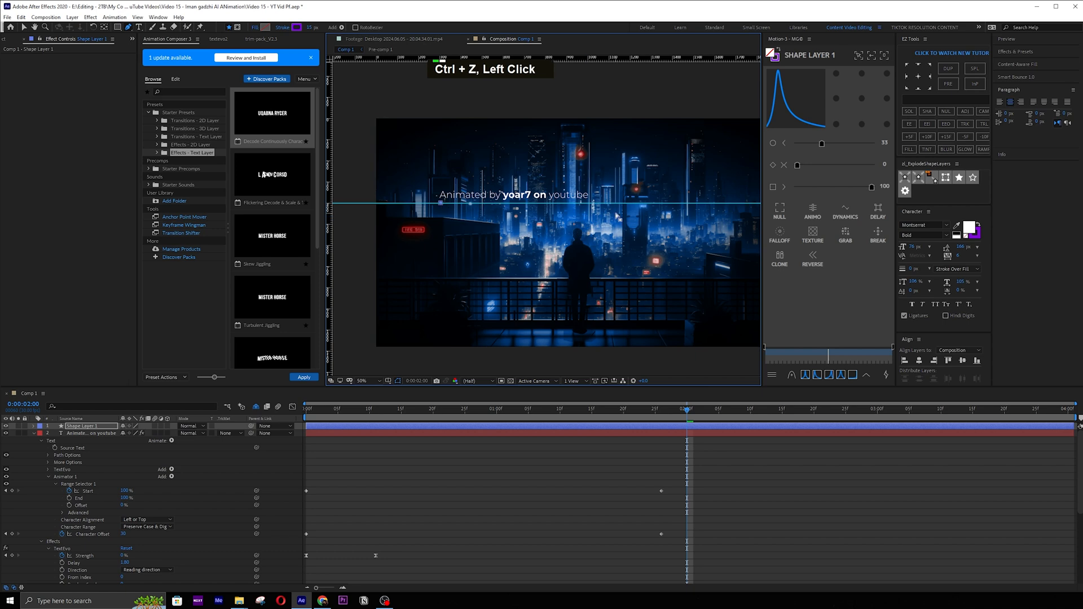
key(Delete)
click(588, 203)
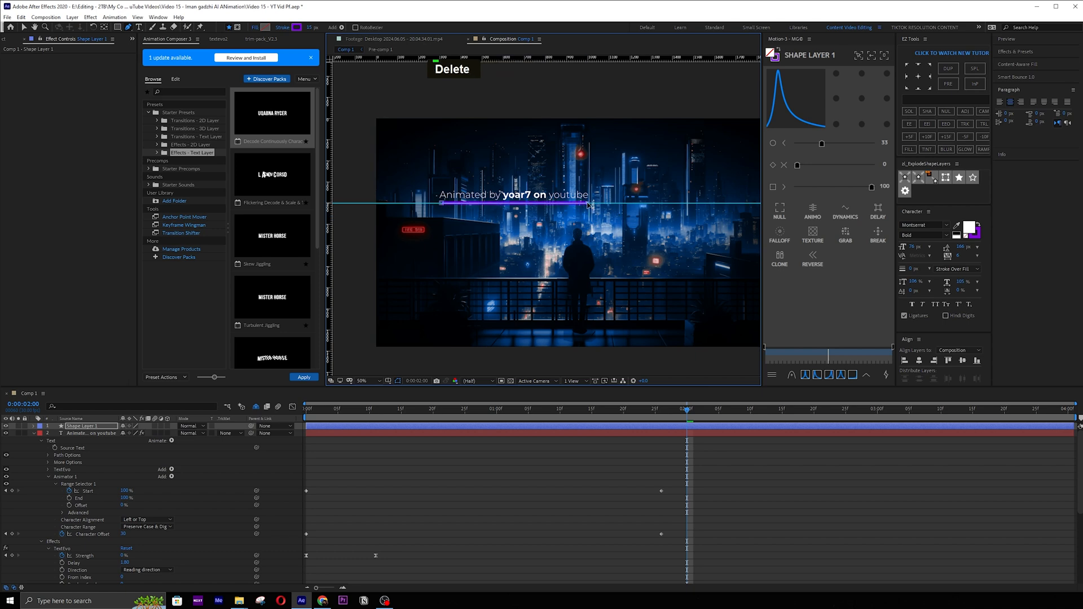
Make the stroke of the title's purple underline thinner.
scroll(478, 208, up, 1)
key(space)
drag(658, 222, 585, 230)
drag(312, 27, 293, 29)
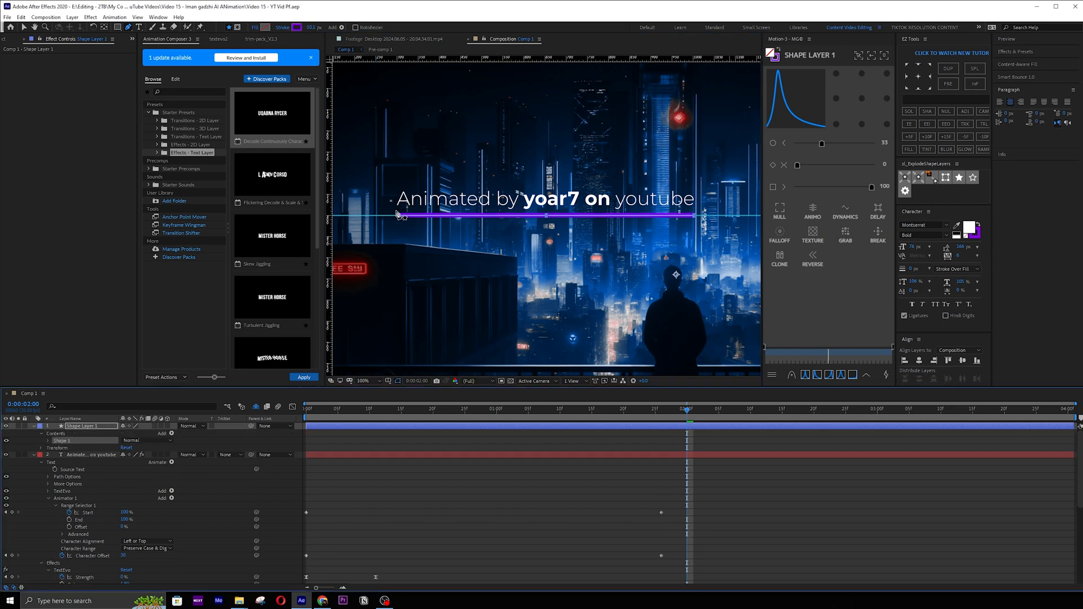
Change the line cap of the underline's stroke to Round Cap.
key(v)
click(493, 432)
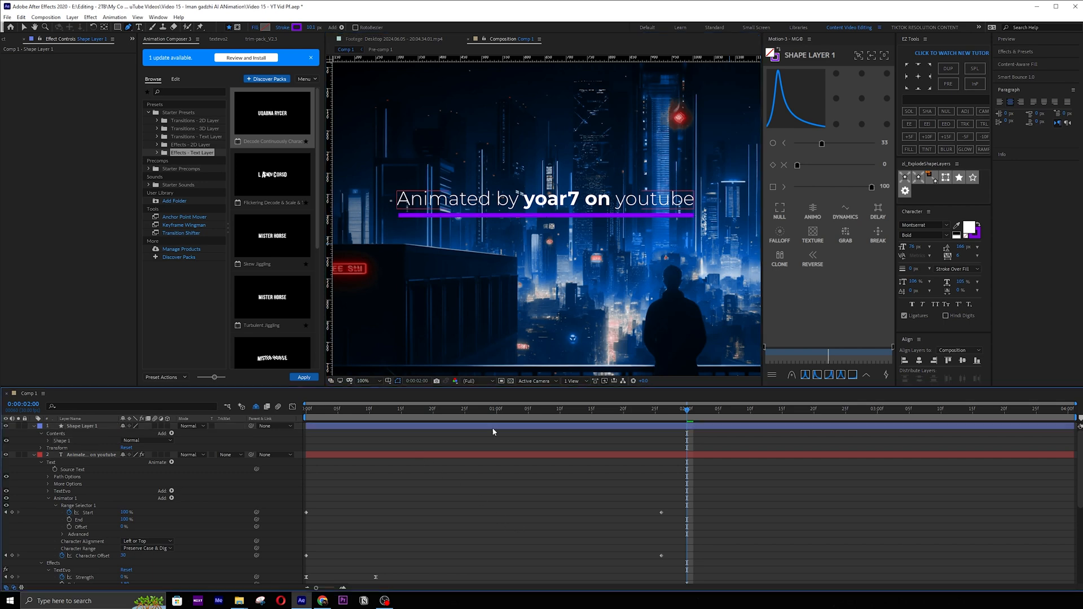
click(109, 427)
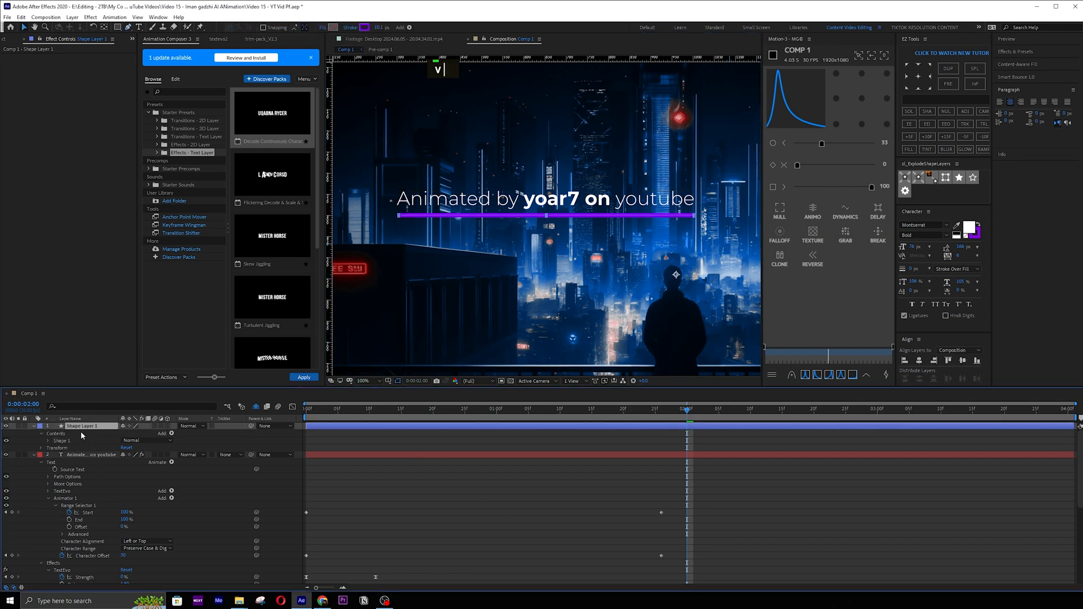
double_click(32, 429)
click(49, 440)
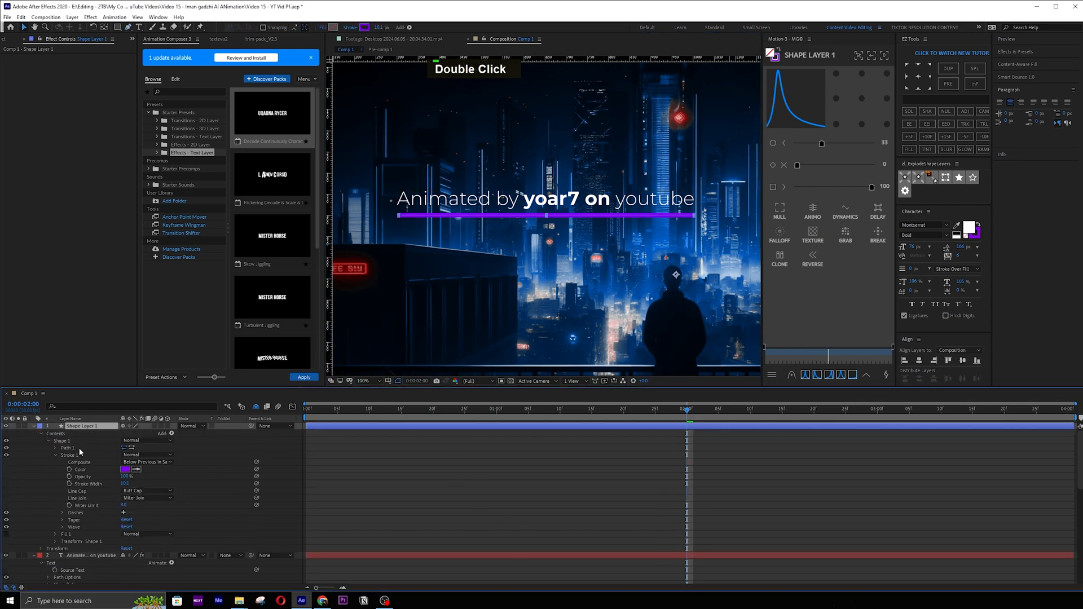
double_click(69, 455)
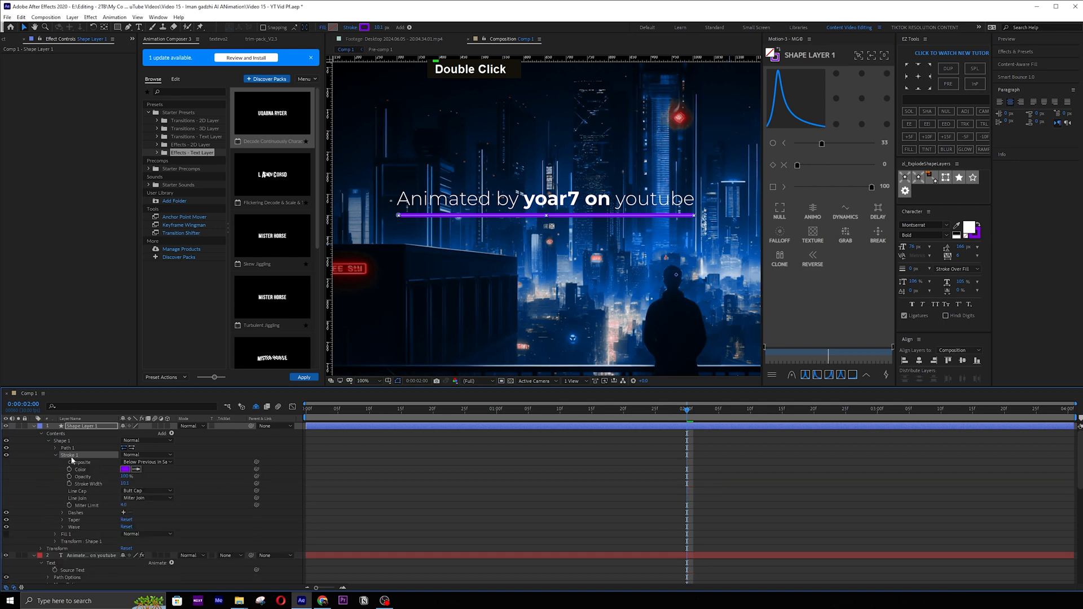
click(142, 491)
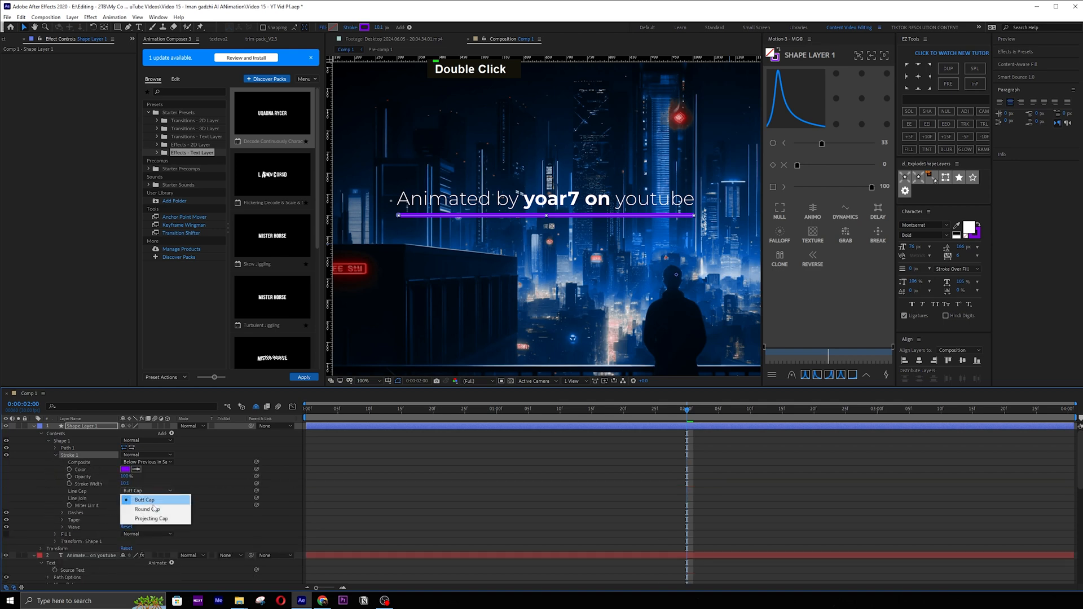
click(149, 505)
click(705, 230)
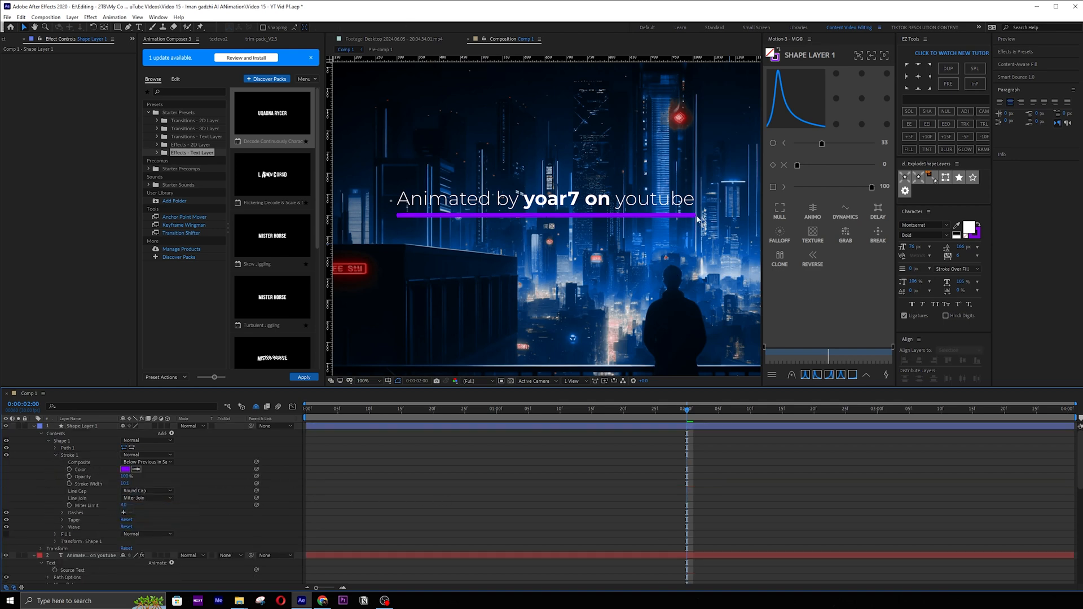
Save the project and centre the underline layer's anchor point on the line.
click(91, 426)
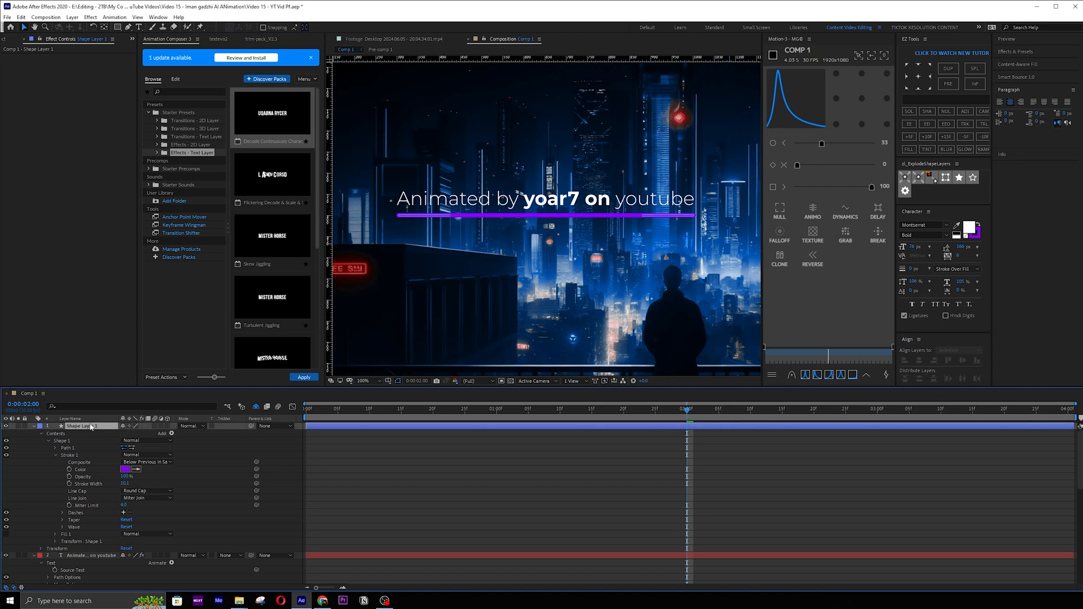
key(ctrl+s)
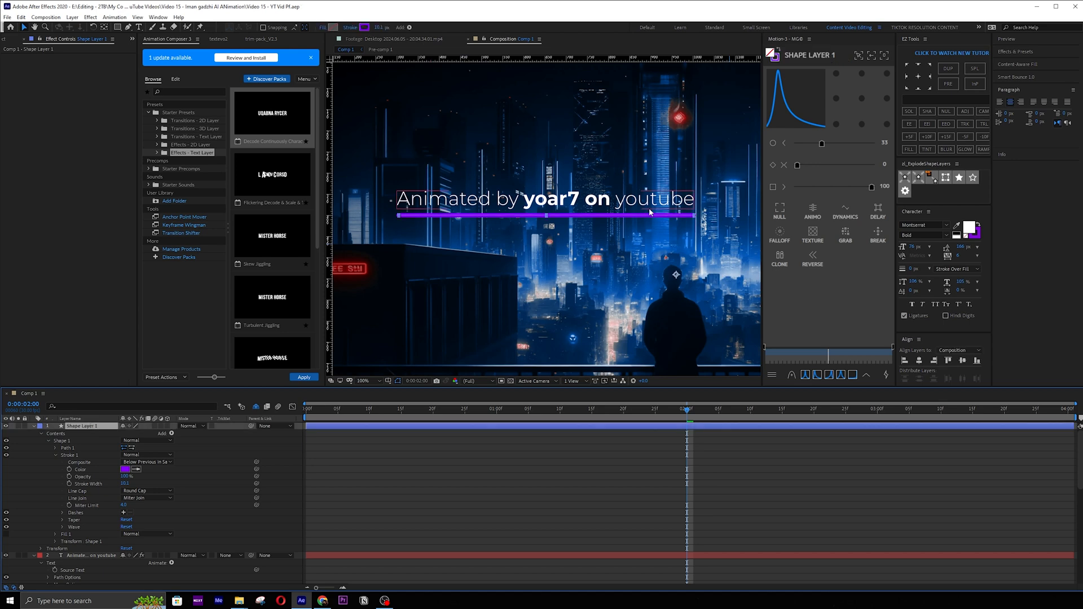
key(ctrl+alt+Home)
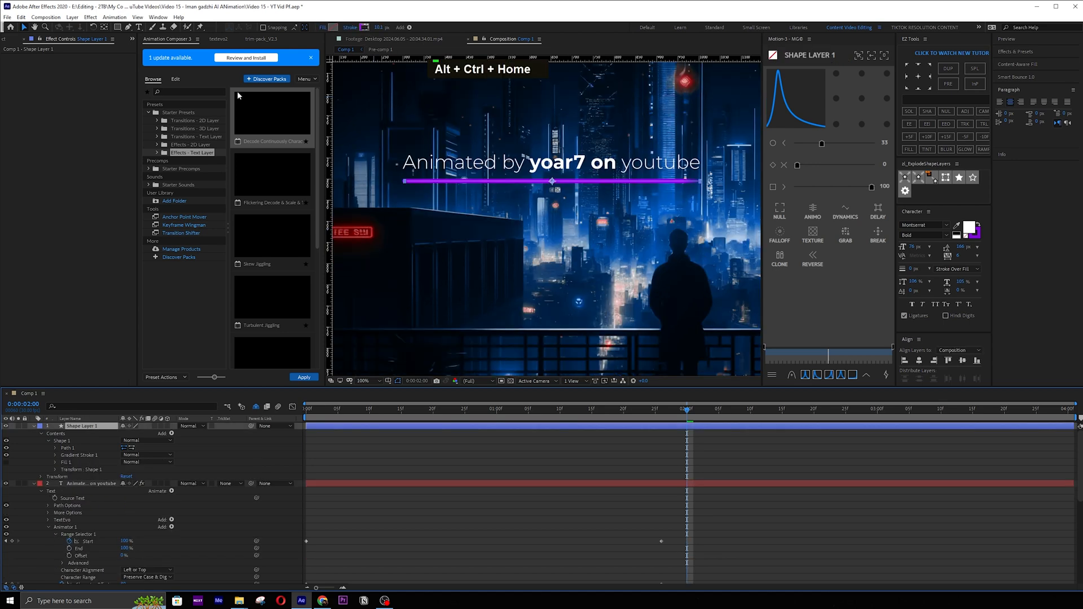
Draw a rectangular mask around the purple underline on its shape layer, using mask mode rather than shape mode.
click(118, 28)
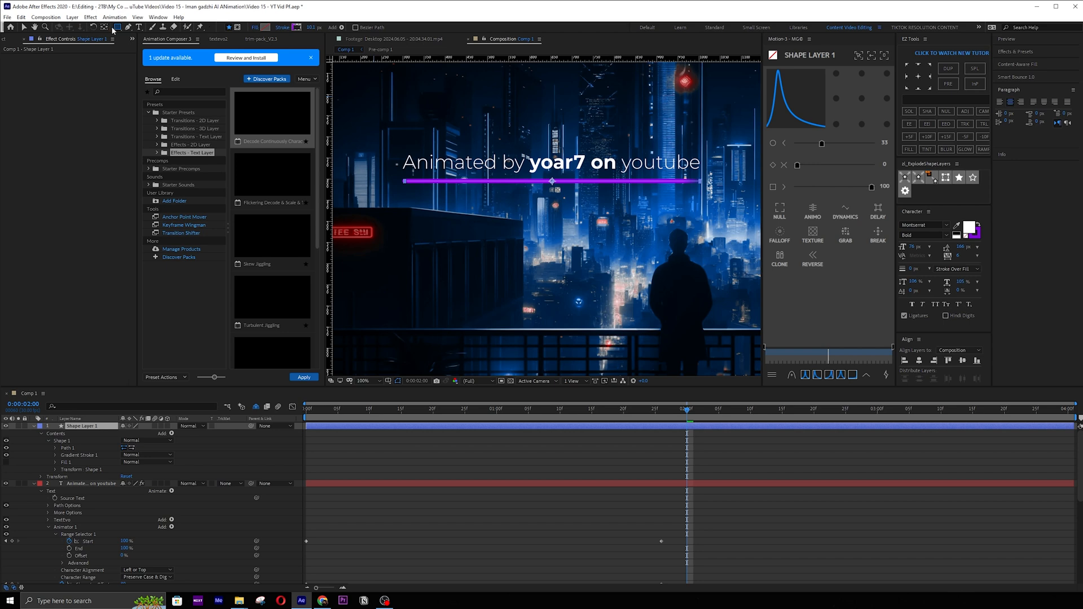
click(237, 28)
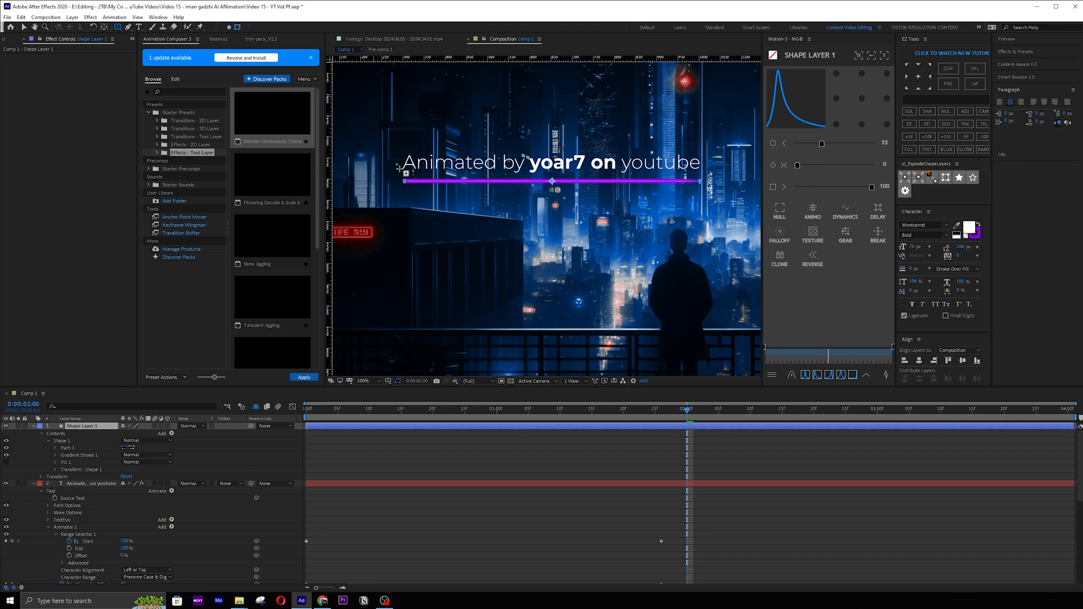
drag(398, 167, 708, 199)
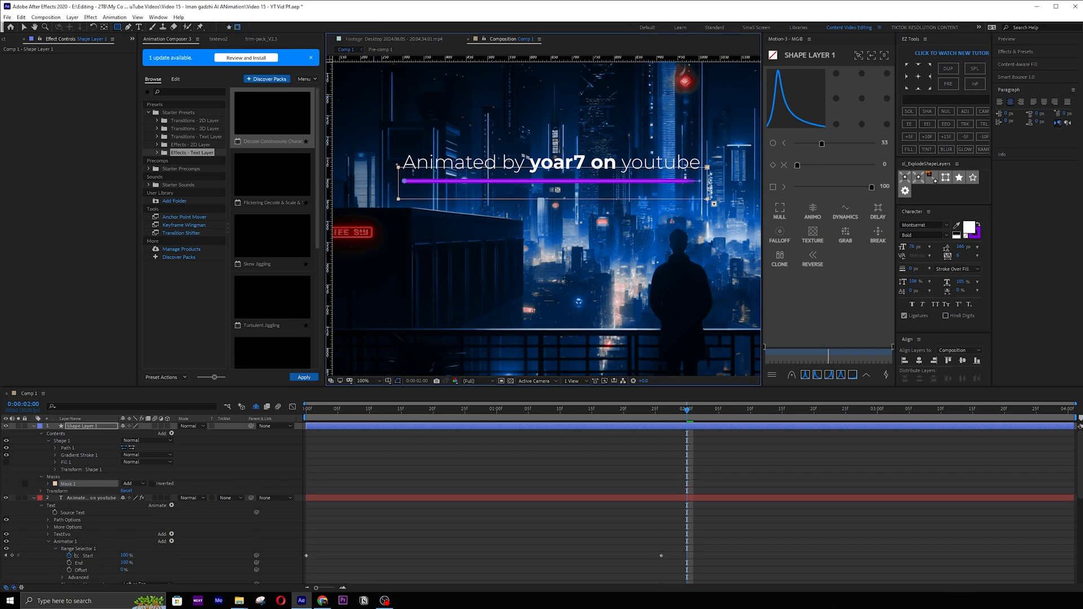
Extend the mask's left edge well past the start of the title and set its feather to 15 pixels.
key(v)
key(v)
key(v)
key(v)
key(v)
key(v)
key(v)
key(v)
key(v)
key(v)
key(v)
key(v)
key(v)
key(v)
key(v)
key(v)
key(v)
key(v)
key(v)
key(v)
key(v)
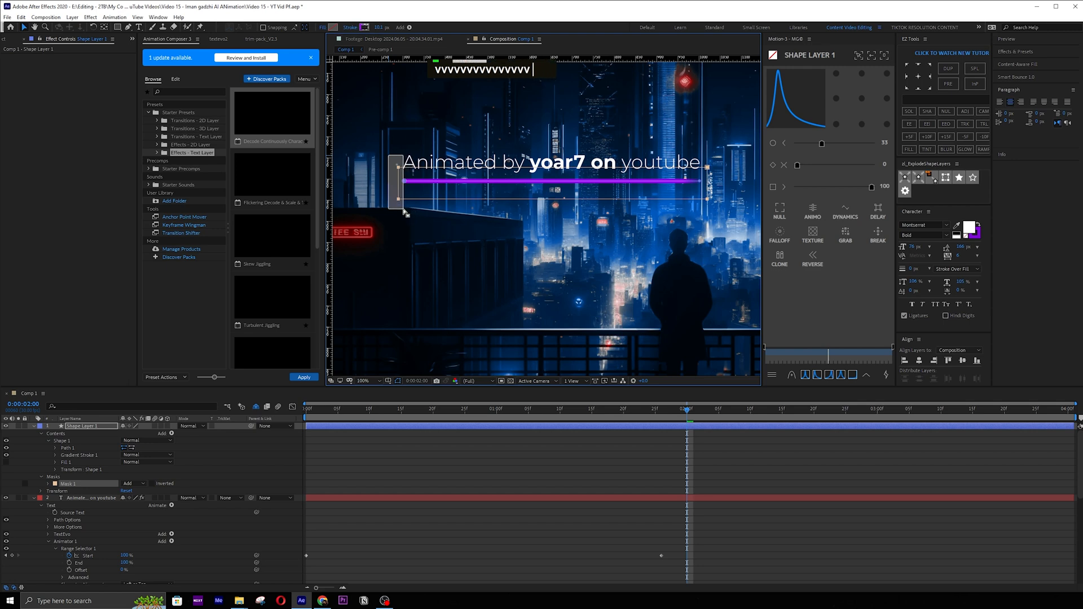
drag(398, 199, 328, 200)
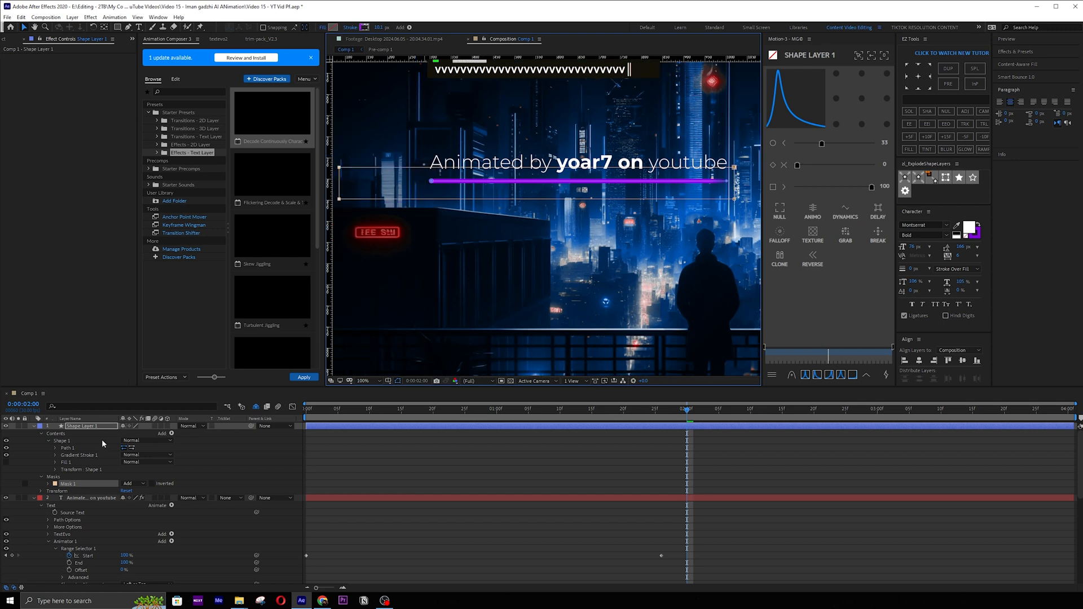
click(49, 483)
drag(137, 497, 146, 496)
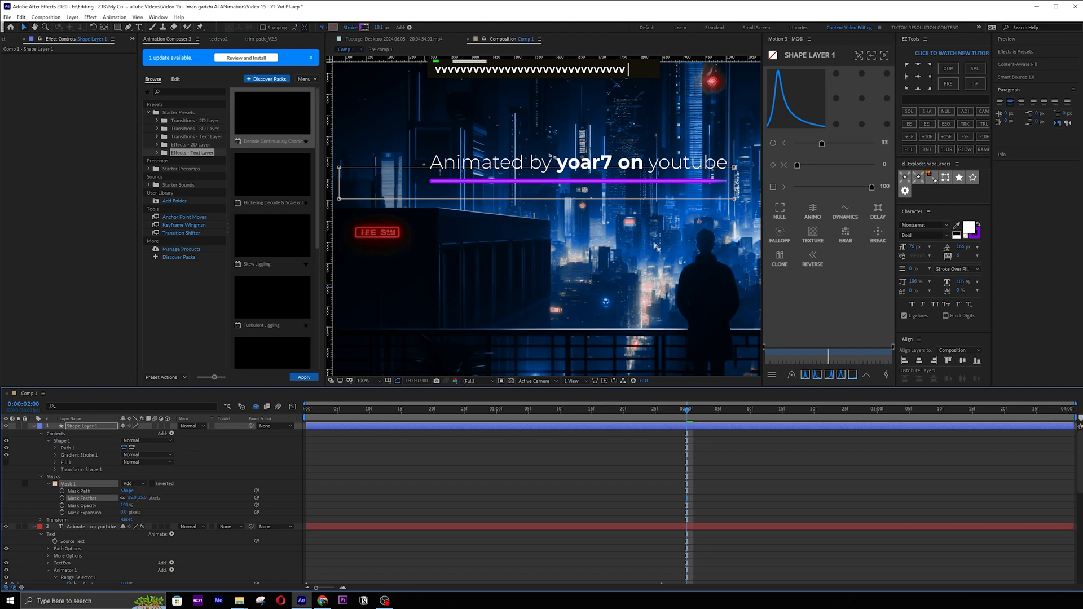
Pull the mask's right edge back beneath the word "on" and switch the underline's gradient stroke to solid purple.
drag(703, 199, 701, 200)
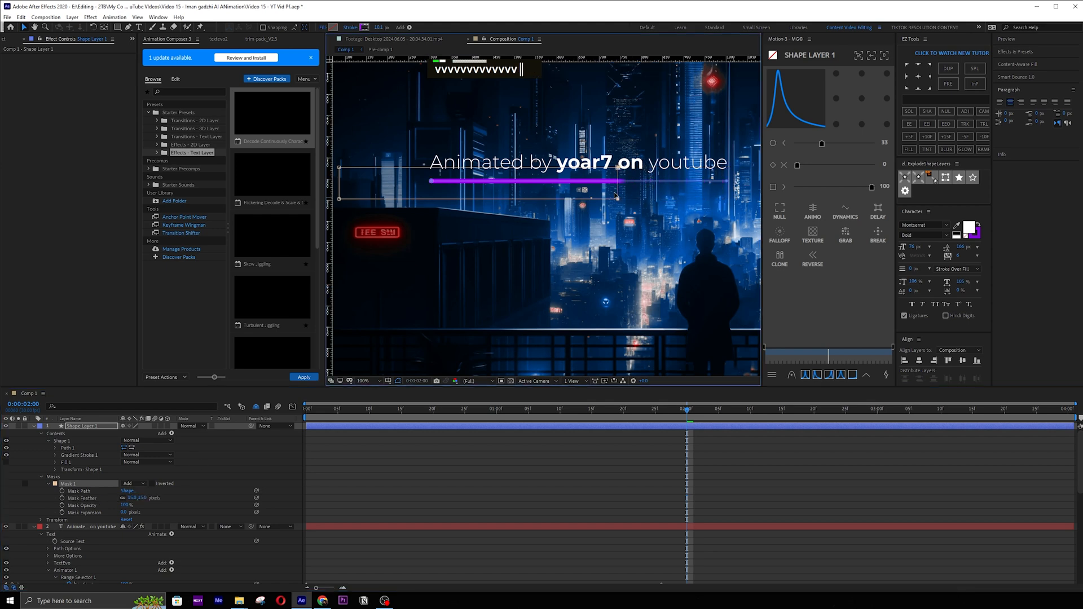
alt+click(363, 29)
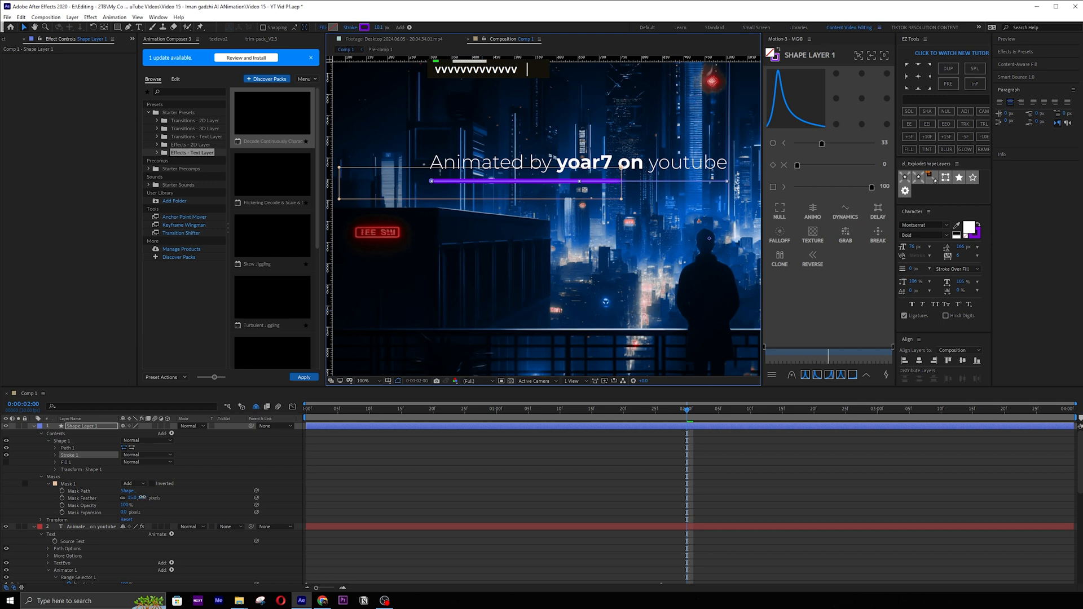
Make the underline's mask taller by raising its upper edge above the title and lowering its bottom edge well below the line.
scroll(546, 217, down, 2)
drag(592, 193, 592, 154)
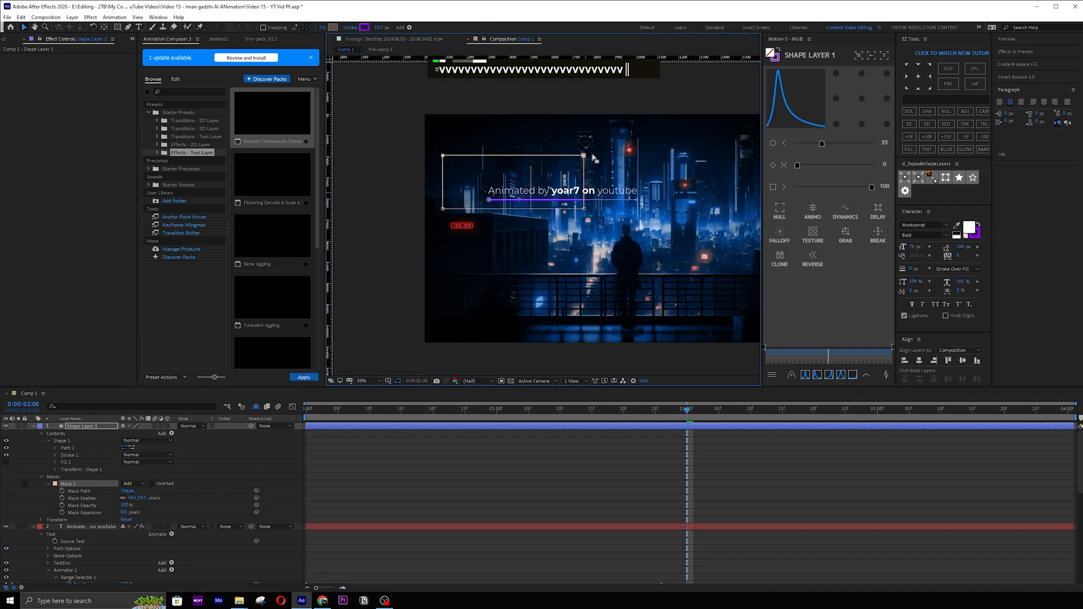
mouse_move(434, 197)
mouse_down()
mouse_move(589, 215)
mouse_move(584, 245)
mouse_move(426, 206)
mouse_up()
key(ctrl+z)
key(v)
key(v)
key(v)
key(v)
key(v)
key(v)
key(v)
key(v)
key(v)
key(v)
key(v)
key(v)
key(v)
key(v)
key(v)
key(v)
key(v)
key(v)
key(v)
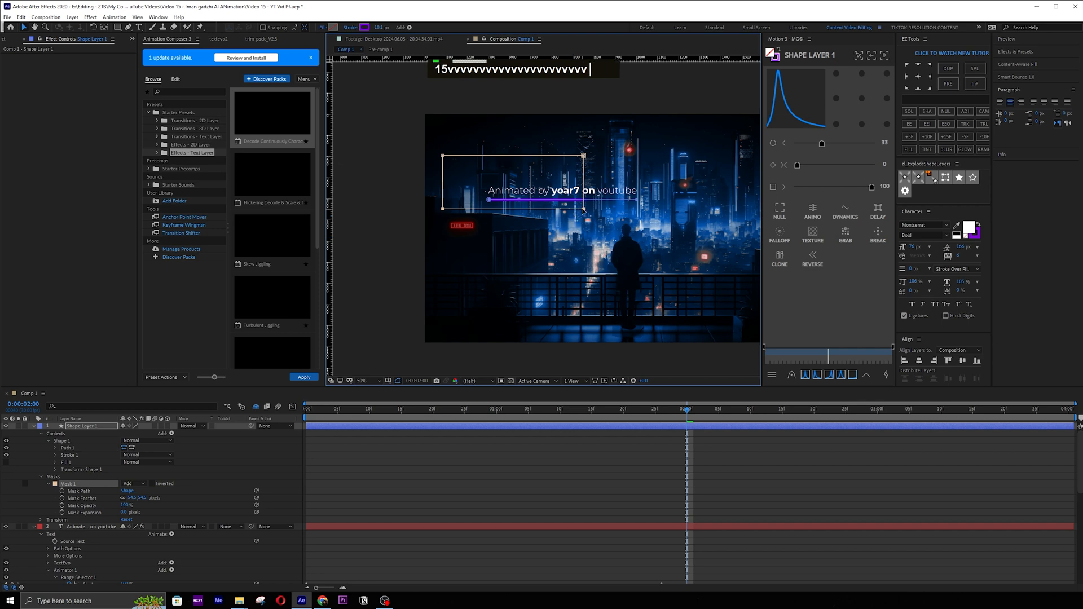
drag(584, 210, 578, 277)
Increase the underline mask's feather to 279.5 pixels.
drag(633, 137, 566, 297)
scroll(564, 293, up, 1)
drag(142, 497, 235, 492)
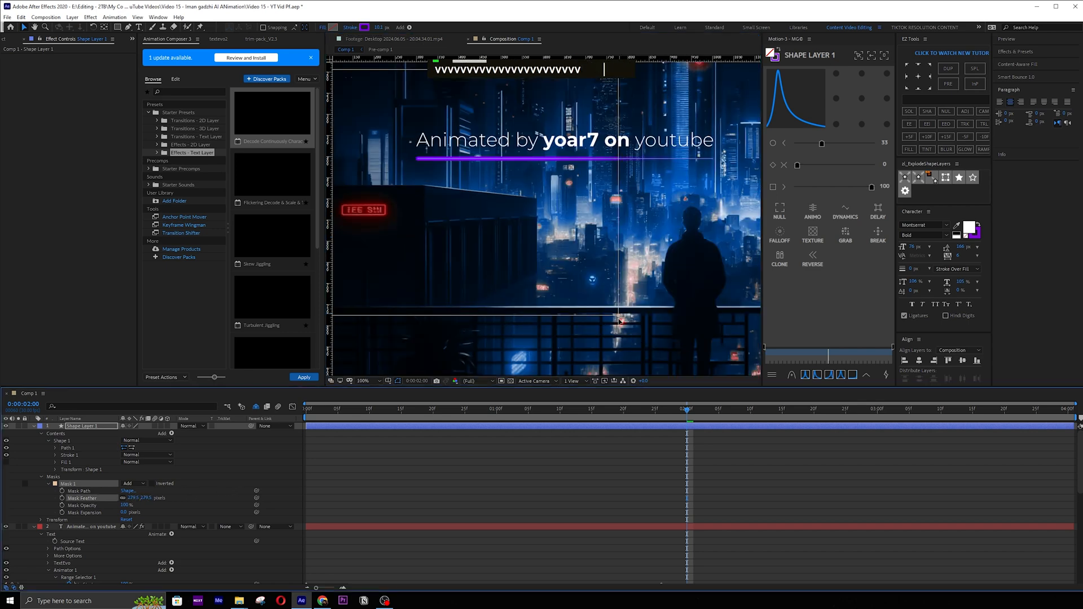
Widen the mask by moving its right edge towards the end of the title, and save the project.
scroll(619, 317, down, 2)
key(shift)
key(shift)
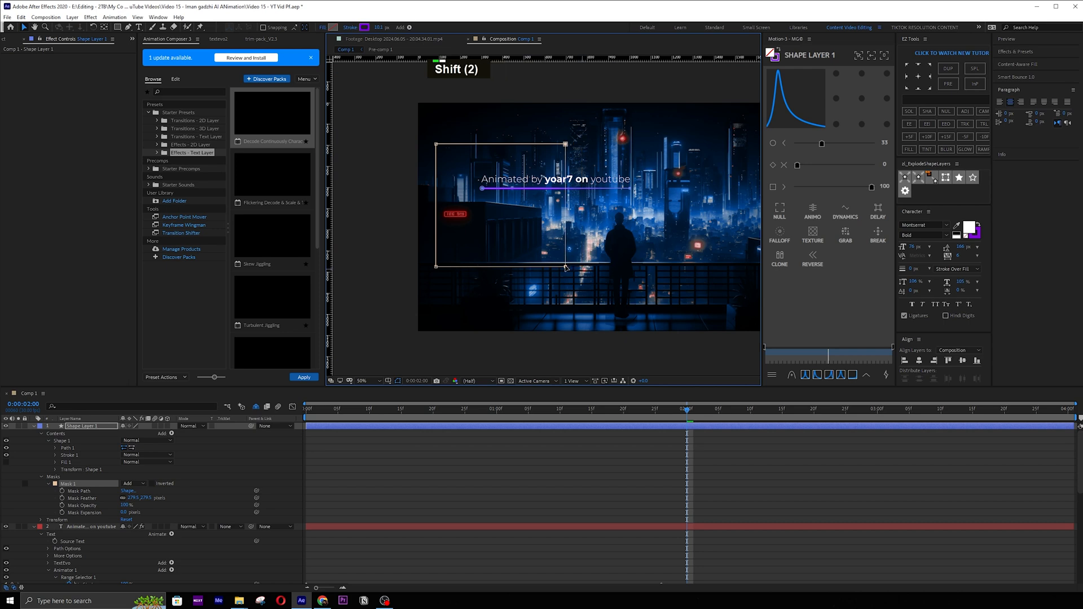
drag(567, 269, 604, 268)
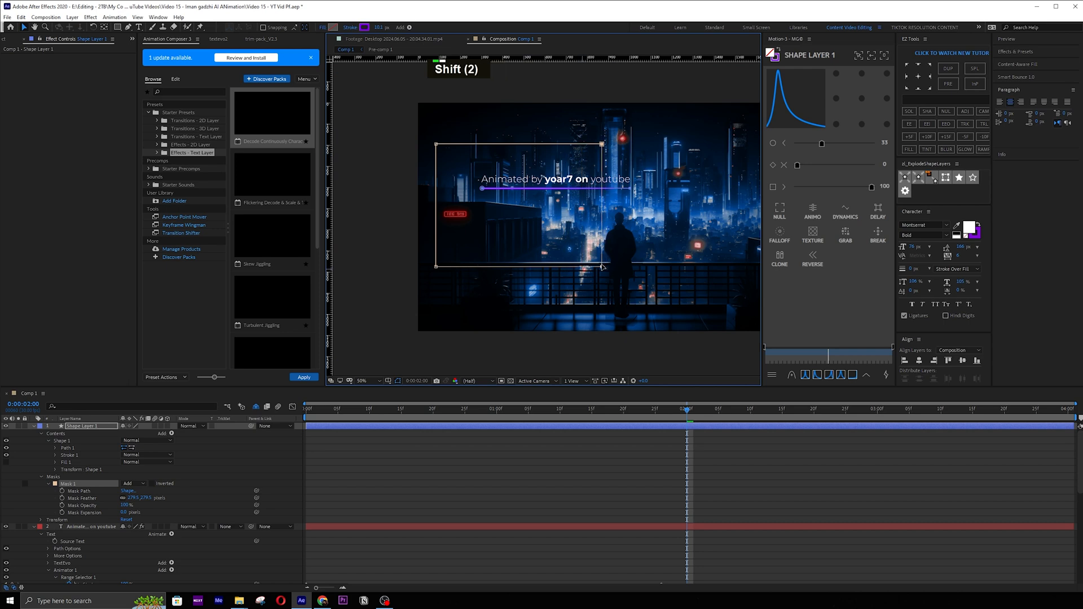
scroll(607, 176, up, 1)
key(space)
drag(607, 175, 595, 266)
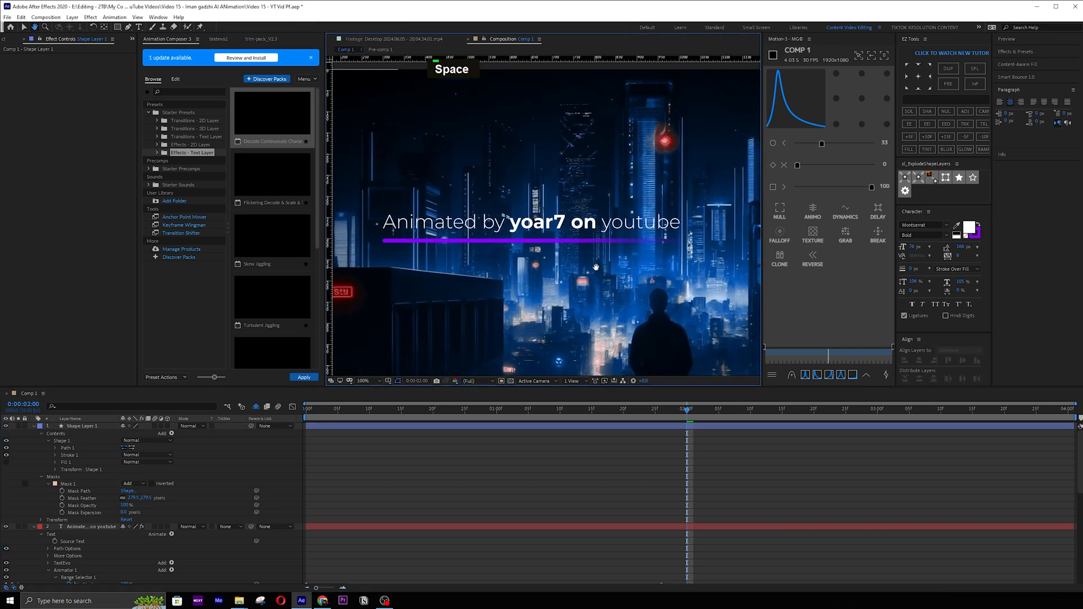
key(ctrl+s)
Apply the Deep Glow effect to the underline layer and enable its Unmult option.
click(147, 426)
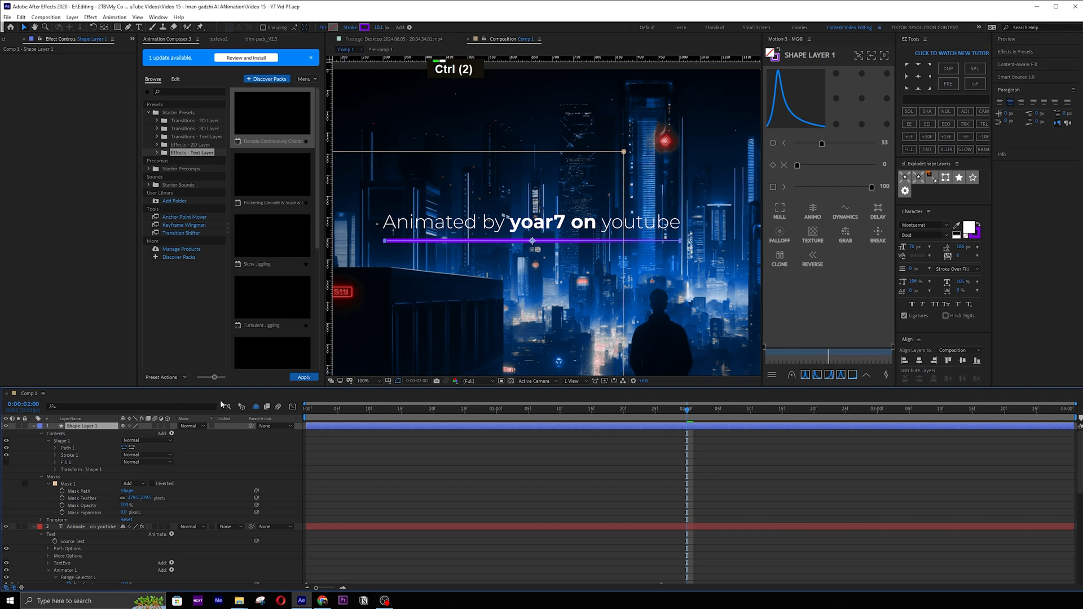
key(ctrl+space)
text(deep)
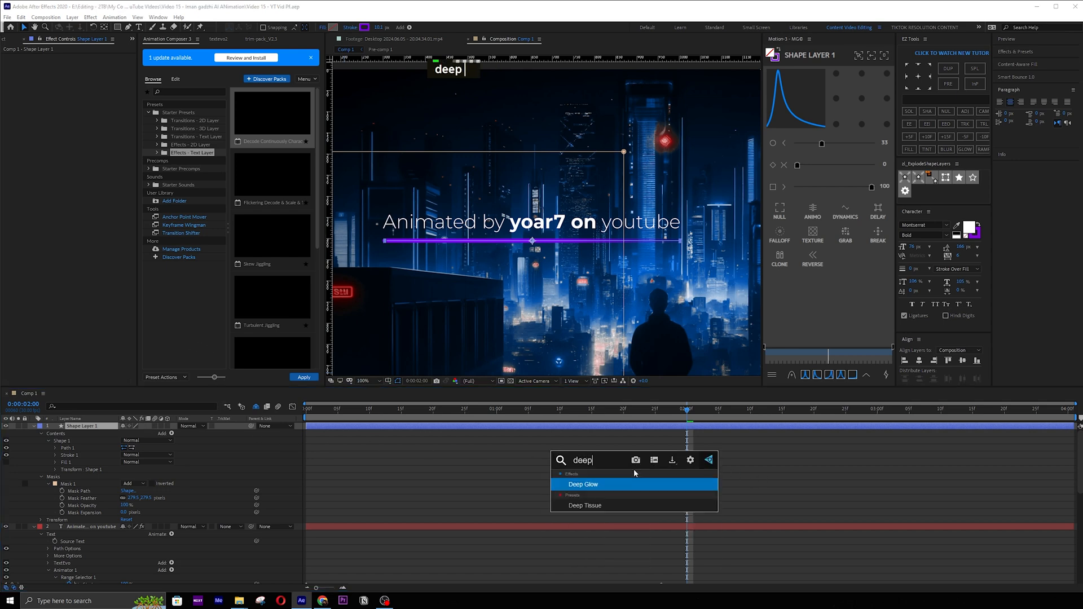
key(Return)
click(74, 181)
click(79, 179)
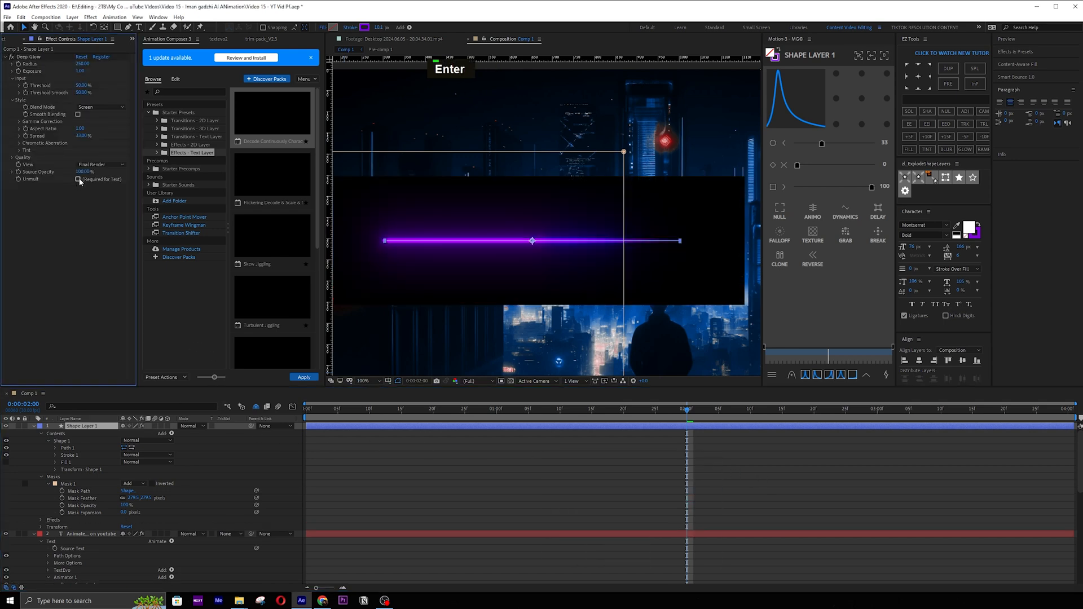
Save the project and set the underline's Deep Glow exposure to 0.5.
key(ctrl+s)
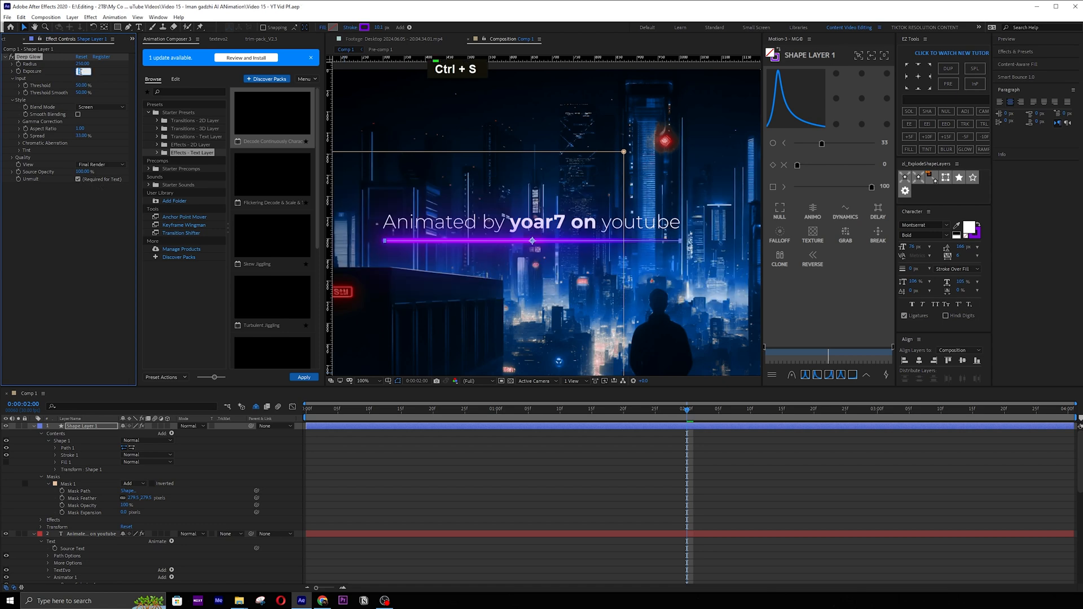
click(79, 71)
text(0.5)
key(Return)
click(564, 461)
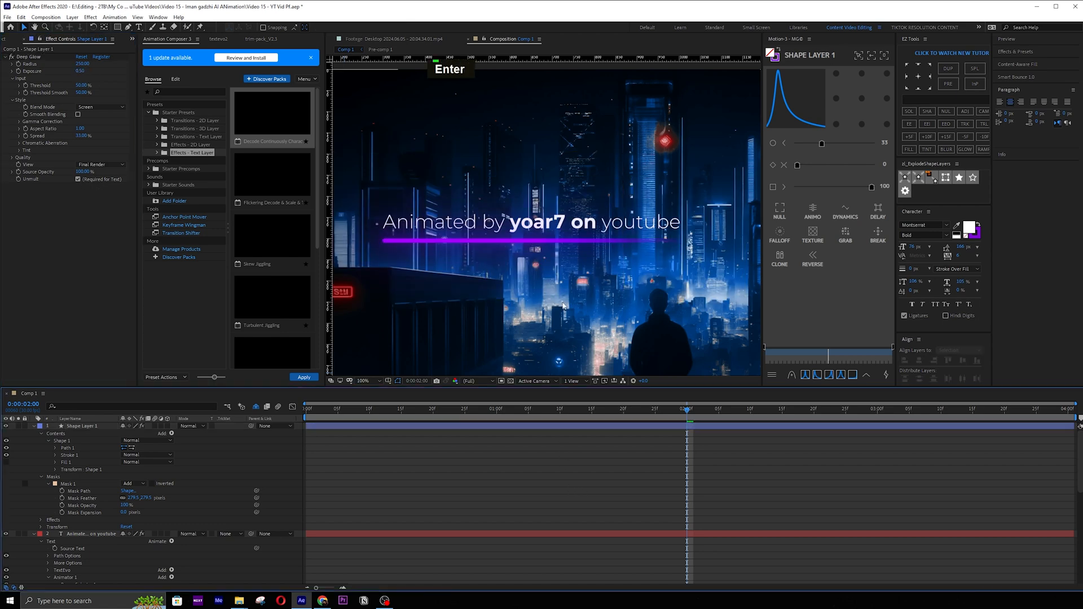
Inspect the animated title and its glowing underline, and review their motion at different points of the timeline.
scroll(596, 283, down, 1)
key(space)
drag(597, 283, 559, 229)
key(space)
key(space)
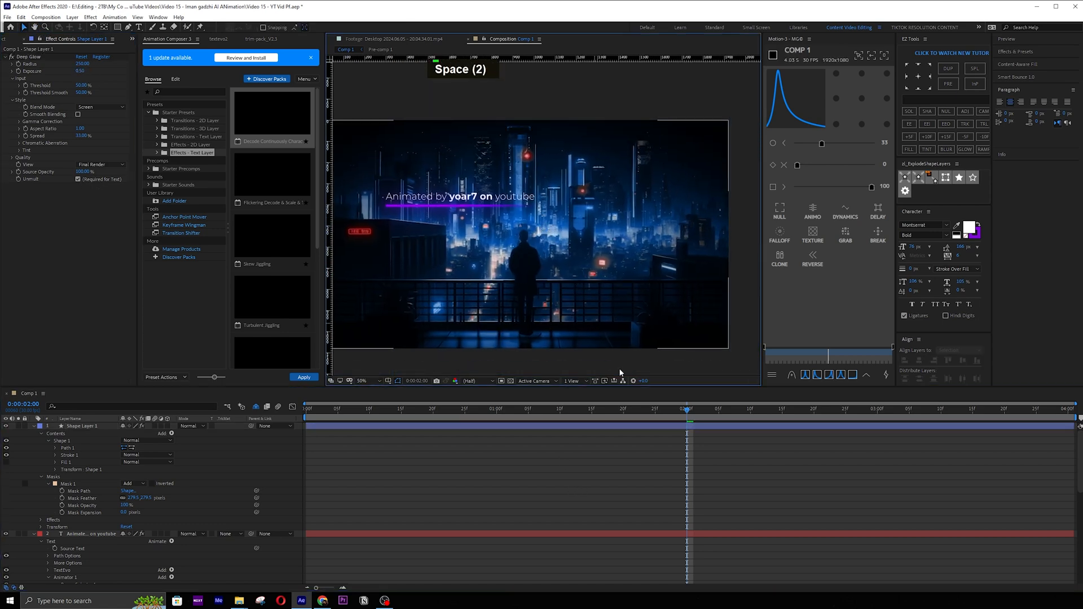
scroll(936, 437, down, 1)
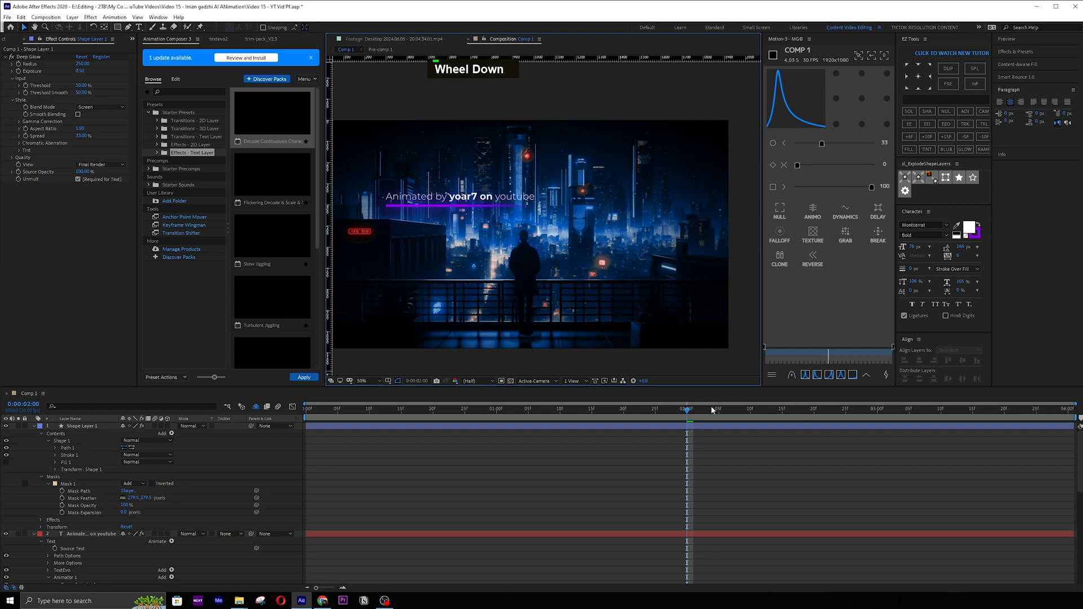
alt+scroll(604, 451, down, 1)
drag(697, 408, 394, 408)
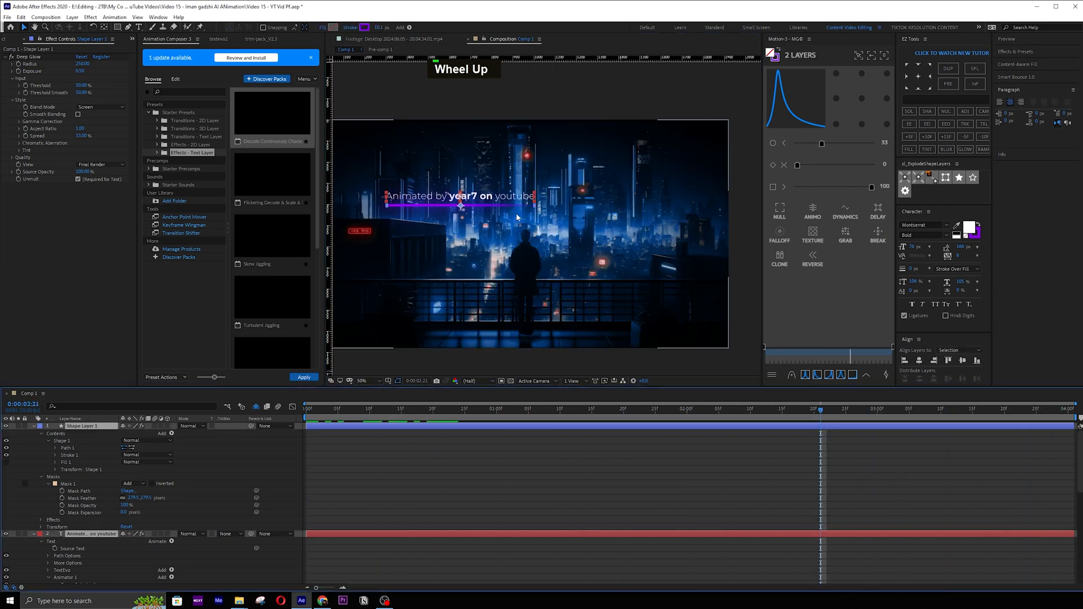
Centre the anchor points of the title text and its underline layer, move both upward together, and save the project.
key(ctrl+alt+Home)
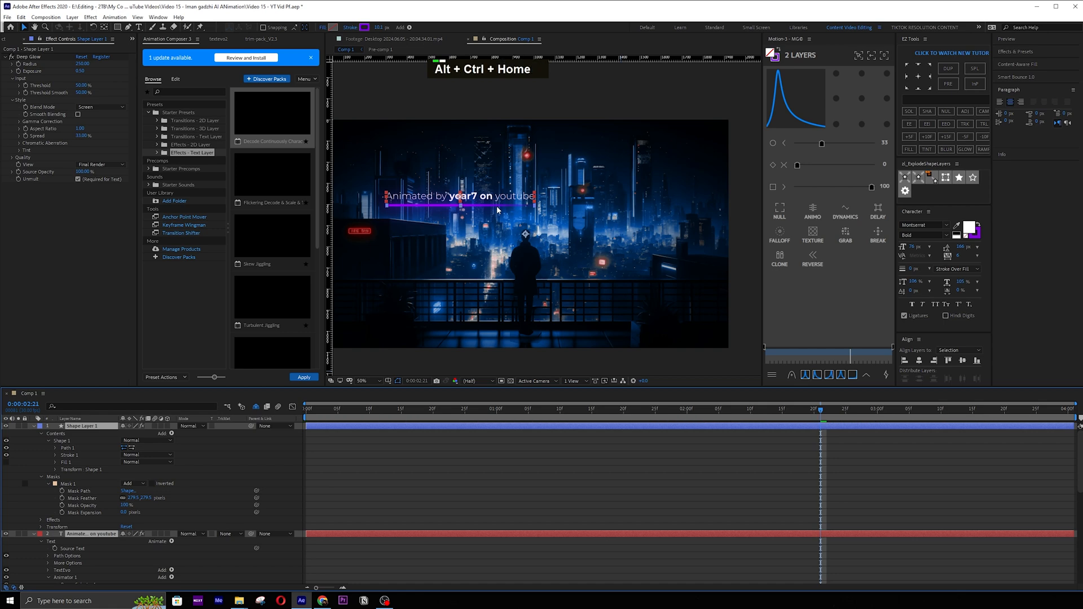
key(v)
click(476, 207)
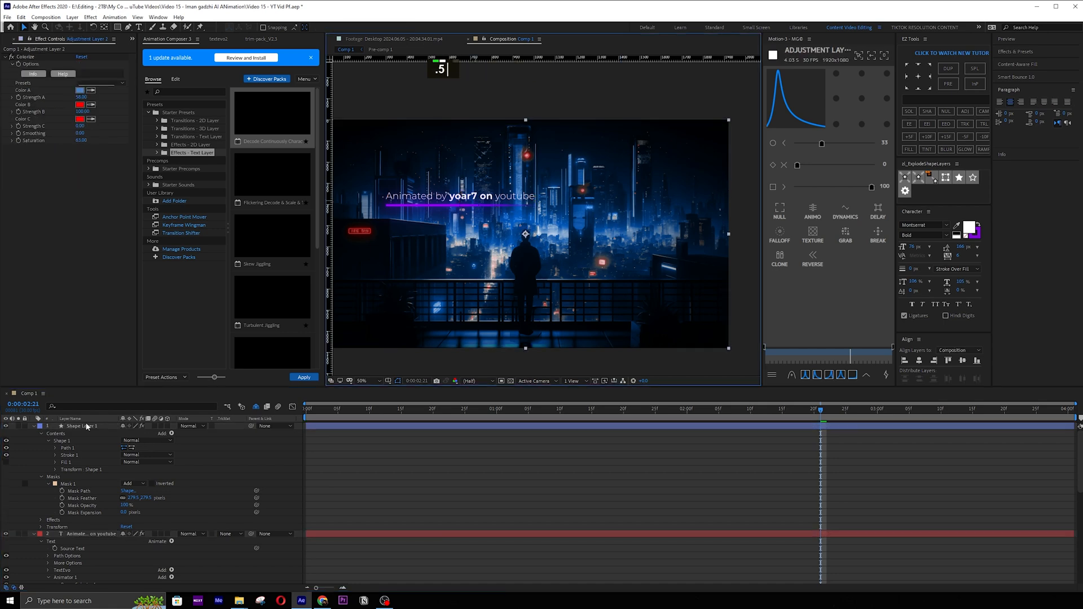
click(88, 427)
ctrl+click(99, 535)
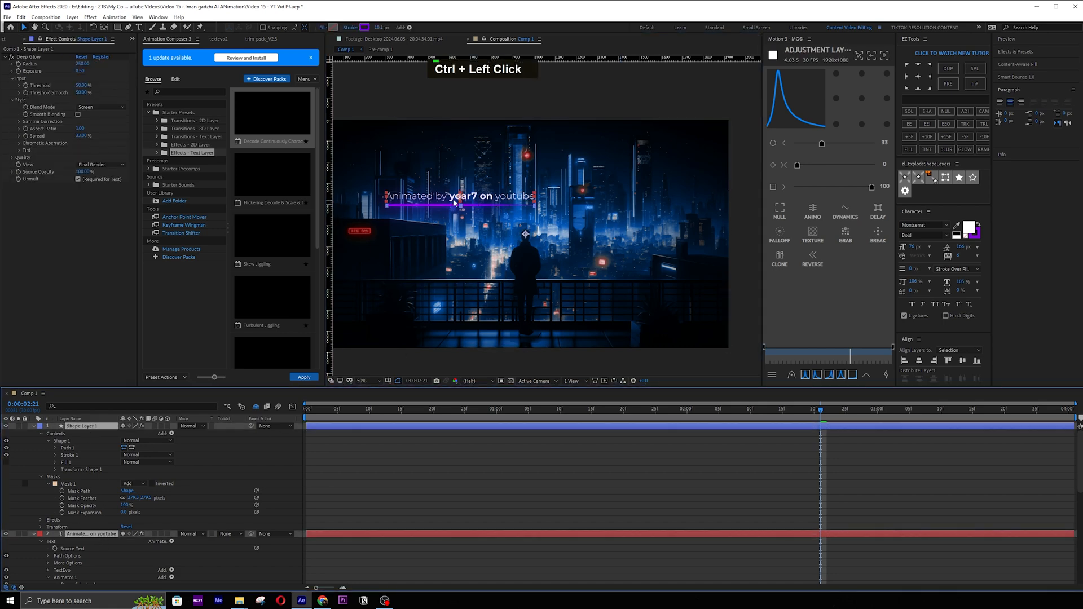
drag(457, 199, 478, 153)
key(space)
click(709, 537)
key(ctrl+s)
Draw an outlined circle with the Ellipse tool around the man's head, hide the title and underline layers, and save the project.
click(118, 27)
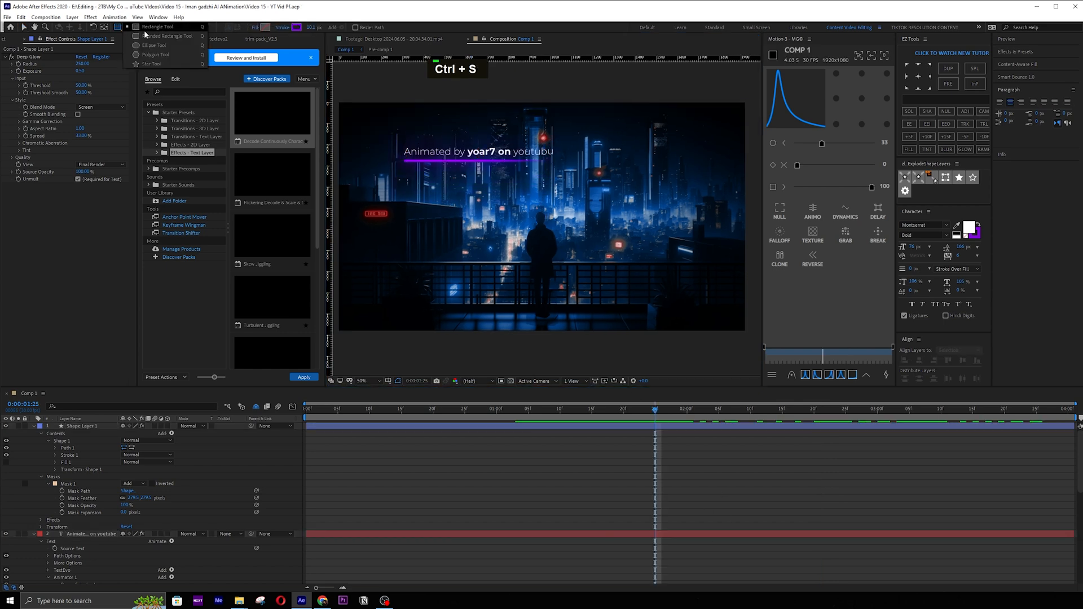
click(189, 44)
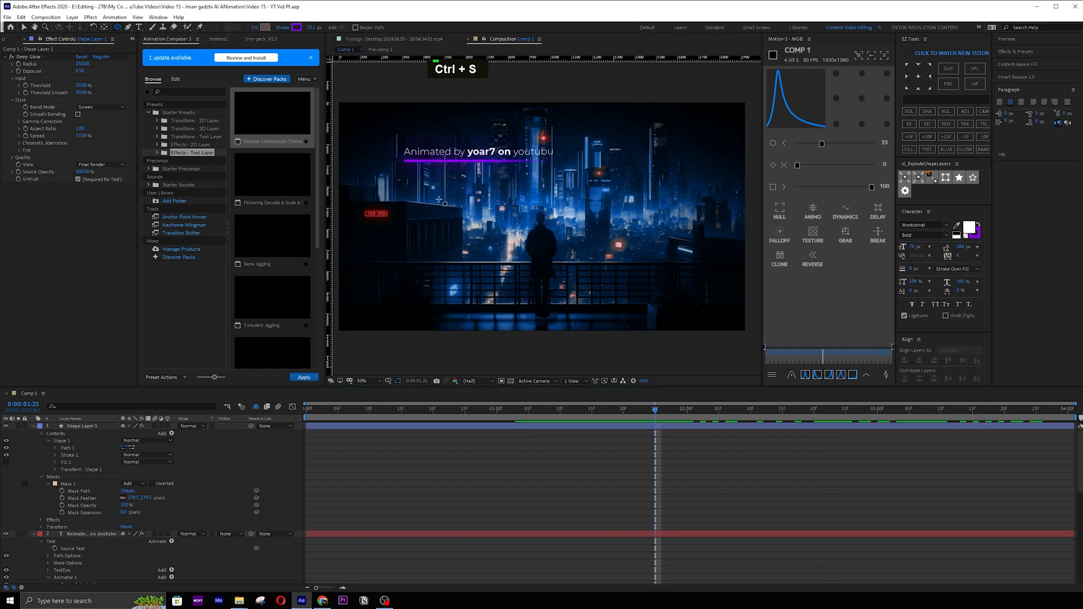
drag(763, 412, 641, 387)
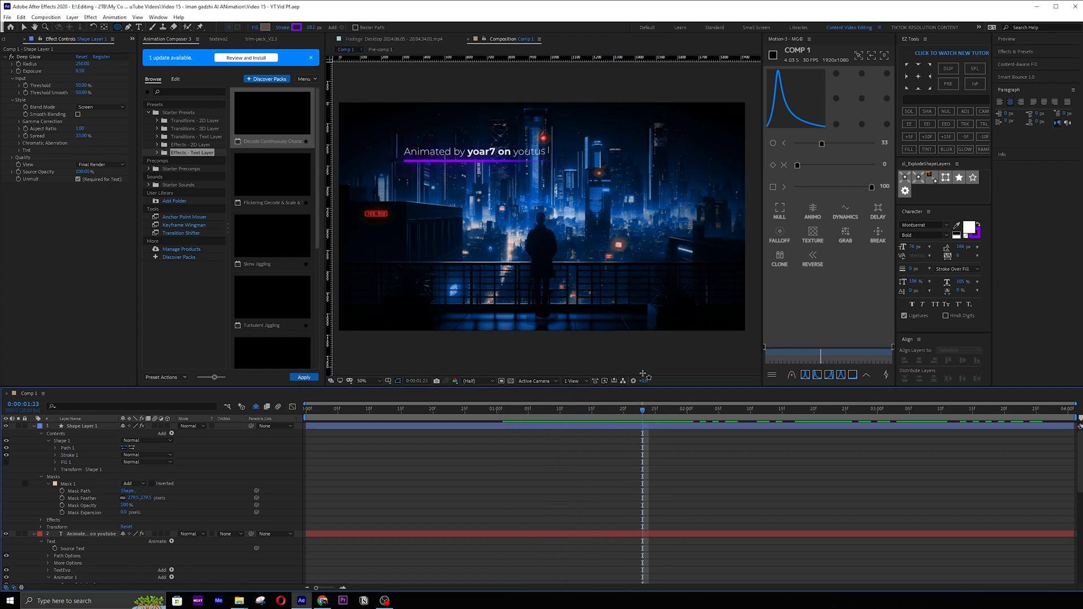
key(space)
drag(535, 193, 550, 246)
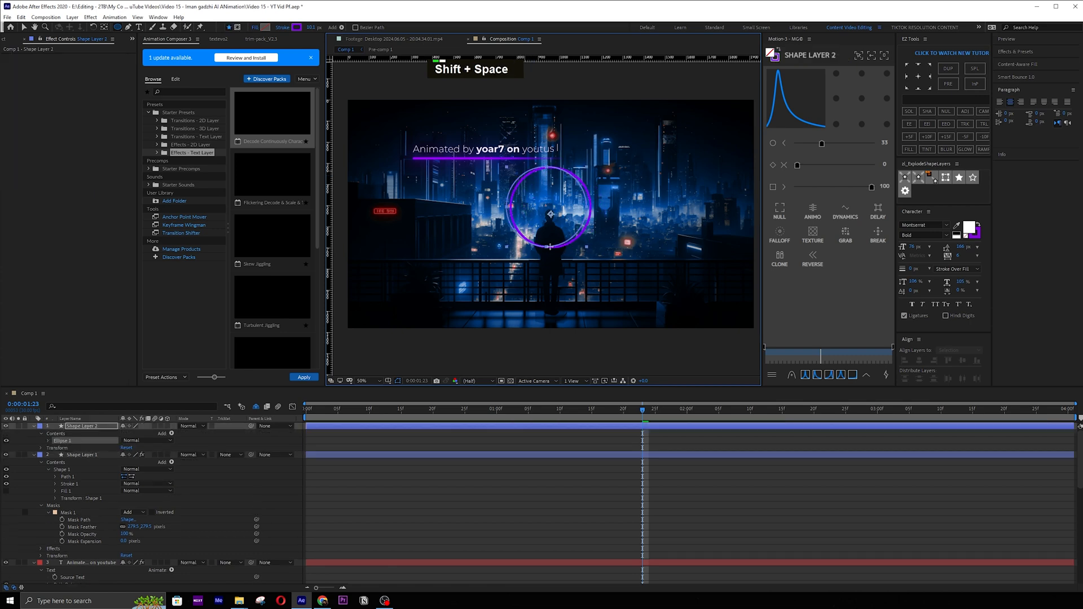
key(shift+space)
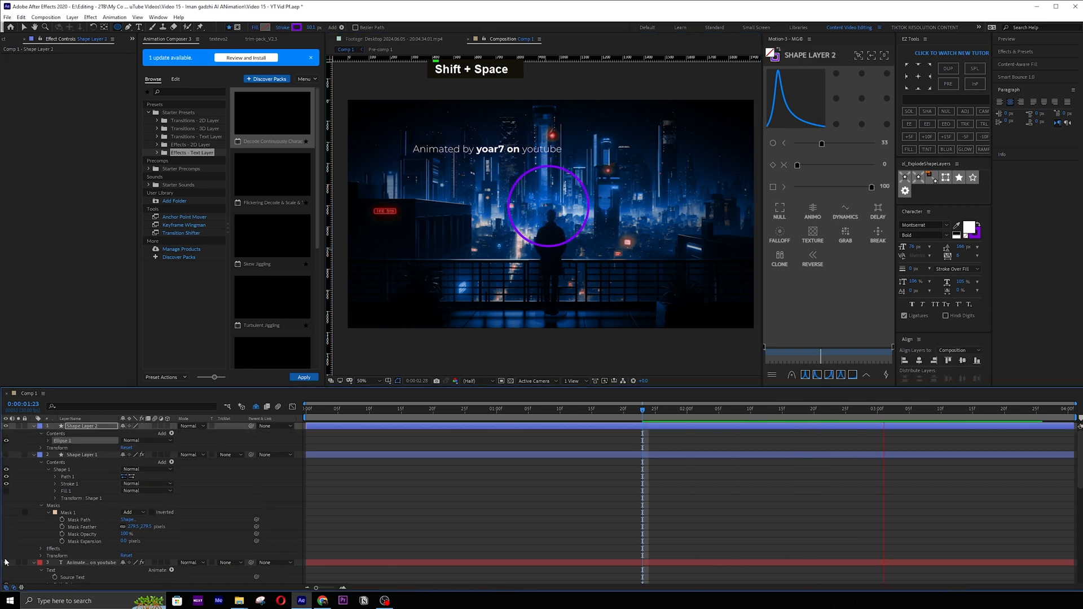
key(ctrl+s)
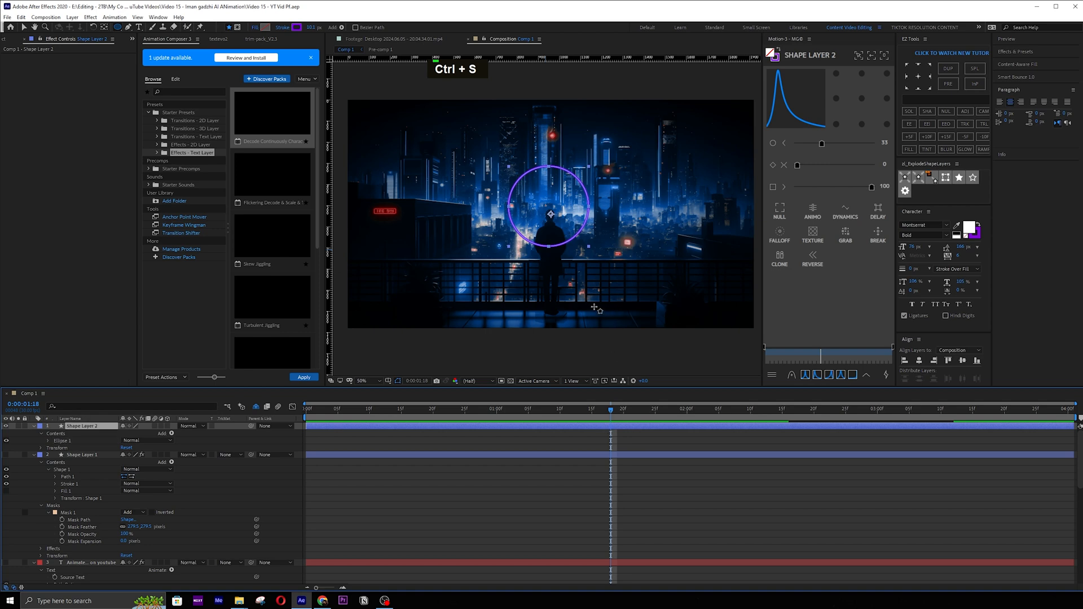
Centre the circle layer's anchor point and move the circle up around the central tower.
key(ctrl+alt+Home)
key(slash)
key(v)
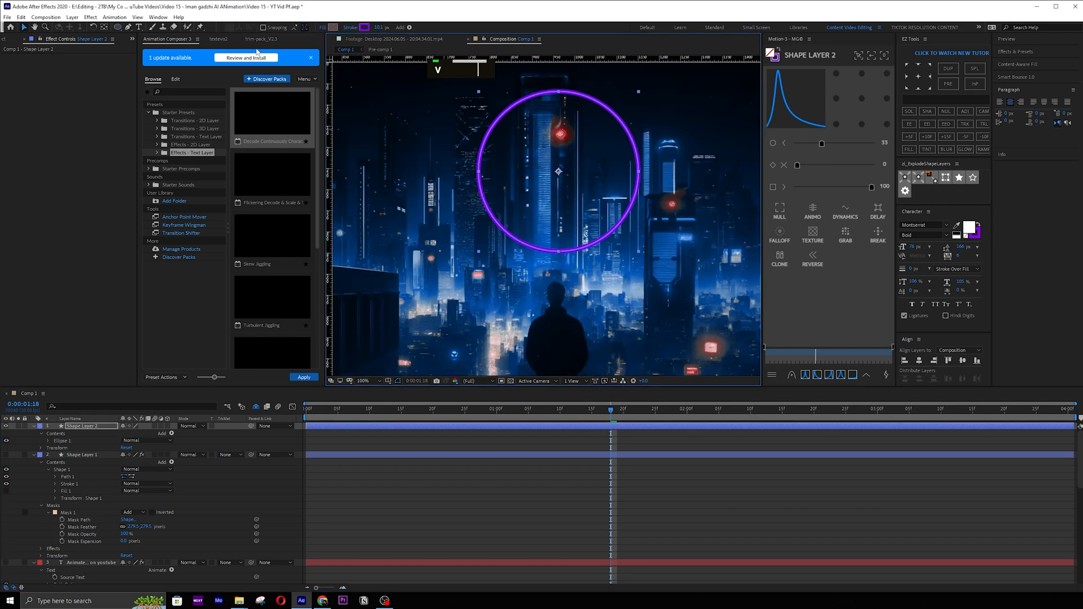
Draw a tall, narrow elliptical mask through the middle of the circle layer and set the mask mode to Subtract.
click(117, 27)
click(236, 27)
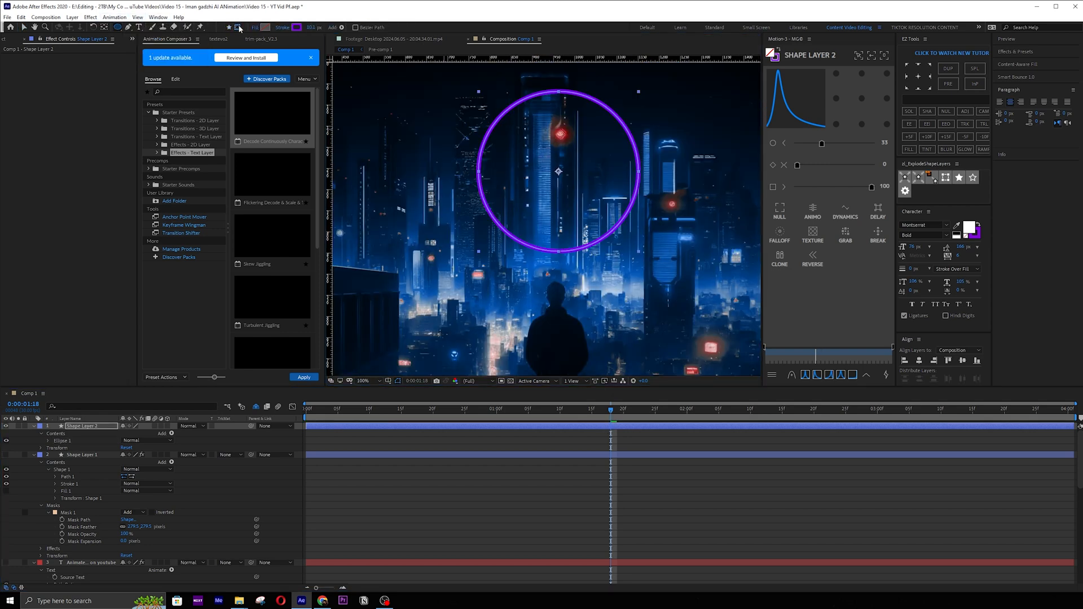
scroll(563, 226, down, 2)
key(v)
drag(564, 226, 573, 265)
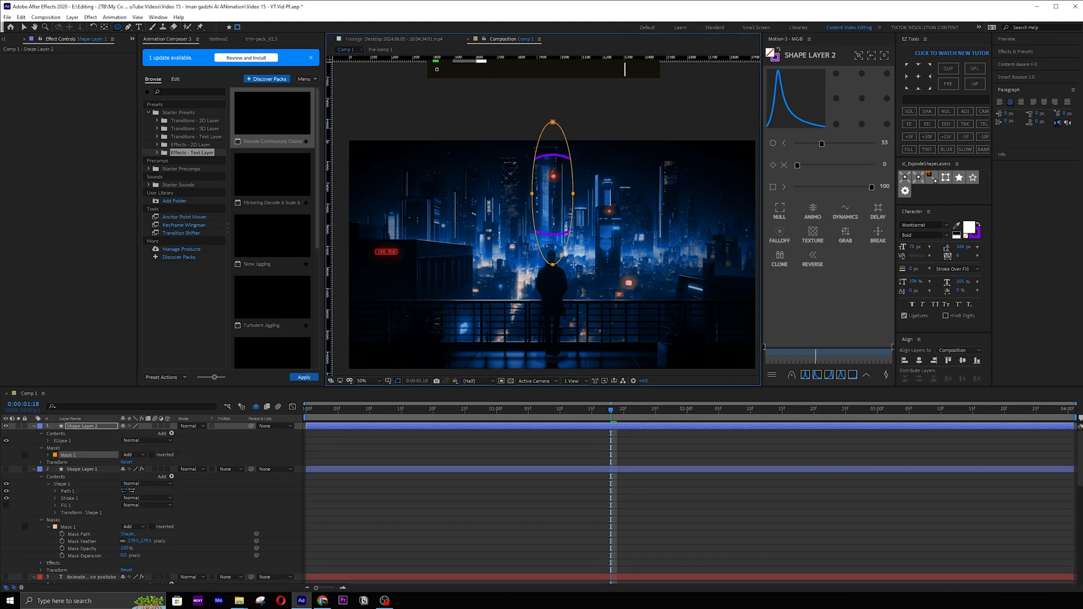
click(135, 455)
click(141, 491)
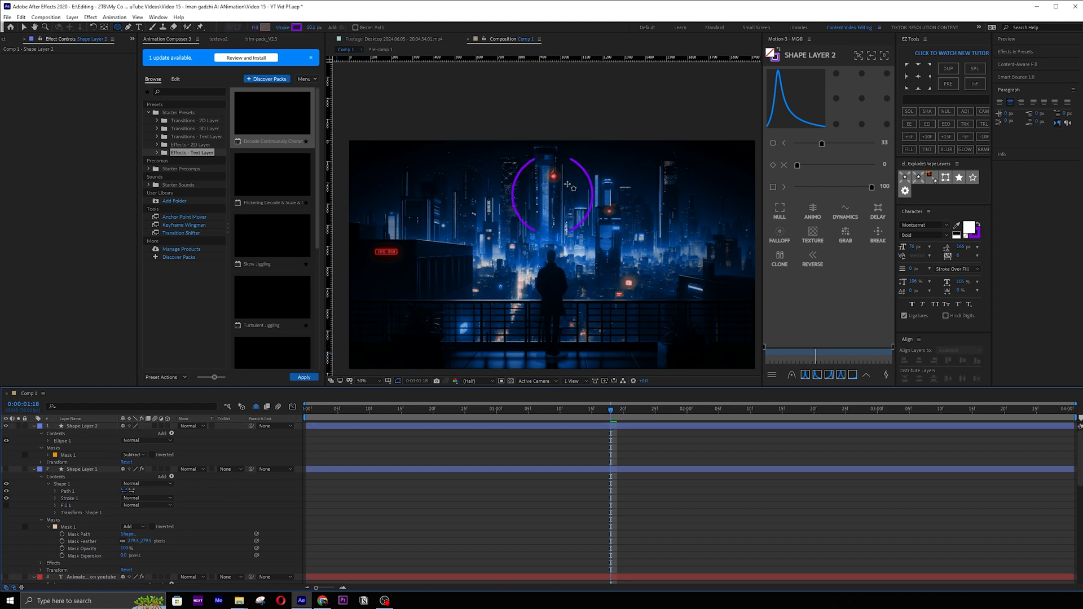
Set the circle mask's feather to about 59 pixels and save the project.
scroll(562, 213, up, 2)
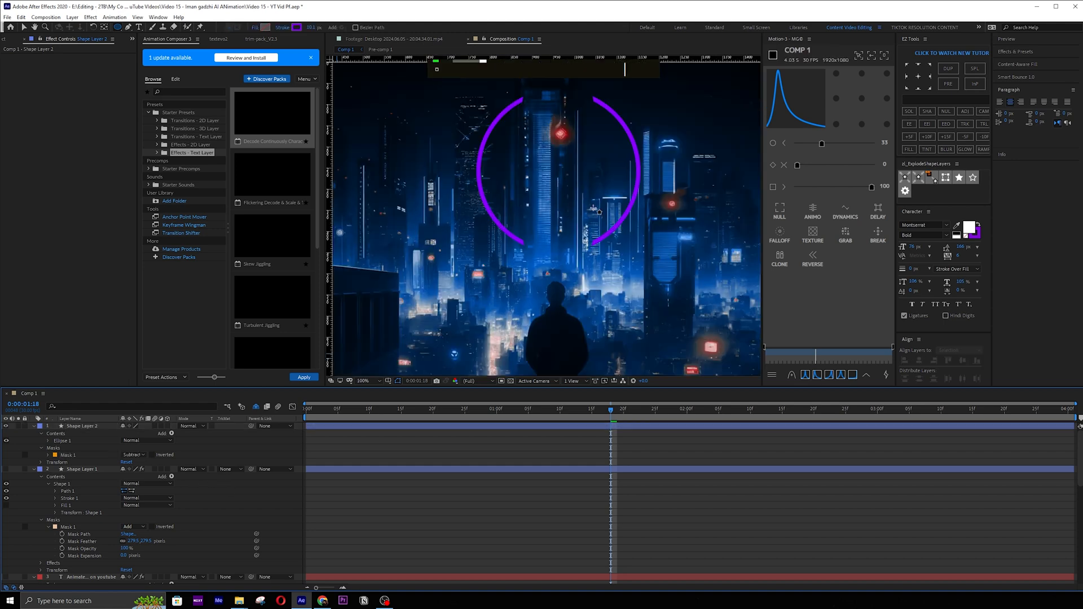
click(47, 456)
click(47, 455)
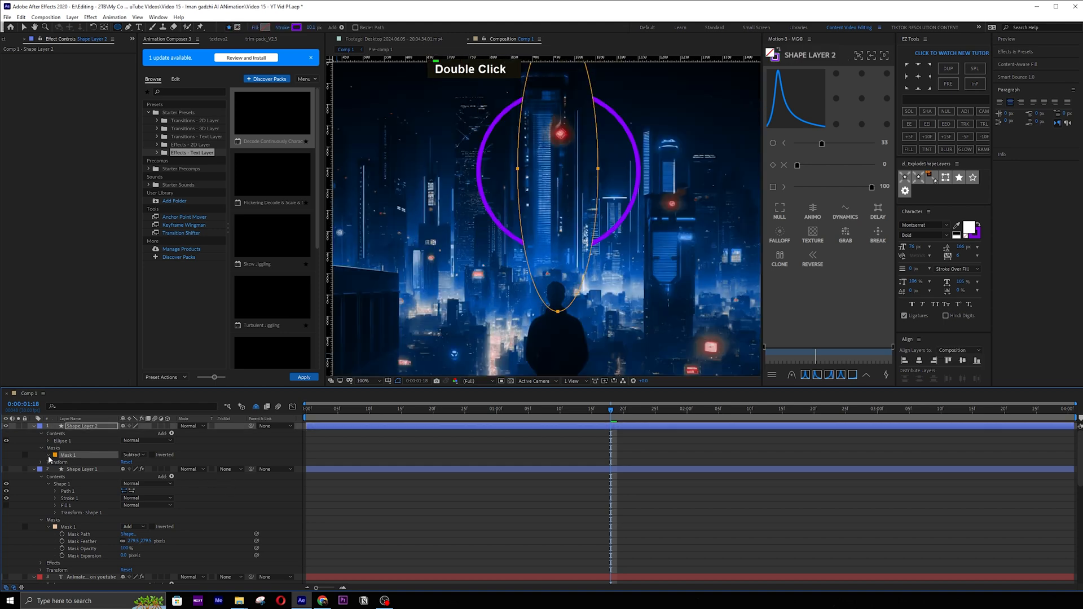
drag(138, 469, 388, 469)
ctrl+click(701, 476)
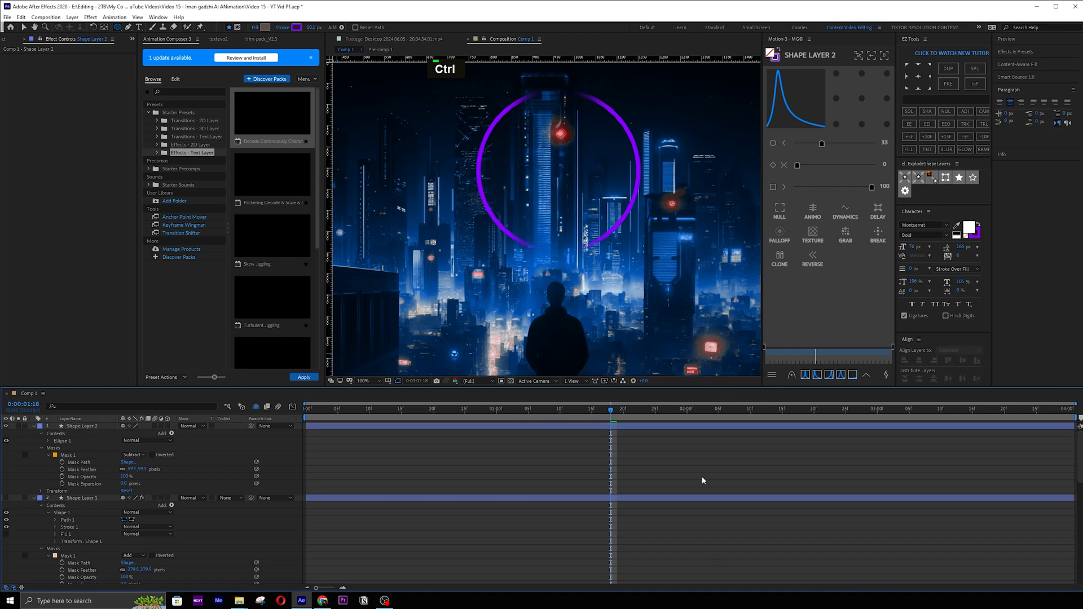
scroll(632, 285, down, 3)
scroll(569, 202, up, 2)
scroll(569, 202, up, 3)
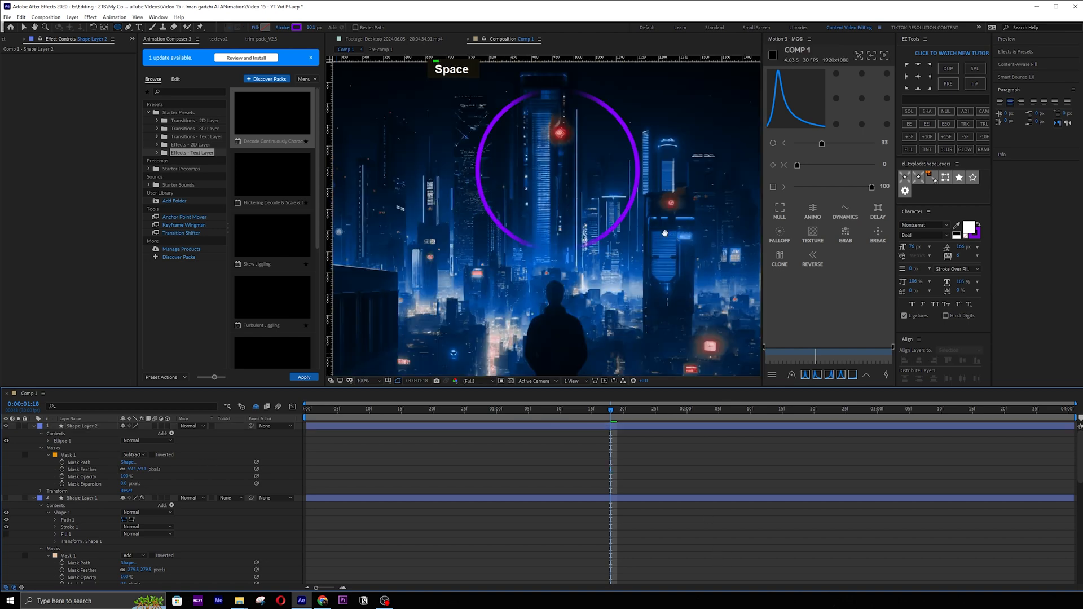
drag(575, 201, 539, 177)
key(ctrl+s)
Widen the circle's elliptical mask slightly by moving its two side points outward, and play the preview.
click(181, 427)
key(v)
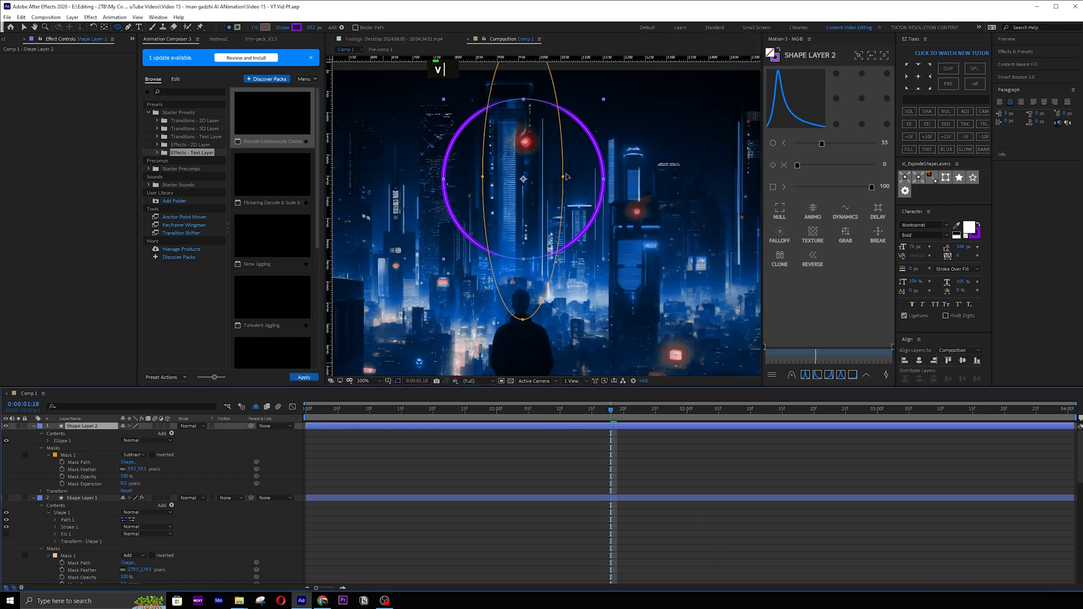
click(564, 178)
drag(565, 178, 573, 177)
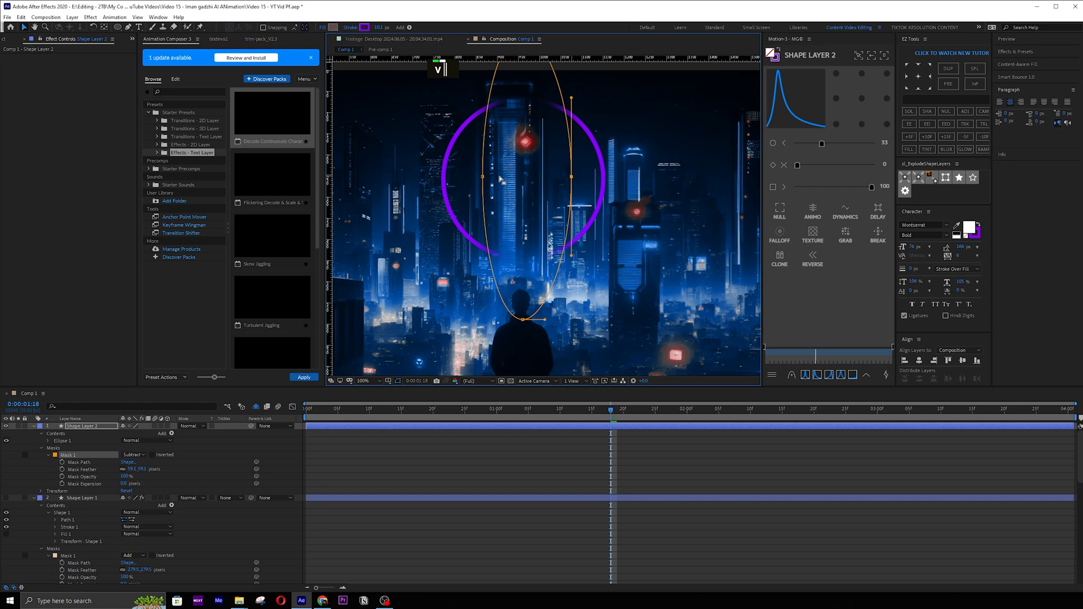
drag(482, 178, 479, 178)
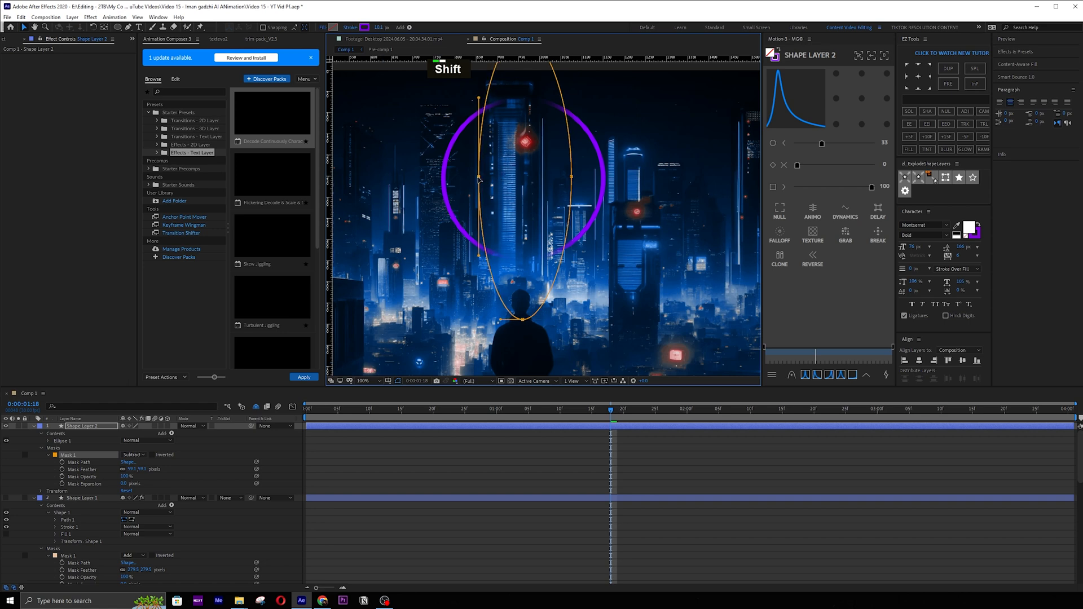
key(space)
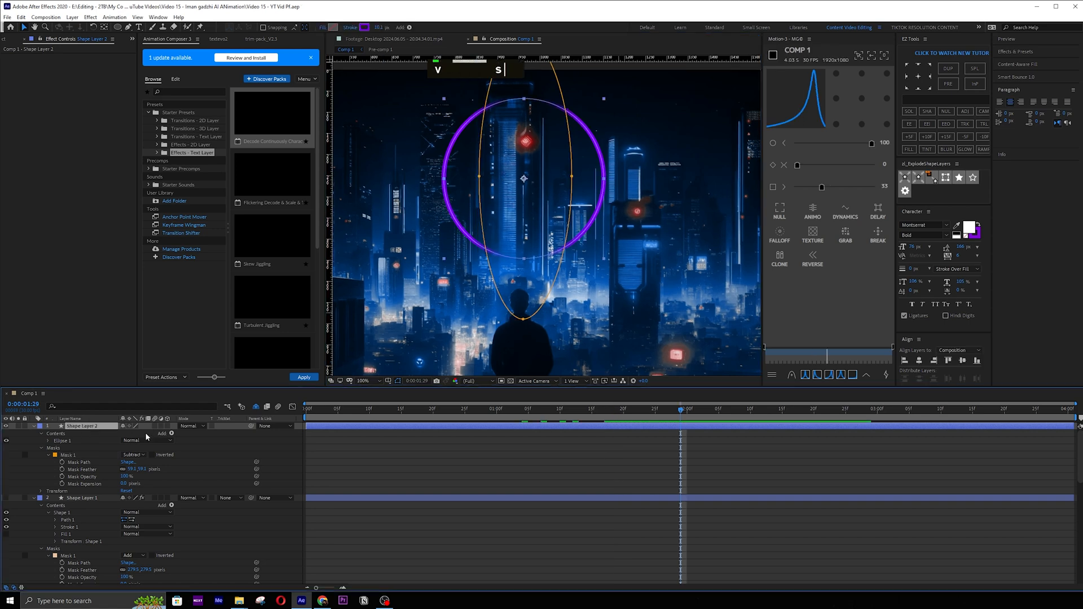
Stretch the circle layer vertically to about 106% scale while keeping its width at 100%.
key(s)
ctrl+click(148, 433)
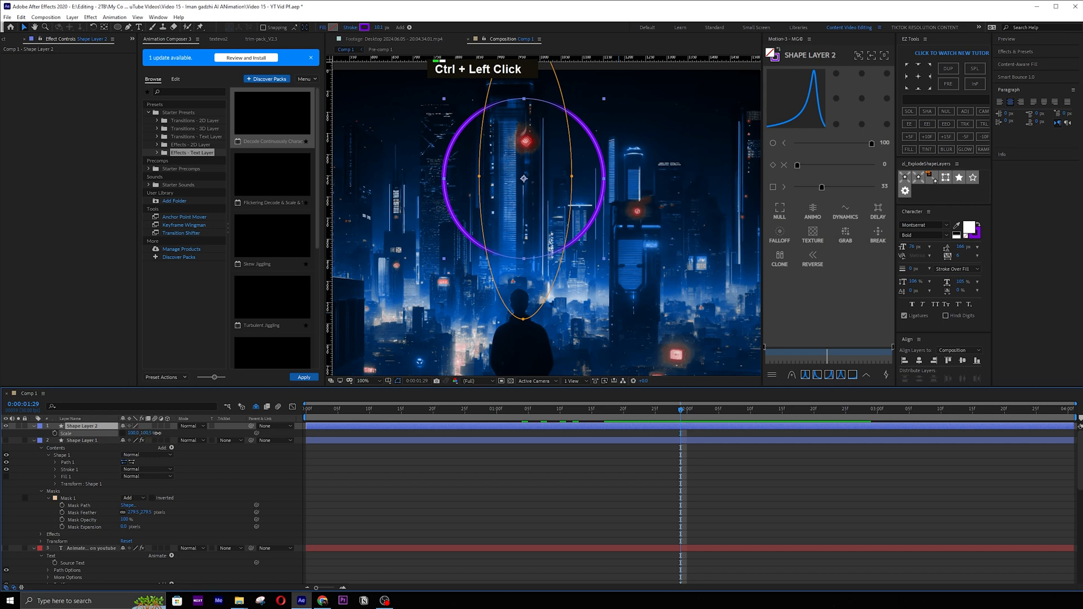
key(ctrl+z)
mouse_move(148, 433)
mouse_down()
mouse_move(195, 430)
mouse_move(168, 428)
mouse_up()
click(410, 450)
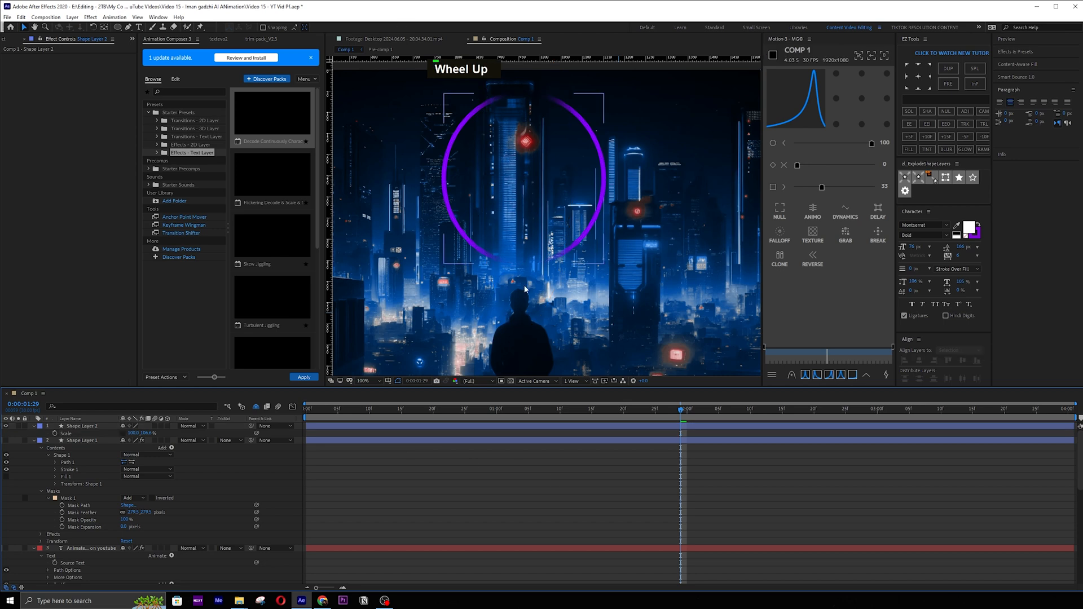
Add a text layer reading "Financial" over the circle.
key(ctrl+t)
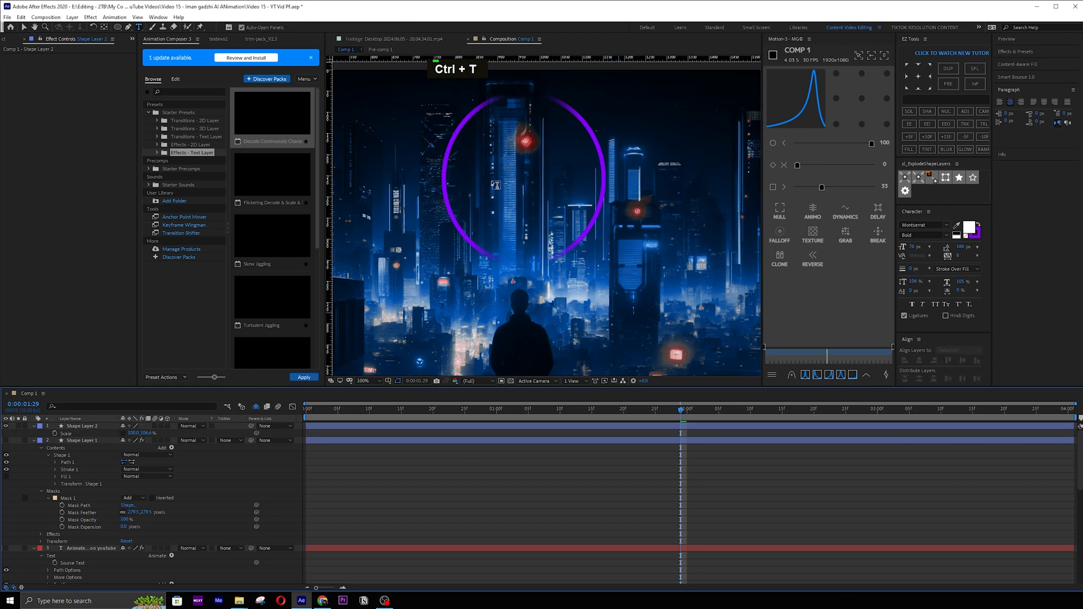
click(507, 183)
text(Financial)
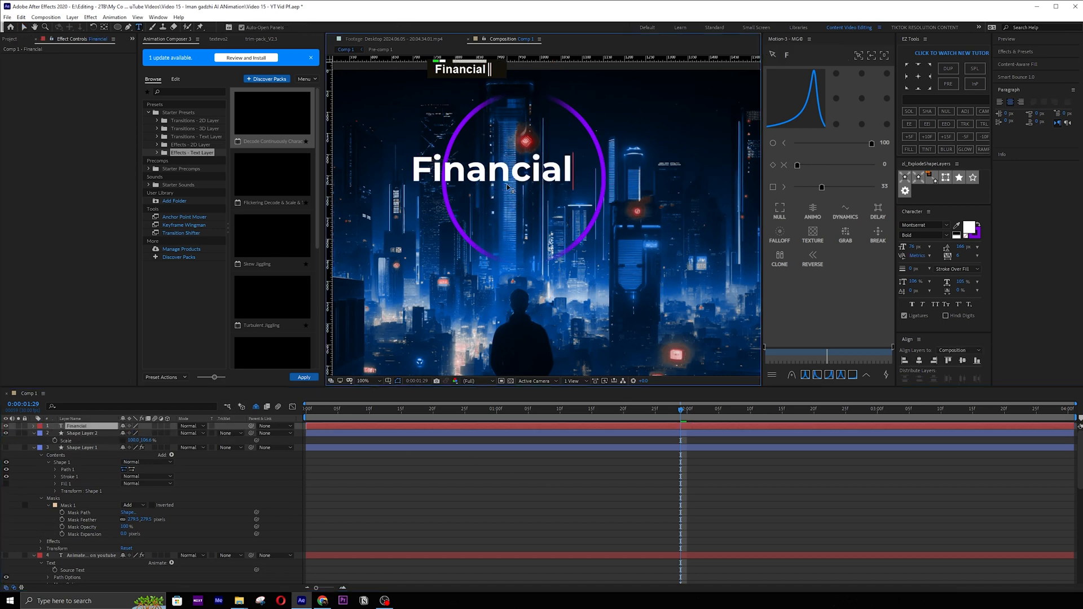
Set the "Financial" text's font to Microgramma D Extended.
click(923, 225)
text(exten)
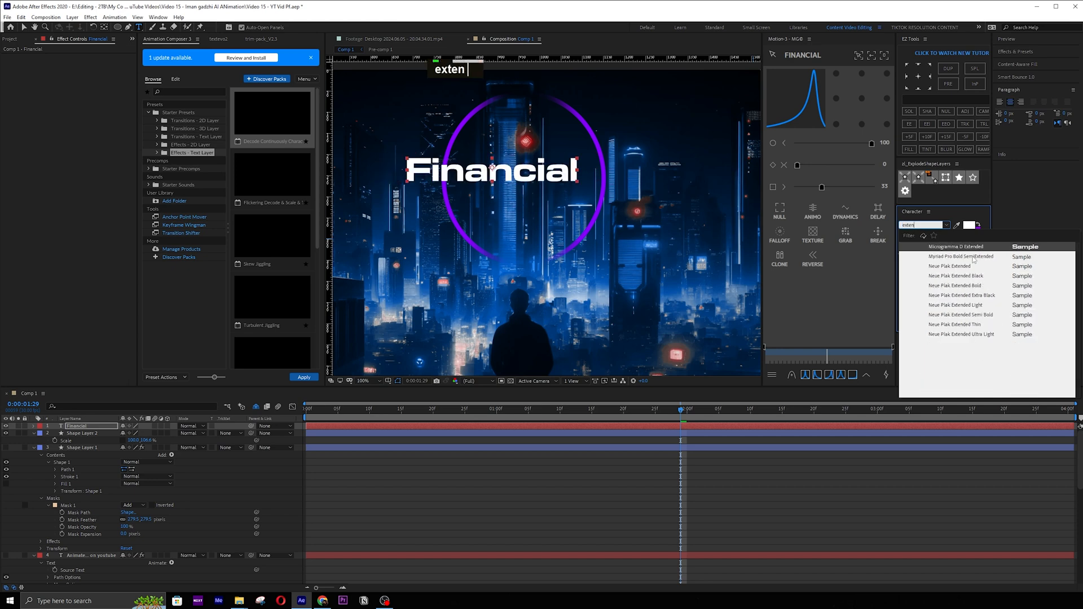
click(989, 295)
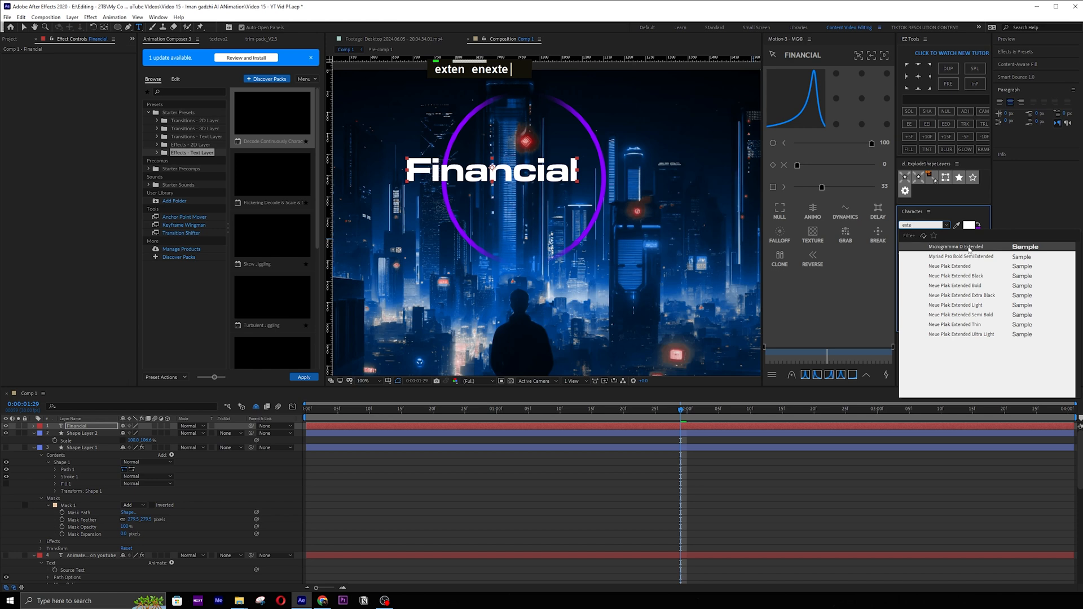
click(969, 248)
click(226, 419)
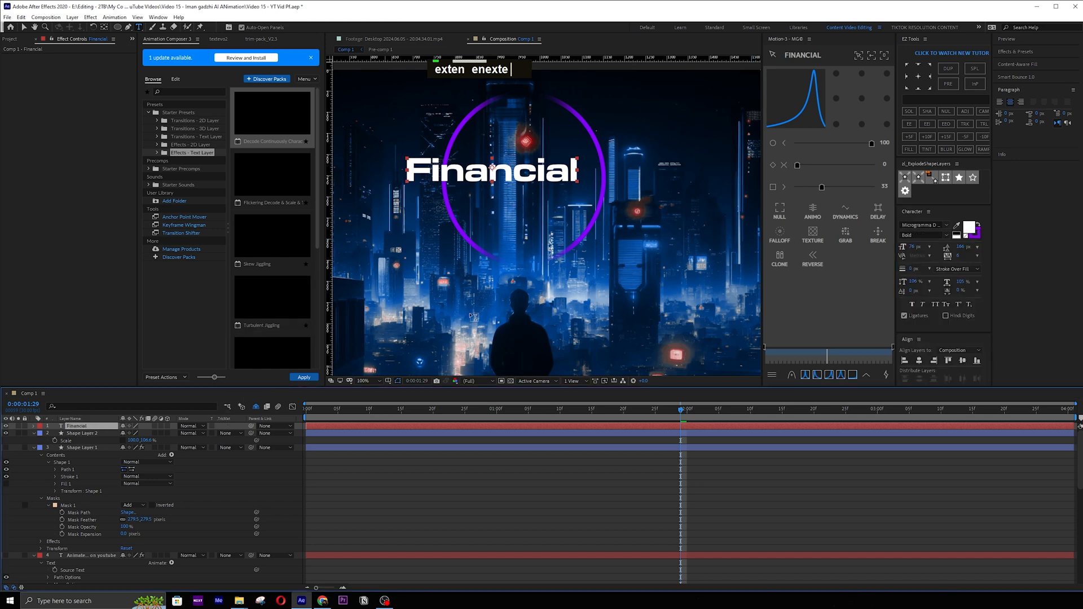
Scale the "Financial" text layer to 85% and move it inside the circle.
key(s)
drag(148, 434, 140, 434)
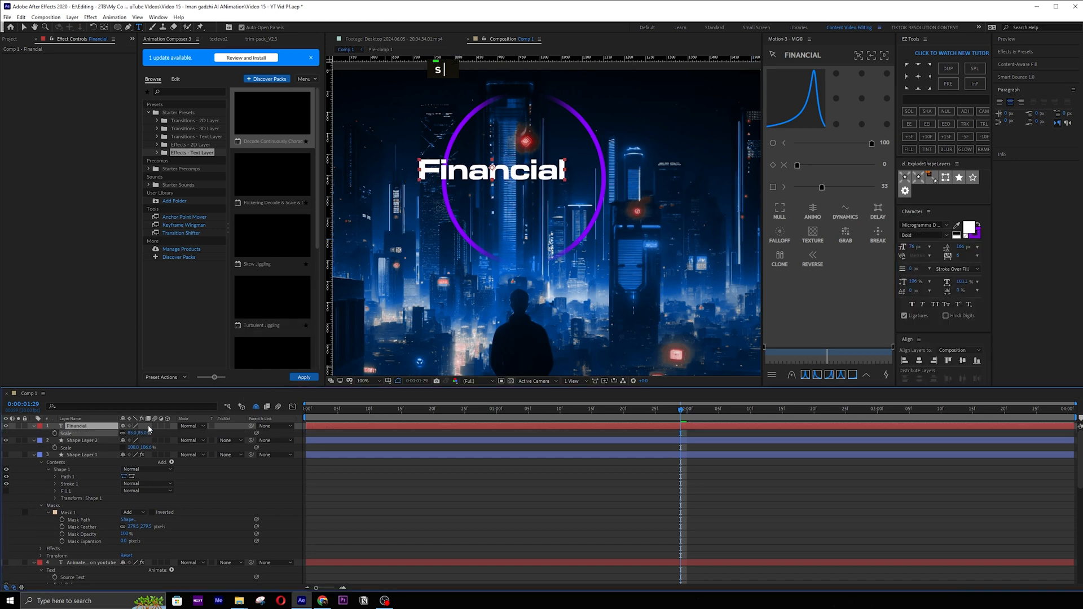
key(v)
mouse_move(511, 175)
mouse_down()
mouse_move(540, 187)
mouse_move(524, 174)
mouse_up()
Centre the anchor points of the "Financial" text and circle layers and align the two horizontally and vertically to each other.
ctrl+click(81, 440)
key(ctrl+alt+Home)
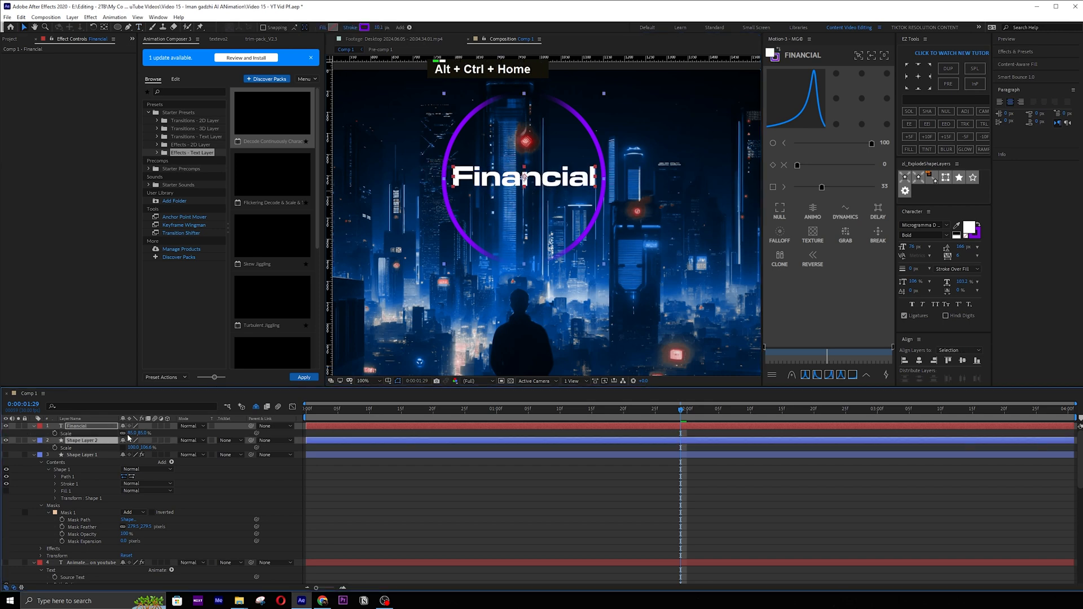
click(918, 360)
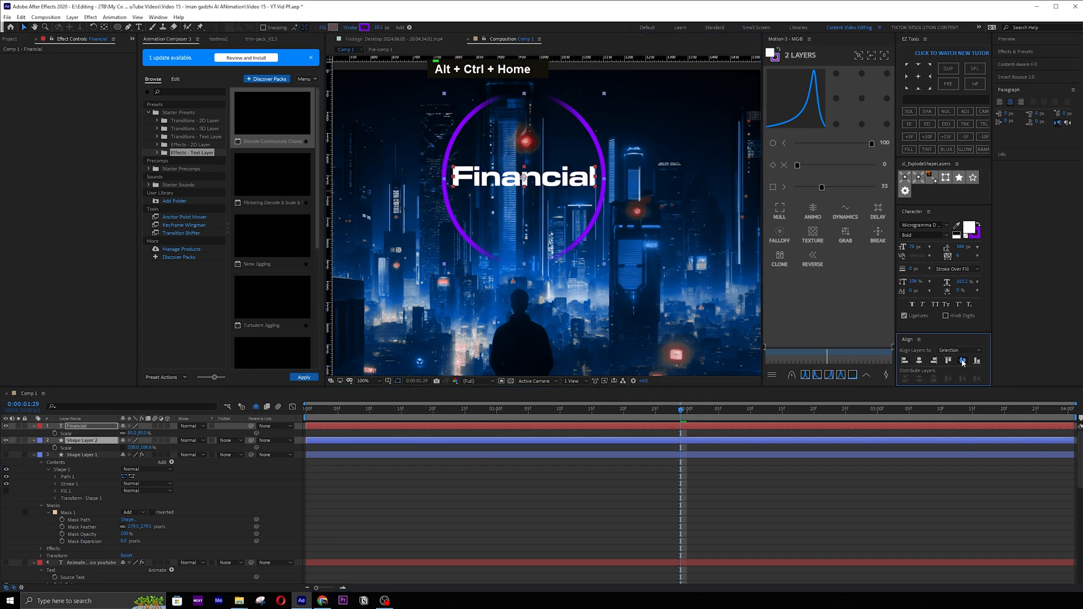
click(962, 362)
click(242, 478)
Scale the "Financial" text layer down to about 67% so it fits well inside the circle.
click(96, 426)
key(s)
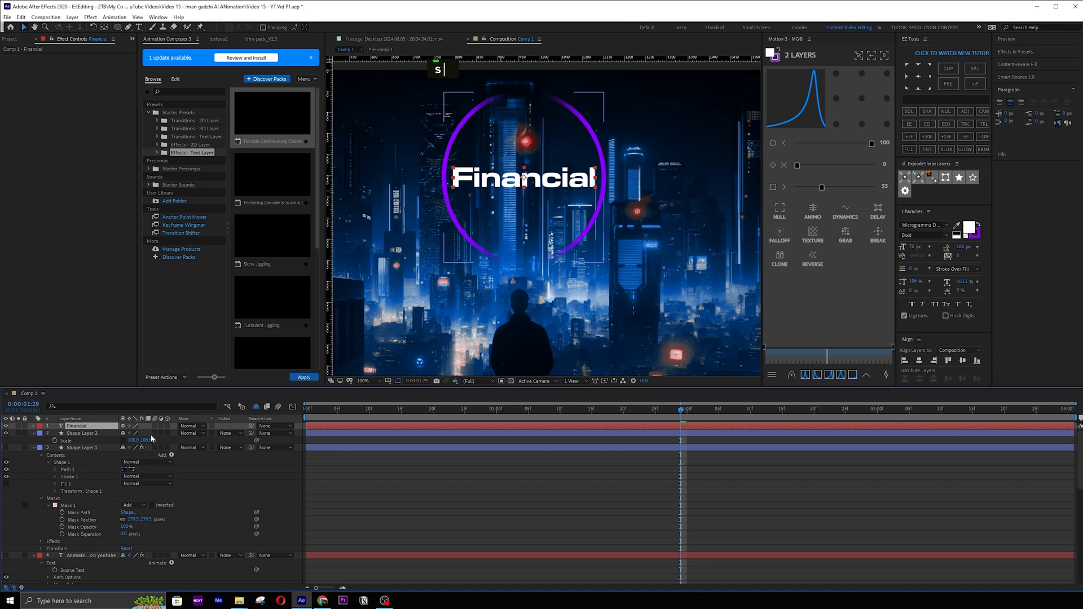
key(s)
drag(146, 433, 134, 433)
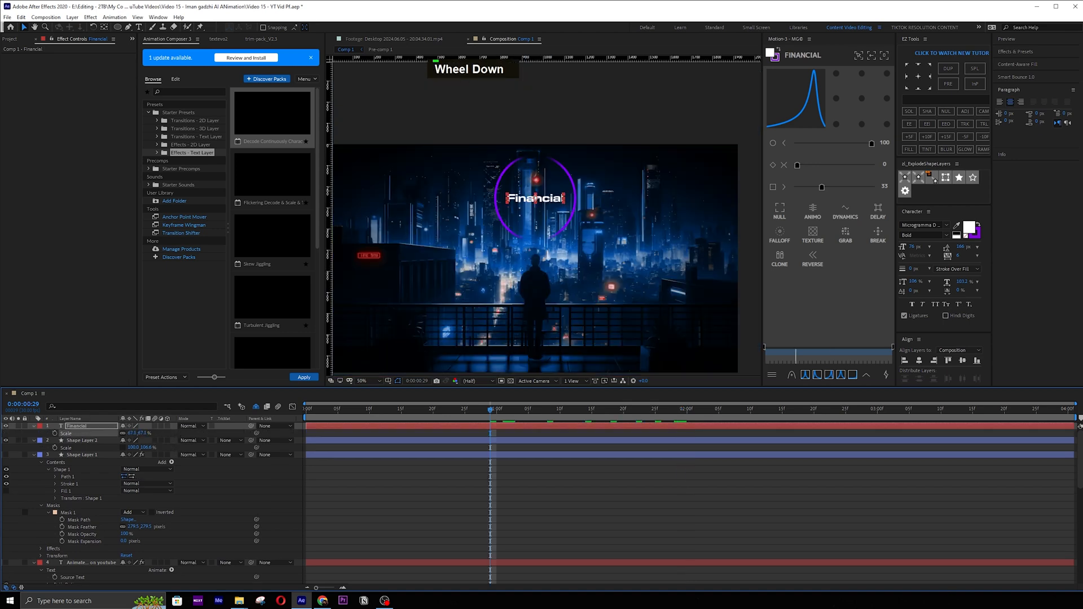
key(space)
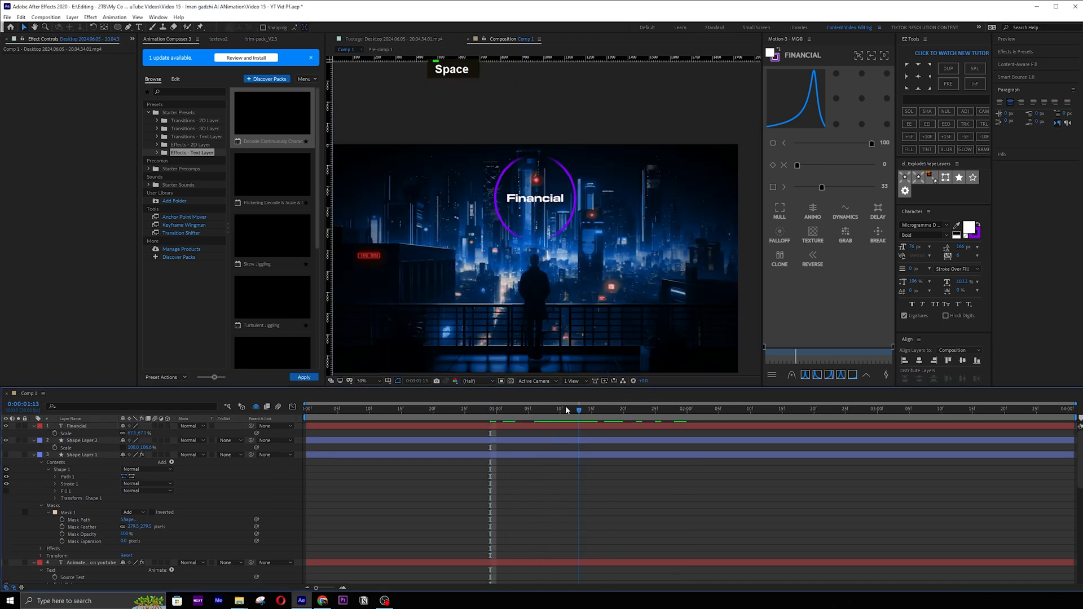
Shift the "Financial" text and circle layers to start at 0:00:01:05, and save the project.
drag(565, 405, 528, 407)
key(ctrl+s)
click(516, 198)
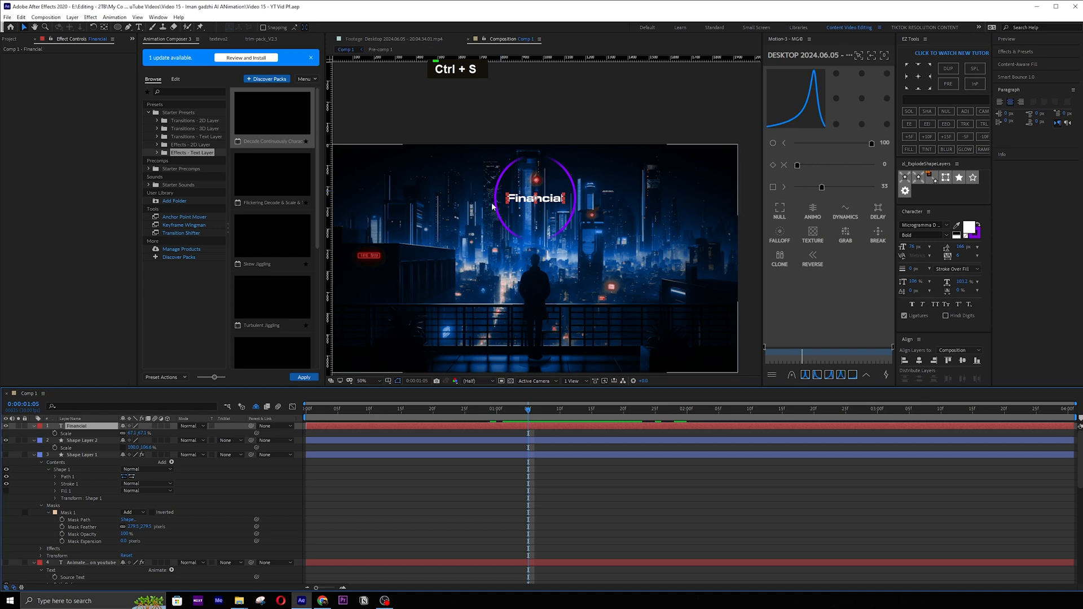
shift+click(506, 440)
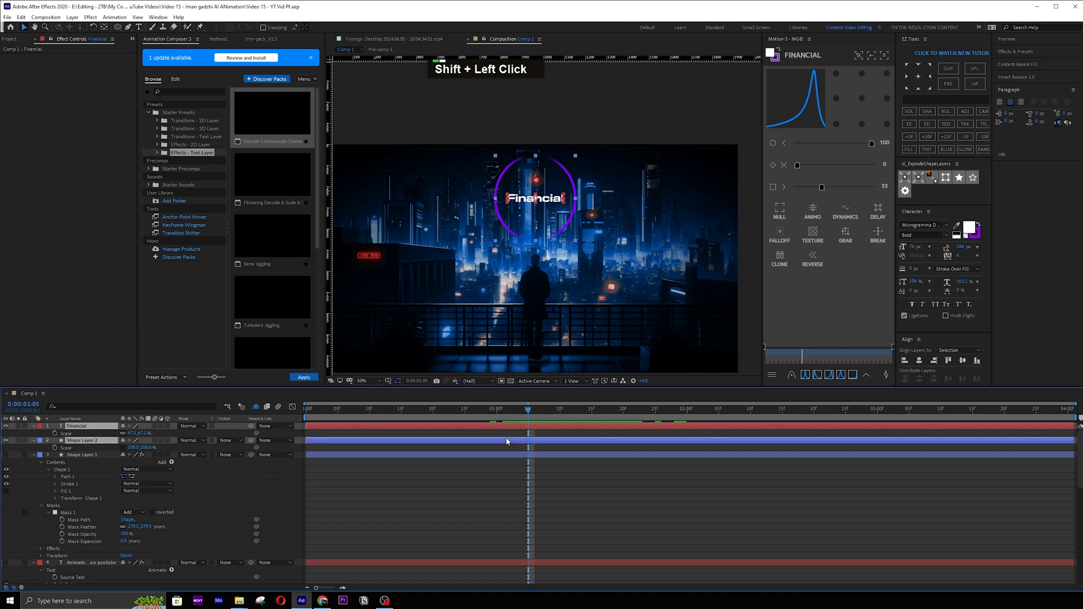
drag(562, 427, 774, 421)
click(750, 479)
Keyframe the "Financial" text's Position, raised to Y 233 at 0:00:01:05 and at its centred place at 0:00:01:20.
click(81, 426)
key(p)
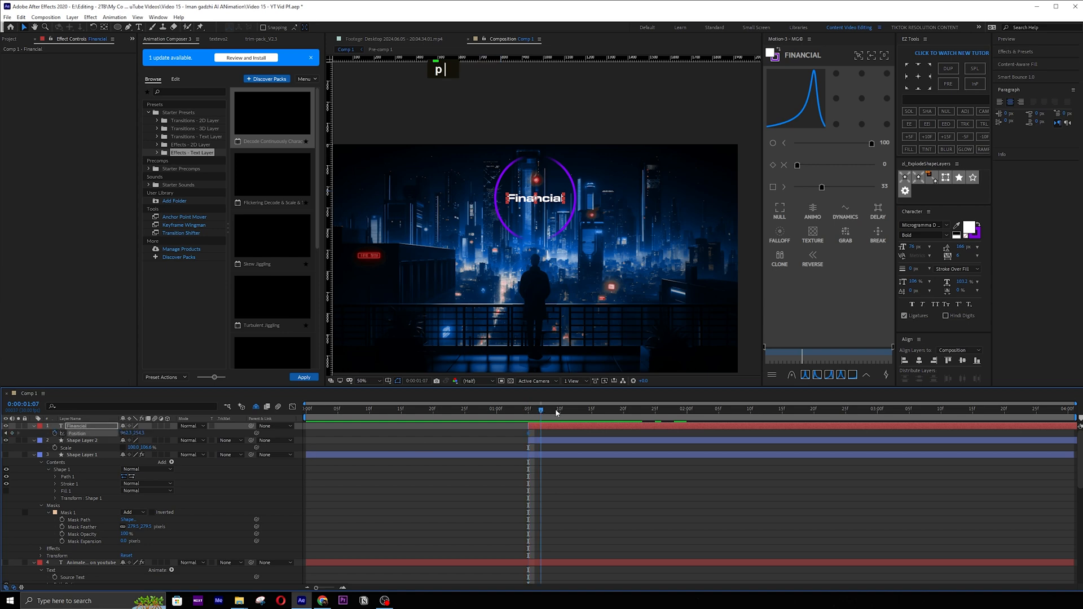
drag(556, 413, 624, 413)
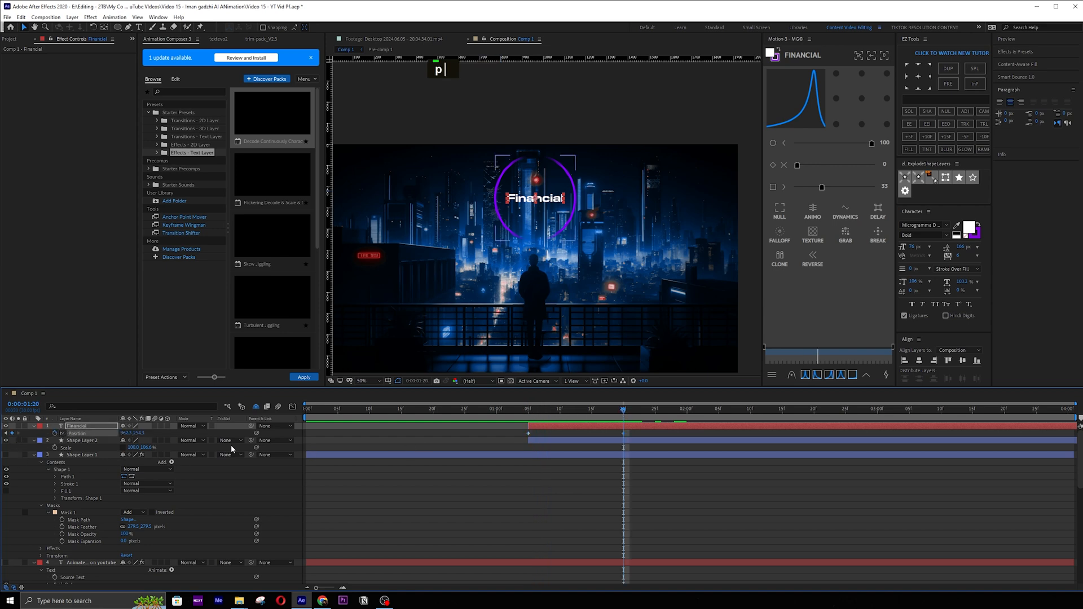
key(j)
ctrl+click(133, 432)
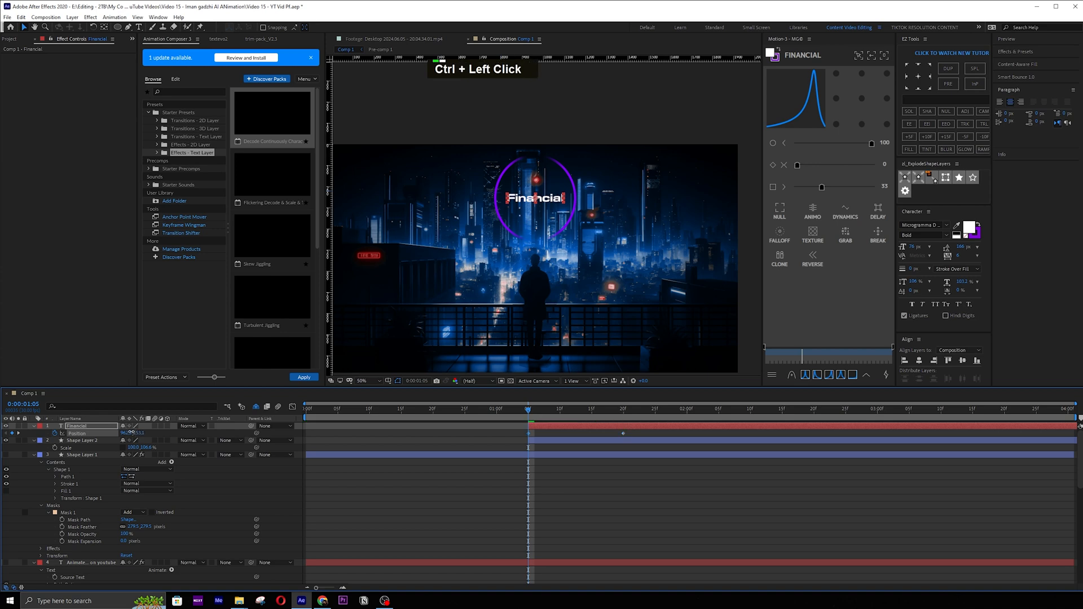
drag(114, 429, 89, 427)
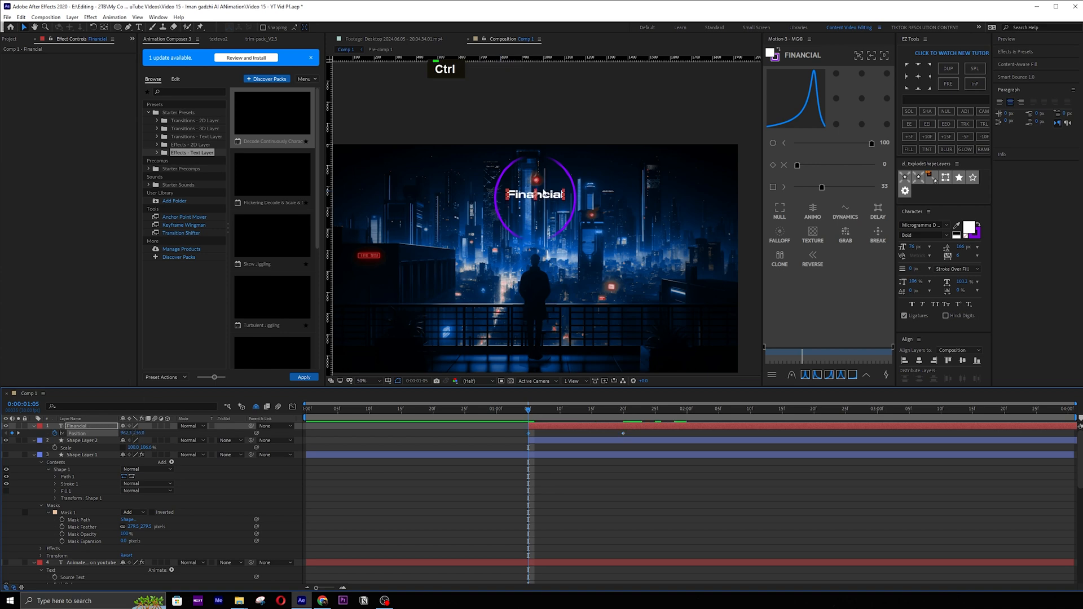
Ease the "Financial" Position keyframes into a fast start with a long slow finish, preview the motion and save the project.
ctrl+click(623, 432)
key(F9)
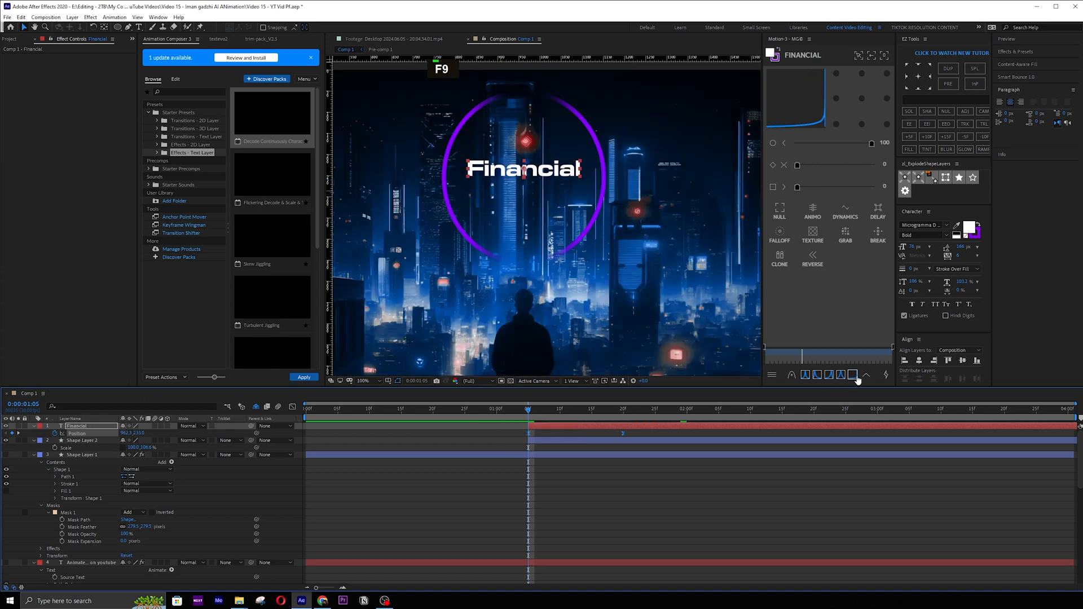
key(shift+F3)
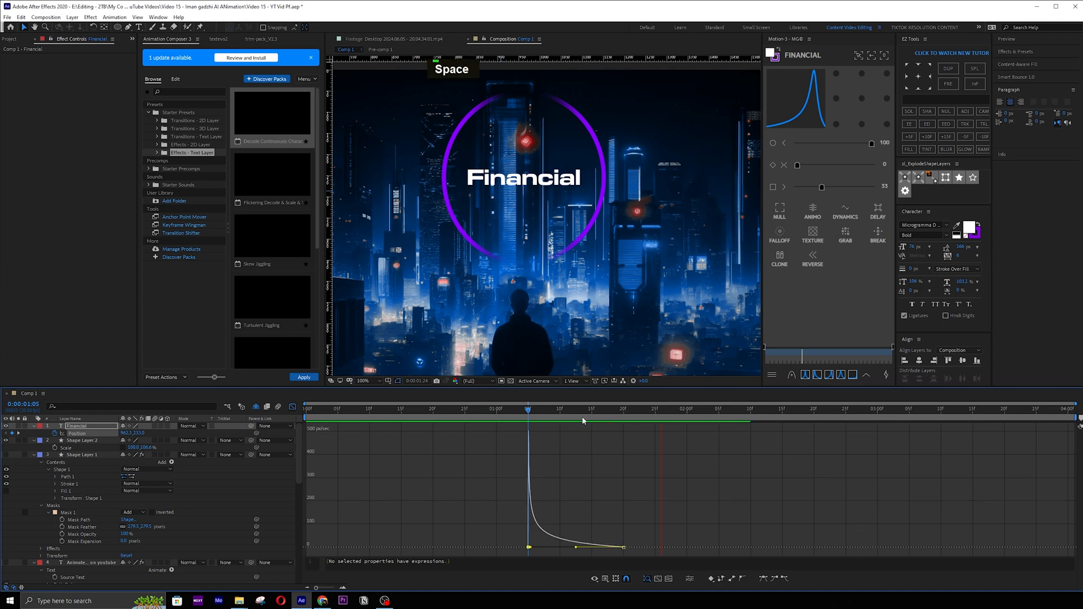
key(space)
key(ctrl+s)
click(292, 407)
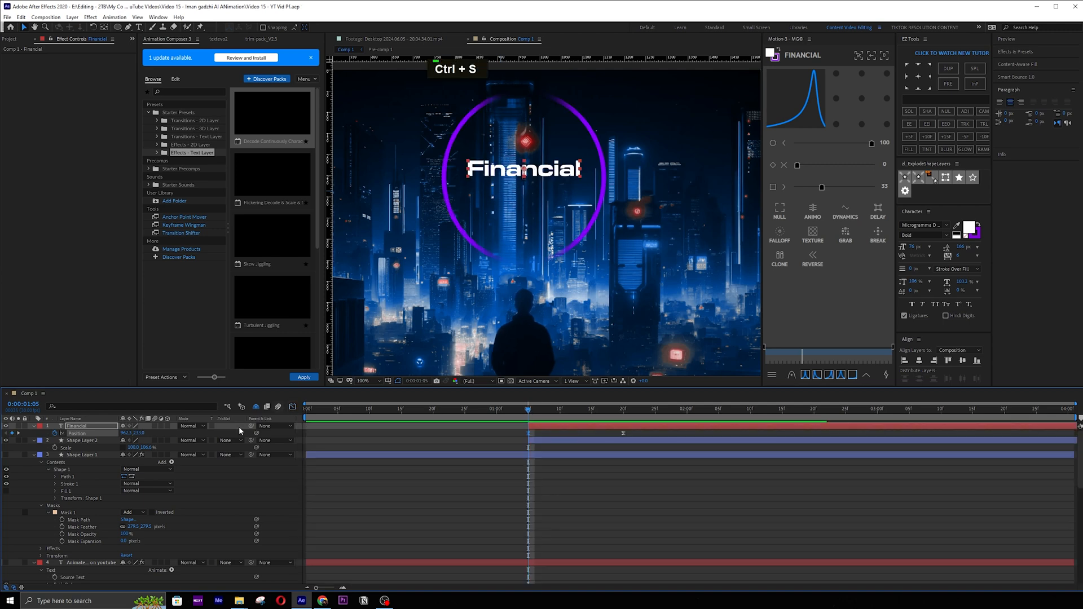
Copy the character-offset text animator from the "Animate" title layer onto the "Financial" layer at 0:00:01:05 and show its keyframes.
scroll(49, 520, down, 4)
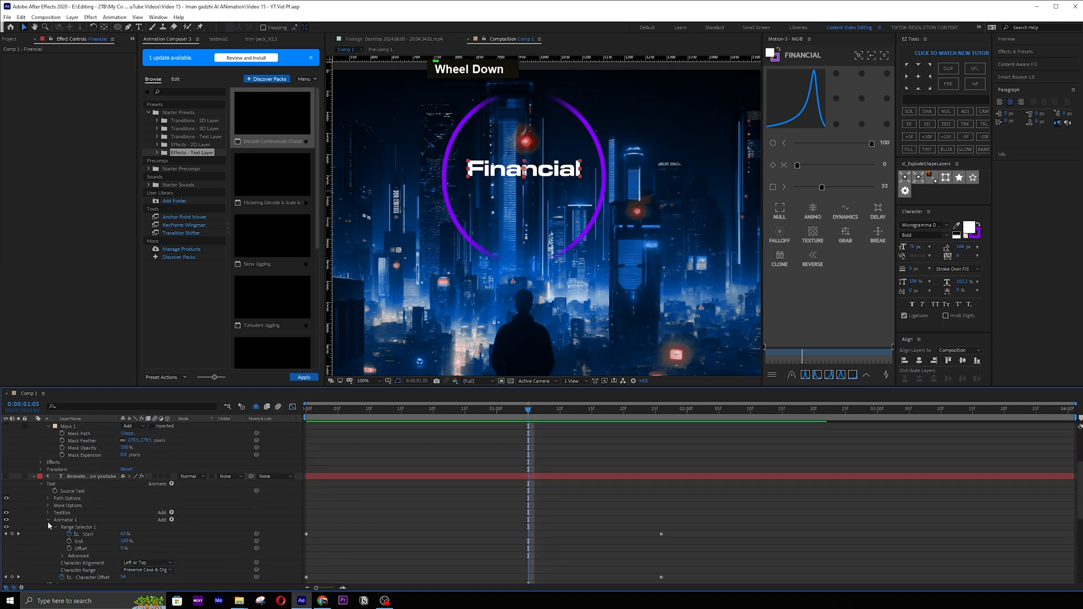
scroll(71, 520, up, 5)
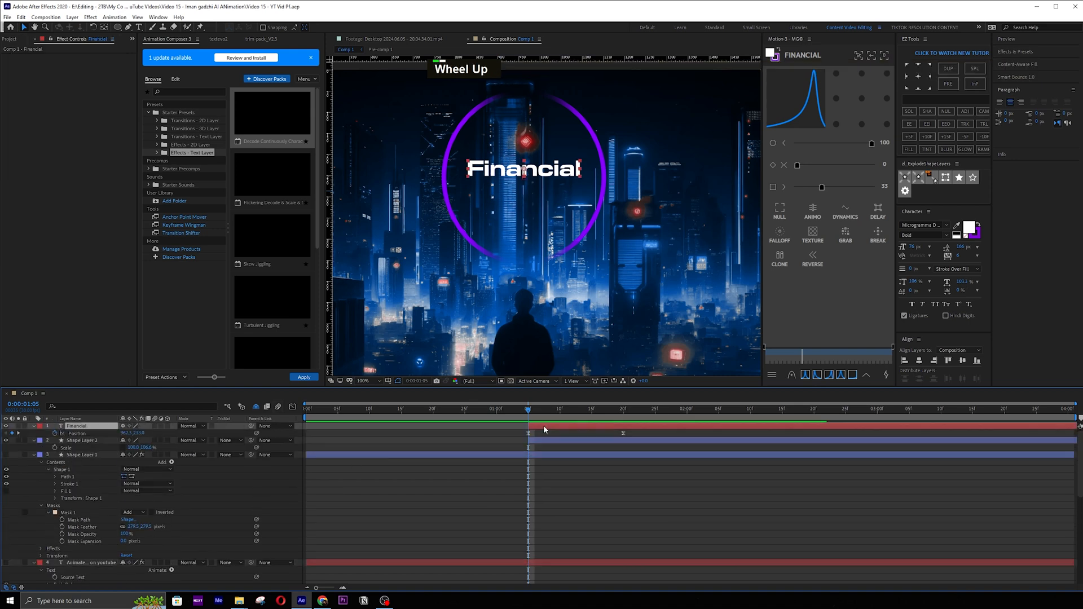
key(ctrl+v)
click(793, 409)
key(u)
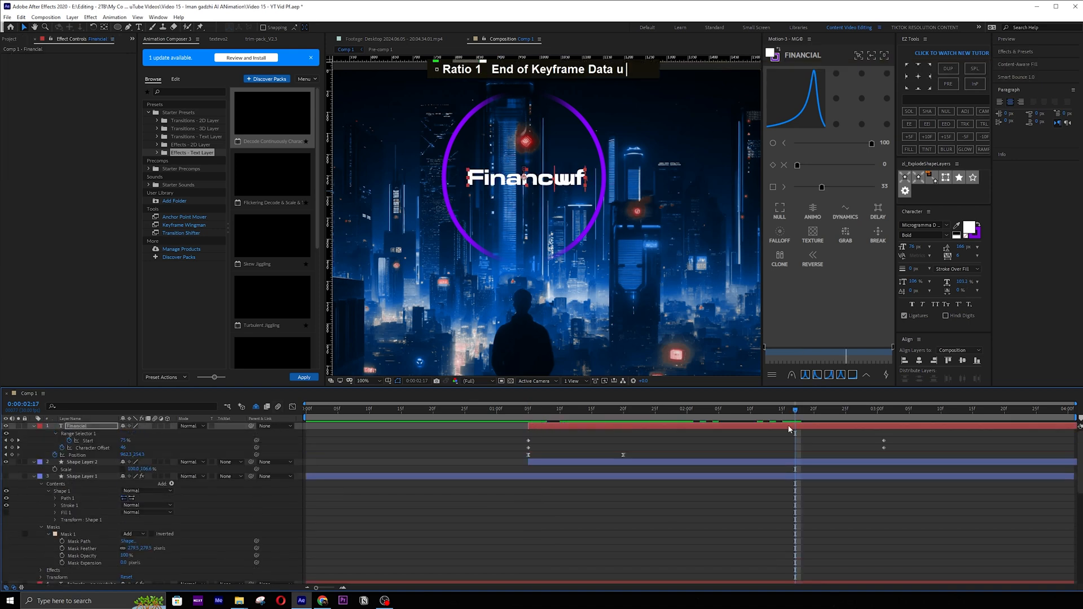
Move the ending Start and Character Offset keyframes to 0:00:01:23, ease both keyframe pairs and preview the text reveal.
drag(903, 437, 861, 459)
click(642, 409)
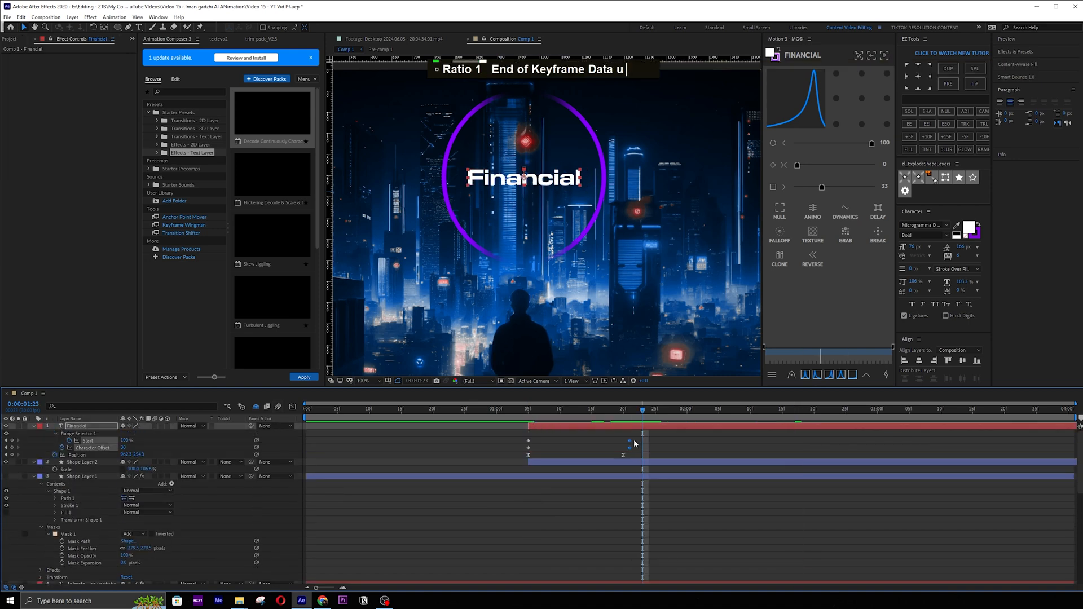
drag(629, 441, 642, 441)
click(521, 409)
drag(675, 436, 523, 447)
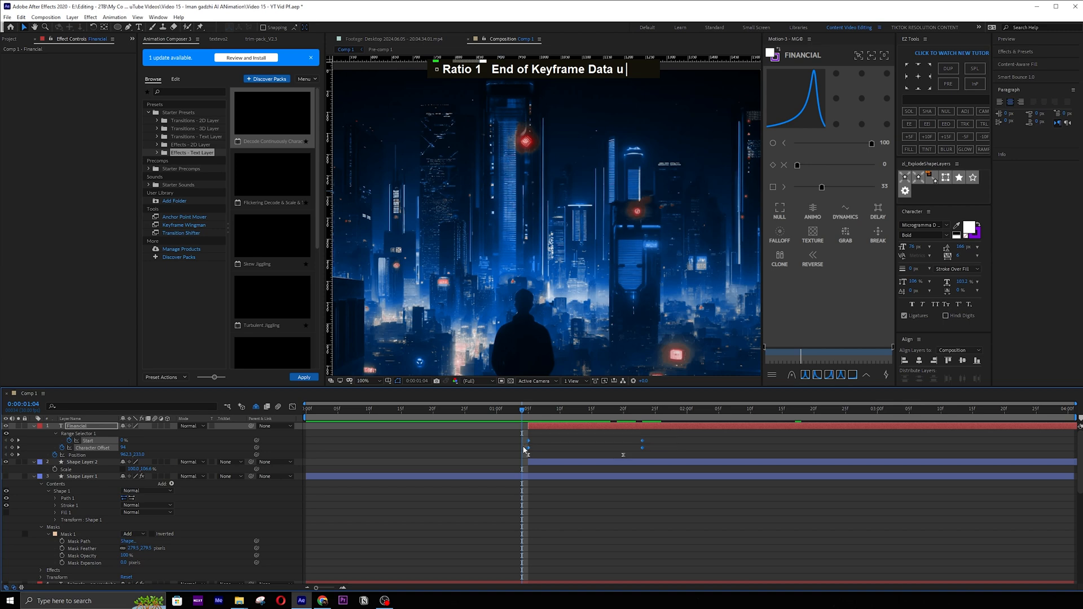
click(816, 375)
key(space)
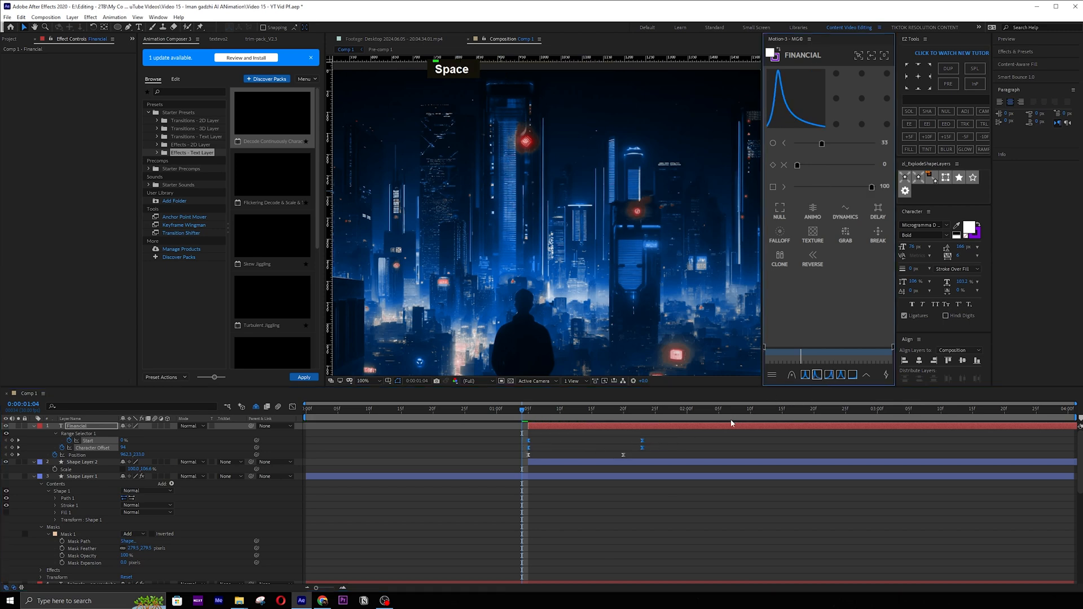
key(space)
key(space)
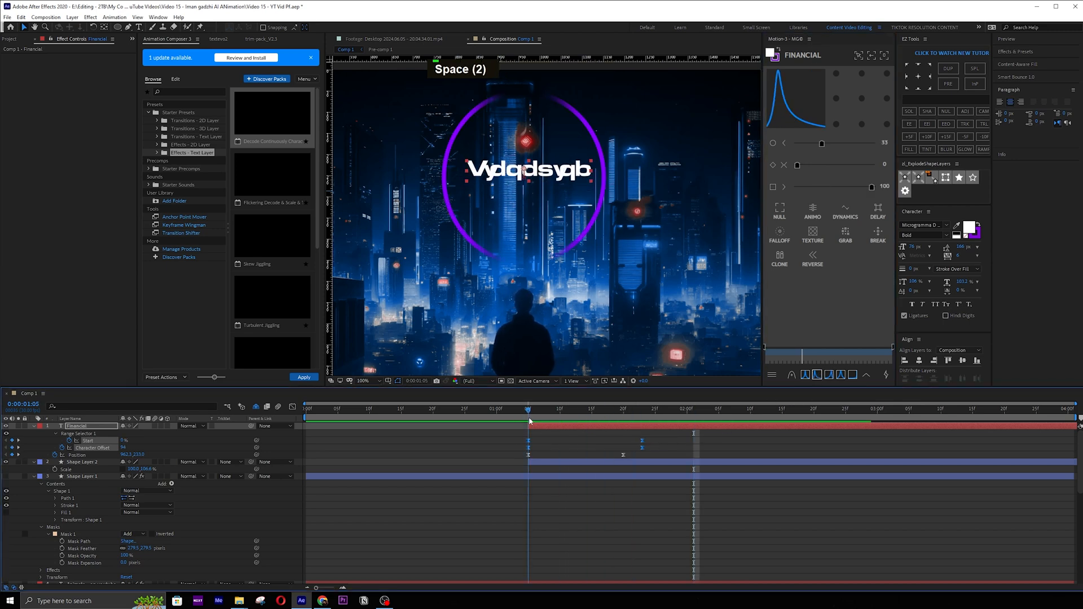
Add an Opacity property to the "Financial" text's Animator 1, set it to 0% and preview the reveal.
double_click(34, 425)
click(106, 469)
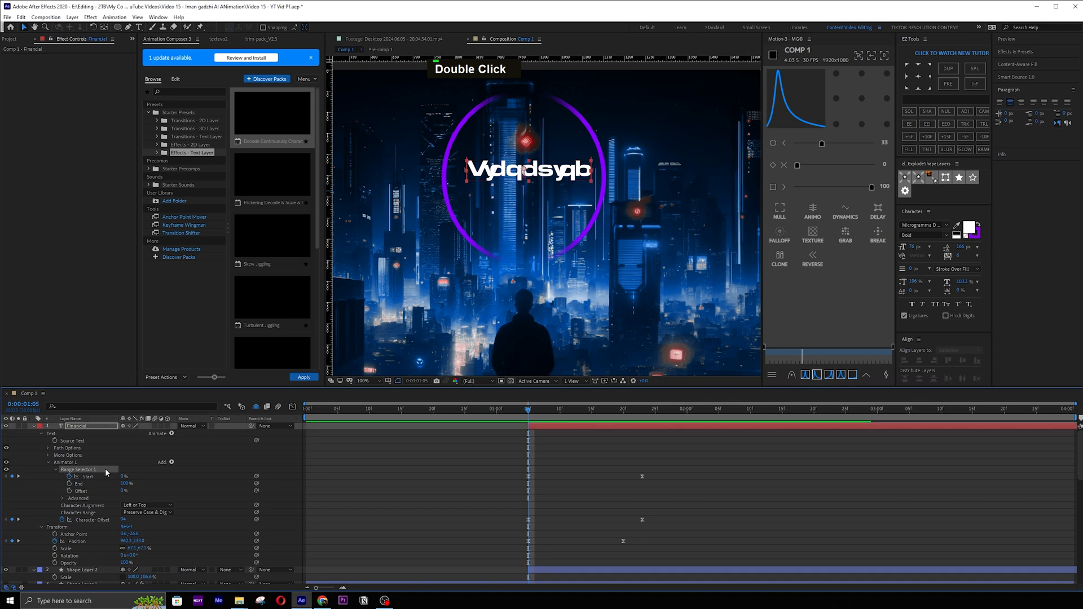
click(171, 462)
mouse_move(197, 466)
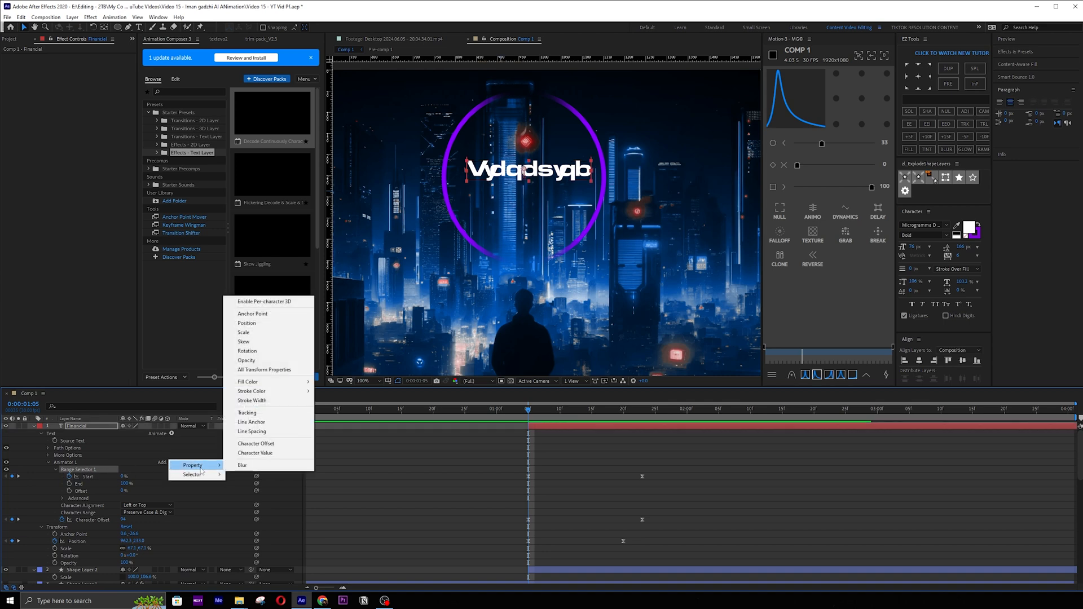
click(246, 360)
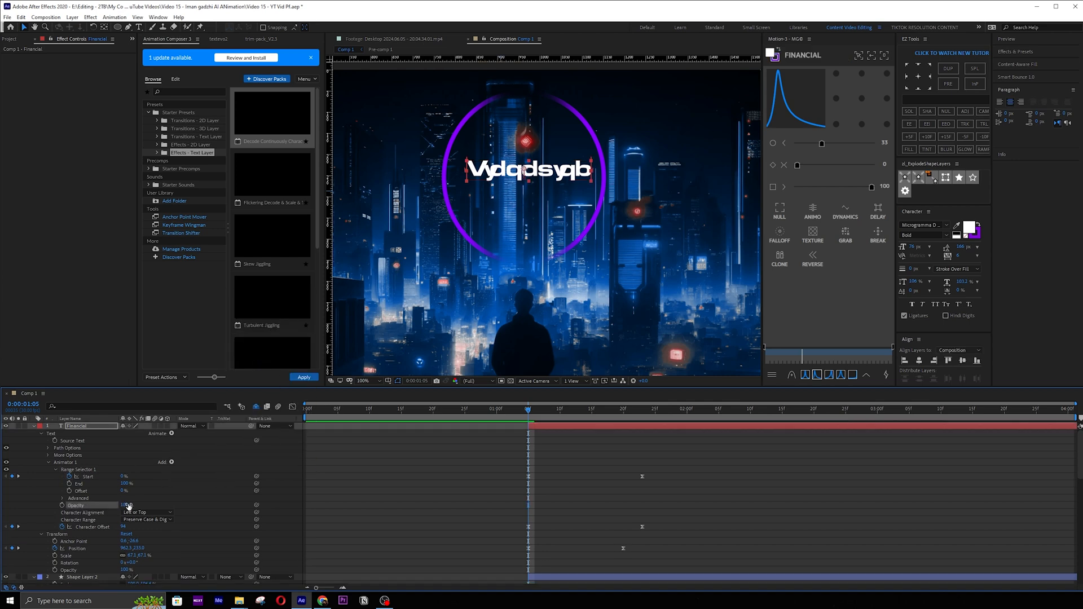
drag(129, 506, 72, 505)
drag(527, 408, 652, 389)
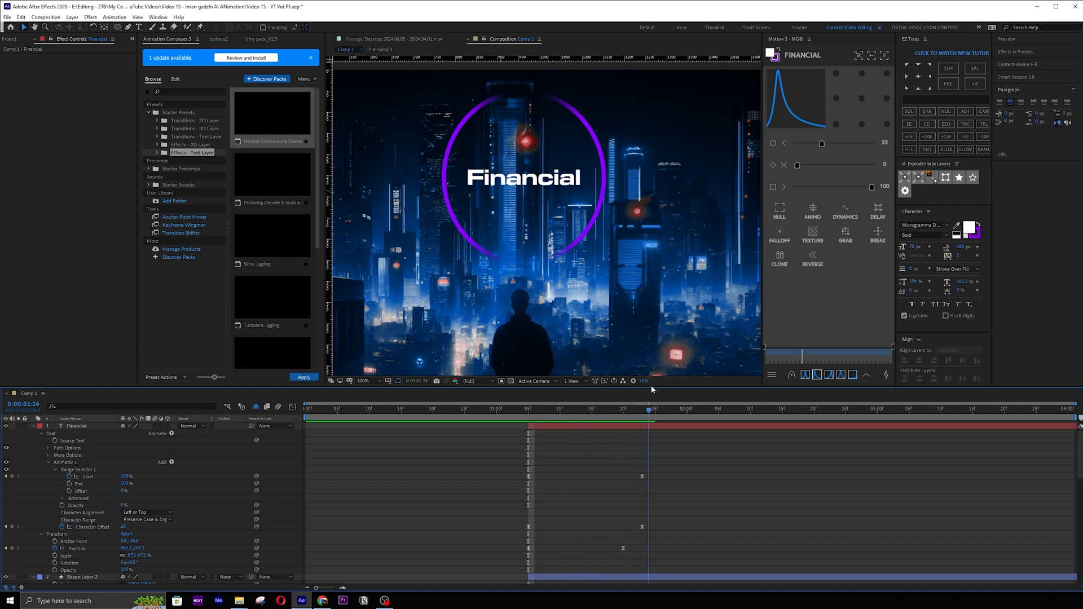
key(space)
key(space)
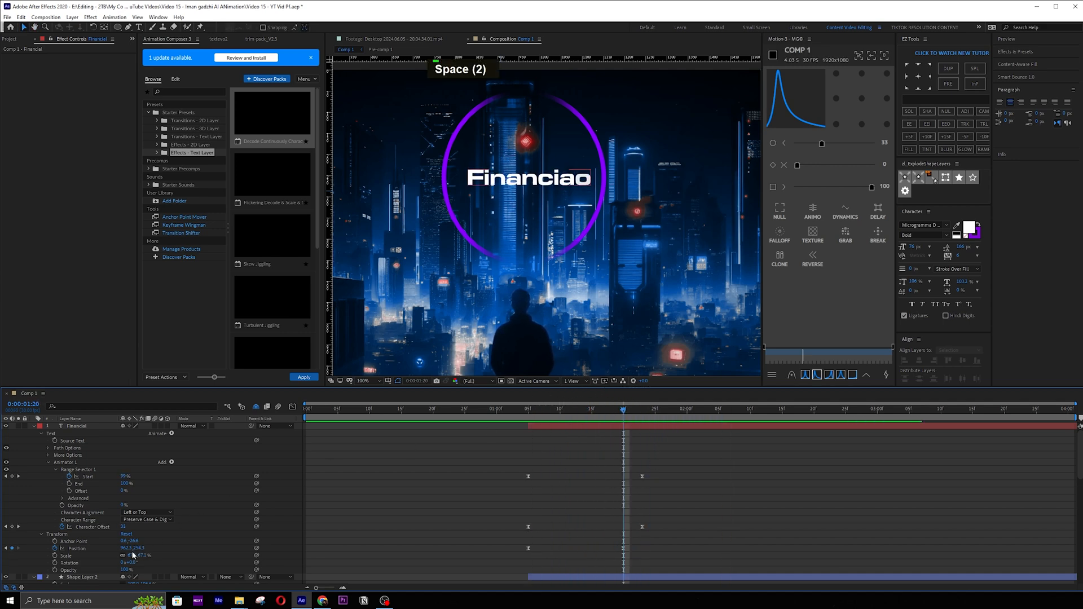
Move the ending Character Offset keyframe out to about 0:00:03:11 and preview the scrambled text from 0:00:01:05.
click(92, 527)
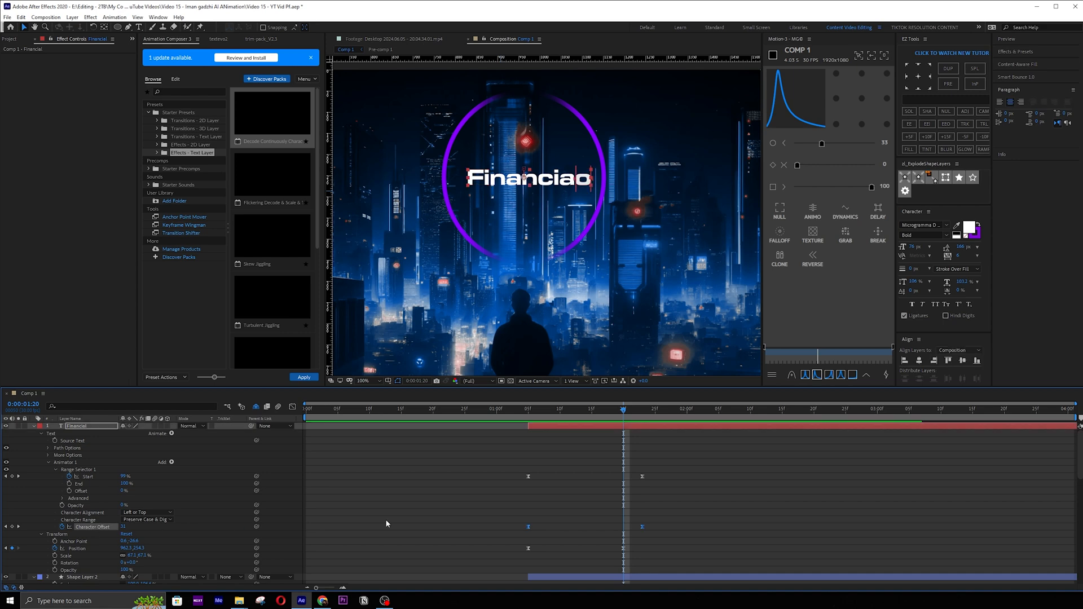
click(767, 530)
key(k)
drag(644, 528, 947, 527)
drag(642, 410, 528, 415)
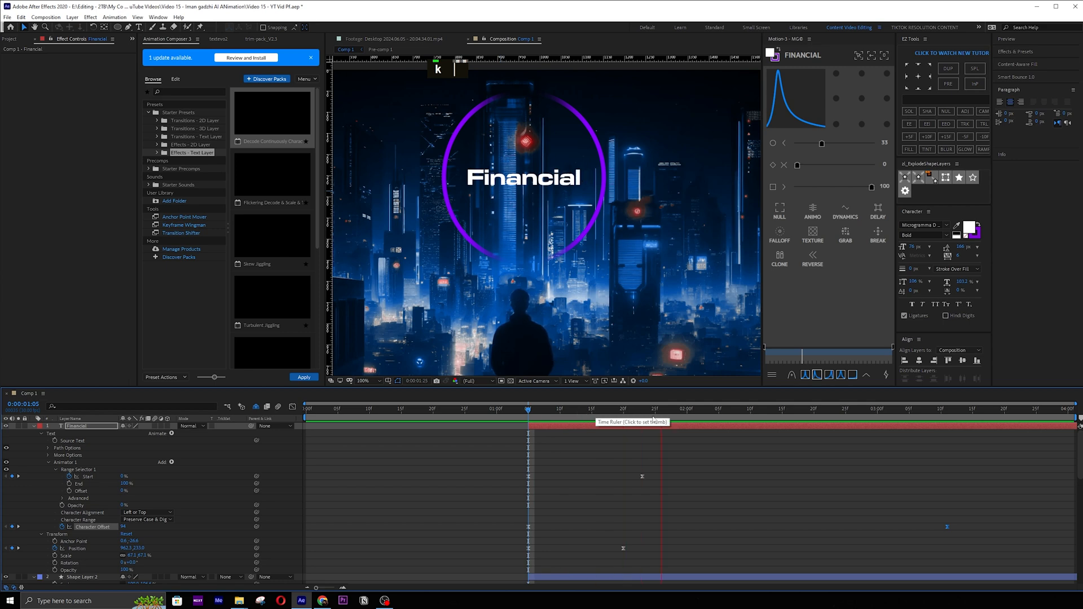
key(space)
key(space)
key(space)
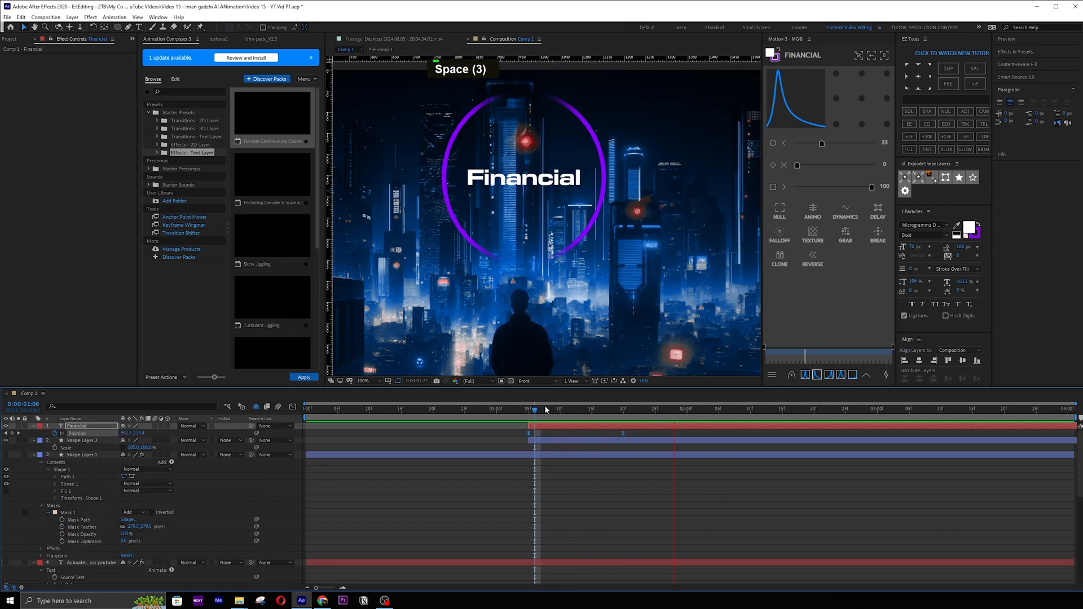
Save the project and draw a wide elliptical mask on the circle's shape layer, just below the ring, at 0:00:01:05.
click(528, 409)
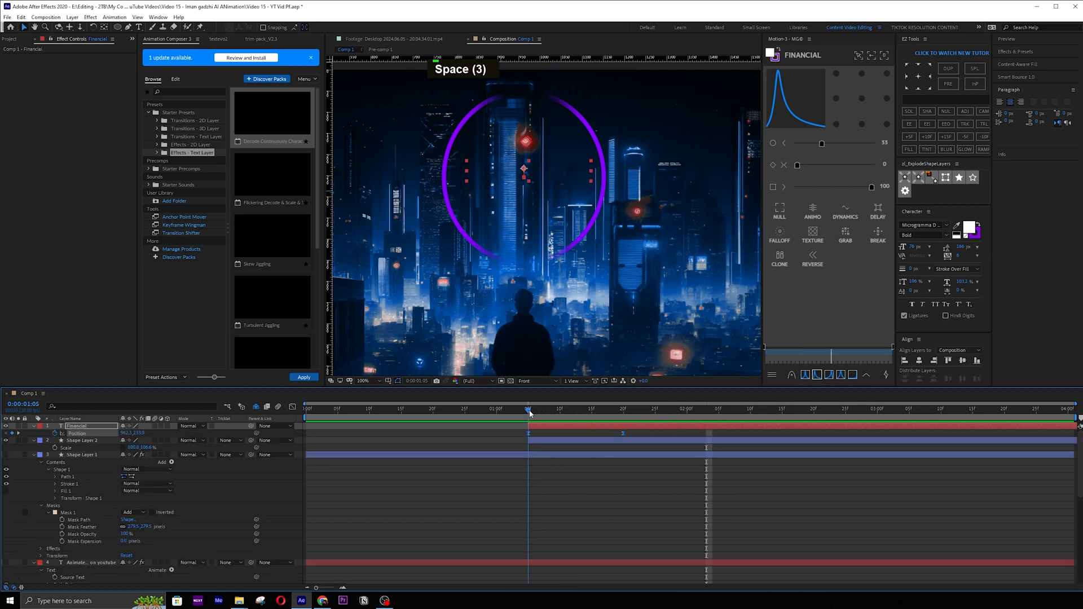
key(ctrl+s)
click(545, 248)
scroll(545, 248, down, 1)
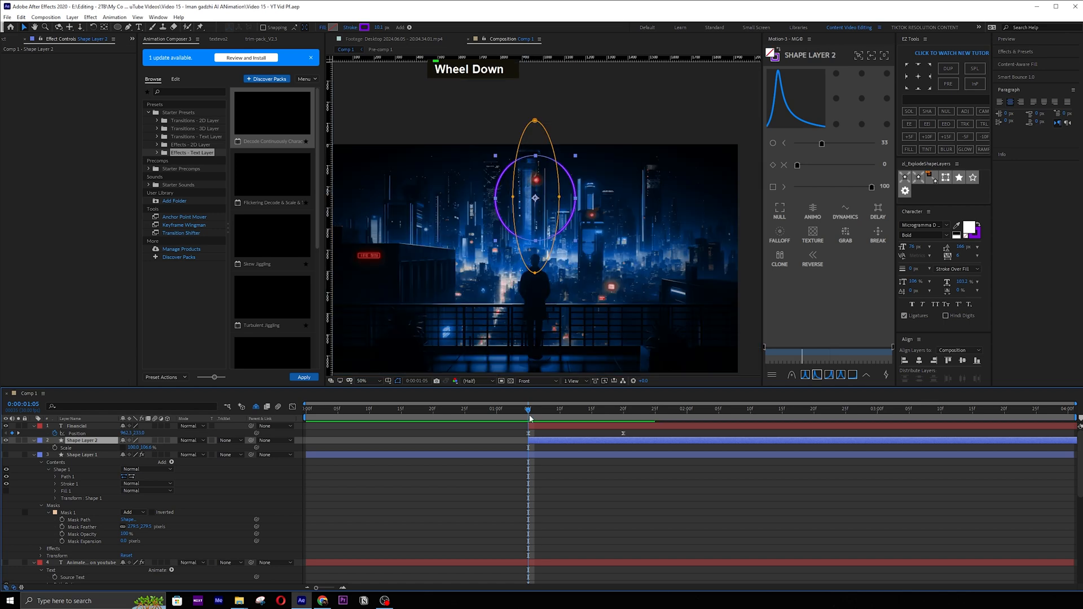
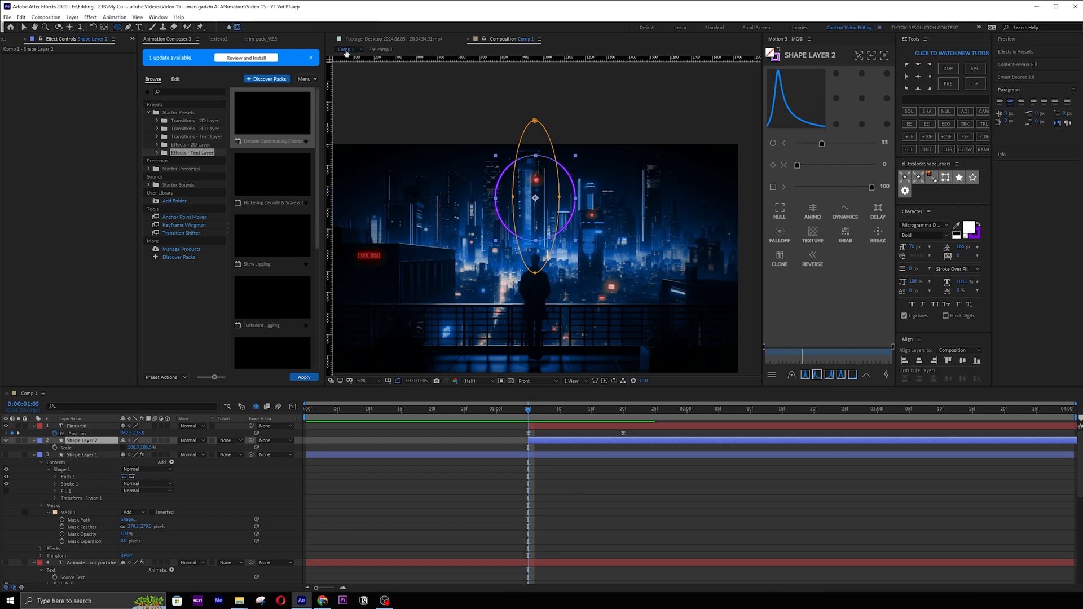
drag(451, 262, 635, 367)
key(space)
Keyframe the new elliptical mask's Mask Path at 0:00:01:05.
click(62, 461)
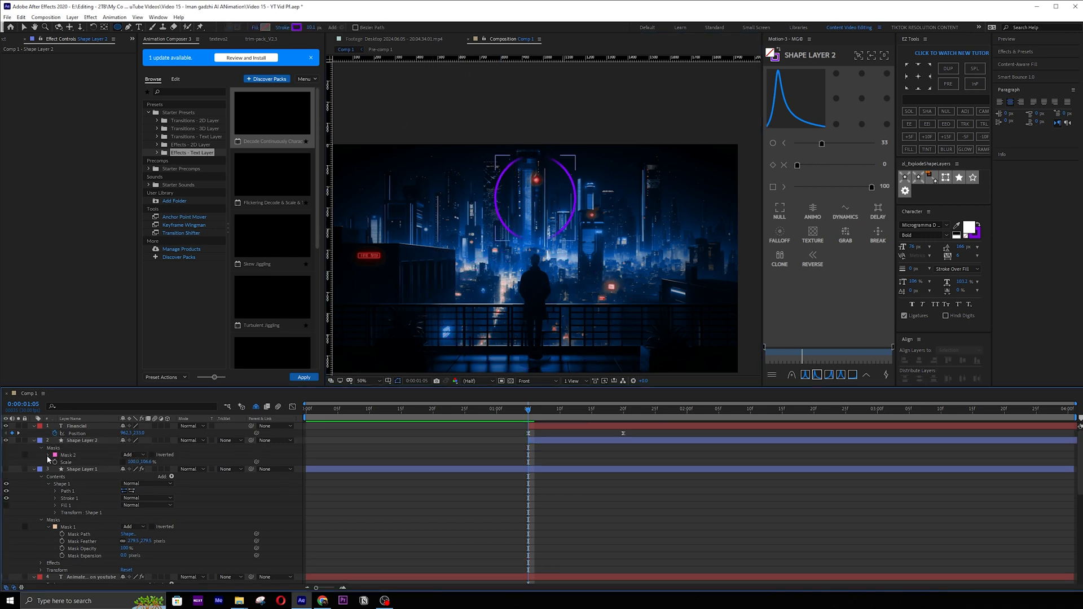
click(48, 455)
click(68, 454)
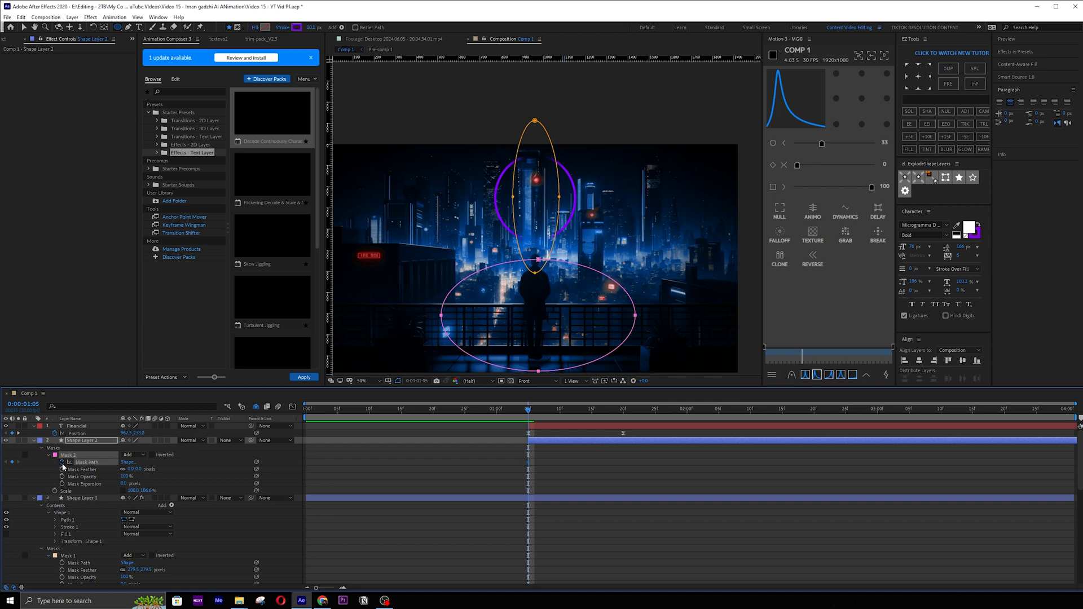
key(space)
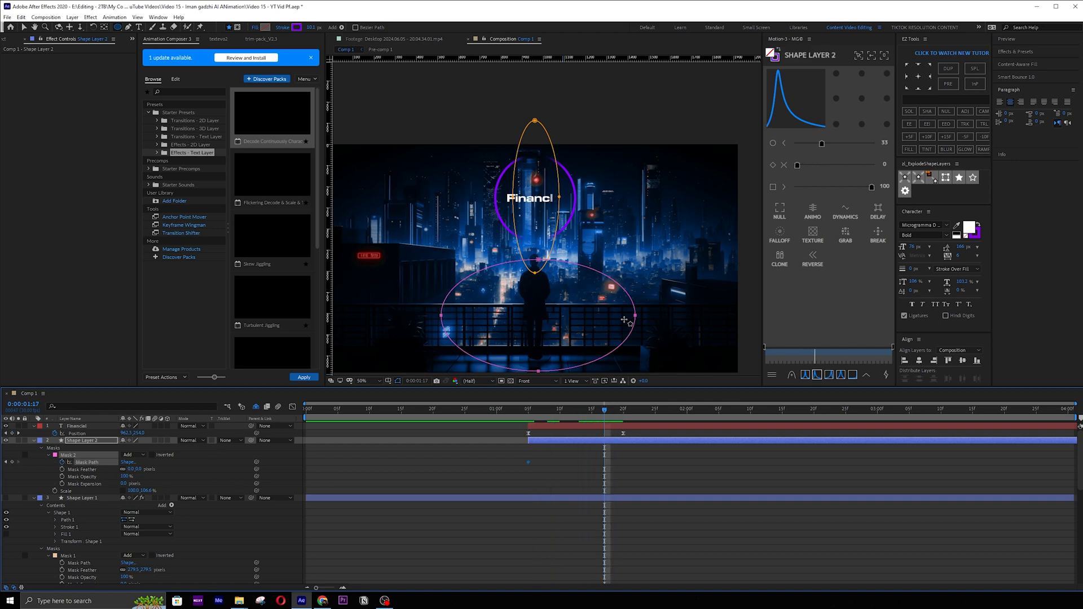
Set the new elliptical mask to Intersect, keyframe it raised over the ring at 0:00:01:17, and adjust its start position at 0:00:01:05.
key(v)
drag(604, 409, 540, 410)
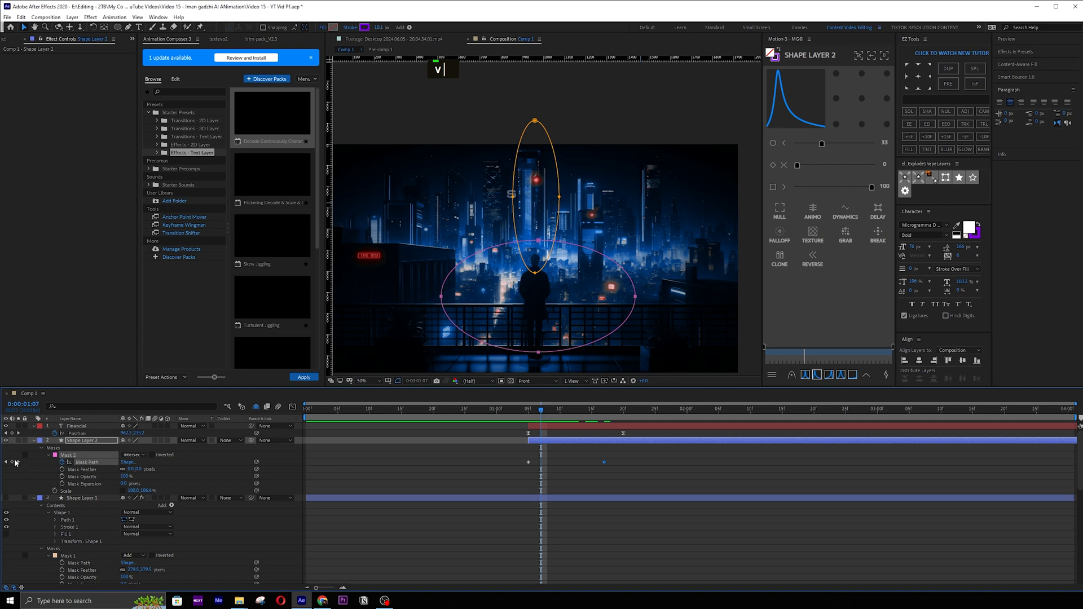
drag(522, 459, 532, 466)
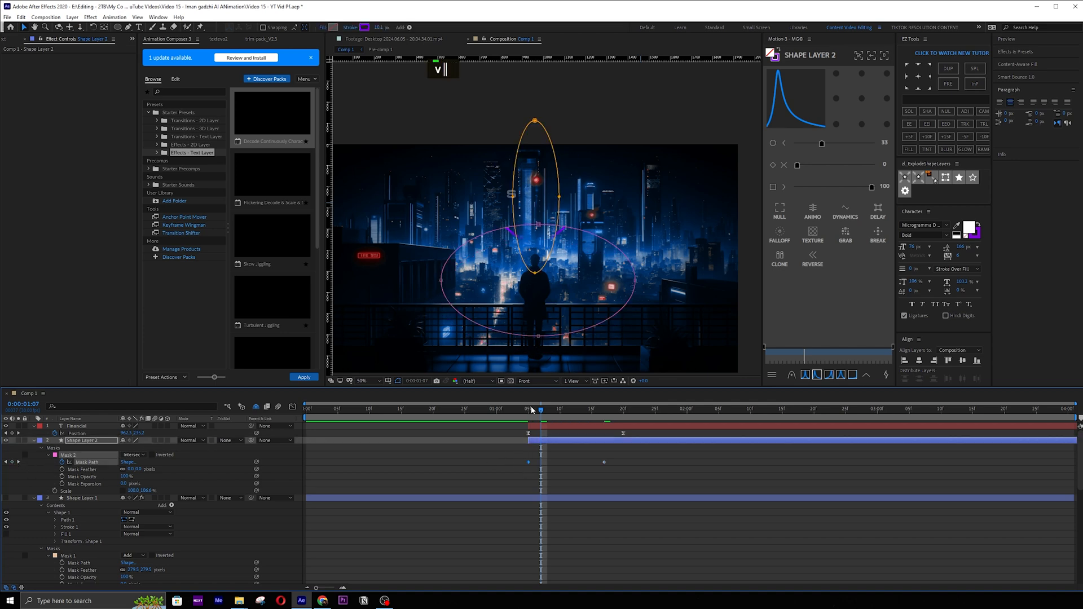
mouse_move(533, 408)
mouse_down()
mouse_move(606, 403)
mouse_move(528, 408)
mouse_up()
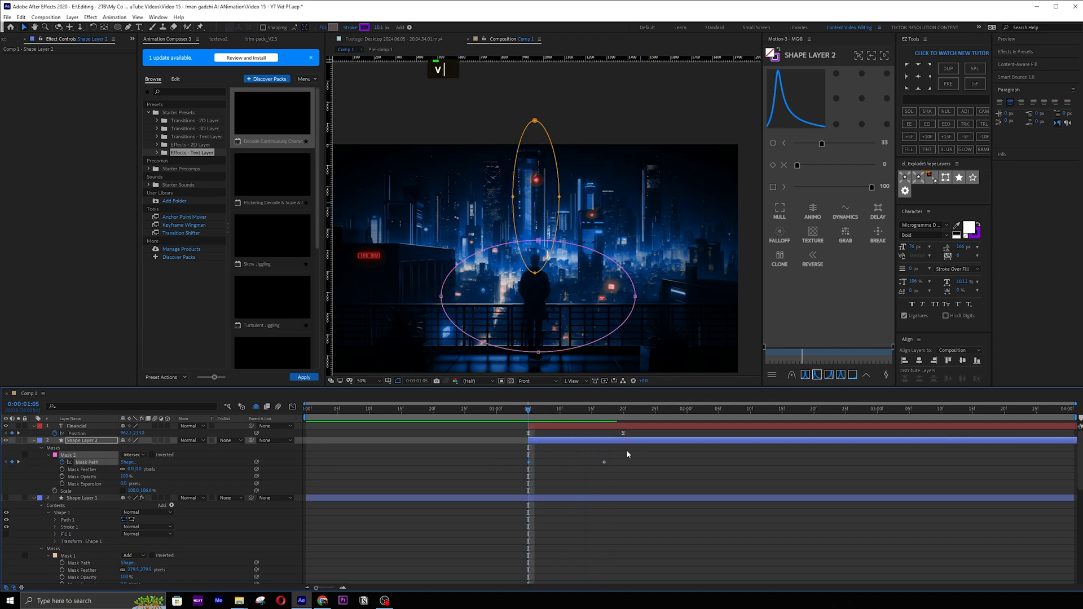
Move the ending Mask Path keyframe to 0:00:01:24, save the project and select both Mask Path keyframes.
mouse_move(603, 460)
mouse_down()
mouse_move(616, 463)
mouse_move(604, 464)
mouse_up()
key(ctrl+s)
drag(719, 456, 545, 467)
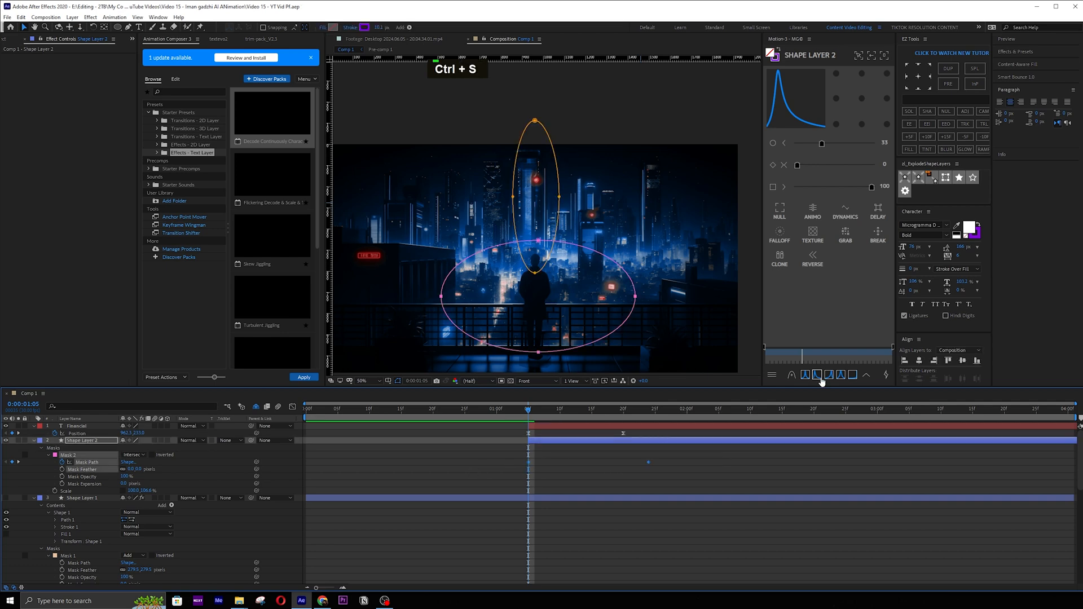
Ease the Mask Path keyframes with Motion 3's 100/0/33 curve, preview the wipe from 0:00:01:05 and save the project.
double_click(817, 375)
key(space)
key(space)
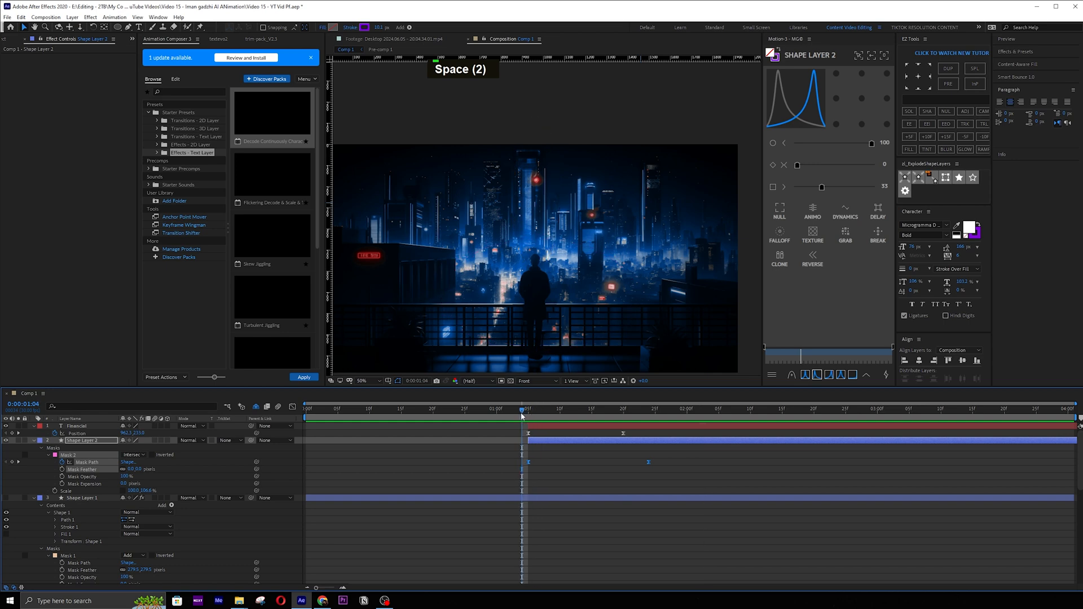
key(space)
key(space)
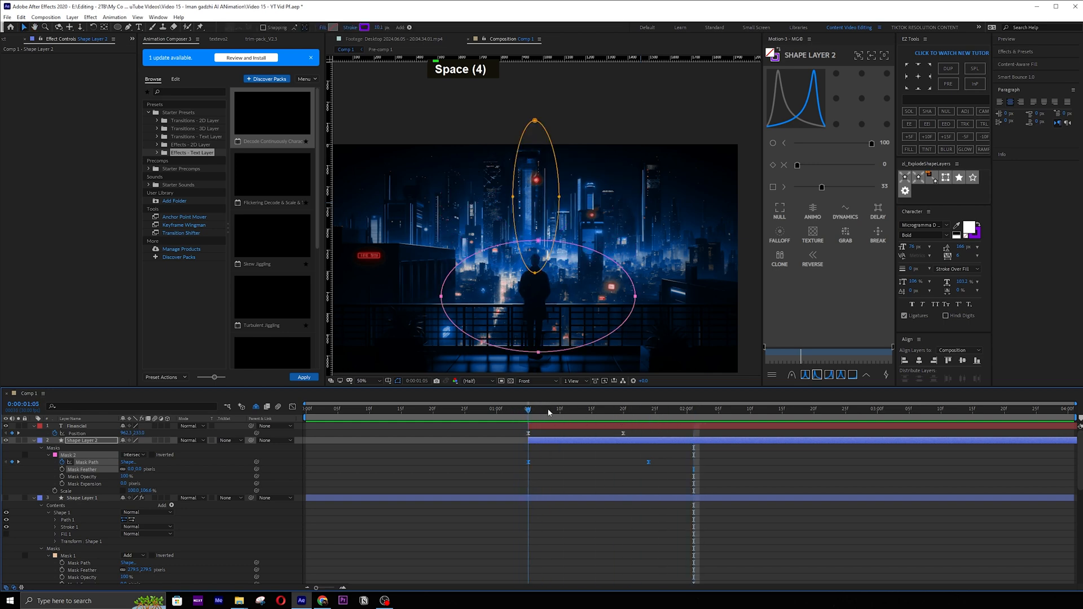
key(ctrl+s)
Collapse the properties of all layers and duplicate the "Financial" text together with its ring, Shape Layer 2.
key(ctrl+a)
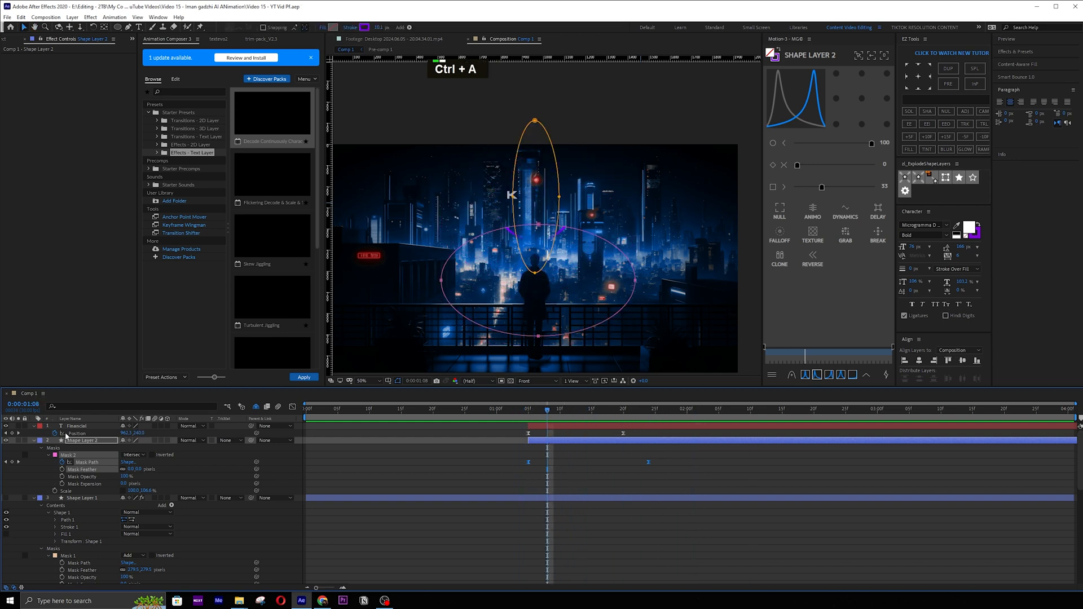
key(ctrl+a)
click(34, 426)
click(636, 507)
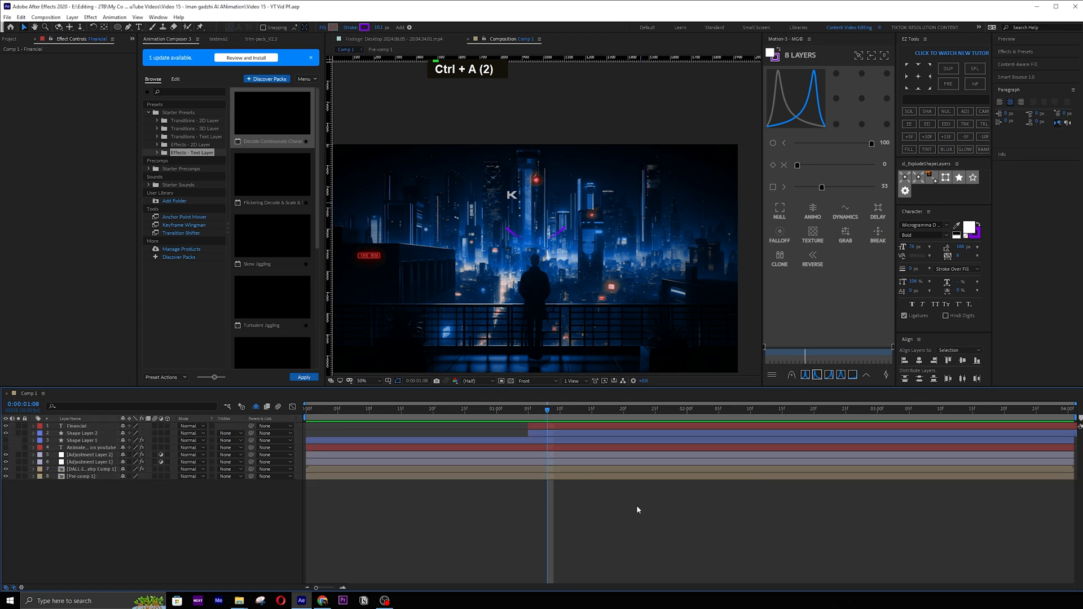
click(75, 427)
shift+click(79, 433)
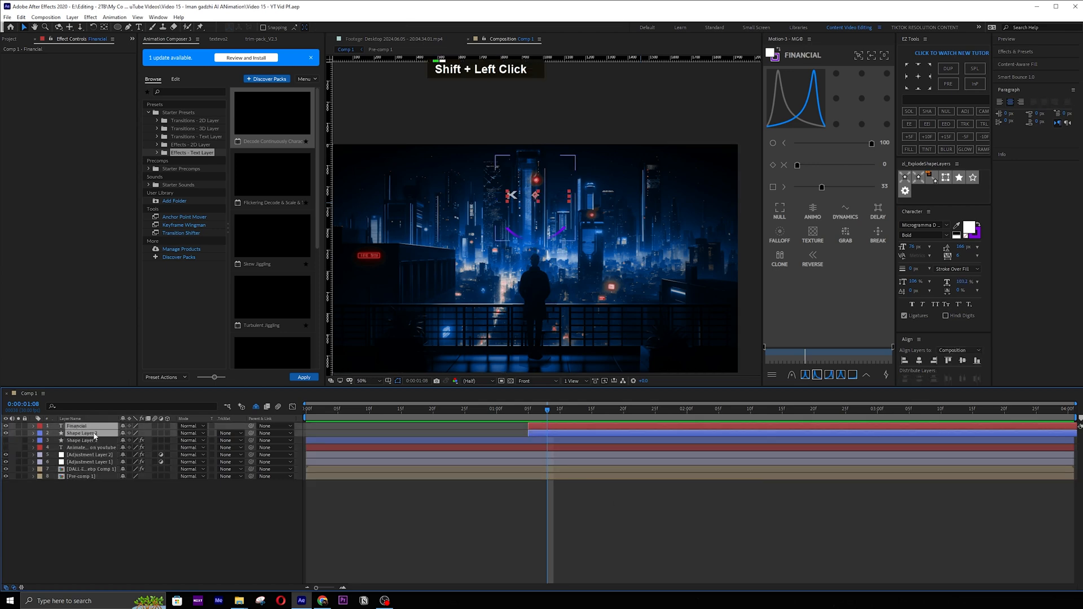
key(ctrl+d)
Undo the last changes made to the duplicated text and ring at 0:00:02:12.
drag(561, 416, 763, 415)
key(ctrl+z)
key(ctrl+z)
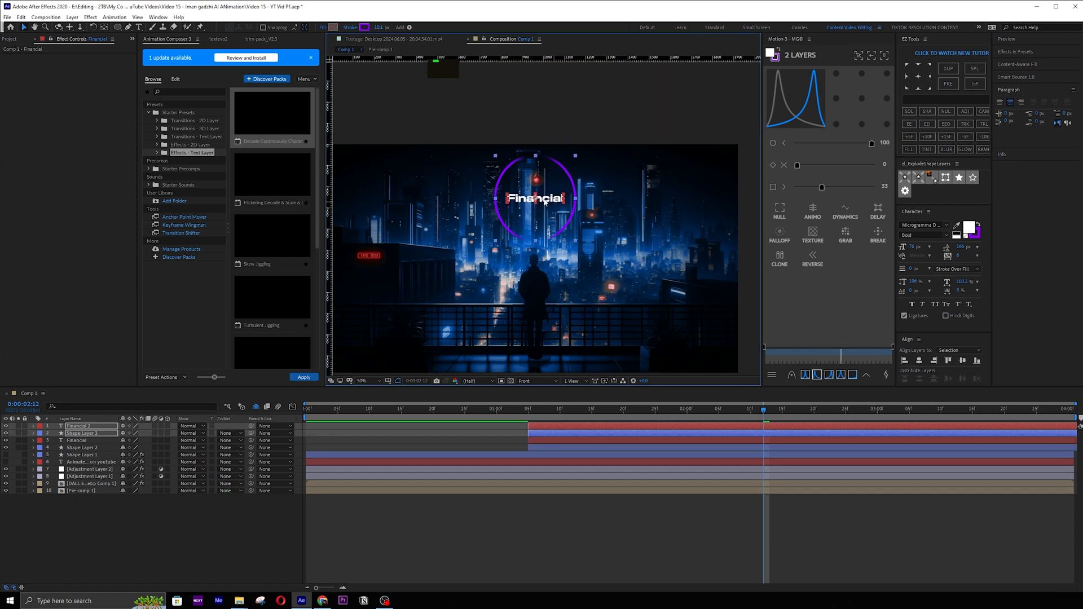
click(775, 220)
key(ctrl+z)
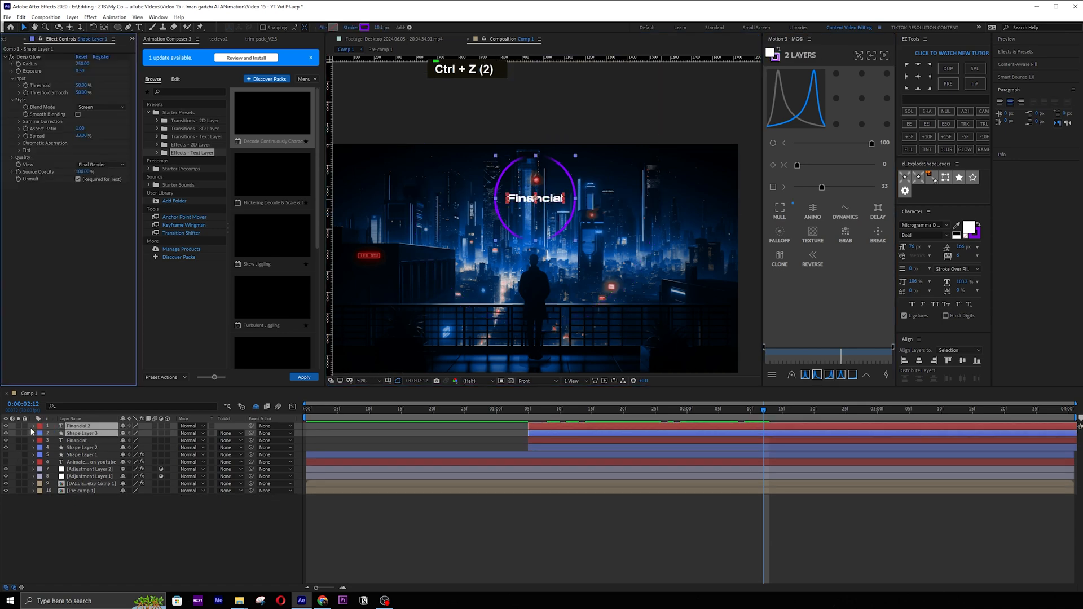
Give the duplicated Financial 2 and Shape Layer 3 layers the Sea Foam label colour.
click(39, 430)
click(73, 342)
click(157, 574)
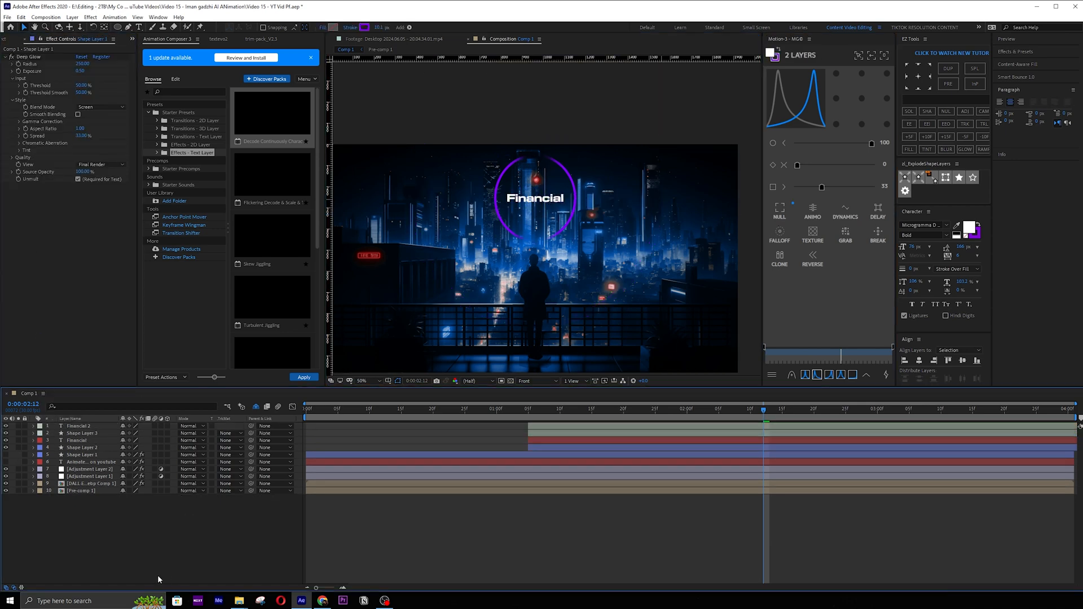
Create a null object and place it at the centre of the ring.
right_click(148, 450)
mouse_move(214, 455)
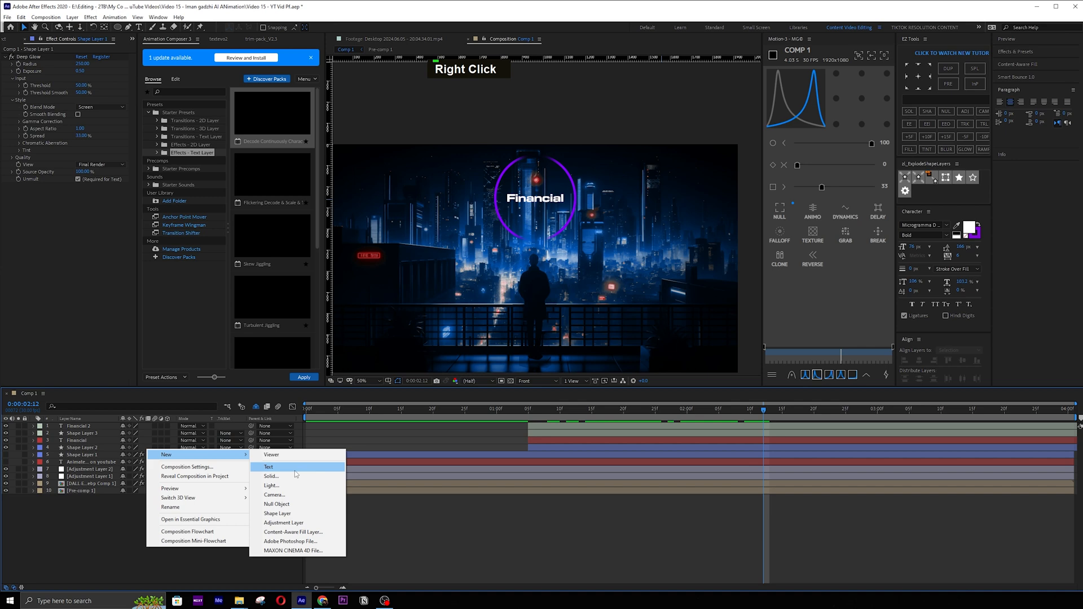
click(279, 503)
drag(536, 261, 542, 195)
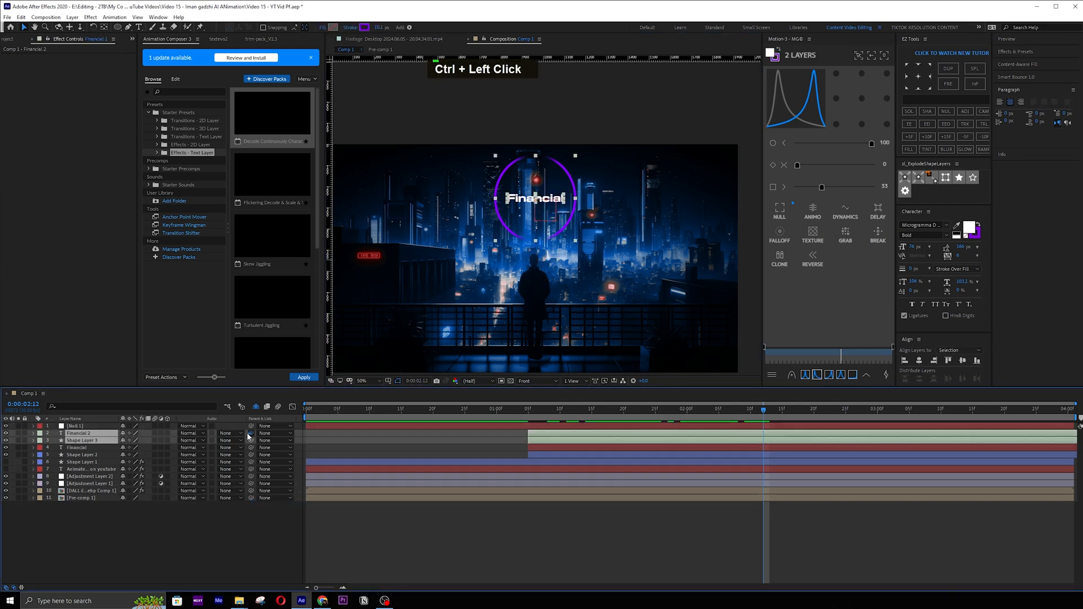
Parent Financial 2 and Shape Layer 3 to Null 1 and set the null's X position to 1389, beside the first ring.
drag(251, 433, 302, 437)
click(101, 426)
key(p)
Copy and paste Null 1 with its parented text and ring, and give the copies the Pink label colour.
shift+click(89, 448)
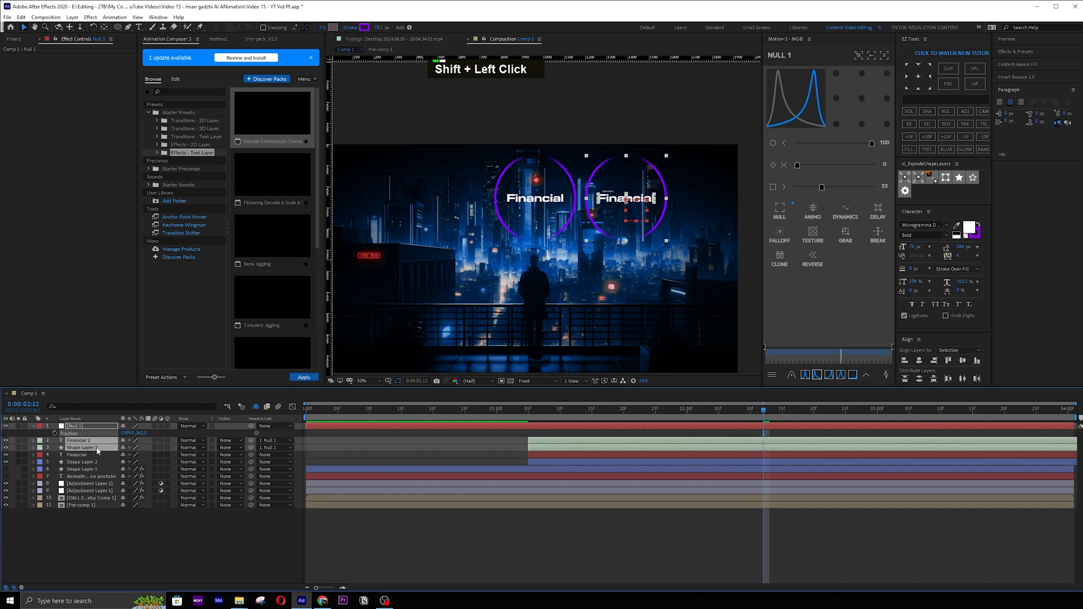
key(ctrl+c)
key(ctrl+v)
click(39, 428)
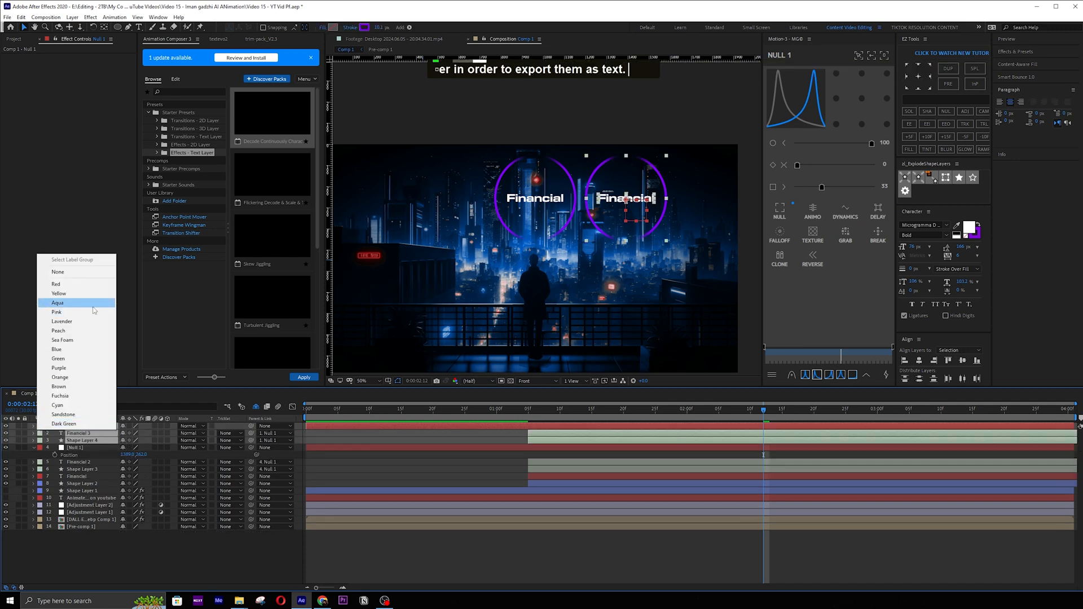
click(59, 309)
click(123, 540)
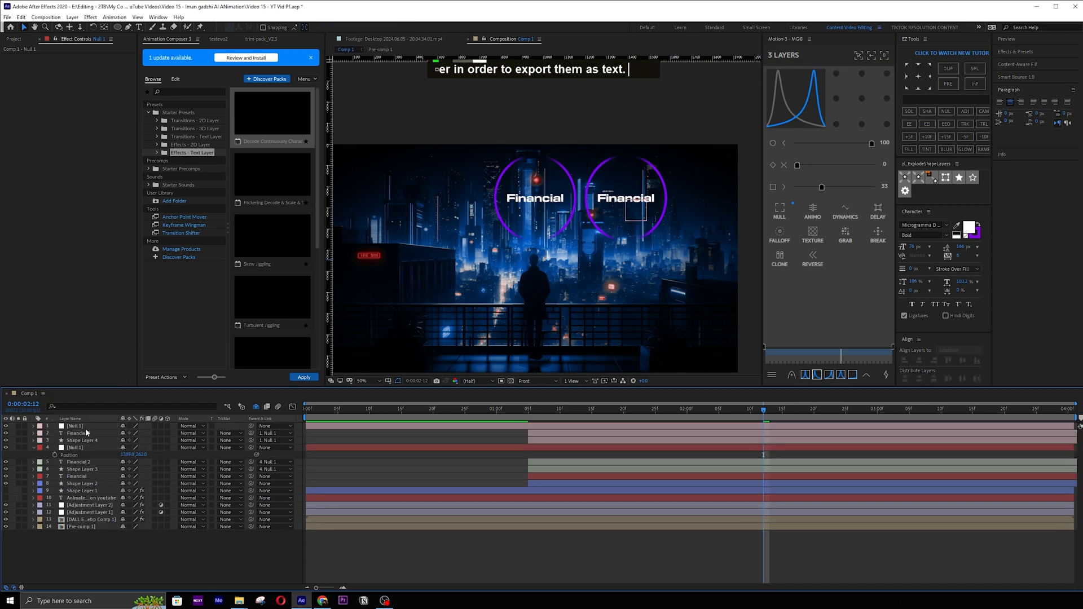
Set the copied null's X position to 1817 so the third ring sits beside the second.
click(85, 427)
key(p)
drag(125, 433, 303, 431)
ctrl+click(90, 455)
click(782, 436)
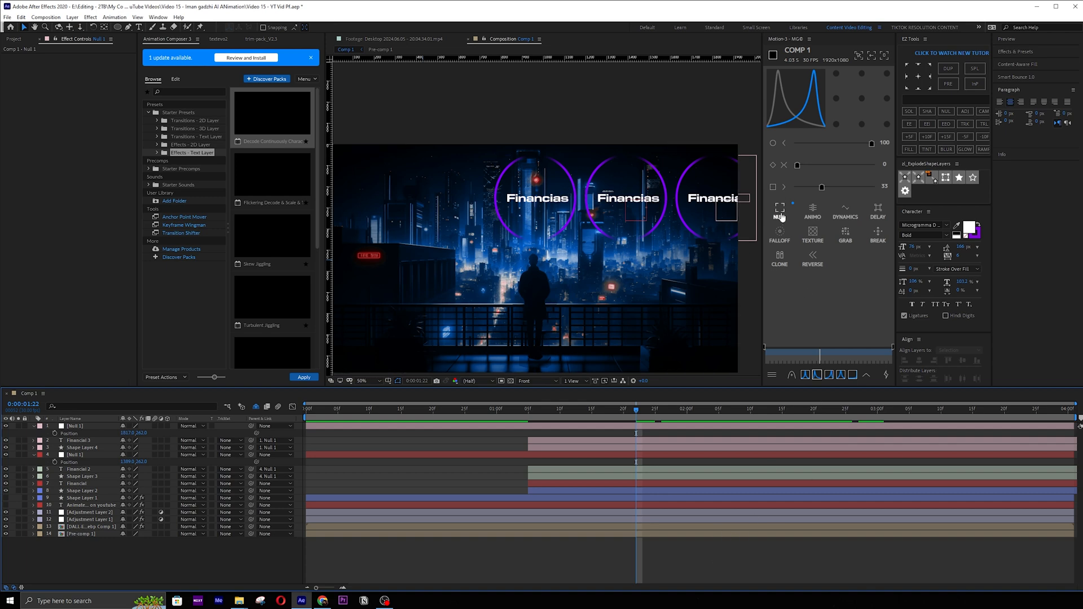
Create a master null with Motion 3 and parent both Null 1 layers to it.
click(781, 211)
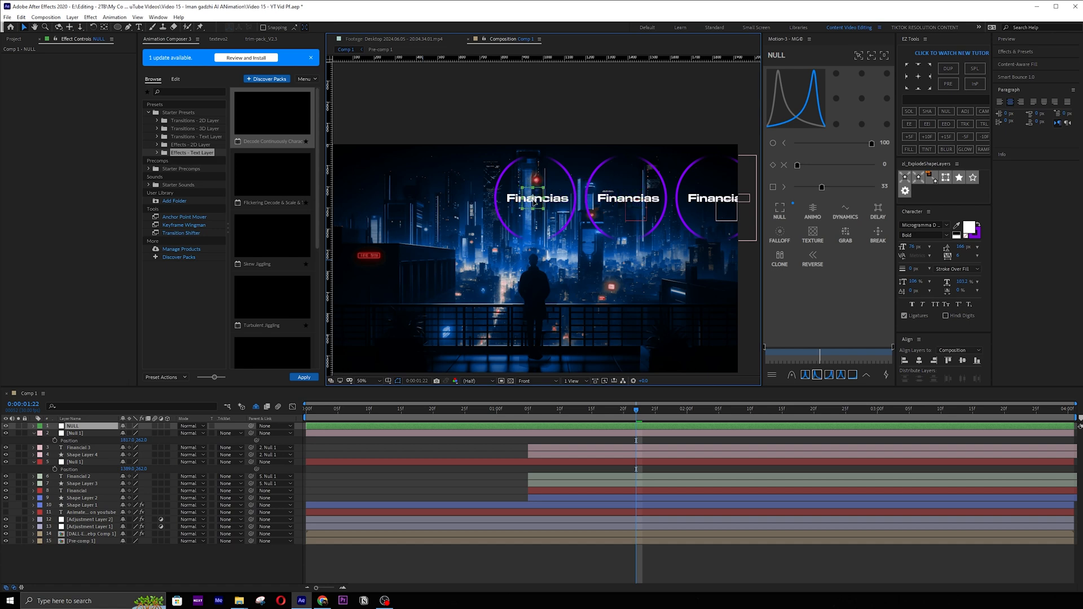
click(88, 433)
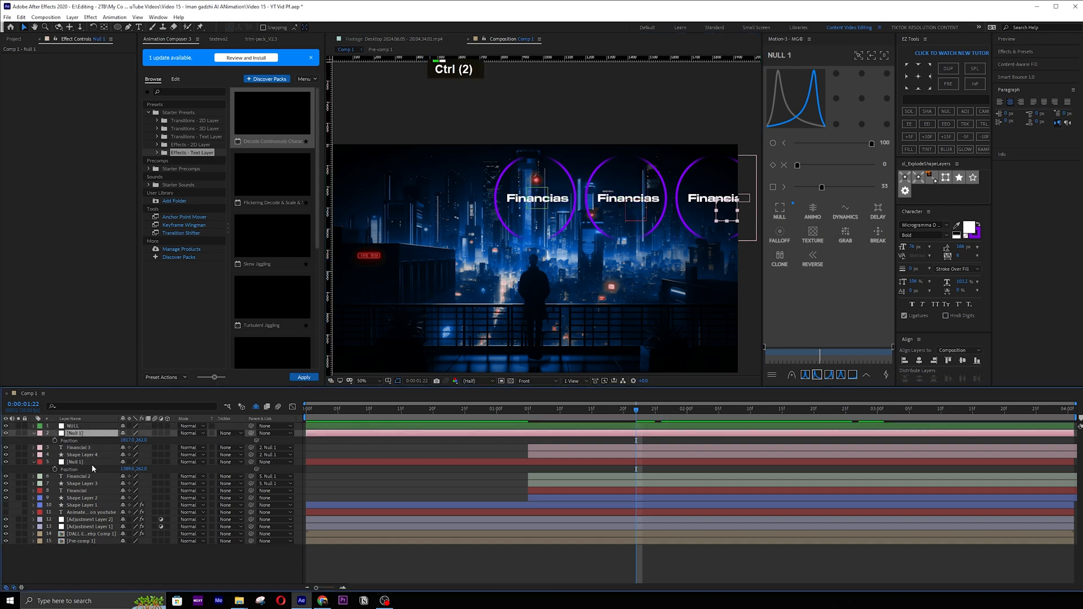
ctrl+click(91, 462)
drag(251, 433, 75, 426)
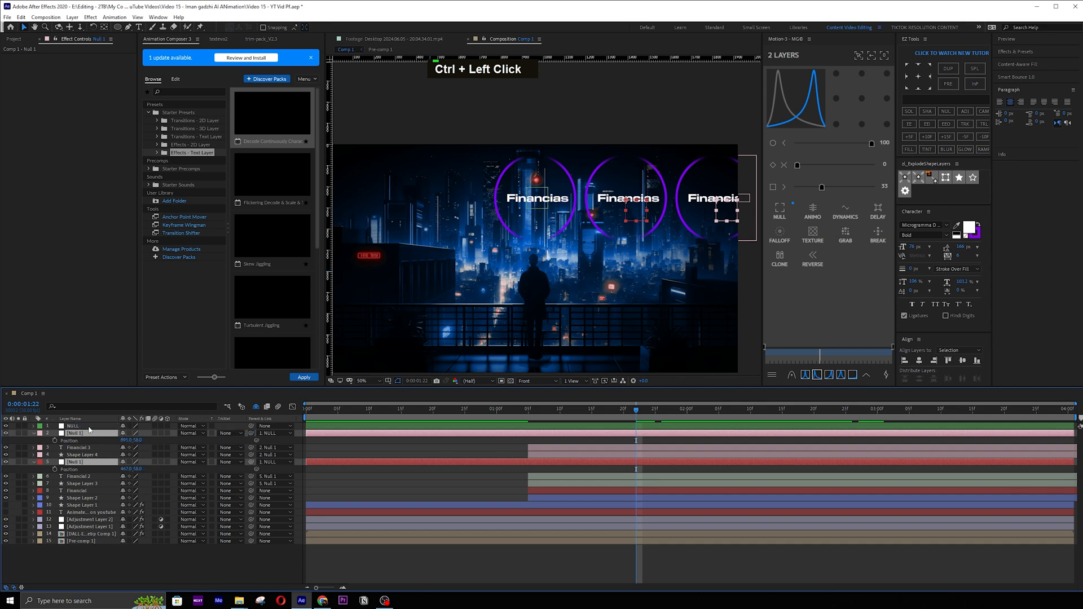
Give the original "Financial" text and Shape Layer 2 the Yellow label colour.
click(84, 477)
ctrl+click(84, 484)
click(80, 491)
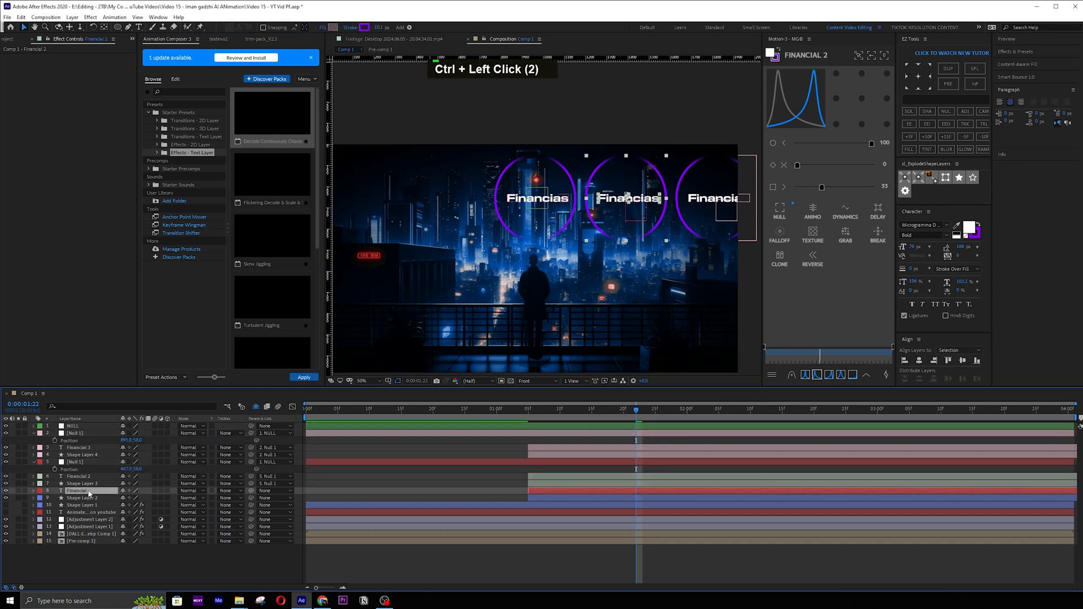
ctrl+click(80, 498)
click(40, 498)
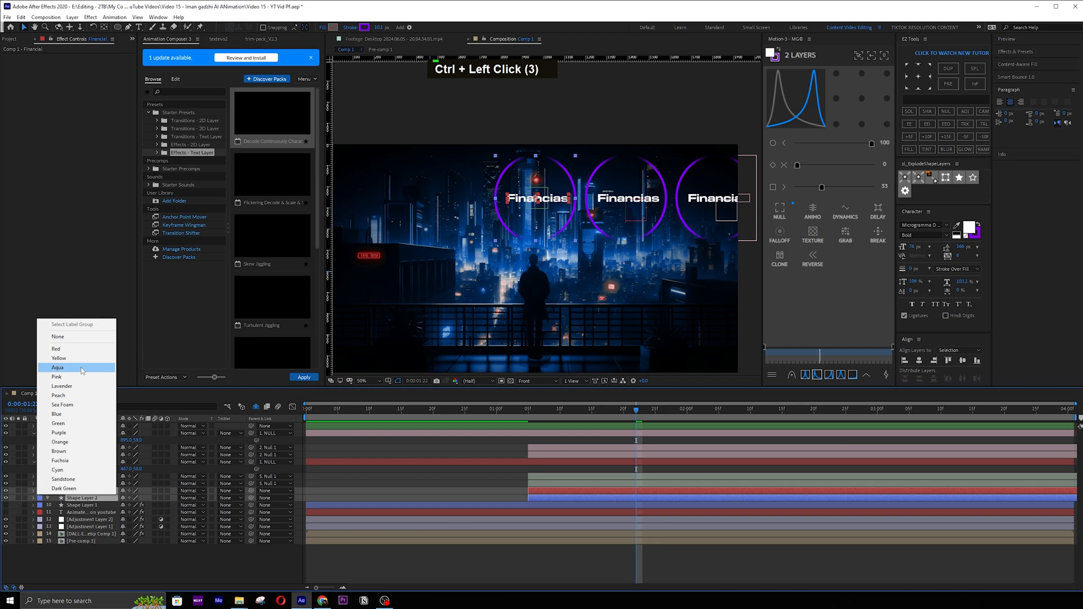
click(57, 349)
click(40, 495)
click(79, 359)
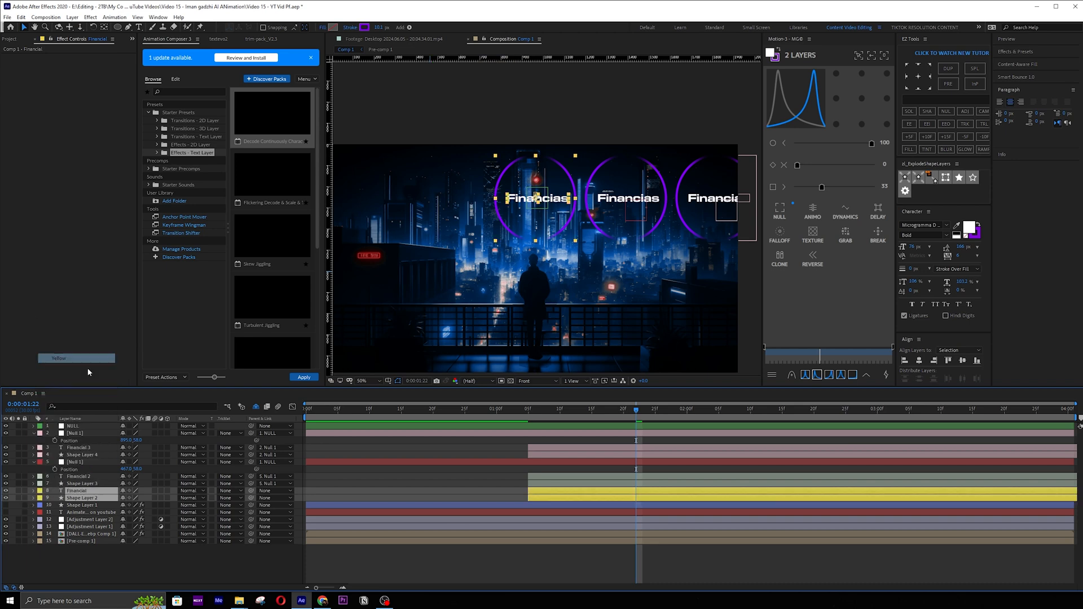
Create a Motion 3 control null for the original text and ring, and parent it to the master NULL.
click(779, 212)
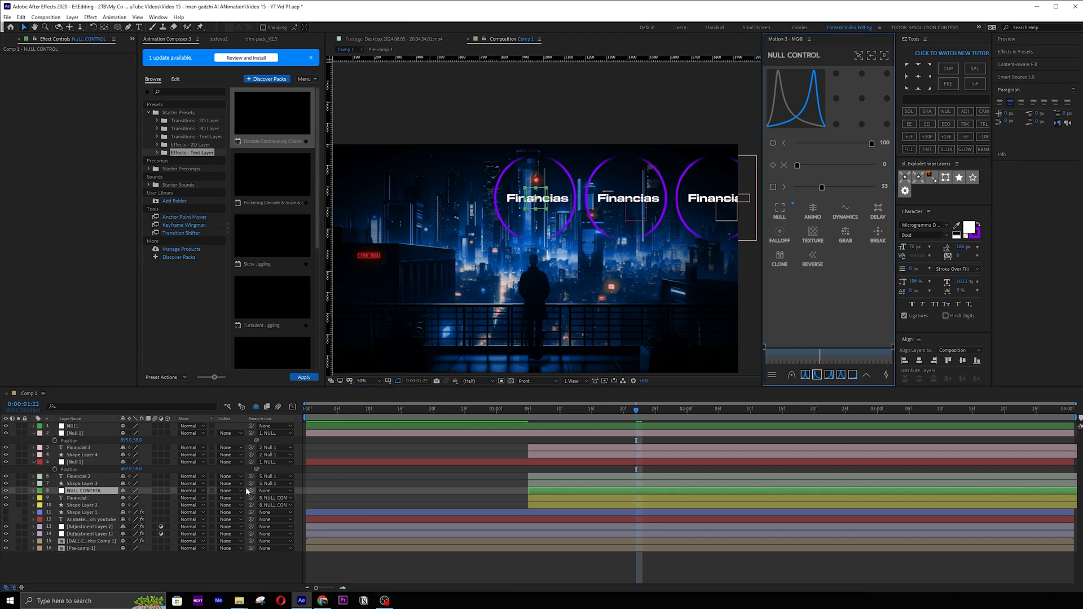
drag(126, 455, 1, 441)
Show the master NULL's Position and try shifting all three rings toward the left side of the scene.
click(82, 428)
key(p)
key(ctrl+z)
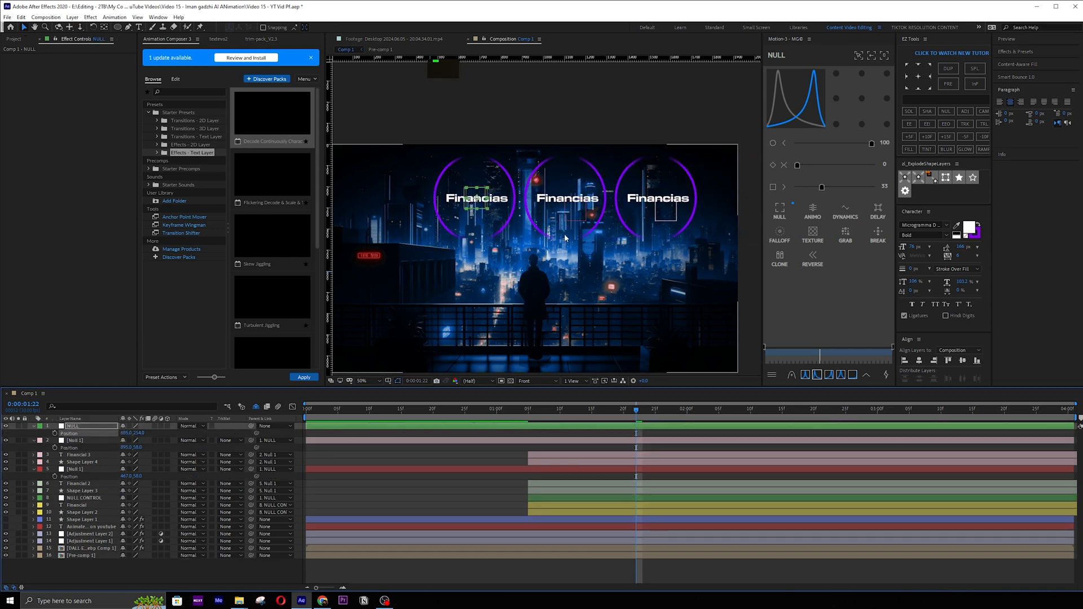
key(ctrl+z)
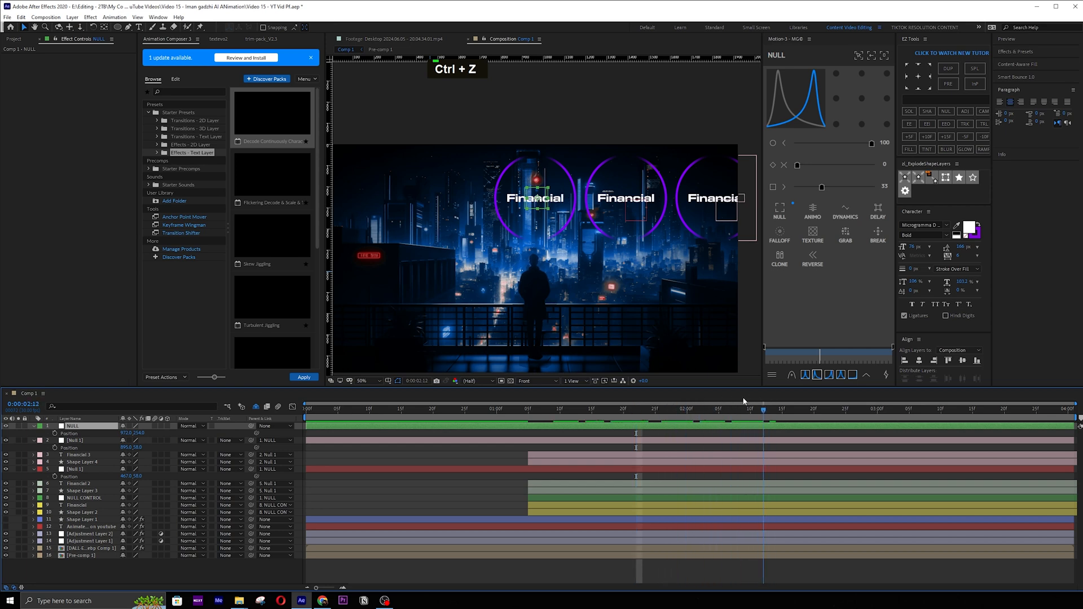
Keyframe the master NULL's Position at 0:00:02:05 and set its X position to 758 at 0:00:03:05.
drag(681, 395, 719, 404)
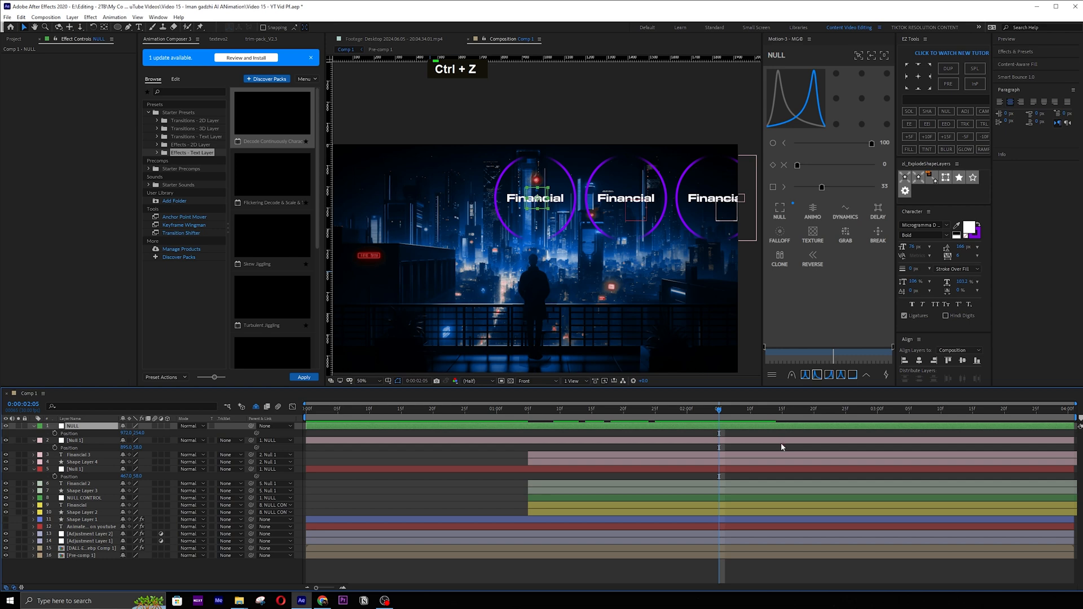
key(alt+shift+p)
key(shift+Page_Down)
key(shift+Page_Down)
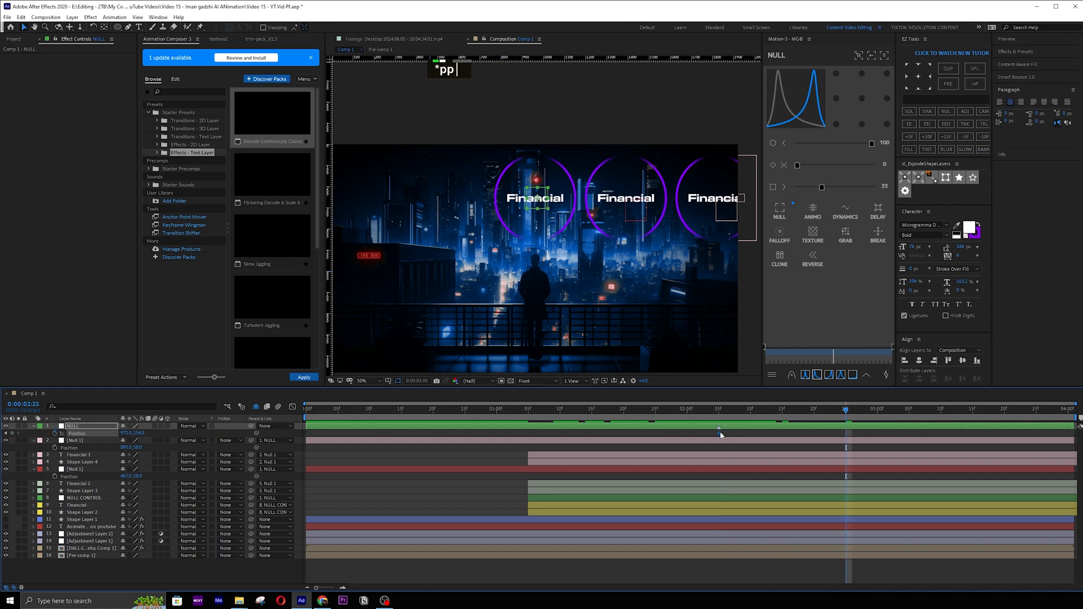
drag(116, 435, 159, 439)
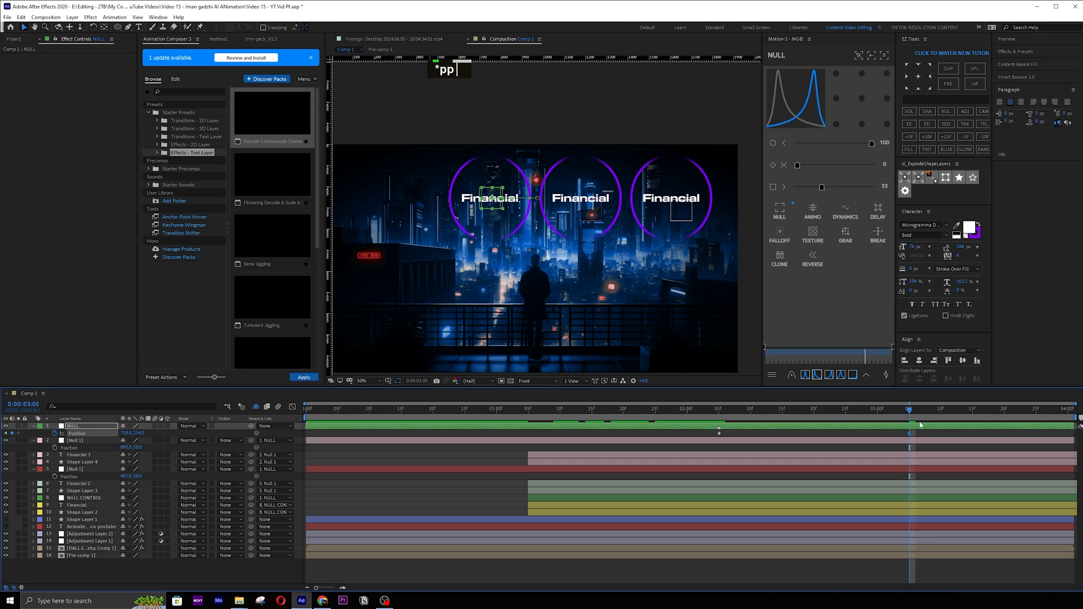
Keyframe the master NULL's X position at about 515 at 0:00:04:00, and retime the three Position keyframes to 0:00:01:20, 0:00:02:20 and 0:00:03:23.
key(ctrl+shift+Right)
key(ctrl+shift+Right)
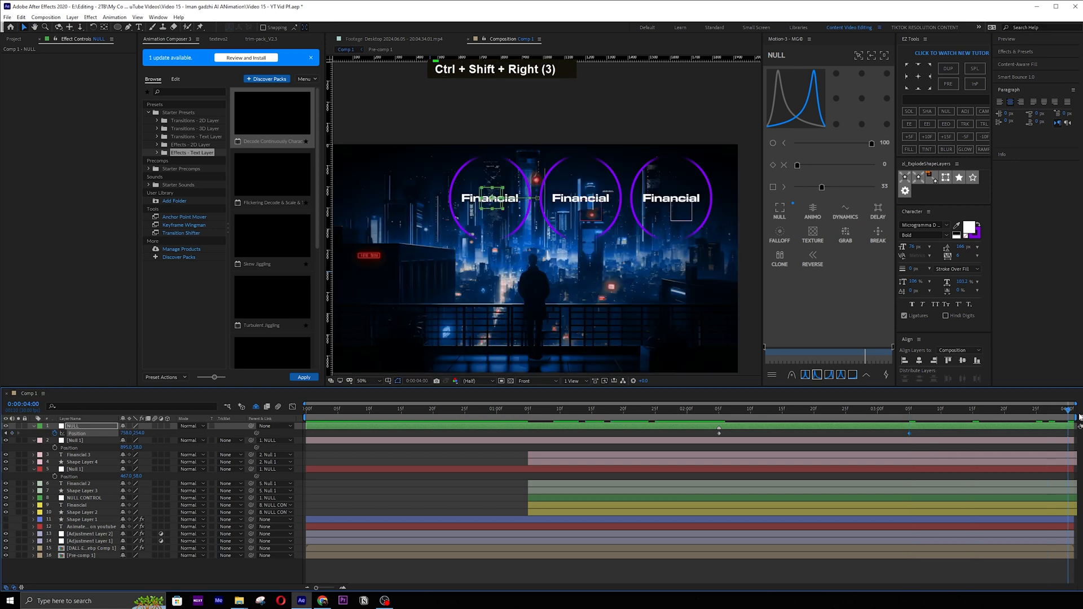
drag(952, 417, 1068, 418)
drag(126, 433, 32, 440)
drag(699, 431, 1074, 449)
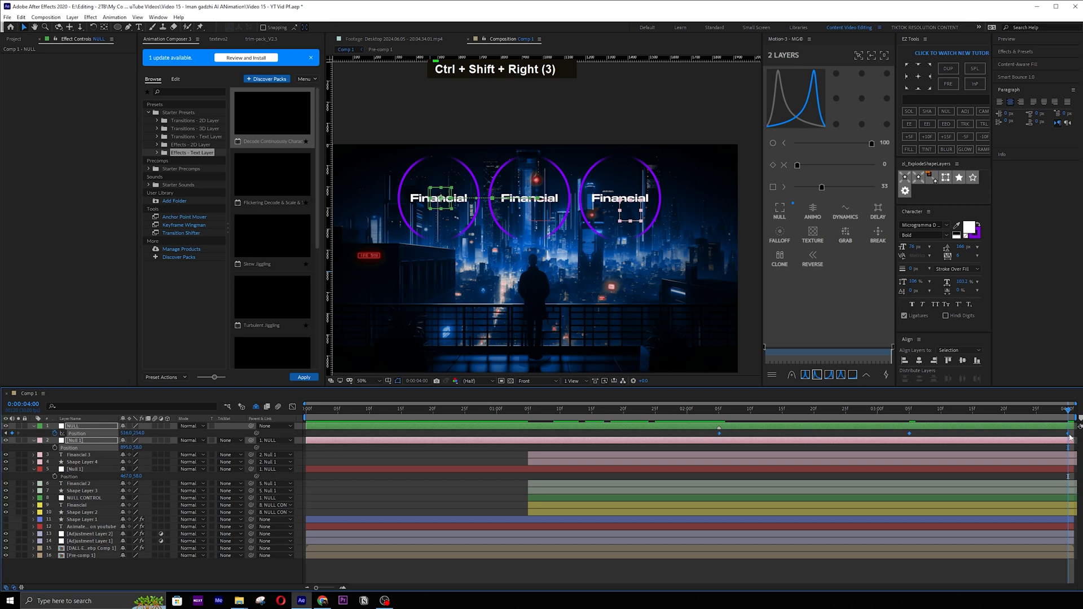
drag(1046, 435, 569, 424)
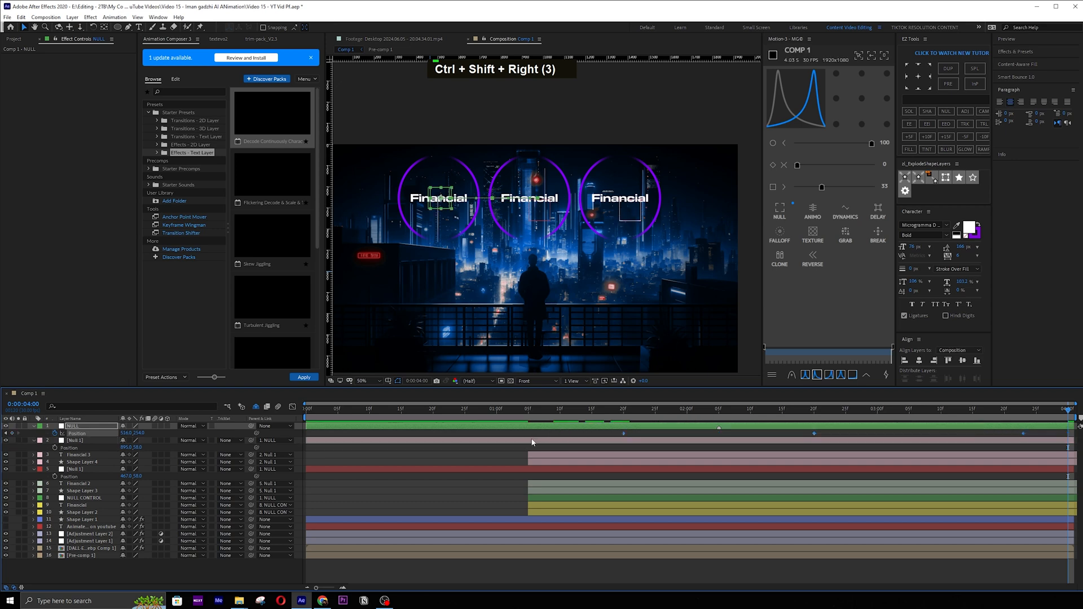
Easy-ease the master NULL's Position keyframes, save, and shape both speed curves into sharp central peaks in the graph editor.
key(F9)
key(ctrl+s)
click(292, 406)
drag(880, 532, 738, 551)
shift+click(653, 545)
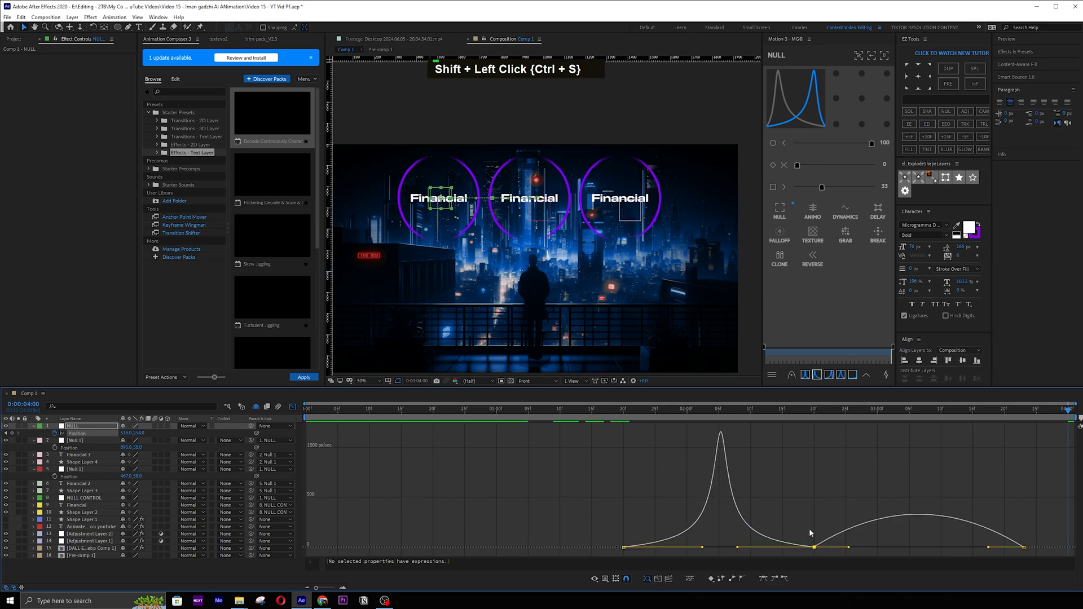
drag(850, 547, 901, 553)
drag(988, 547, 946, 552)
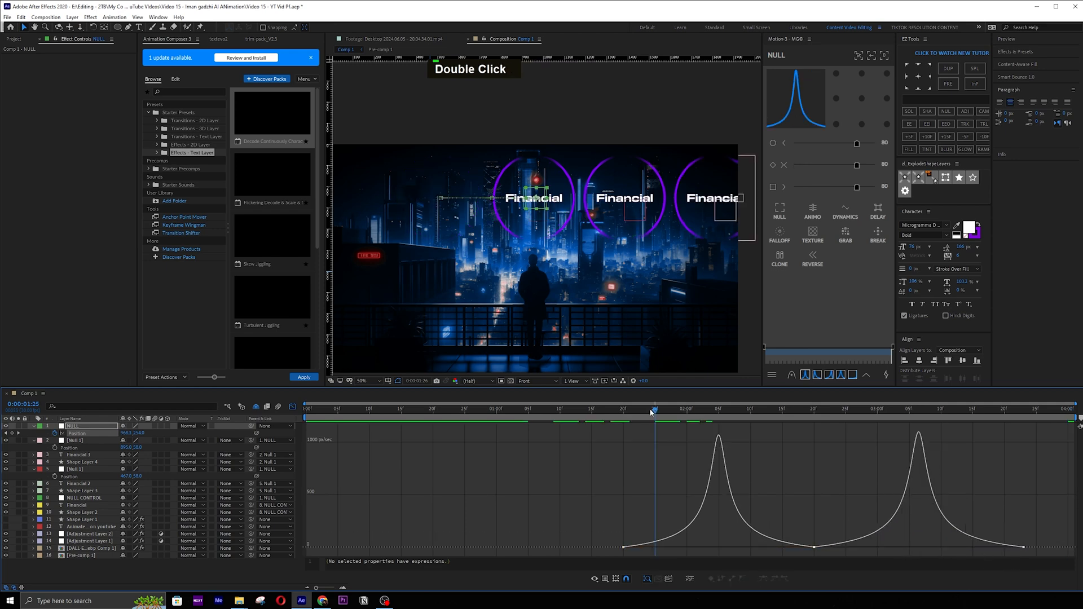
Preview the rings' eased sideways slide driven by the master NULL.
drag(652, 411, 607, 416)
key(space)
key(space)
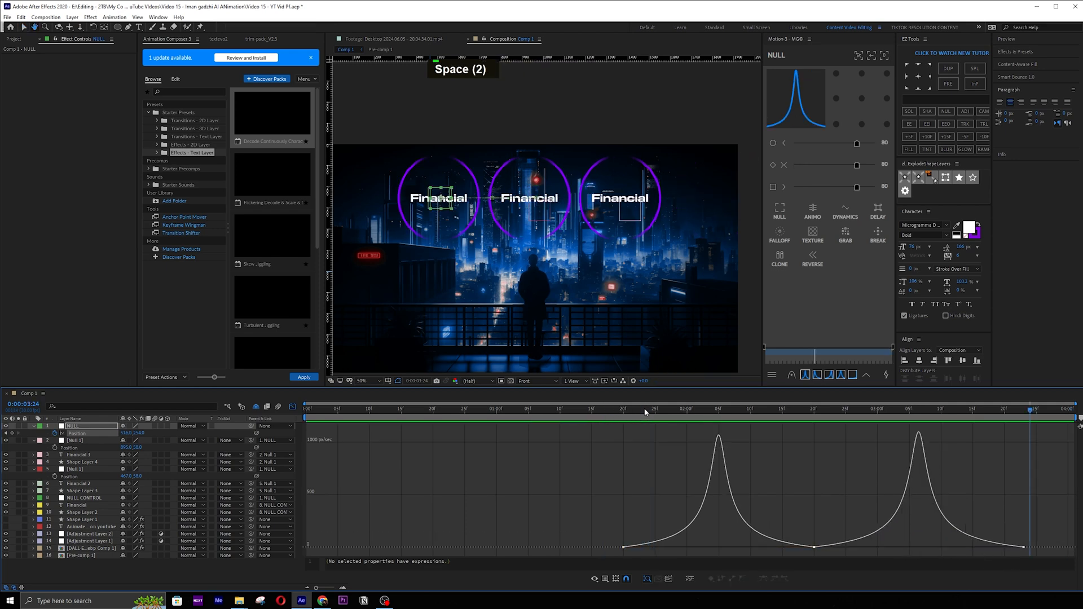
Return to the layer bars and make the second ring's null, text and shape layers start at 0:00:02:05.
drag(646, 411, 715, 402)
key(Page_Down)
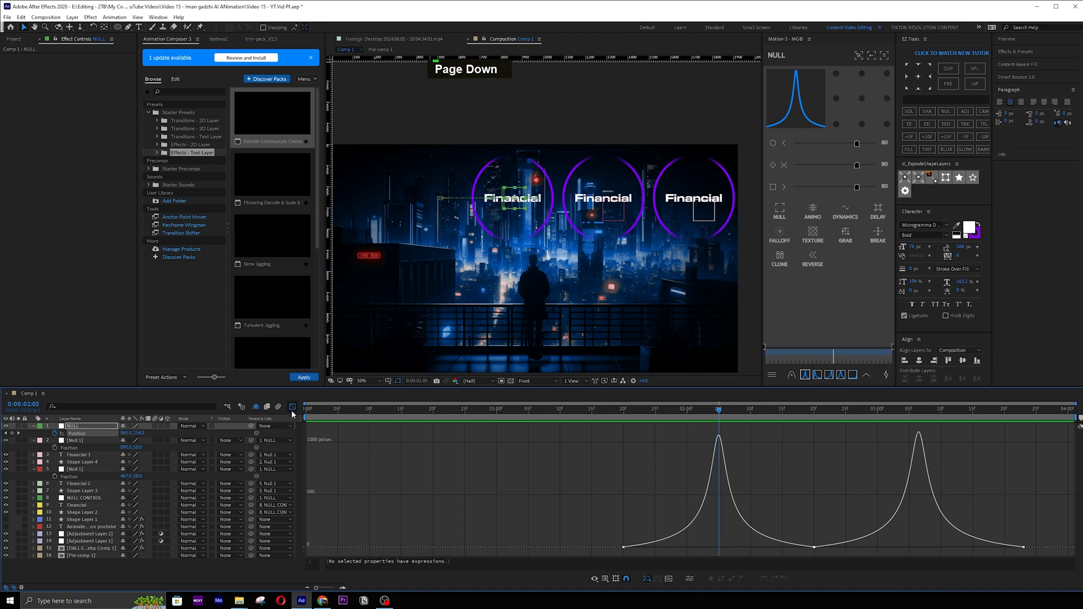
click(292, 407)
scroll(588, 469, down, 1)
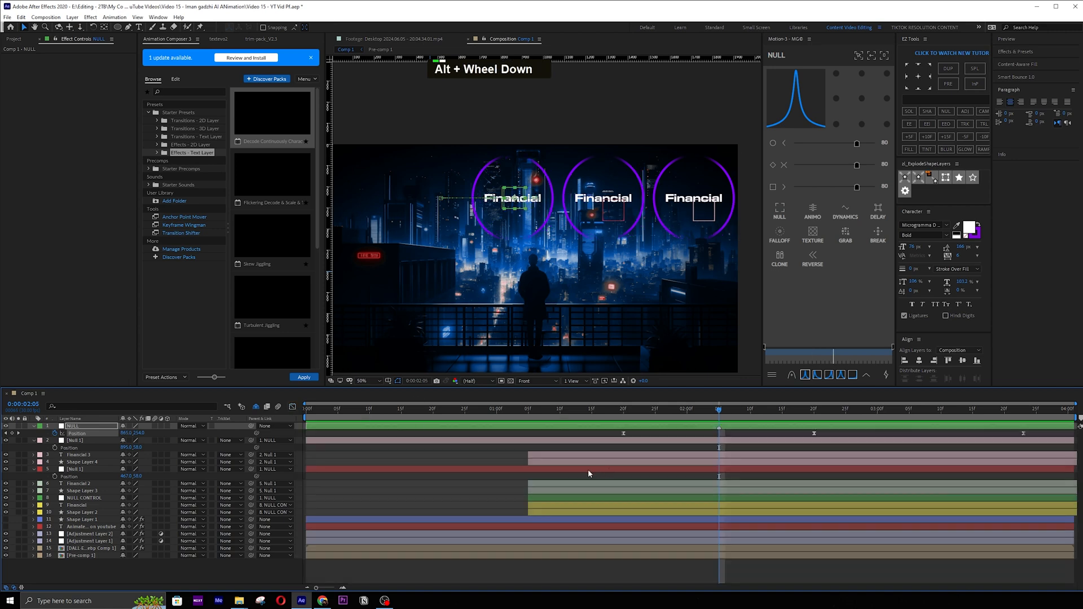
click(84, 521)
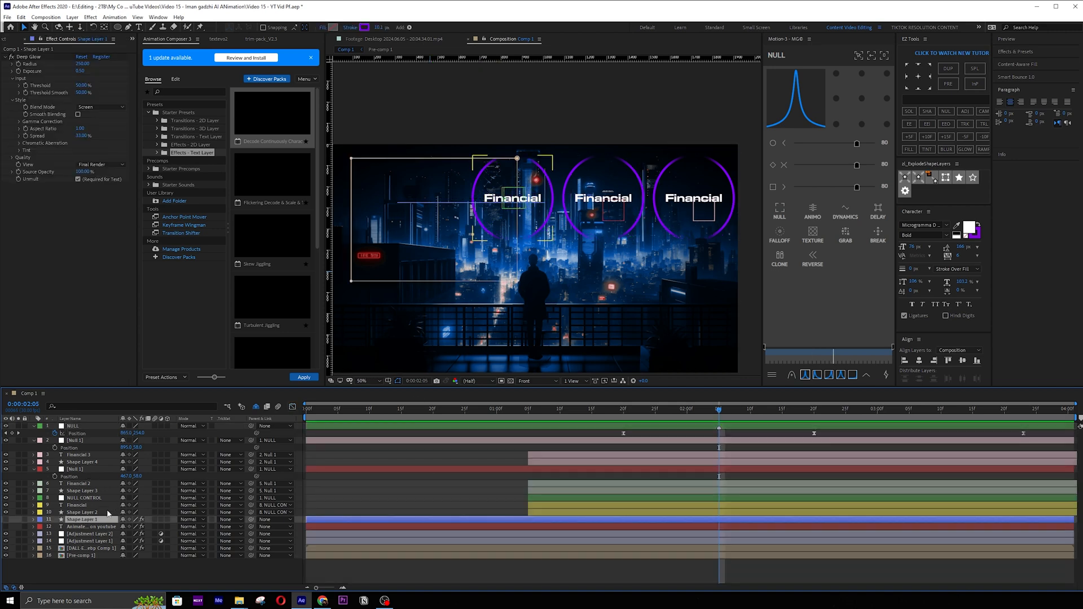
double_click(80, 504)
click(82, 491)
shift+click(84, 468)
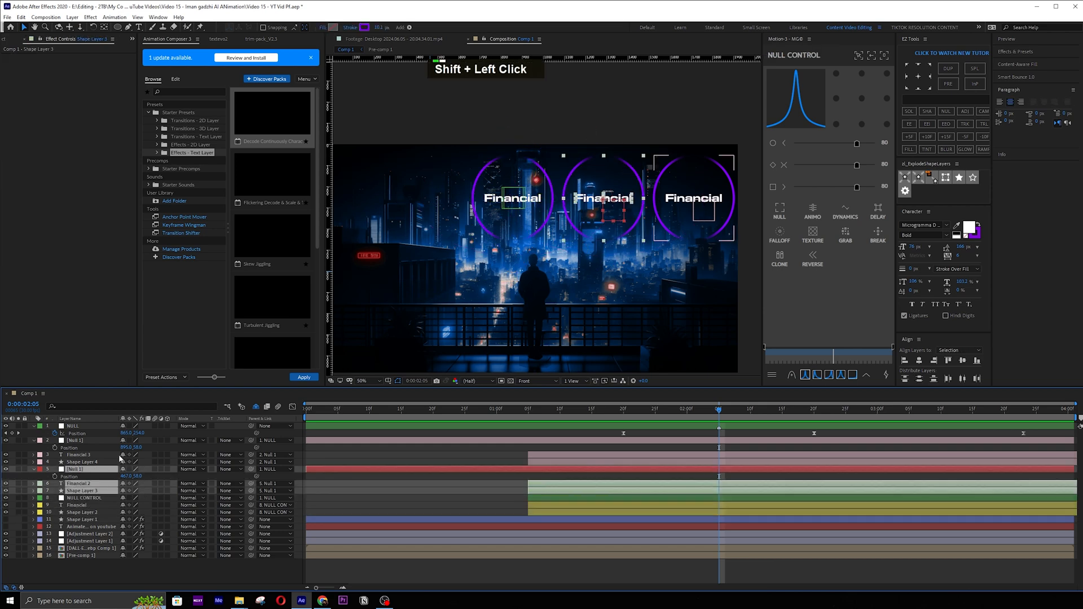
drag(735, 466, 925, 463)
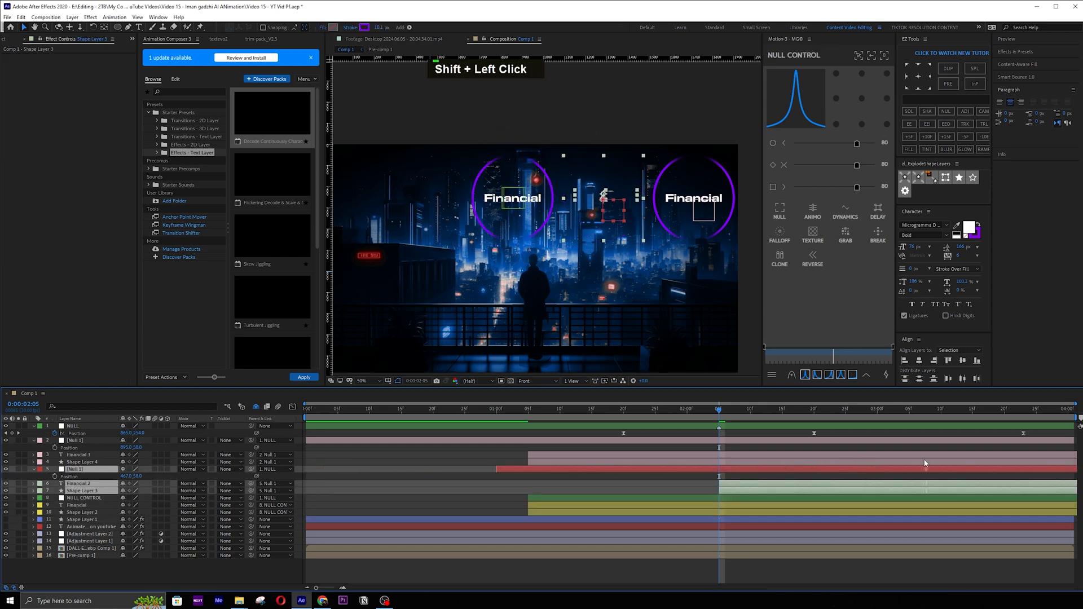
key(alt+bracketleft)
Make the third ring's null, Financial 3 text and Shape Layer 4 start at 0:00:03:03.
click(75, 440)
shift+click(82, 462)
drag(719, 409, 897, 398)
drag(880, 455, 1046, 431)
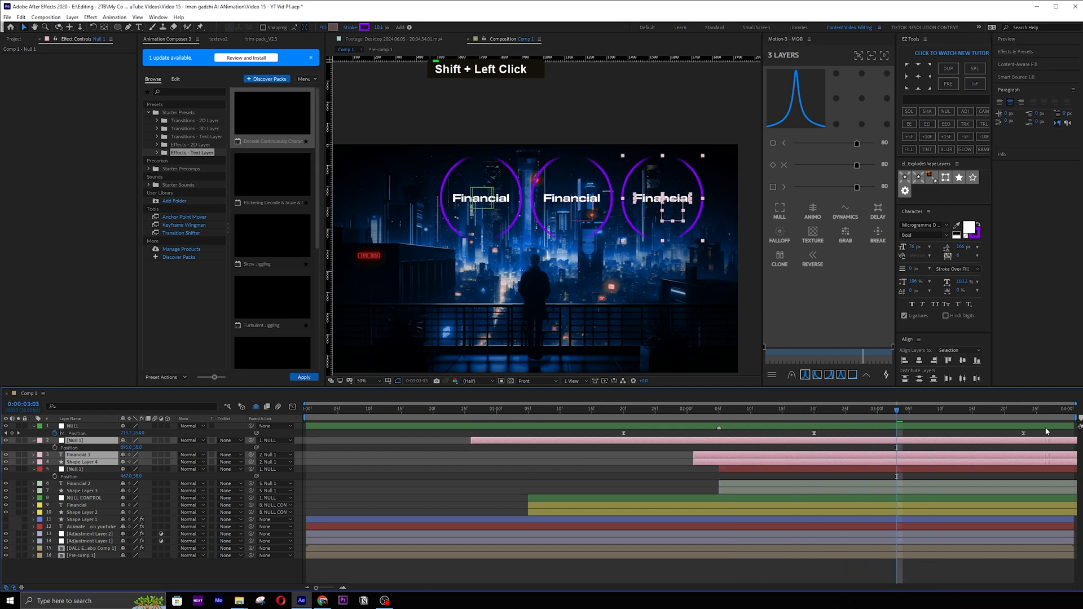
drag(808, 455, 983, 442)
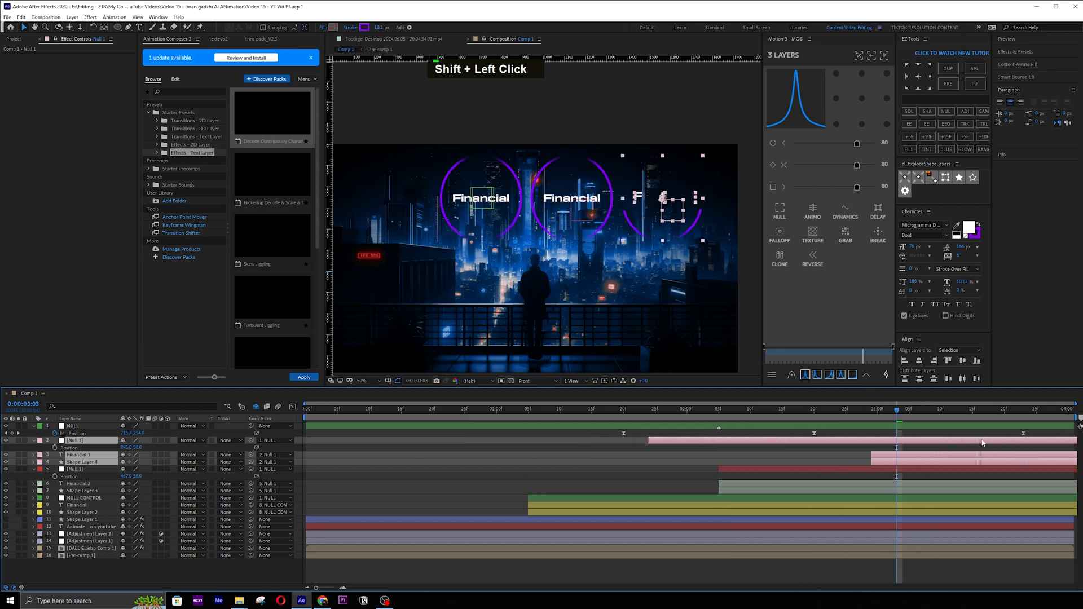
key(alt+bracketleft)
Play back the staggered ring entrances from the start of the composition.
drag(896, 445, 475, 476)
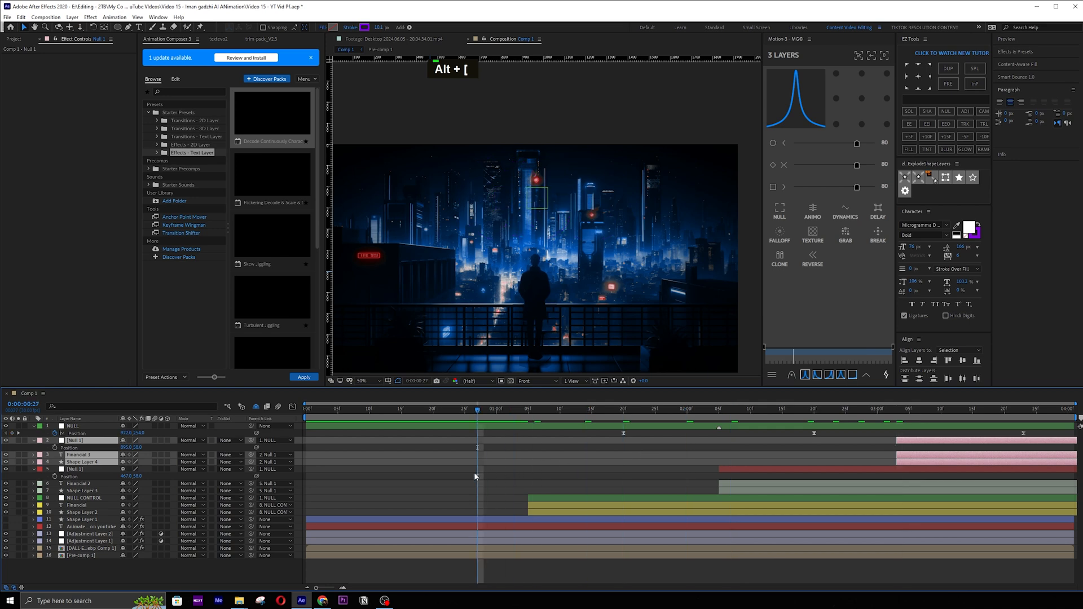
key(space)
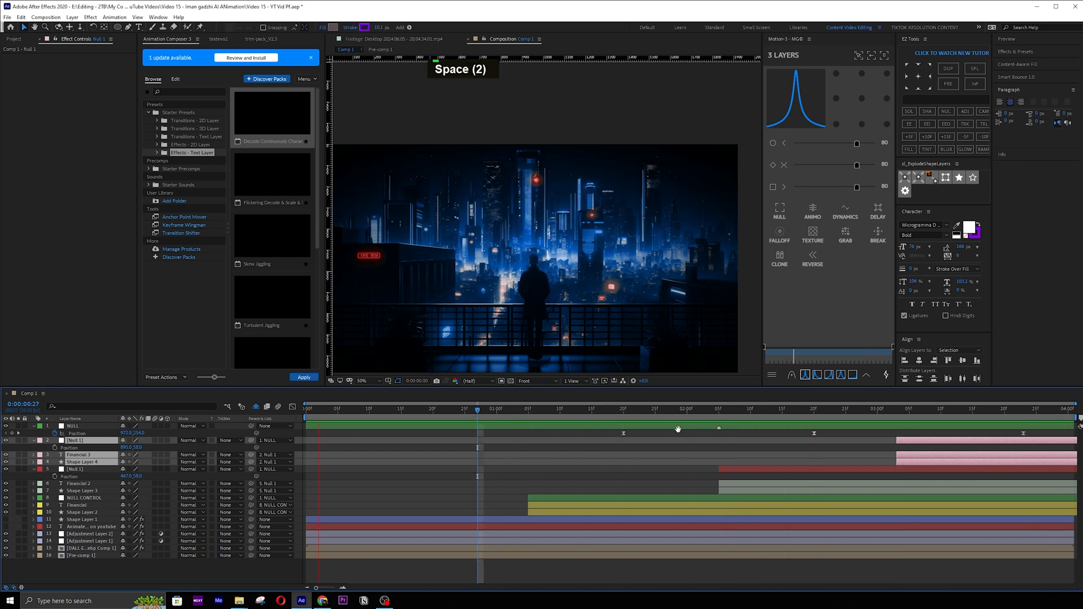
click(570, 417)
Change the second ring's text to "Location" and the third ring's text to "Time".
drag(571, 418, 852, 404)
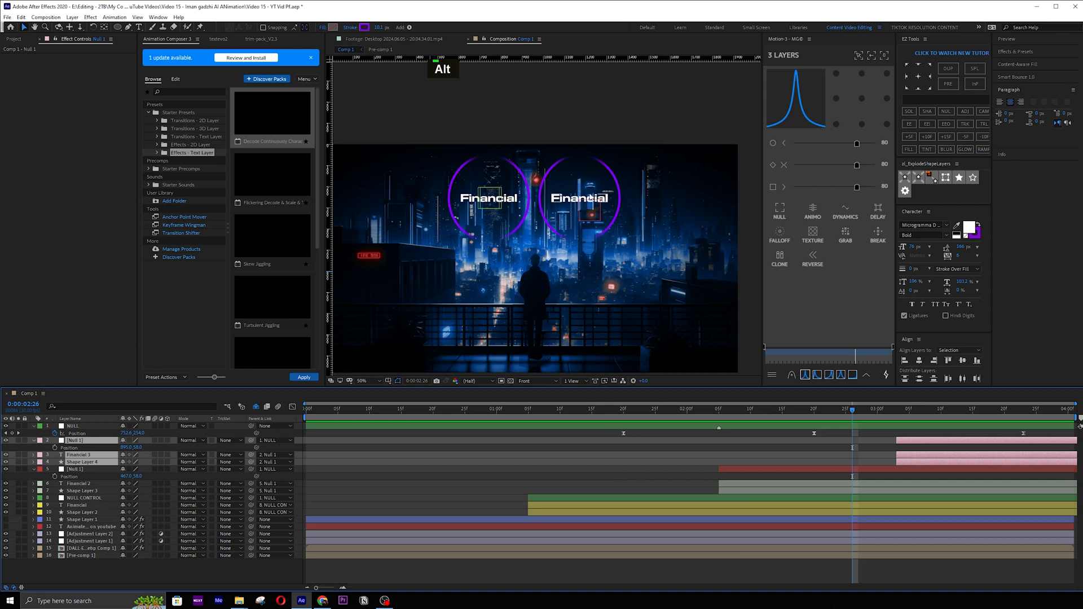
click(79, 483)
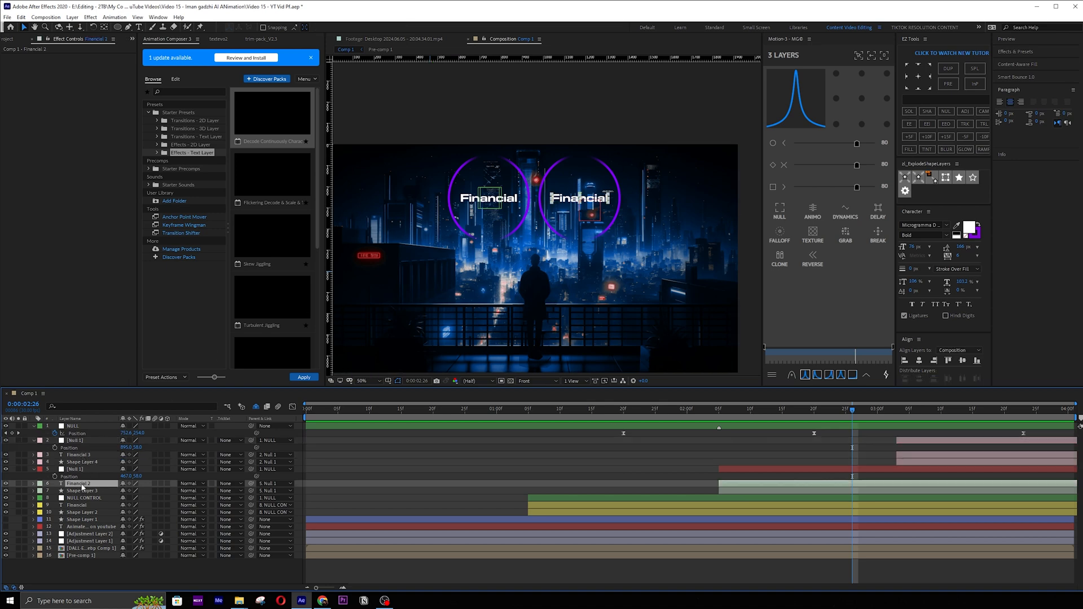
double_click(79, 484)
text(Location)
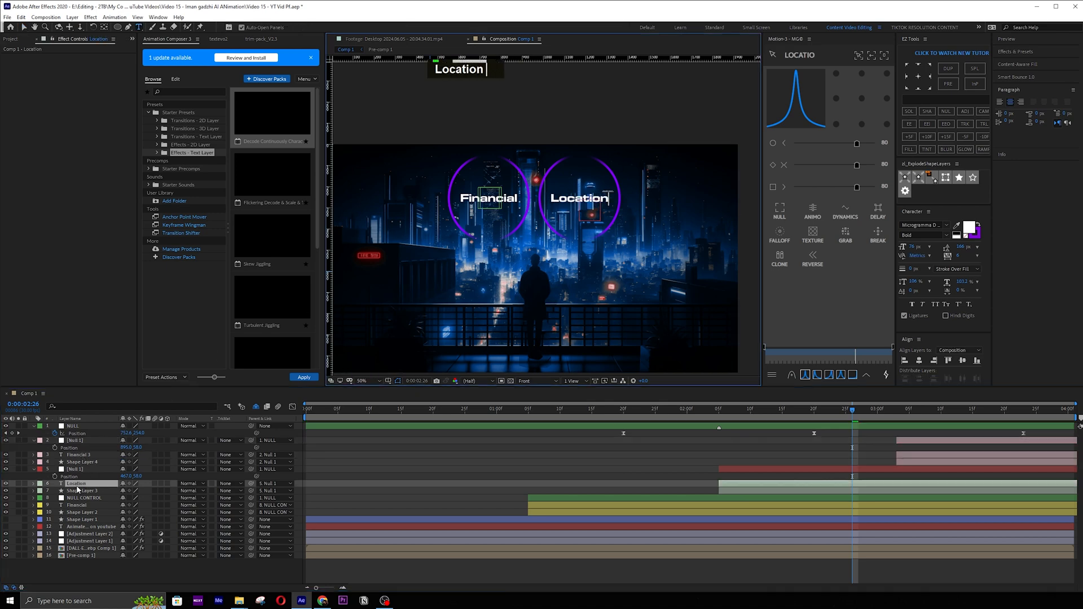
double_click(115, 570)
drag(852, 410, 1023, 413)
double_click(628, 200)
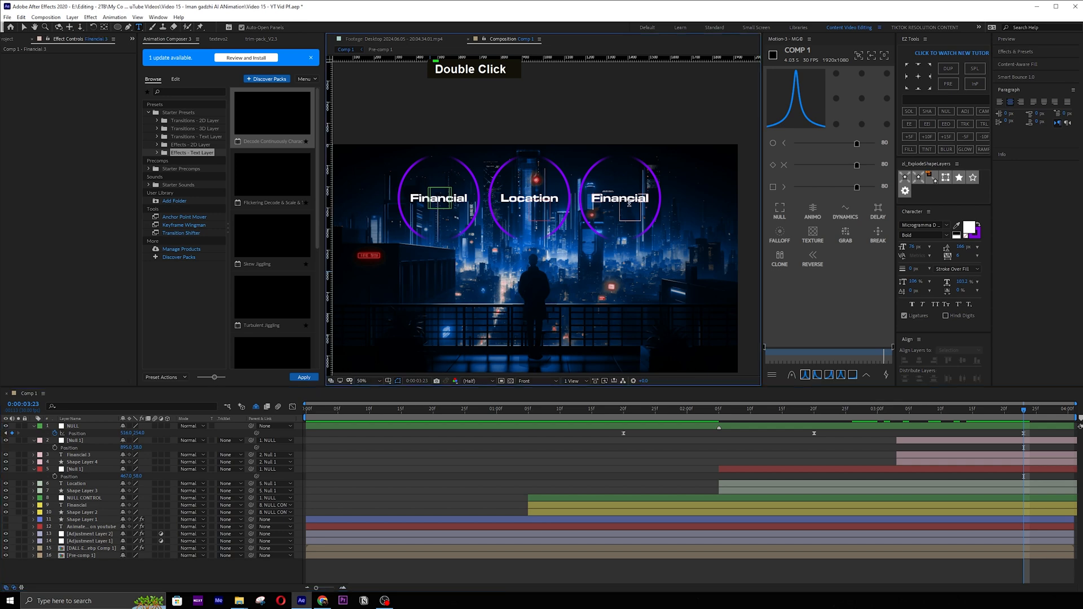
text(Time)
click(739, 444)
Shift all six layers of the second and third rings about four frames earlier and preview their timing.
click(490, 410)
key(space)
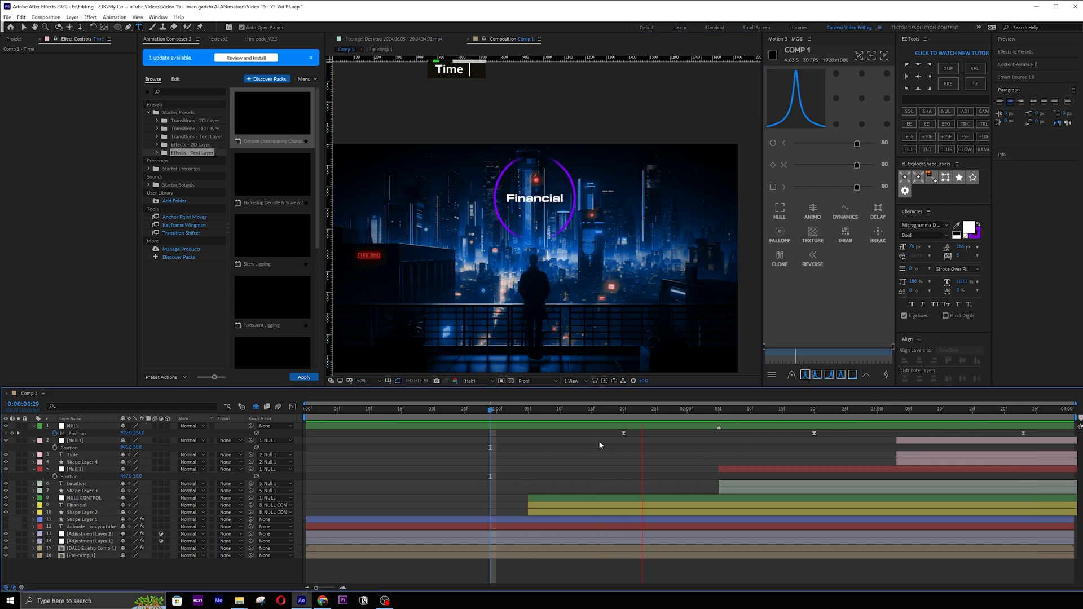
click(918, 441)
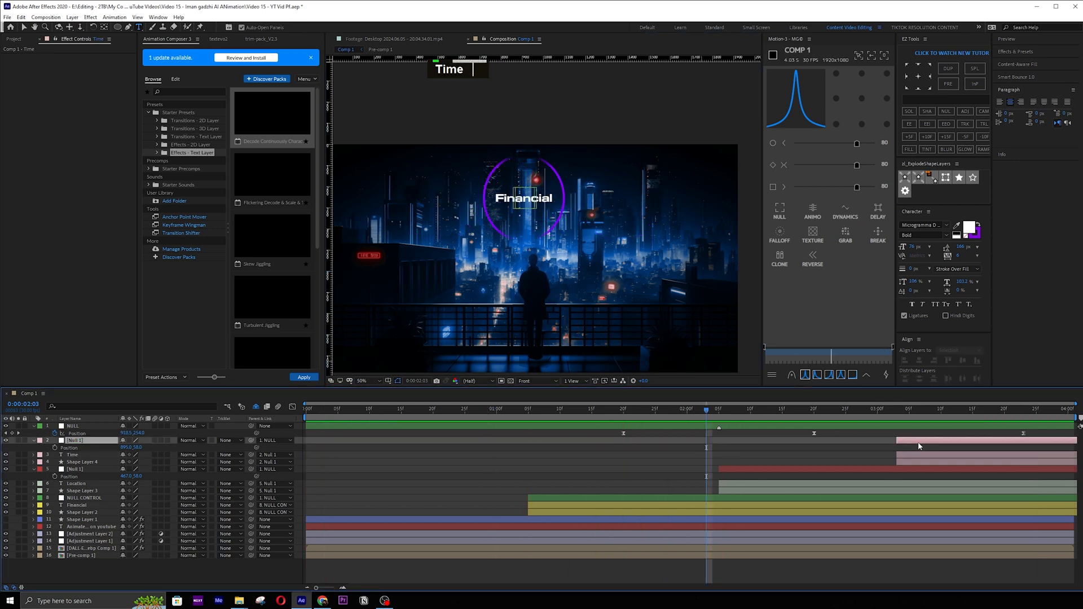
ctrl+click(884, 492)
click(913, 434)
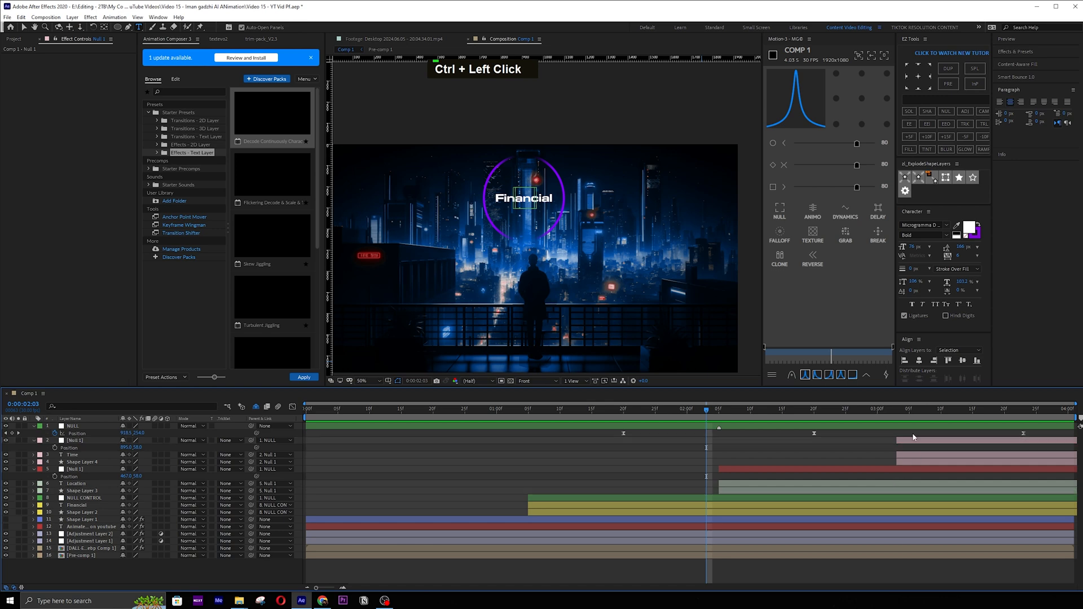
click(915, 440)
shift+click(883, 493)
drag(904, 443, 885, 442)
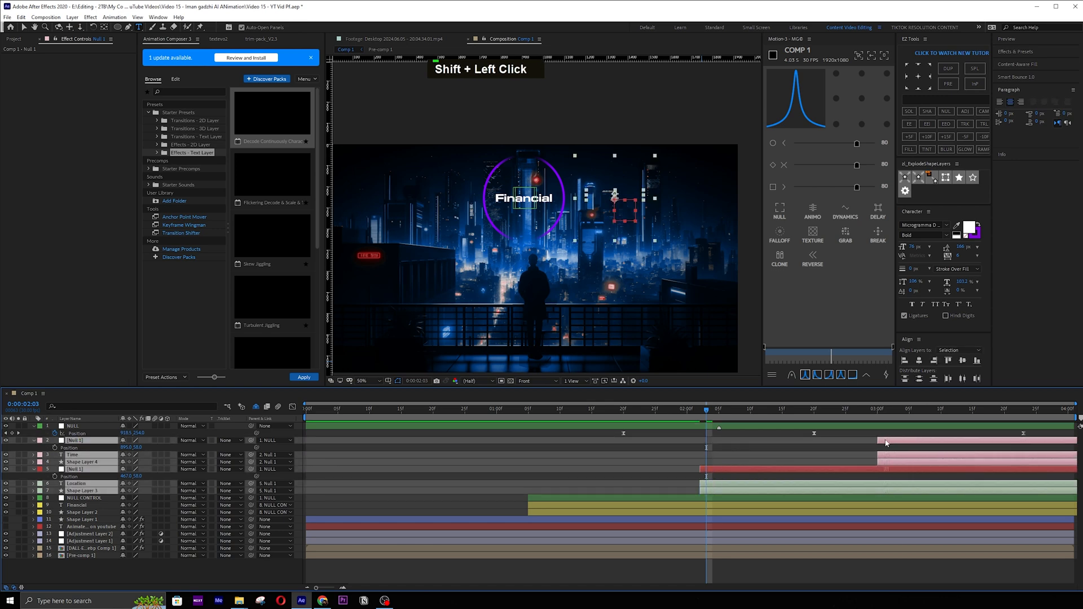
key(space)
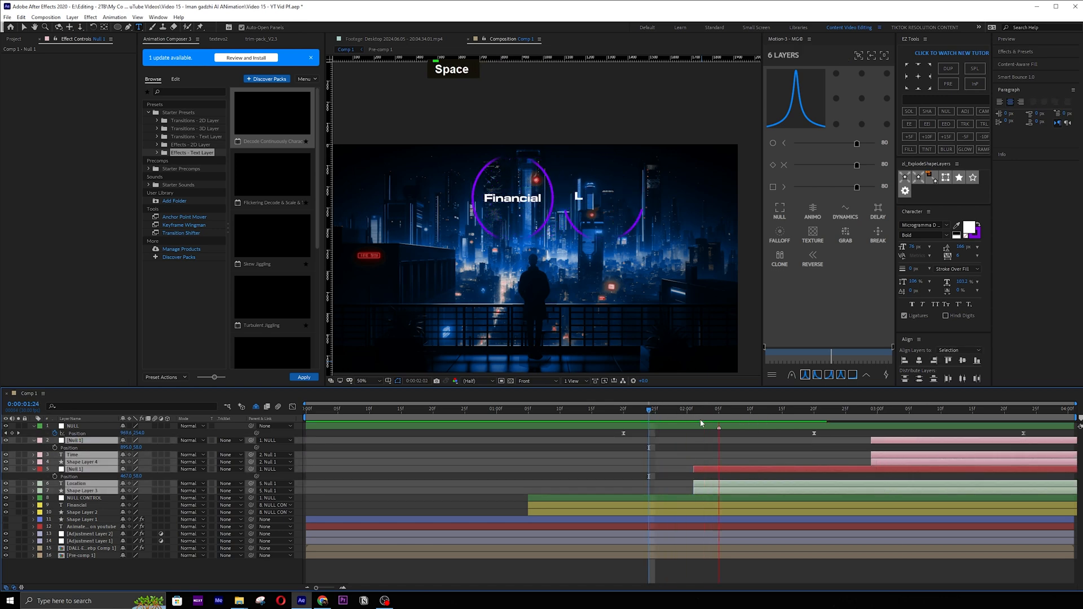
key(space)
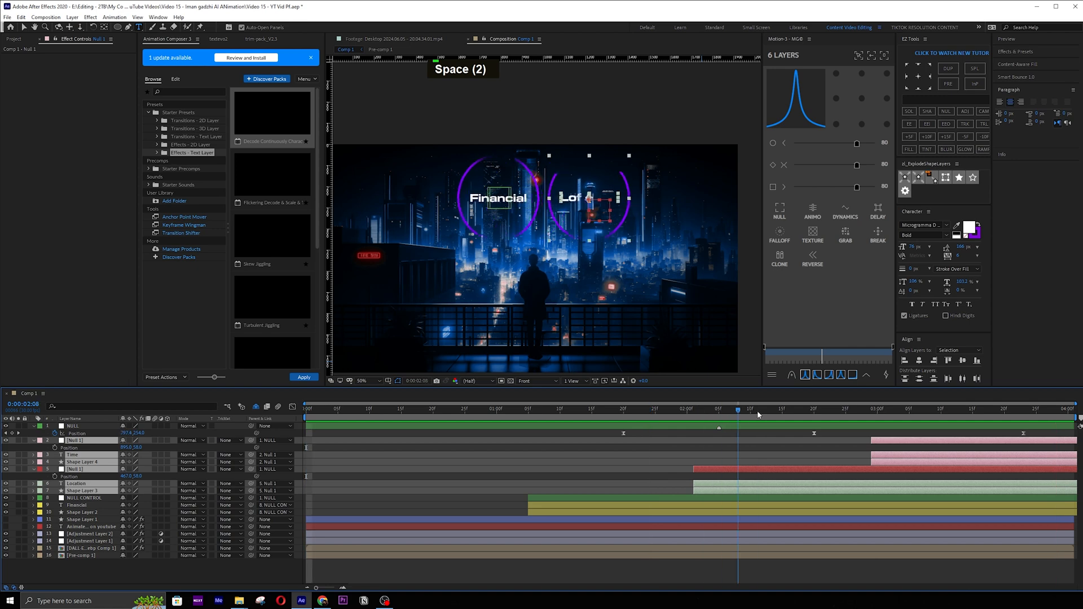
Enable motion blur on all layers and preview the ring slide.
key(ctrl+a)
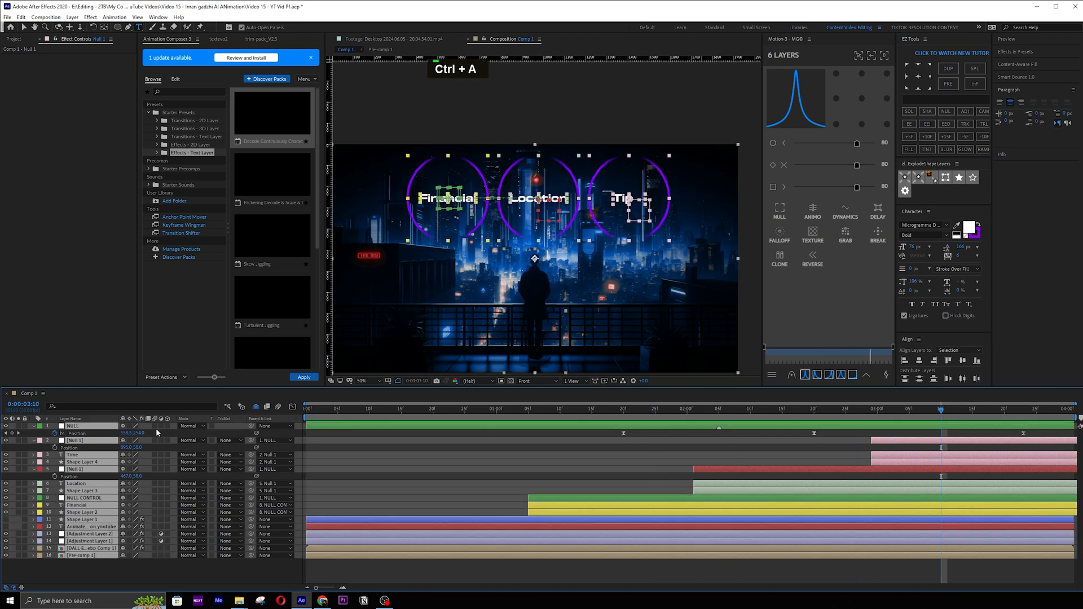
click(154, 426)
click(609, 568)
click(738, 409)
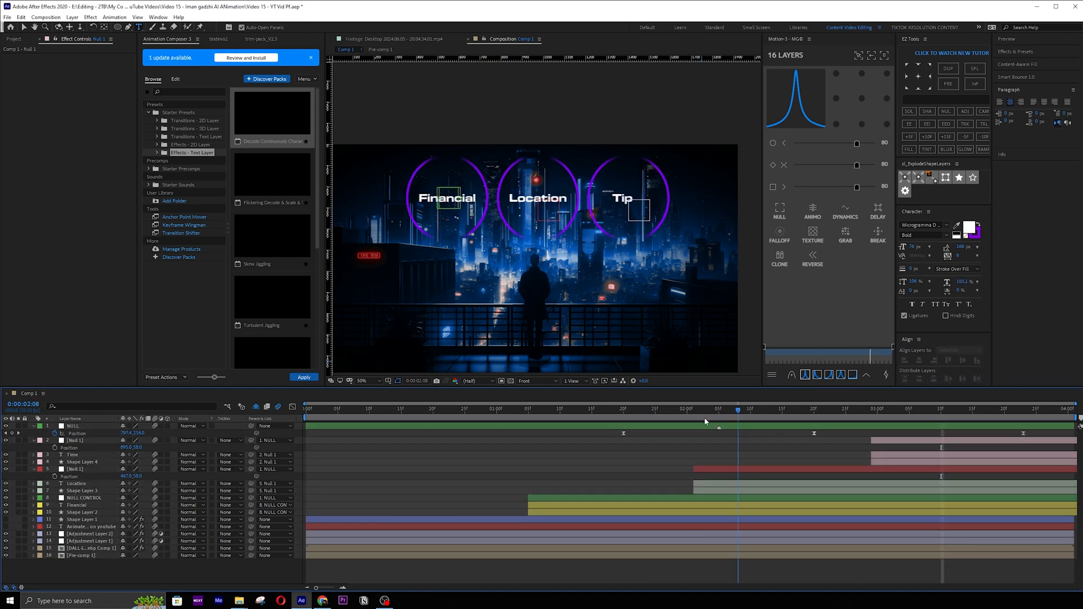
click(661, 409)
key(space)
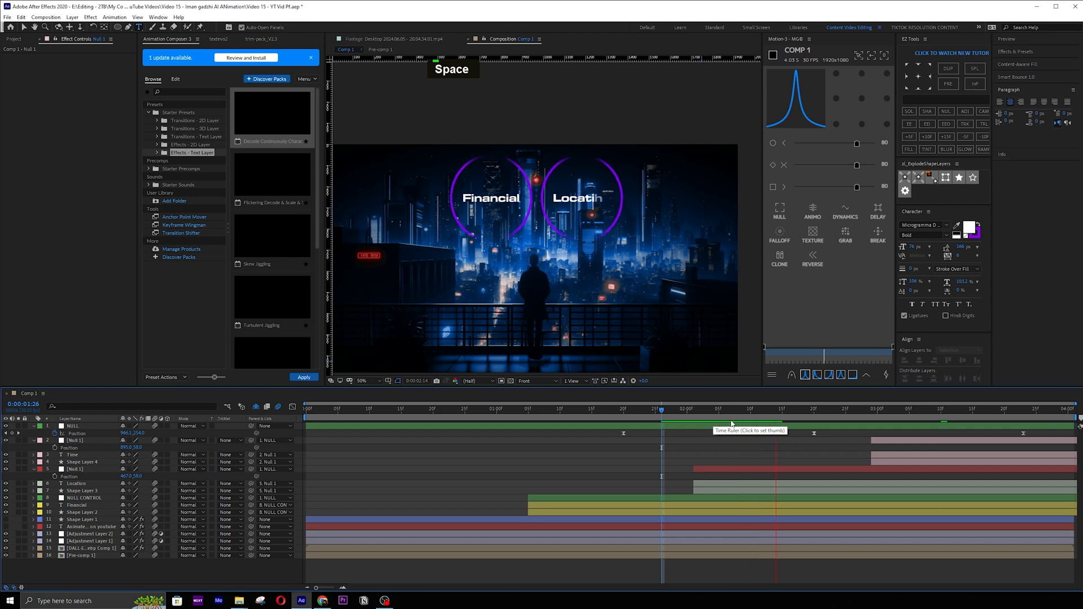
key(space)
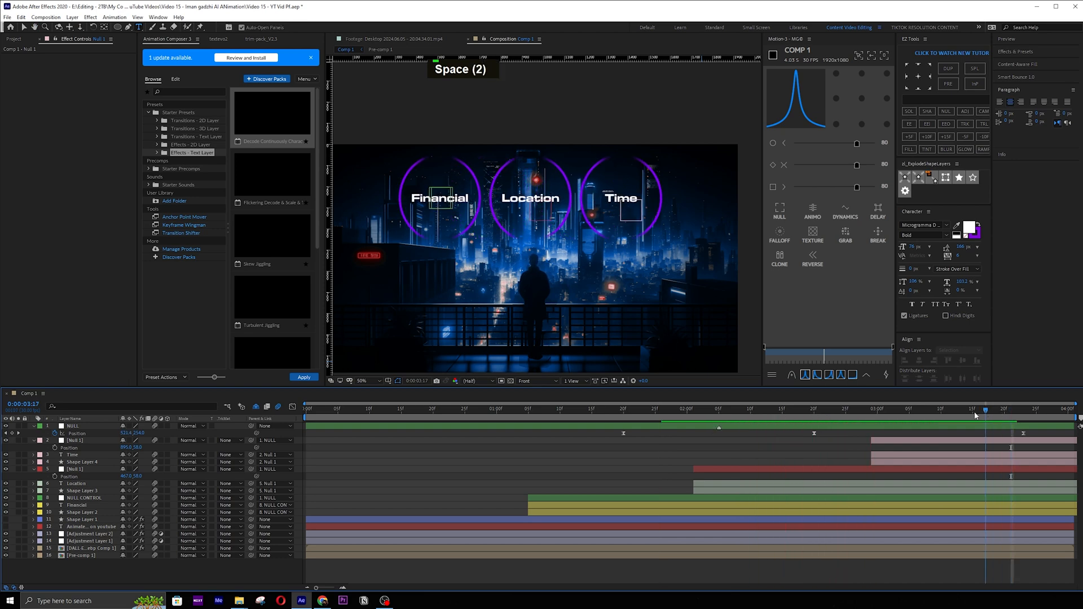
At 0:00:03:23, move the master NULL with all its Position keyframes so the rings sit lower, at 538, 398.
drag(975, 416, 916, 415)
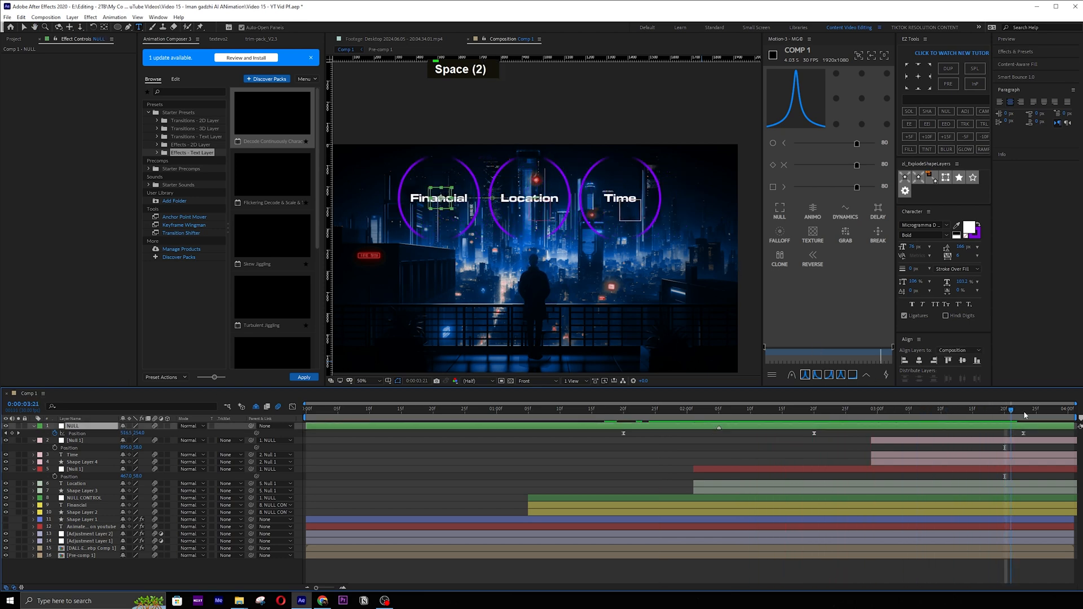
key(Page_Up)
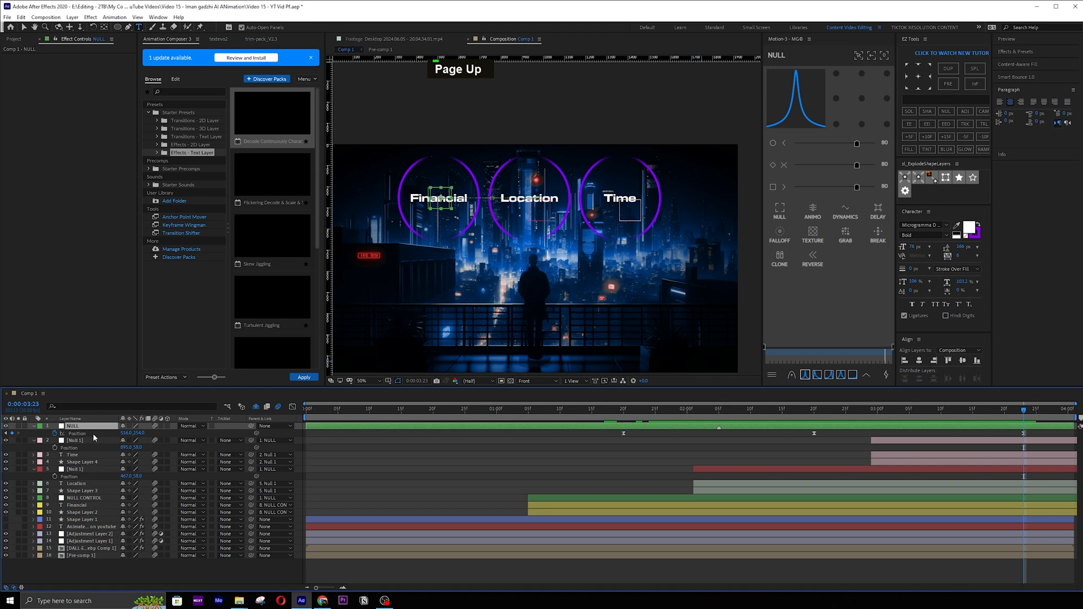
key(v)
drag(440, 198, 465, 202)
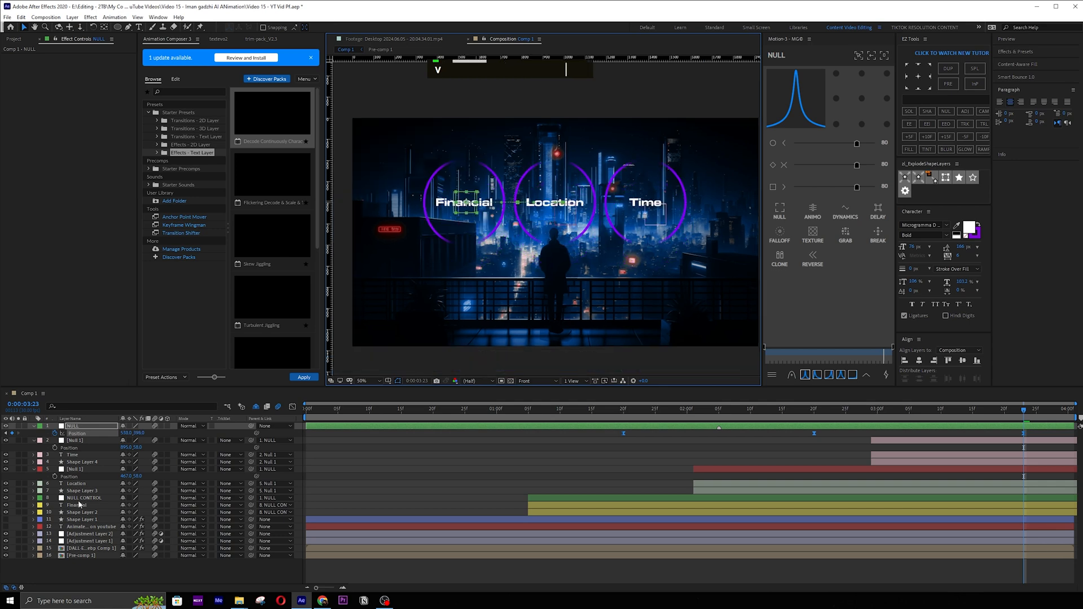
Move the DALL-E figure layer to the top of the layer stack and preview the animation.
shift+click(82, 519)
drag(84, 521, 92, 554)
key(space)
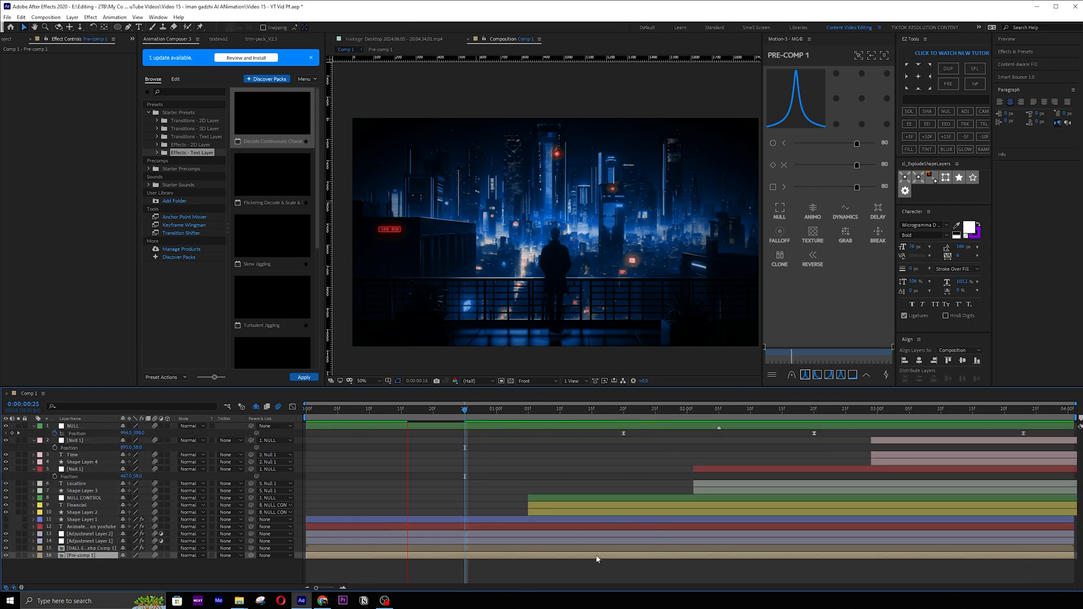
key(space)
click(107, 549)
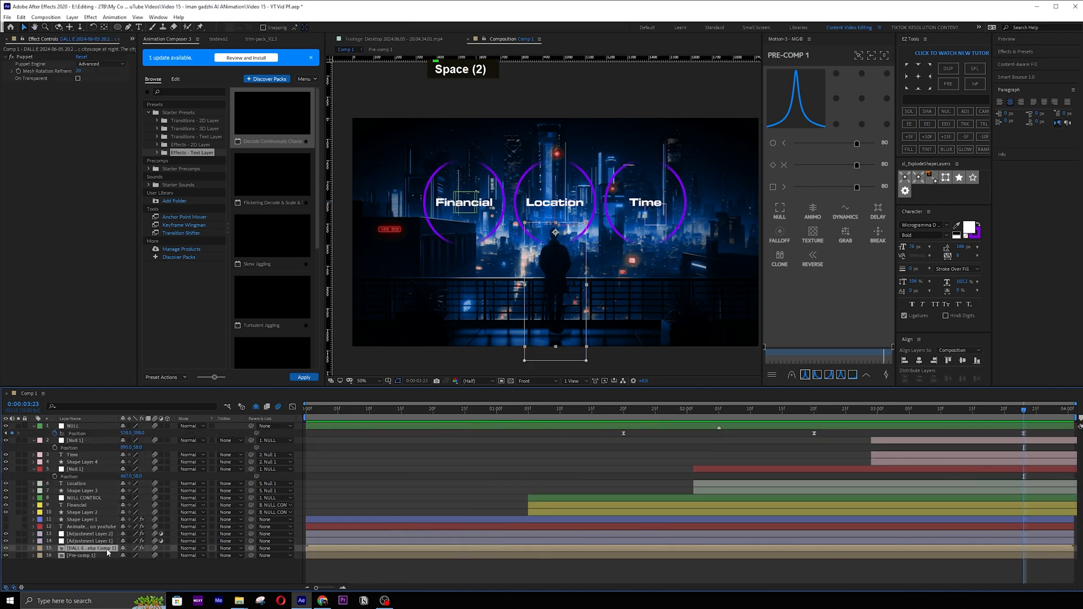
drag(107, 552, 109, 429)
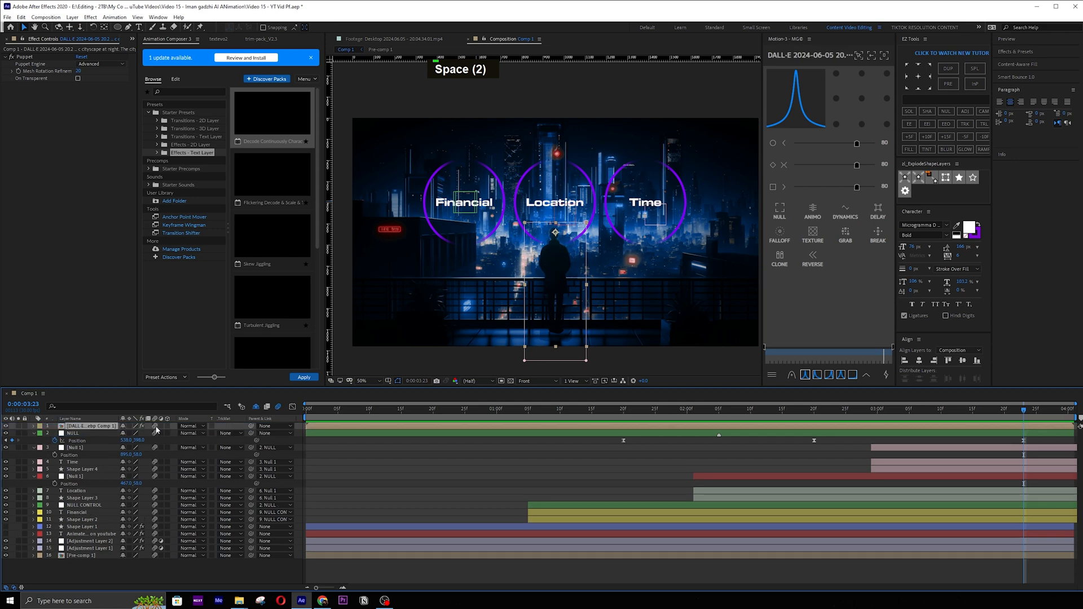
click(751, 422)
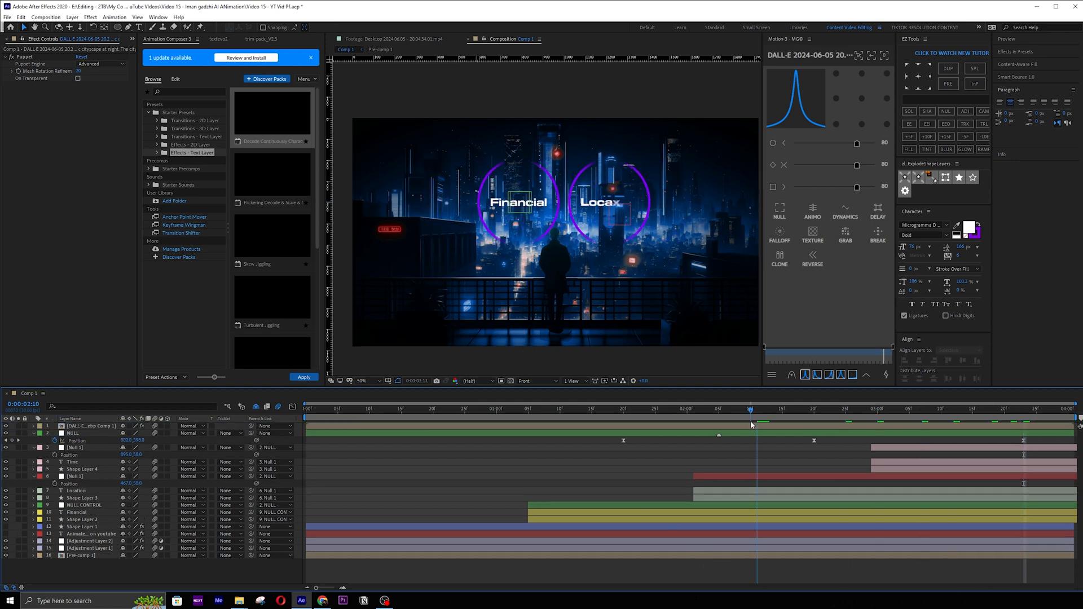
key(space)
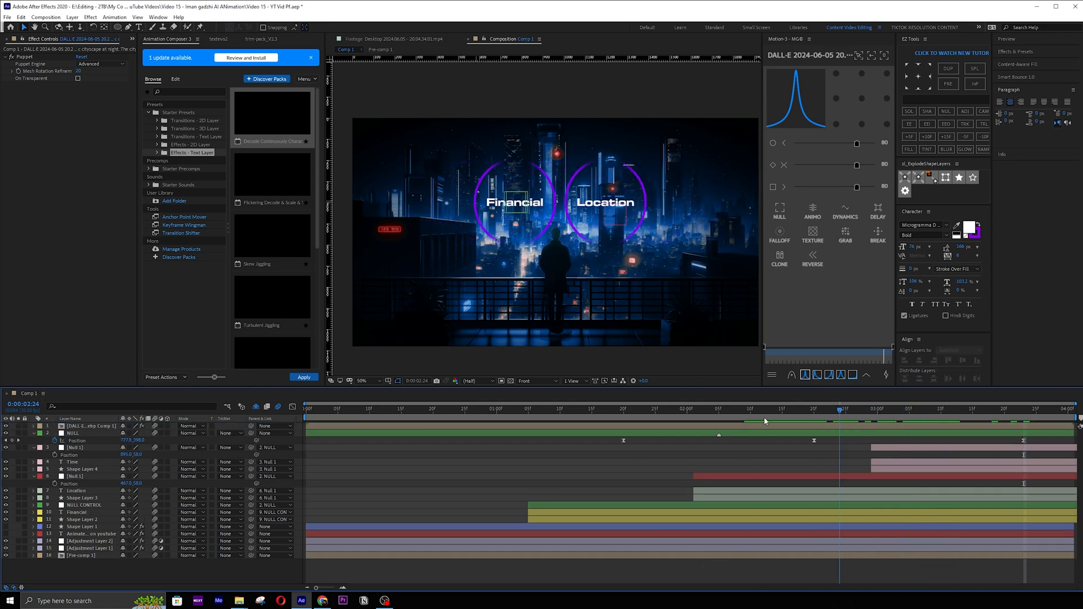
click(636, 421)
key(space)
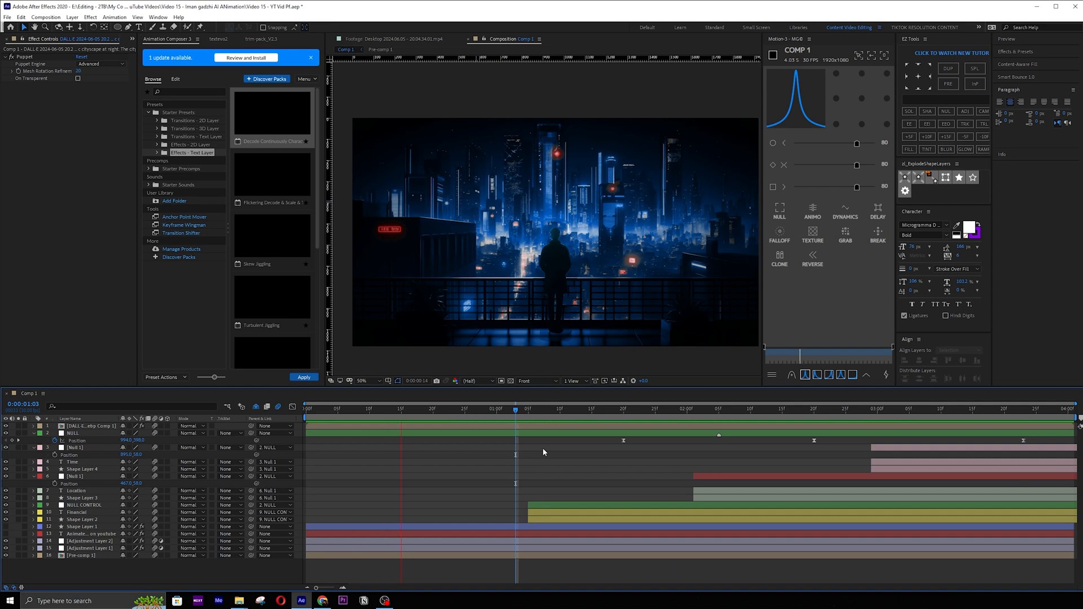
Make Shape Layer 1 and the "Animated by" text layer visible and inspect them at 0:00:03:23.
click(81, 526)
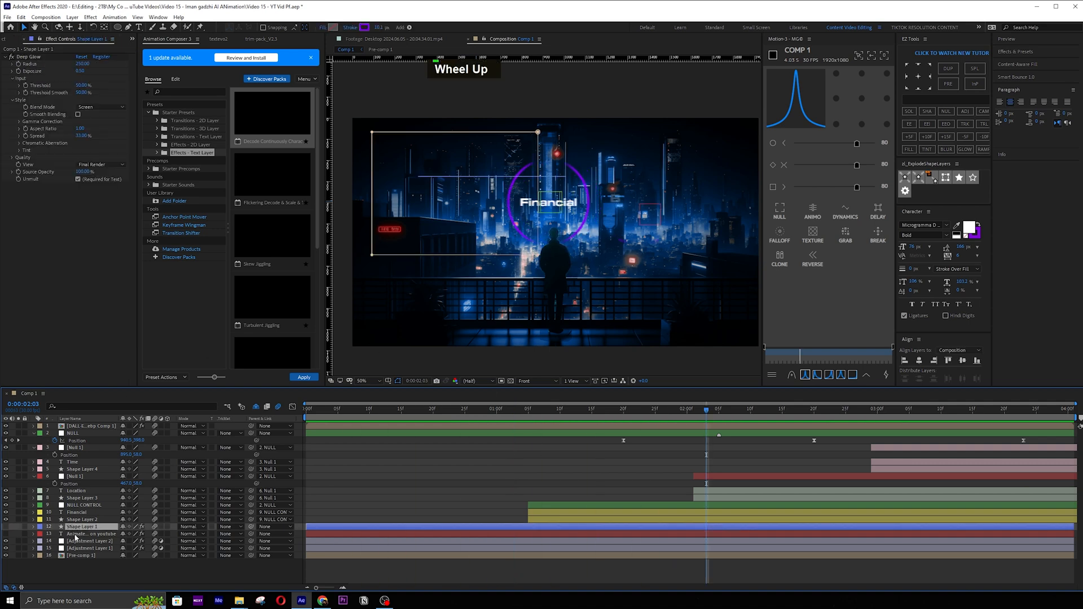
shift+click(14, 534)
click(6, 527)
drag(709, 410, 1022, 388)
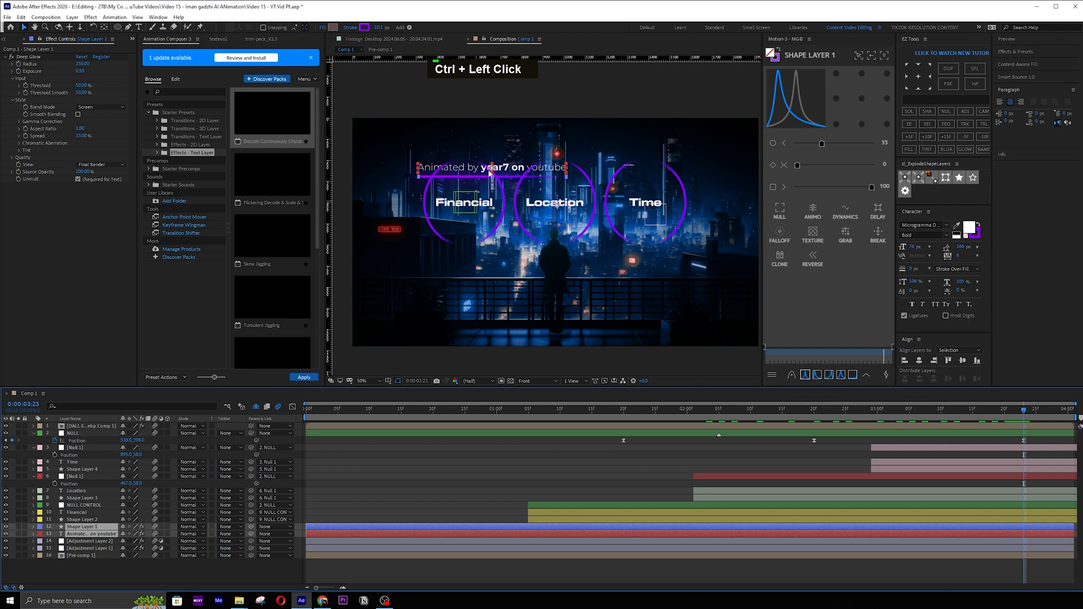
Undo the last title move and shift Shape Layer 1 and the "Animated by" text layer up and left together.
key(ctrl+z)
click(516, 265)
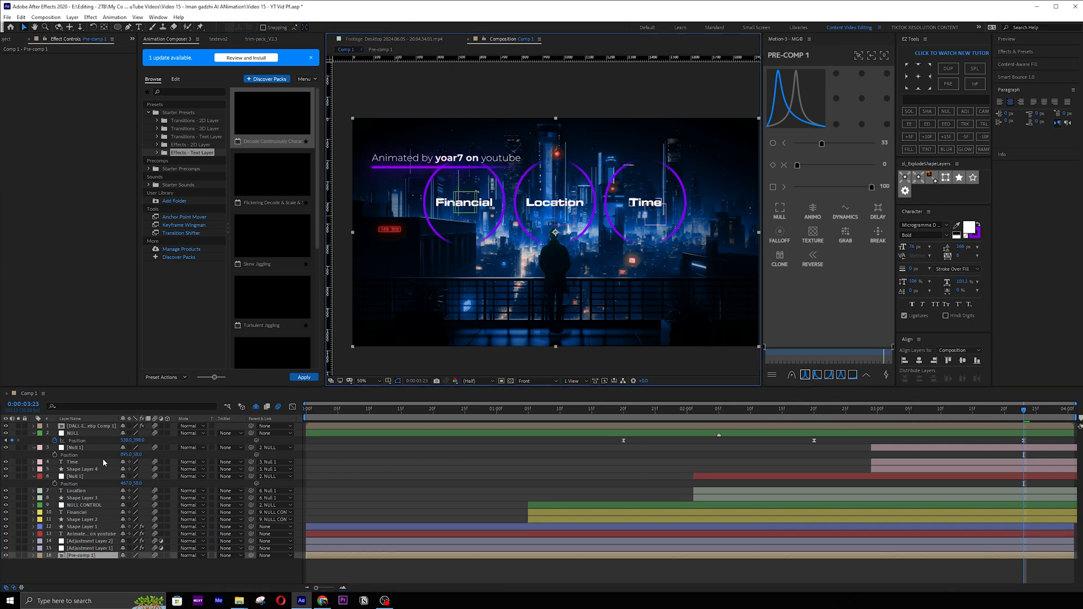
click(79, 527)
shift+click(79, 534)
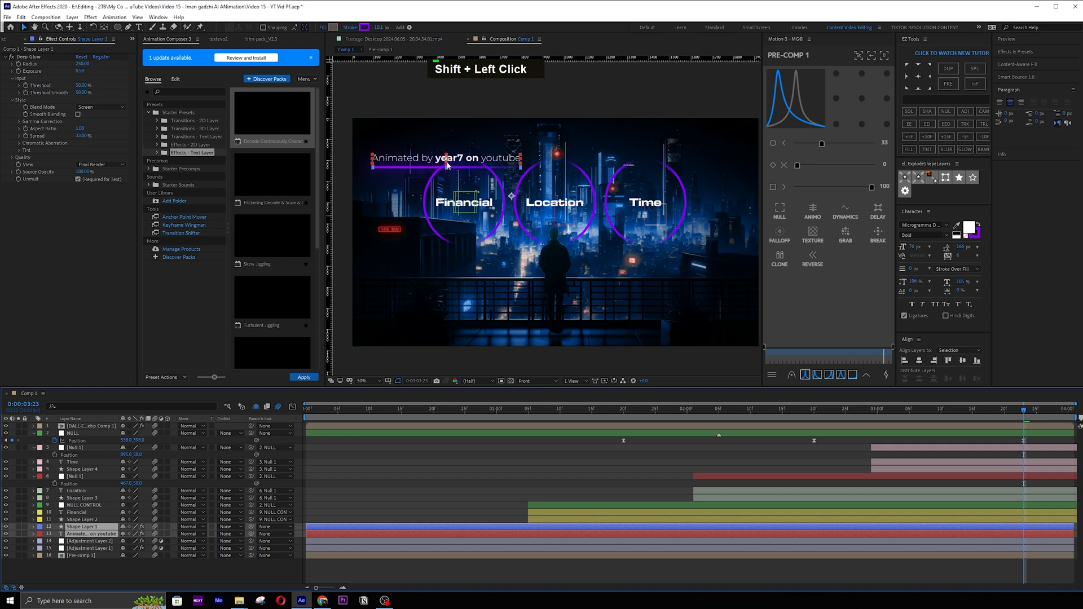
drag(447, 163, 405, 127)
key(ctrl+z)
key(ctrl+alt+Home)
key(ctrl+z)
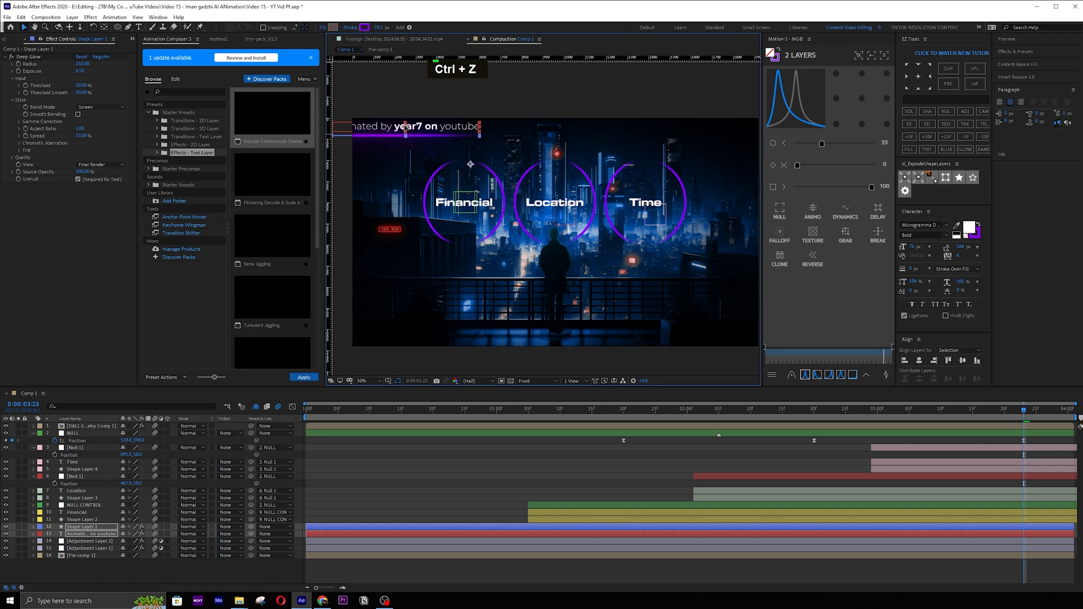
Parent the title layers and master NULL to a new control null, scale it to about 80.4%, and move it toward the frame's centre.
ctrl+click(83, 432)
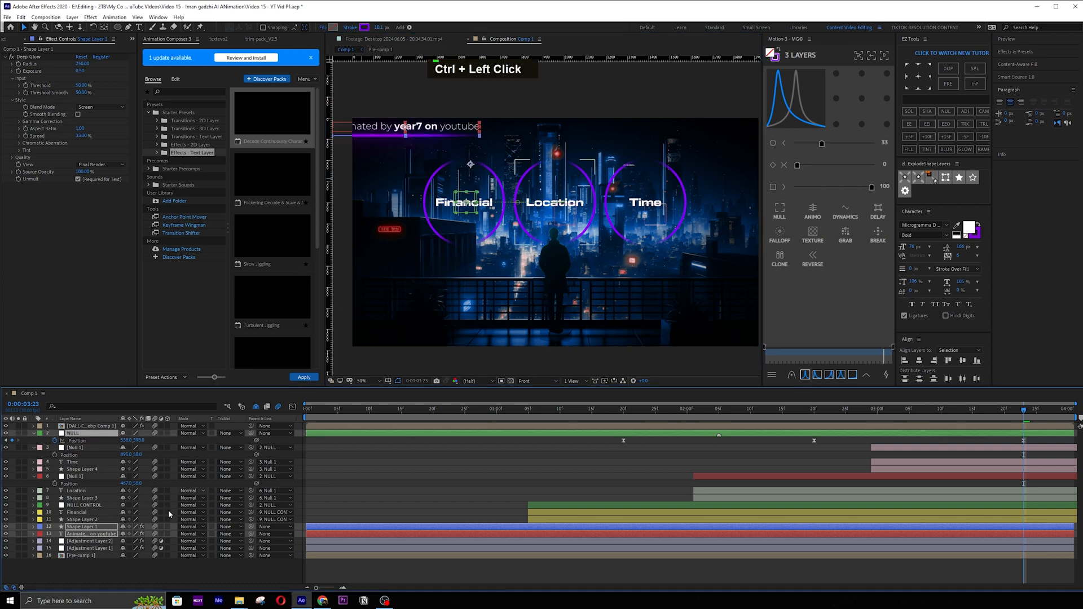
click(779, 216)
key(s)
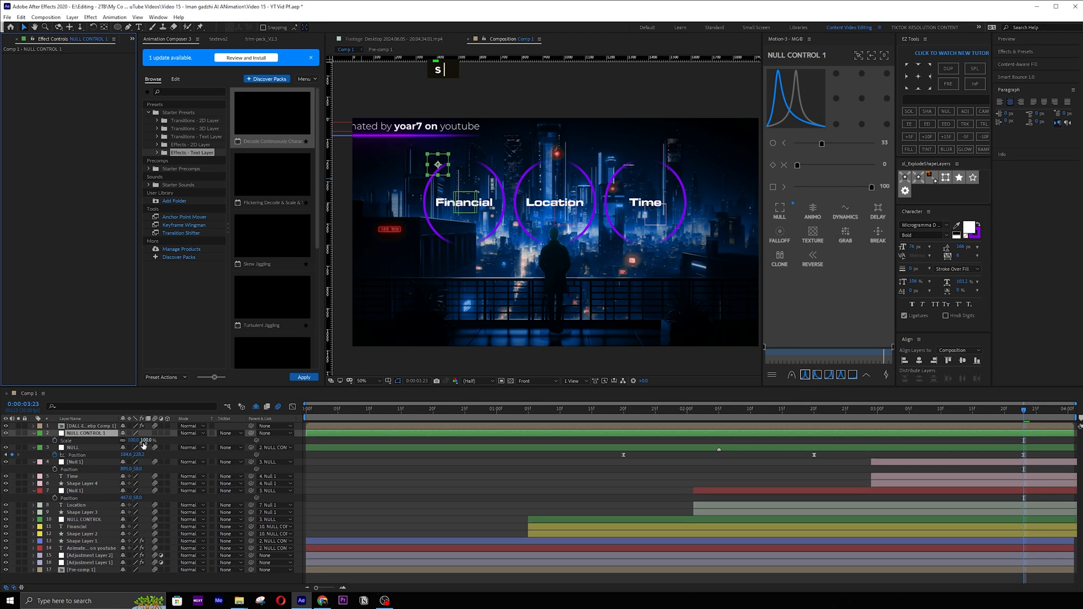
drag(143, 441, 59, 444)
key(v)
drag(437, 164, 460, 178)
Preview the rescaled title and rings, and save the project.
click(81, 541)
shift+click(90, 548)
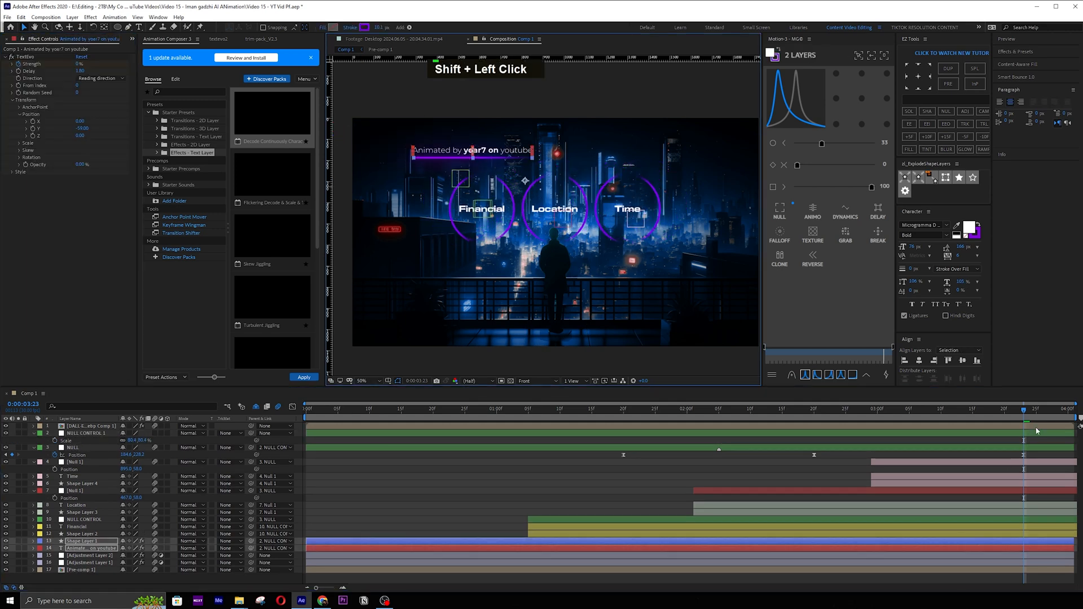
key(space)
key(space)
click(368, 540)
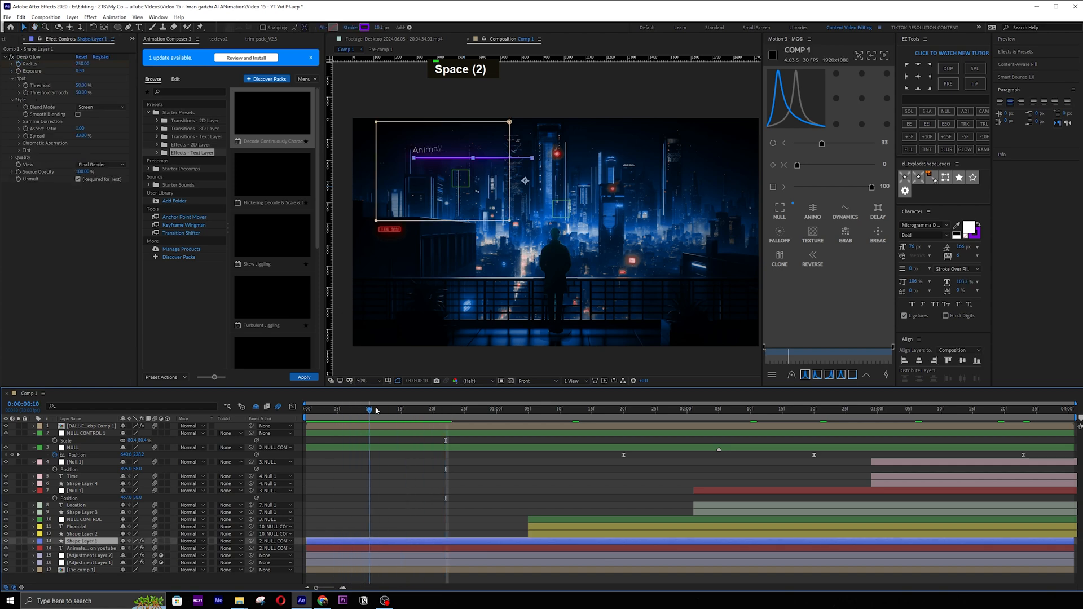
key(ctrl+s)
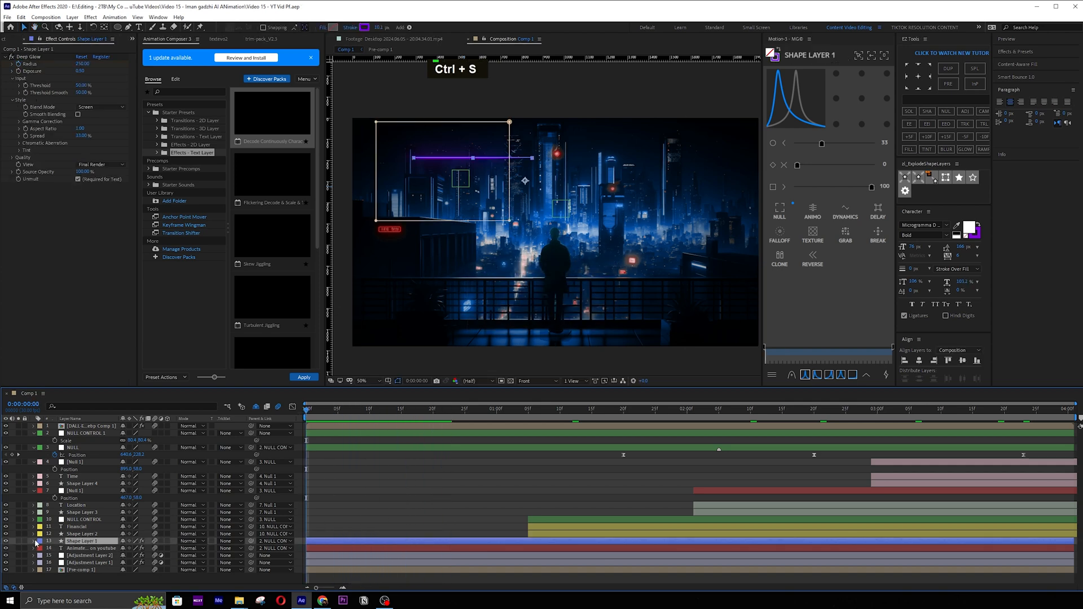
Add Trim Paths to Shape Layer 1 and keyframe its Start and End at 0:00:00:00 and 0:00:01:00.
click(33, 540)
click(171, 488)
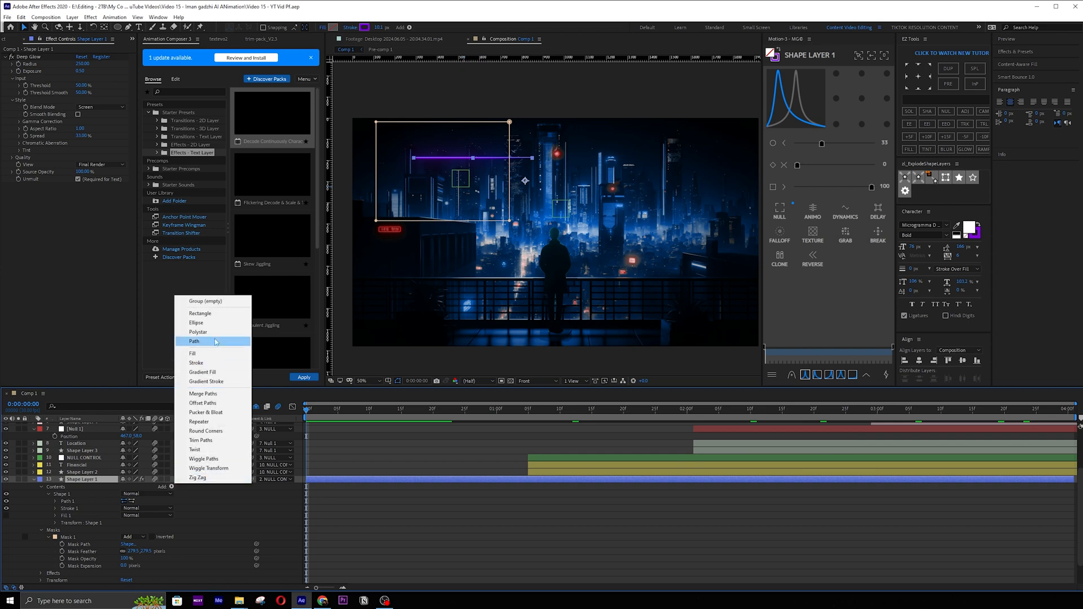
click(212, 440)
scroll(65, 535, down, 2)
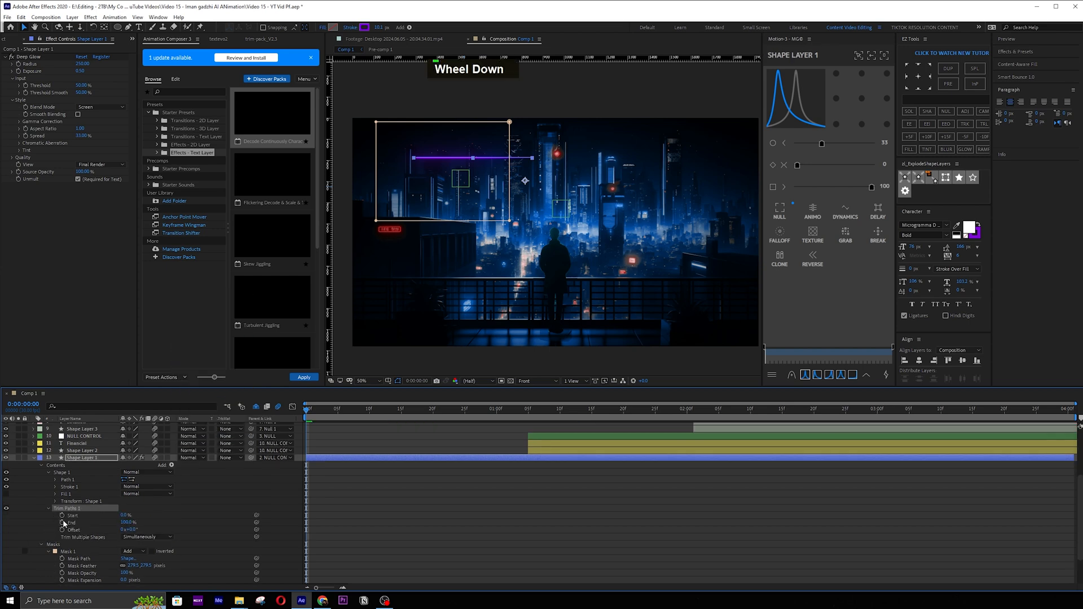
double_click(67, 508)
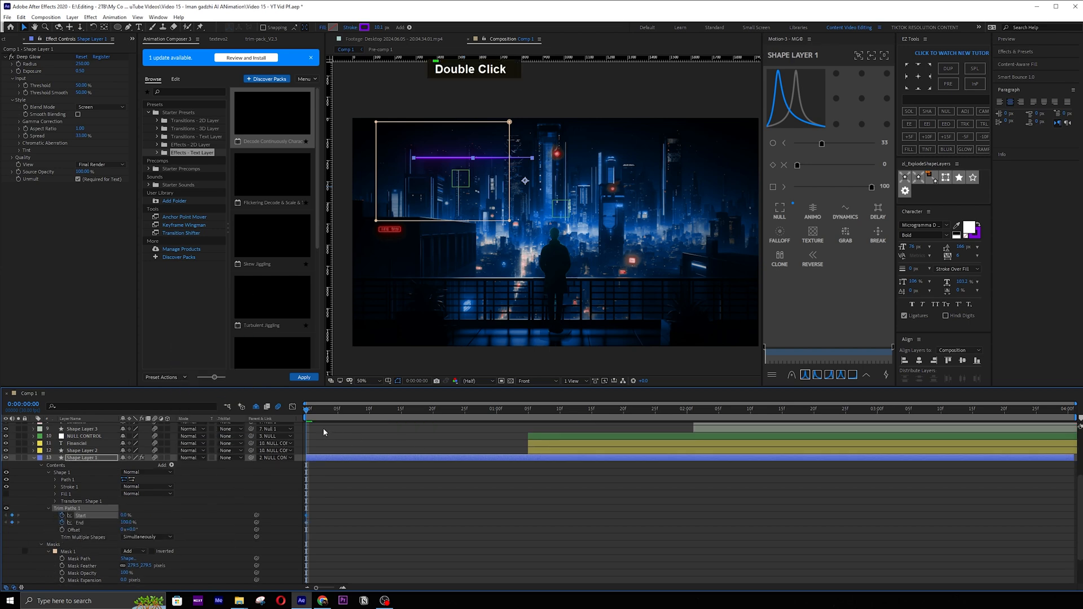
drag(489, 414, 305, 412)
click(12, 515)
click(12, 522)
click(418, 521)
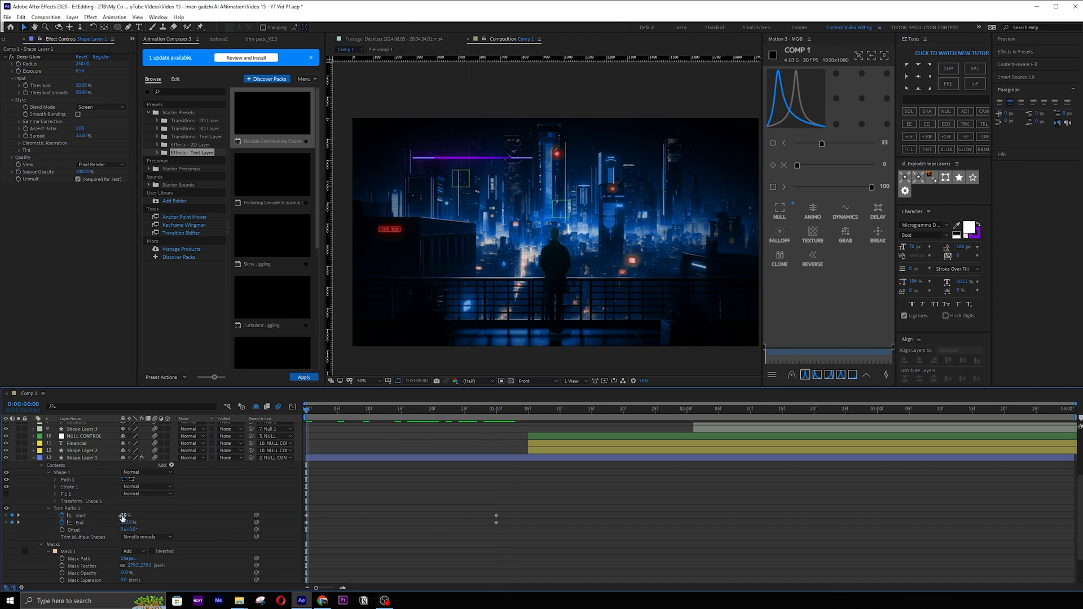
Set the Trim Paths Start and End to 50% at 0:00:00:00 so the line grows from its middle.
click(123, 512)
text(50)
key(Tab)
text(50)
key(Return)
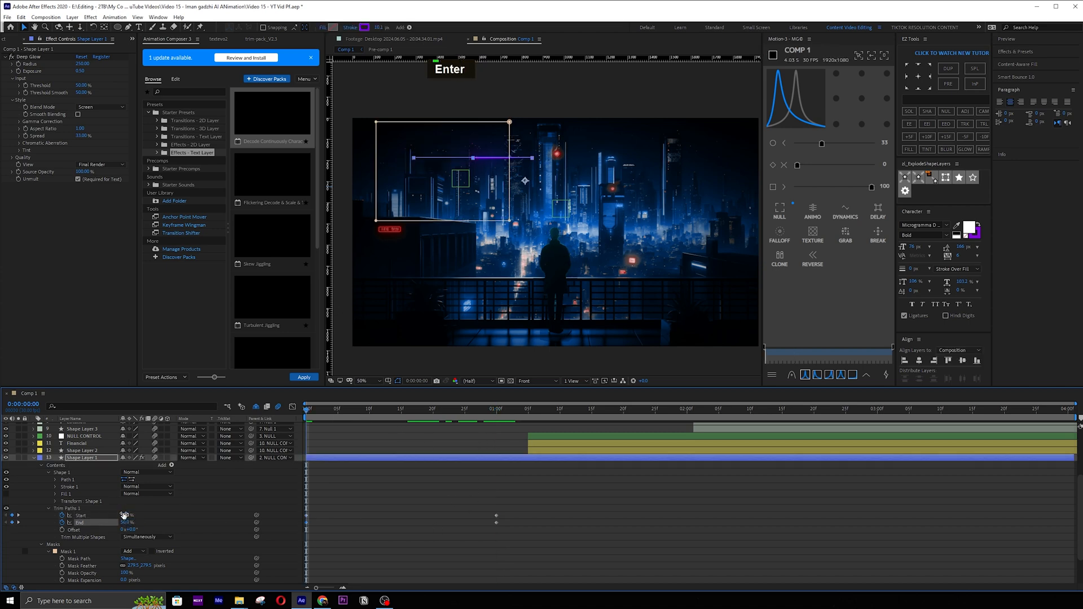
Ease the Trim Paths keyframes with a curve that peaks early and settles slowly, and preview the line's growth.
click(321, 500)
drag(521, 408, 486, 409)
drag(527, 500, 298, 529)
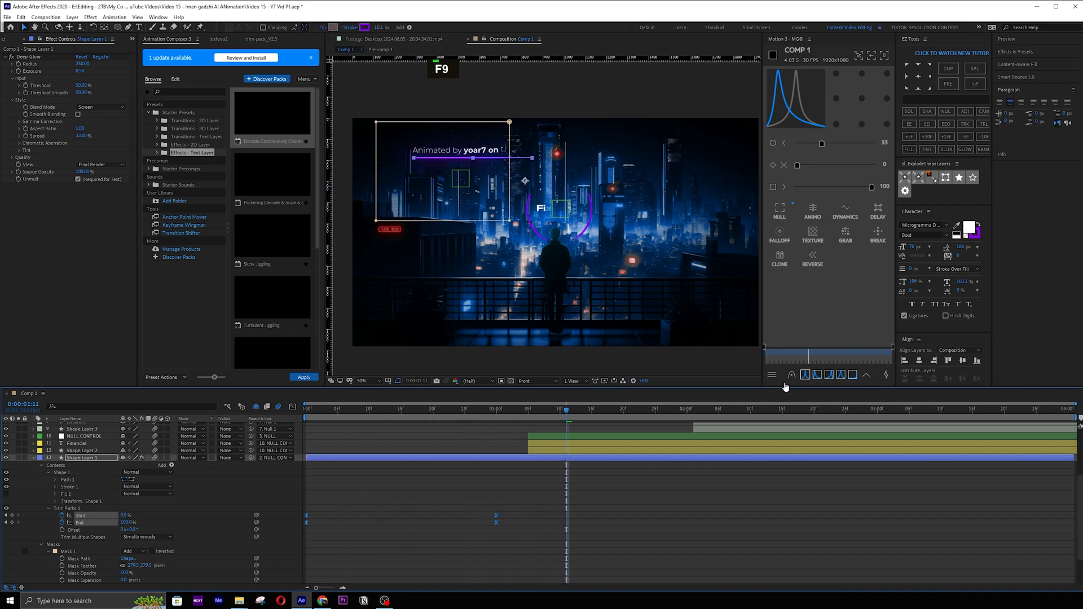
double_click(817, 375)
click(292, 407)
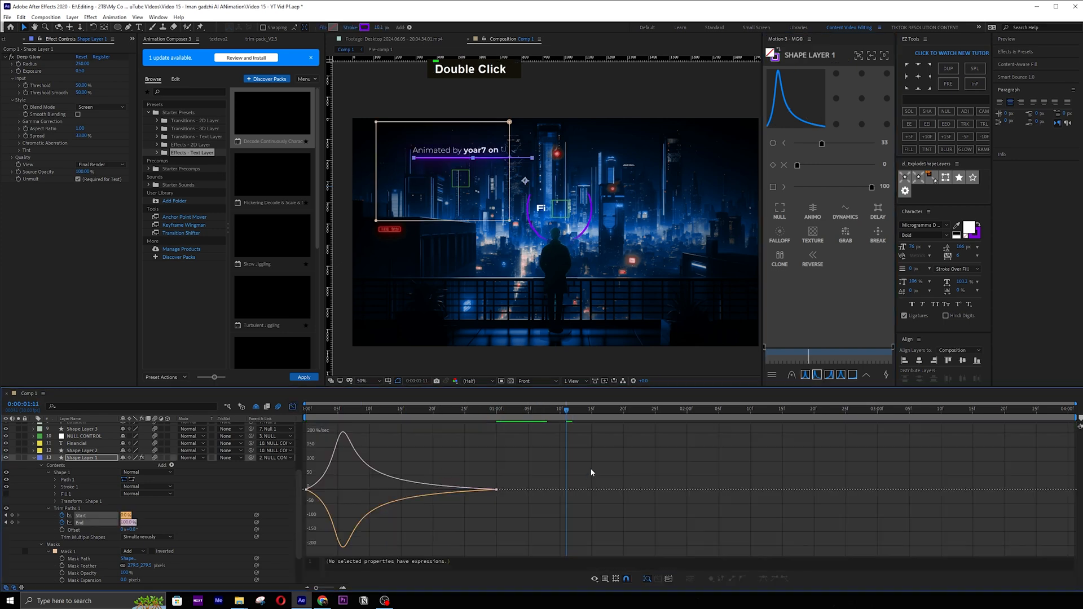
drag(579, 463, 301, 515)
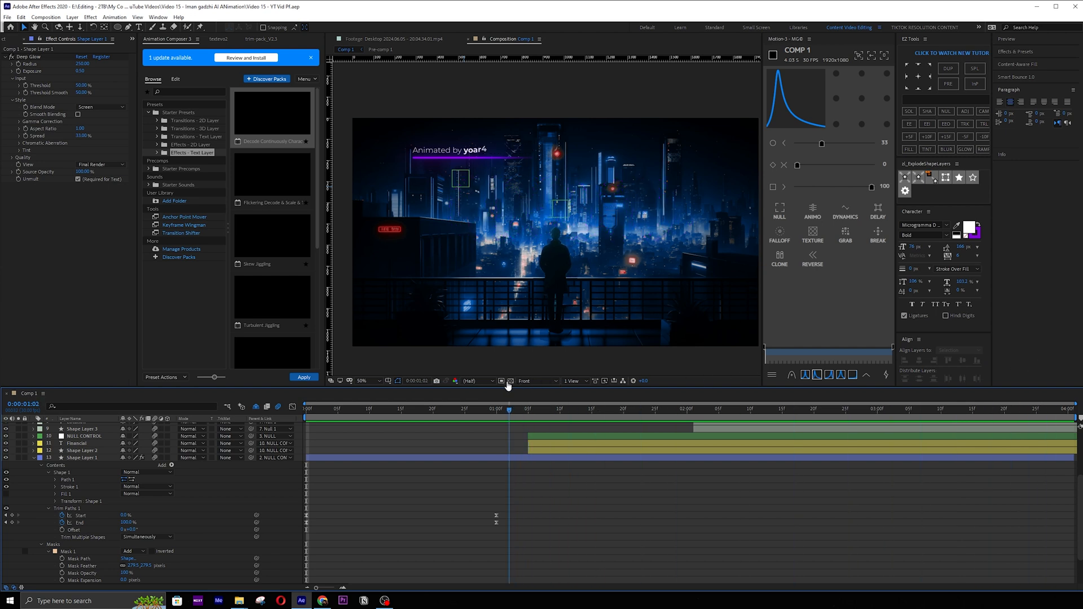
Switch to Chrome and search Google Images for "gear icon outline".
click(322, 601)
key(BackSpace)
key(BackSpace)
text(gear icon)
key(Return)
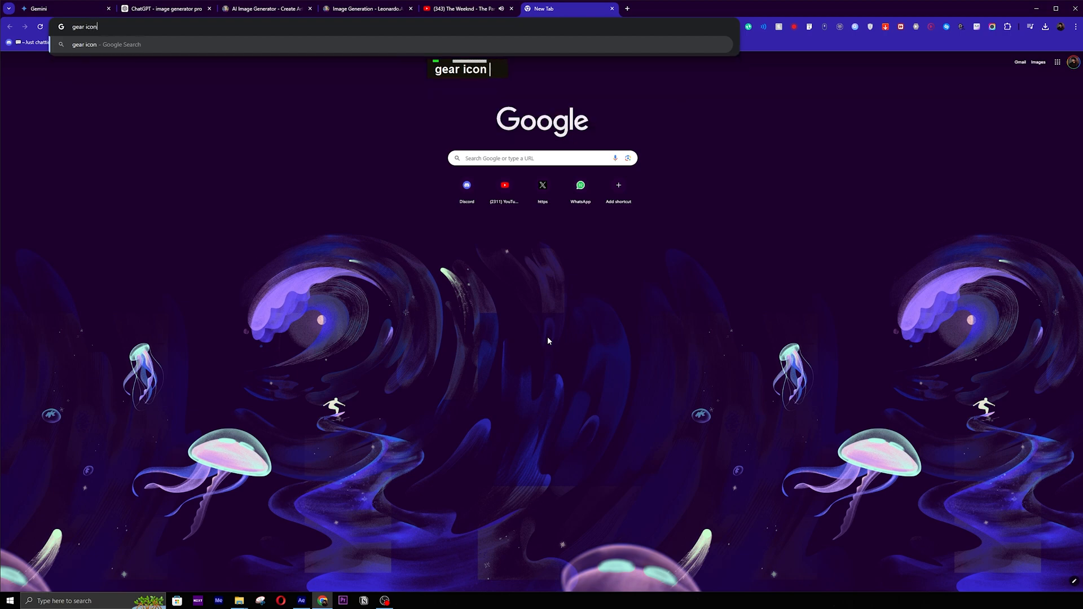
text(outline)
key(Return)
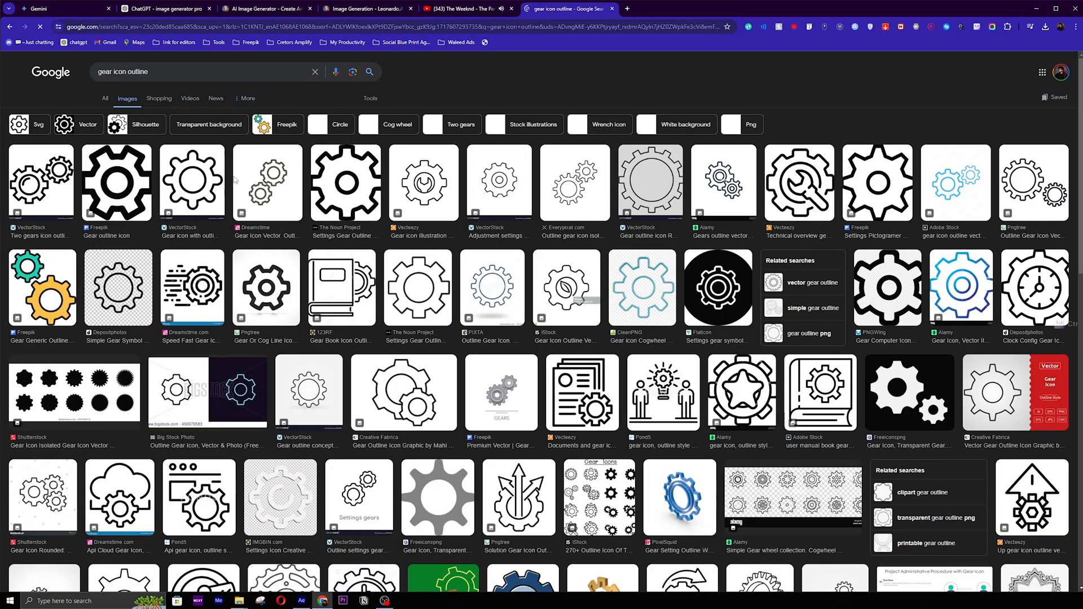
Save the Noun Project gear outline as a PNG in the project folder and add it to Comp 1 in After Effects.
click(345, 182)
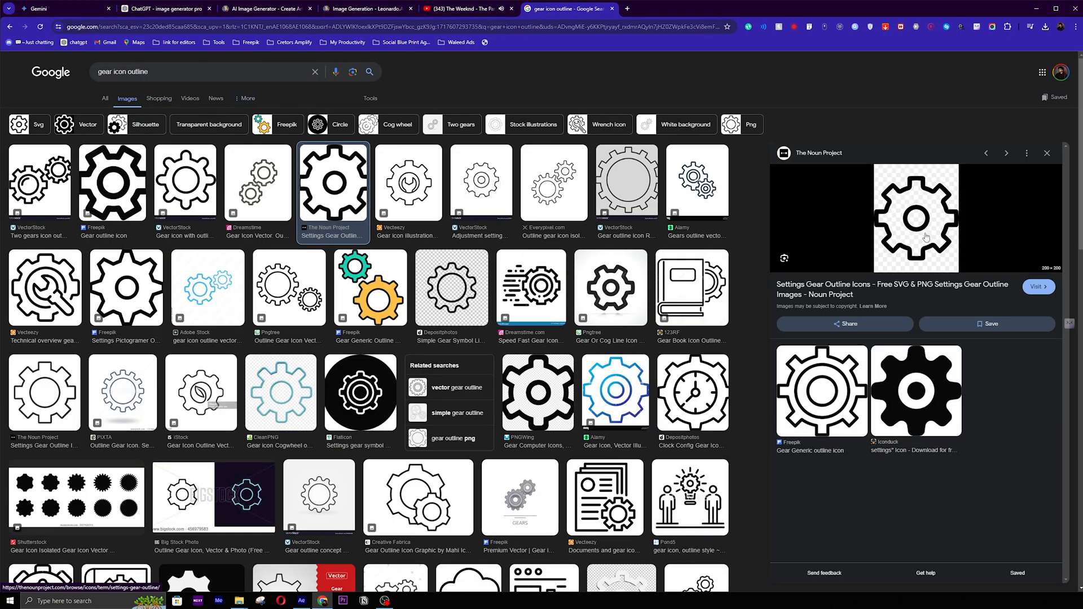
right_click(925, 237)
click(1034, 323)
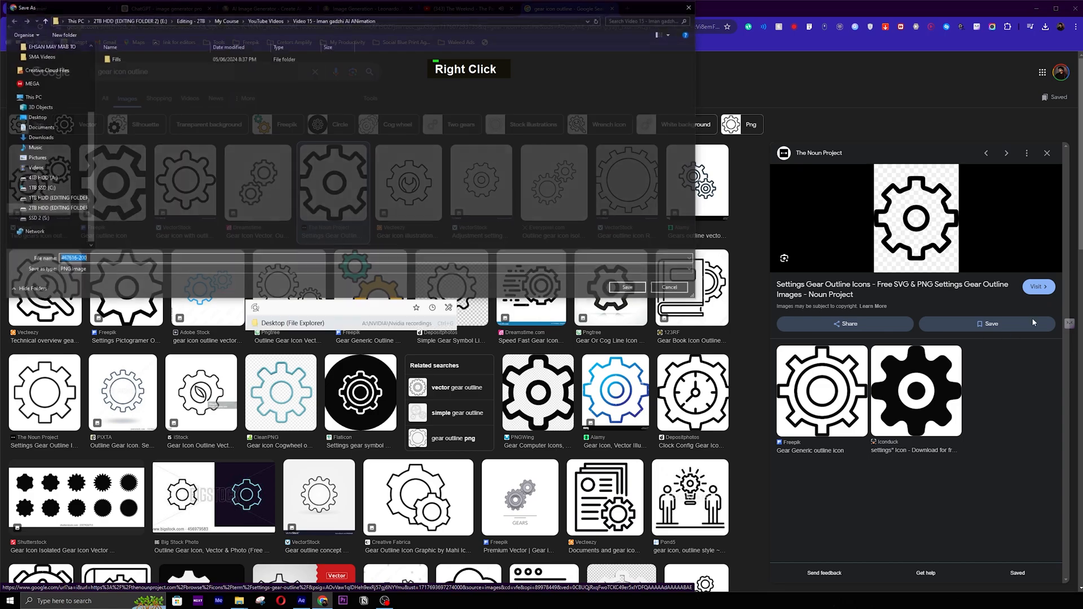
key(Return)
drag(967, 48, 301, 605)
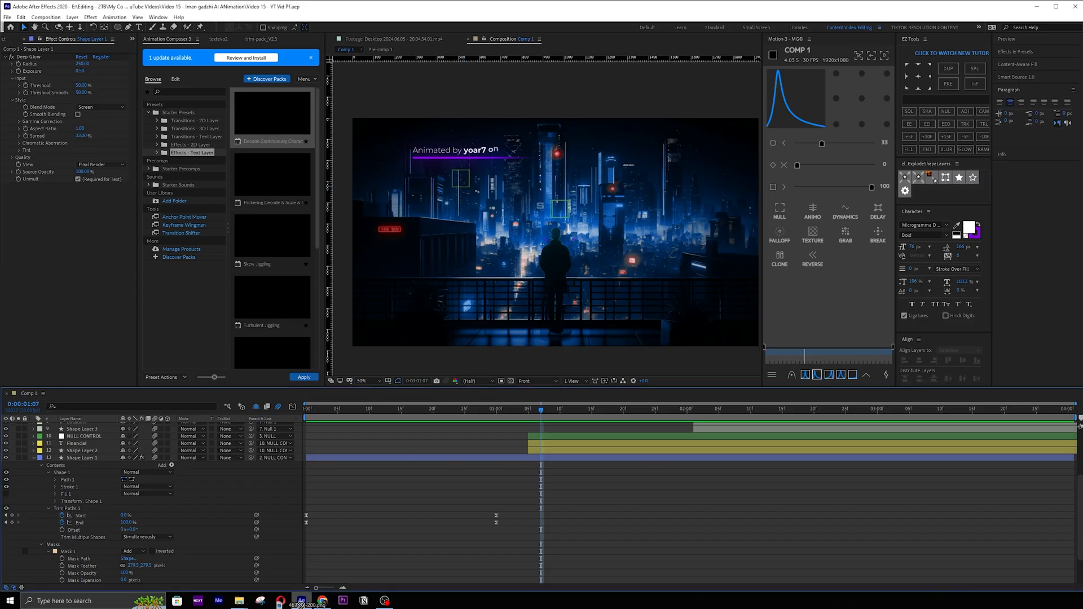
drag(566, 497, 565, 498)
Apply the Fill effect to the gear PNG layer and set its colour to white.
key(ctrl+space)
text(fill)
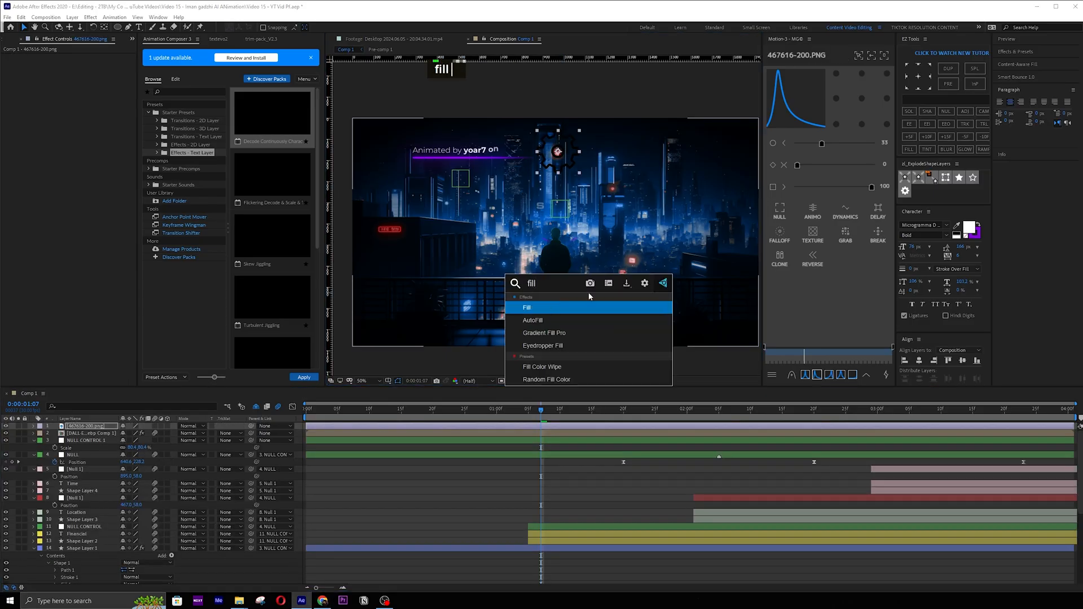
key(Return)
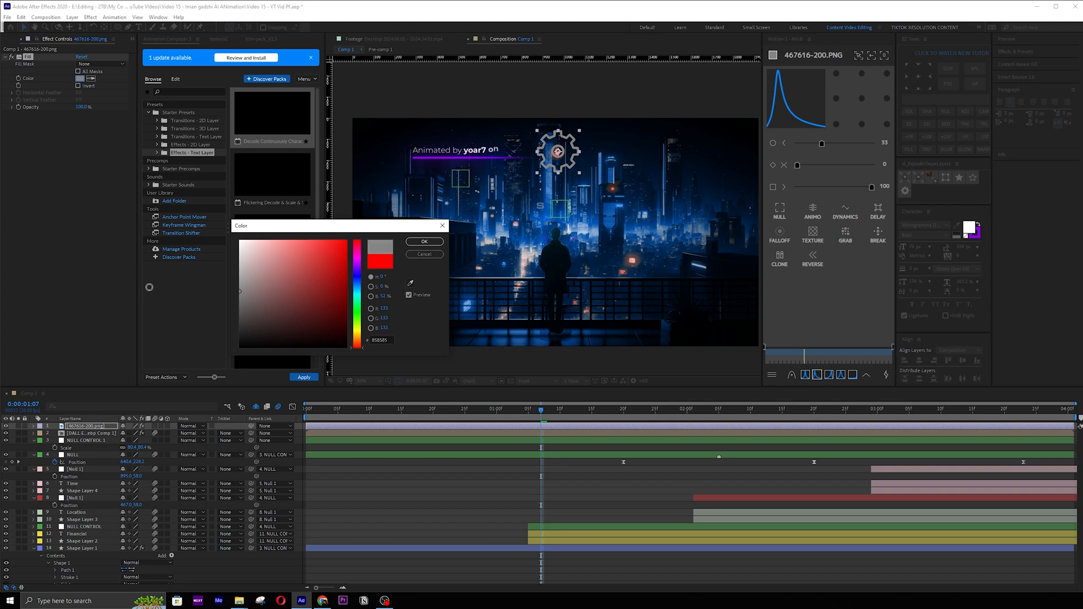
drag(153, 256, 179, 189)
click(423, 241)
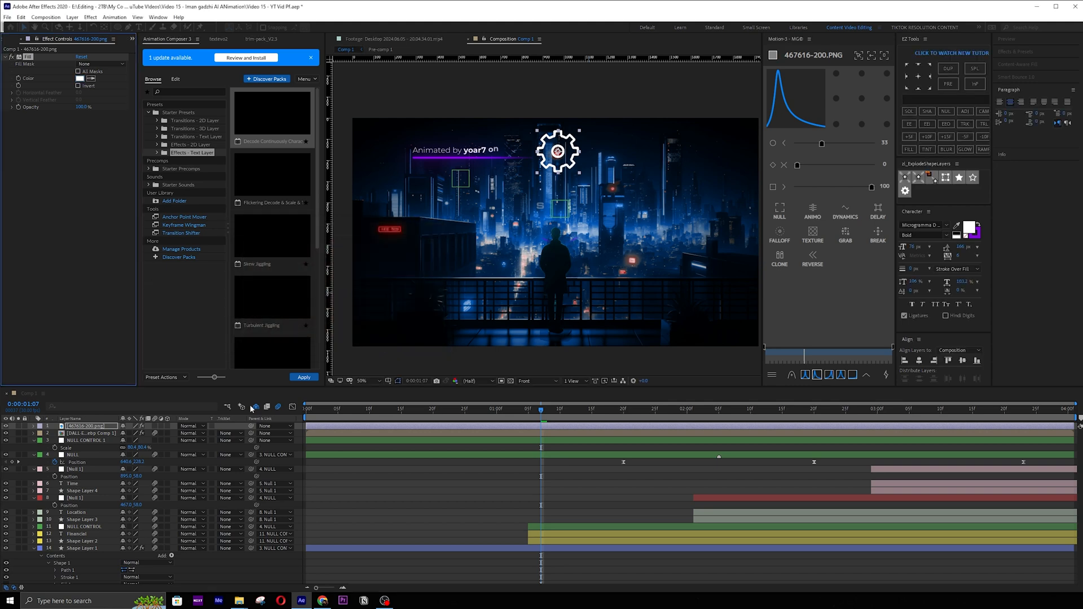
Enlarge the gear to about 312% at reduced opacity on the frame's upper edge, with its layer directly below Adjustment Layer 1.
key(t)
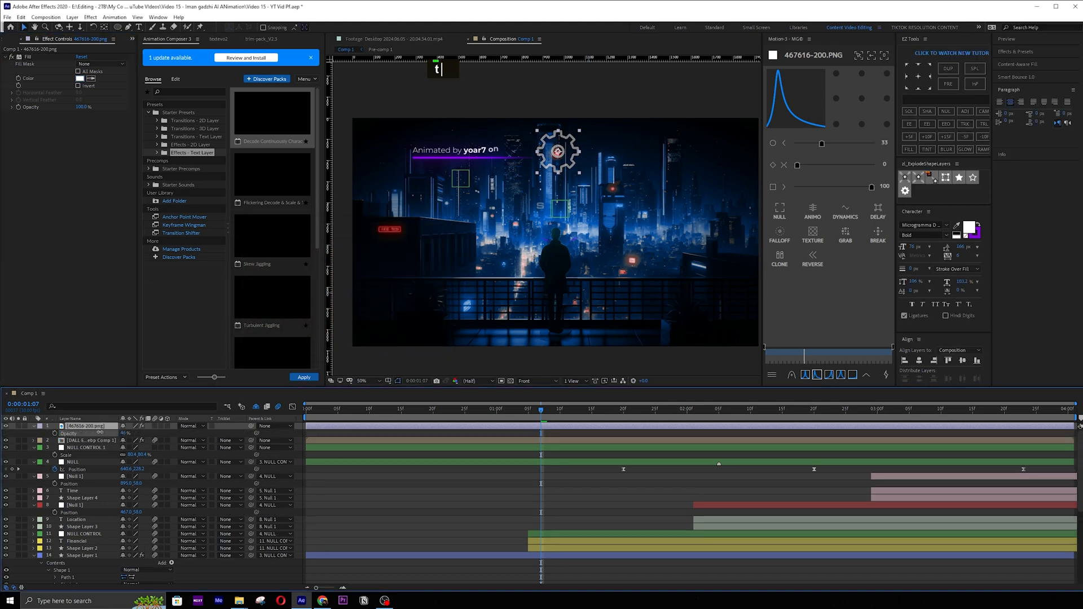
key(s)
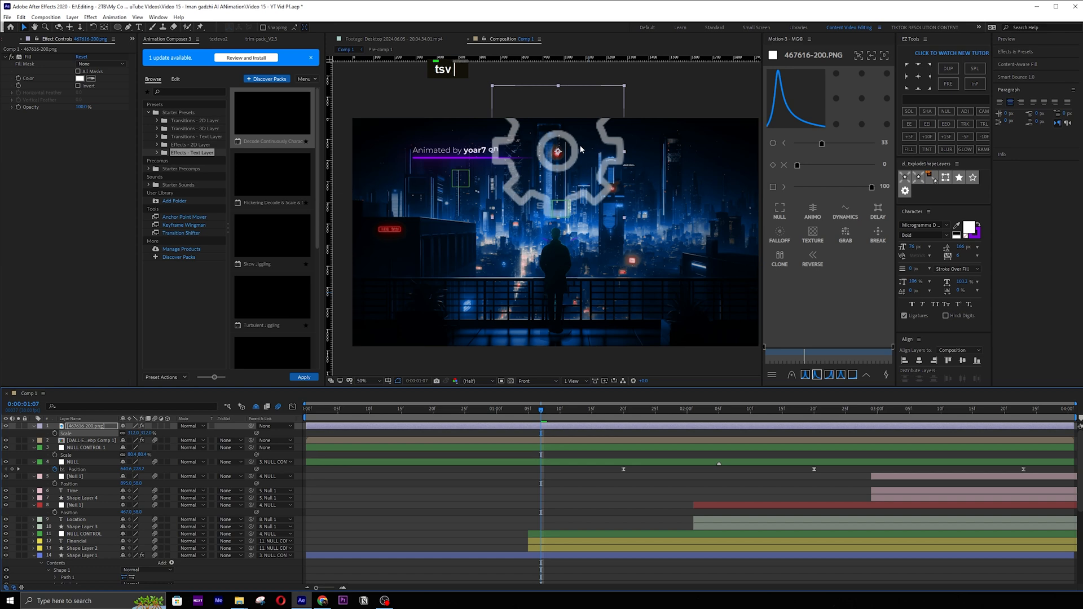
drag(581, 150, 575, 116)
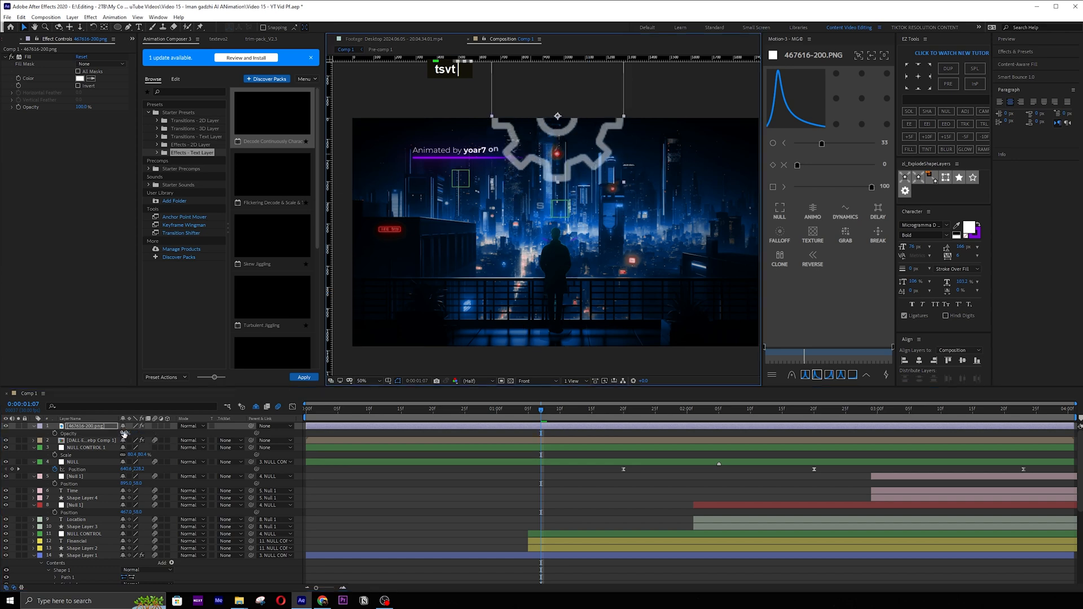
drag(124, 433, 95, 545)
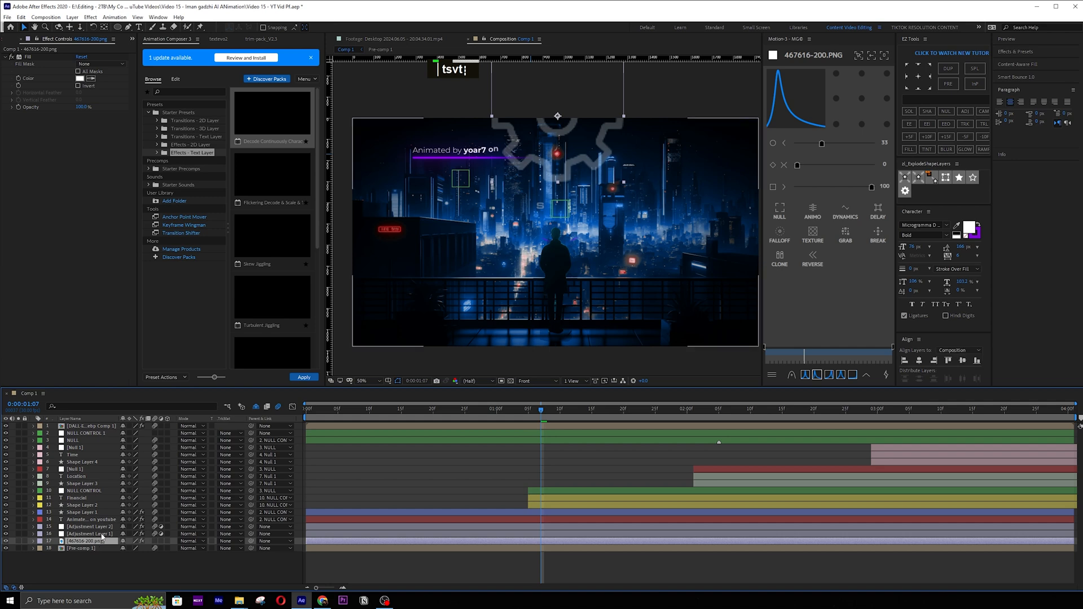
Keyframe the gear layer's Rotation from 0° at 0:00:00:00 to a turned angle at 0:00:04:00.
key(Home)
key(t)
key(r)
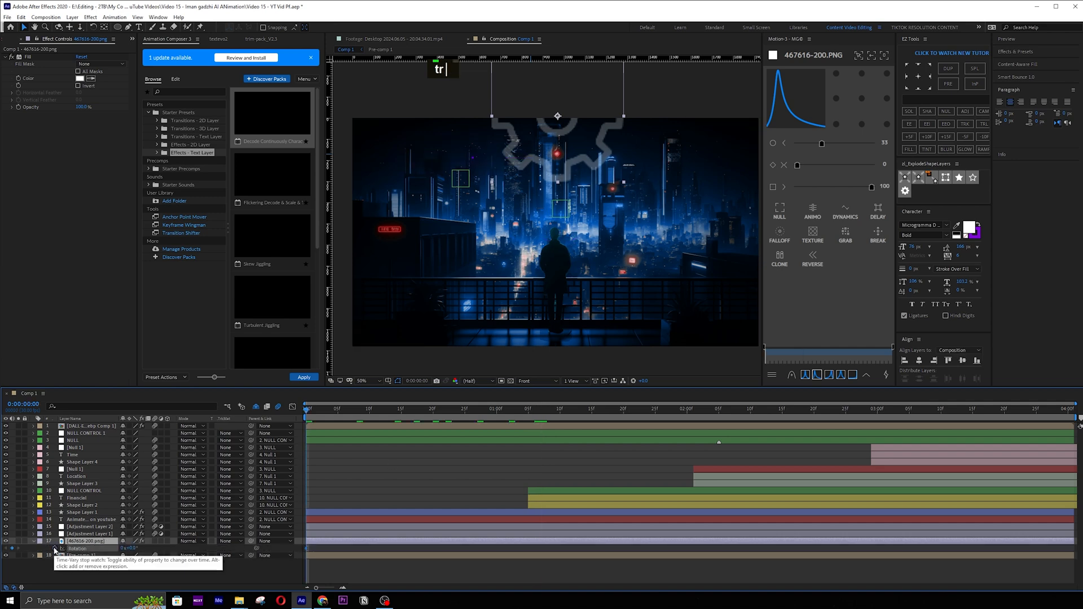
click(1064, 416)
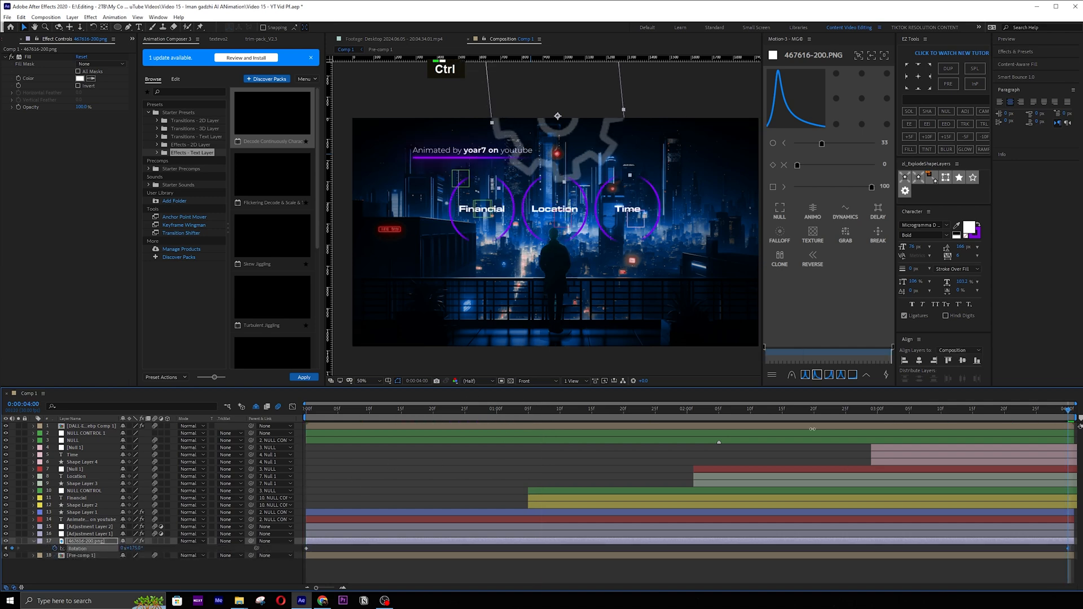
Preview the rotating gear and nudge it slightly higher above the frame's upper edge.
key(space)
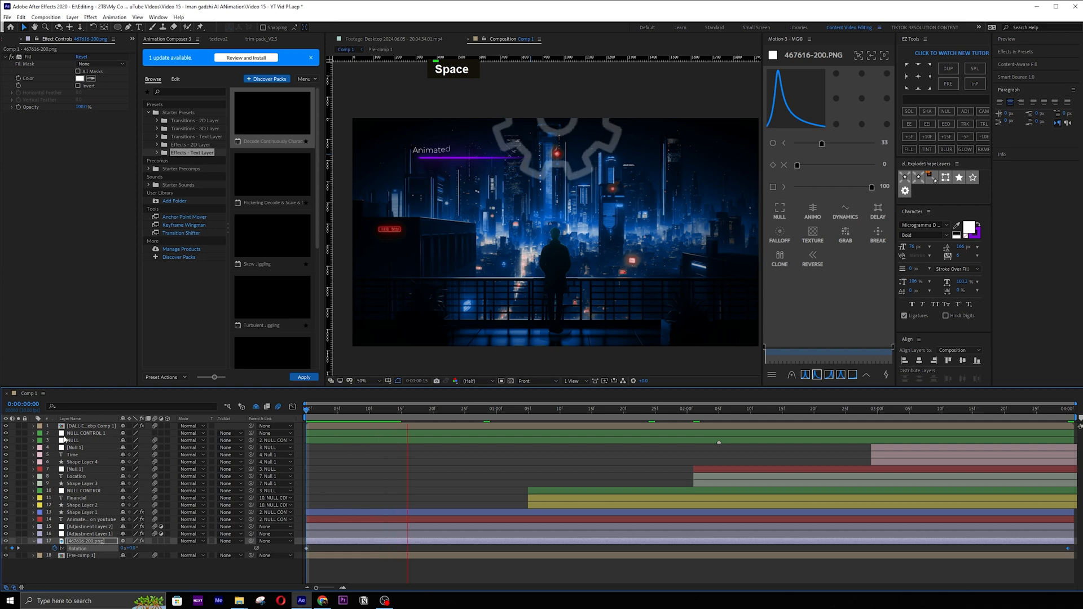
key(space)
drag(562, 131, 564, 119)
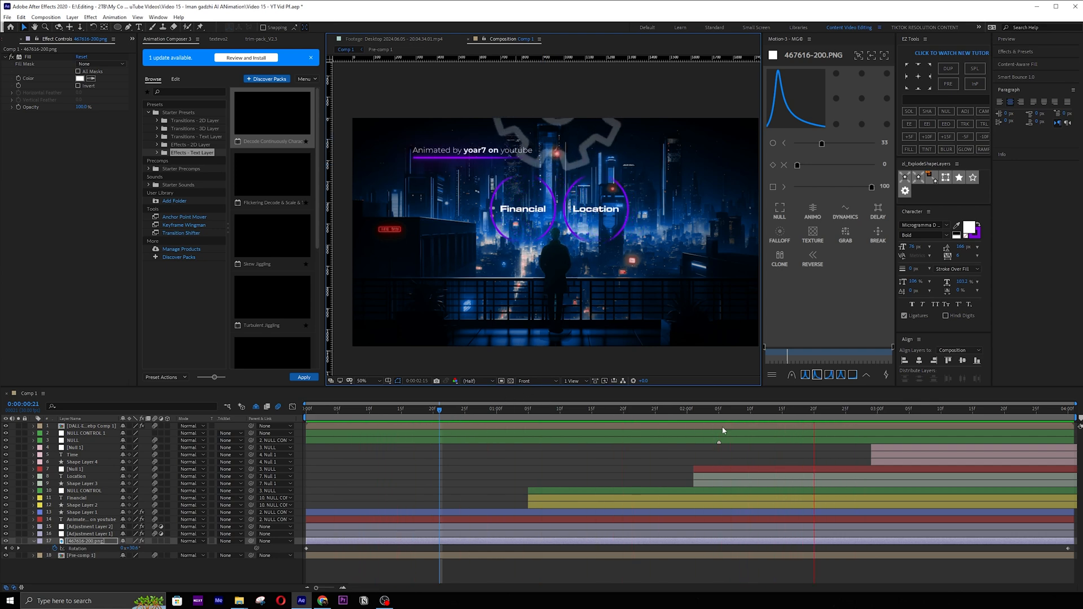
key(space)
key(space)
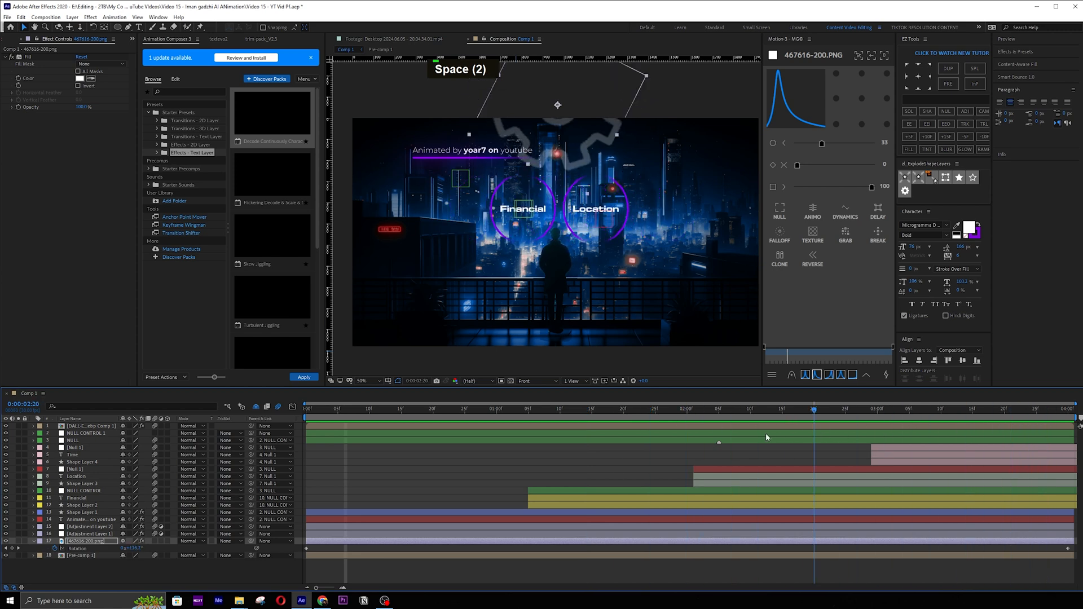
Add a new adjustment layer on top of Comp 1 and apply the Transform effect to it.
drag(449, 451, 264, 468)
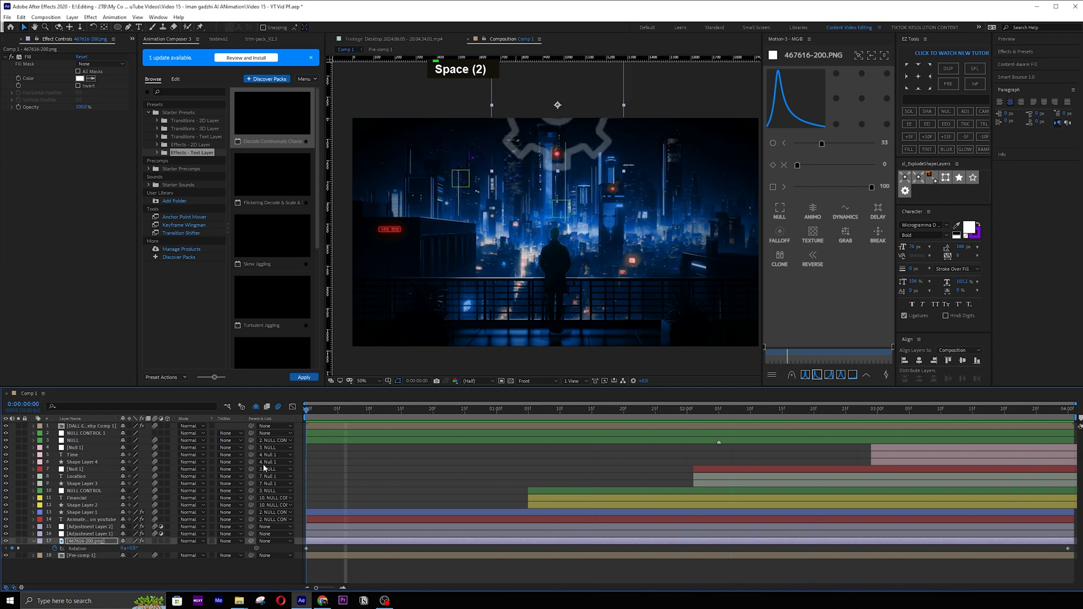
click(444, 570)
key(ctrl+s)
right_click(452, 567)
mouse_move(479, 485)
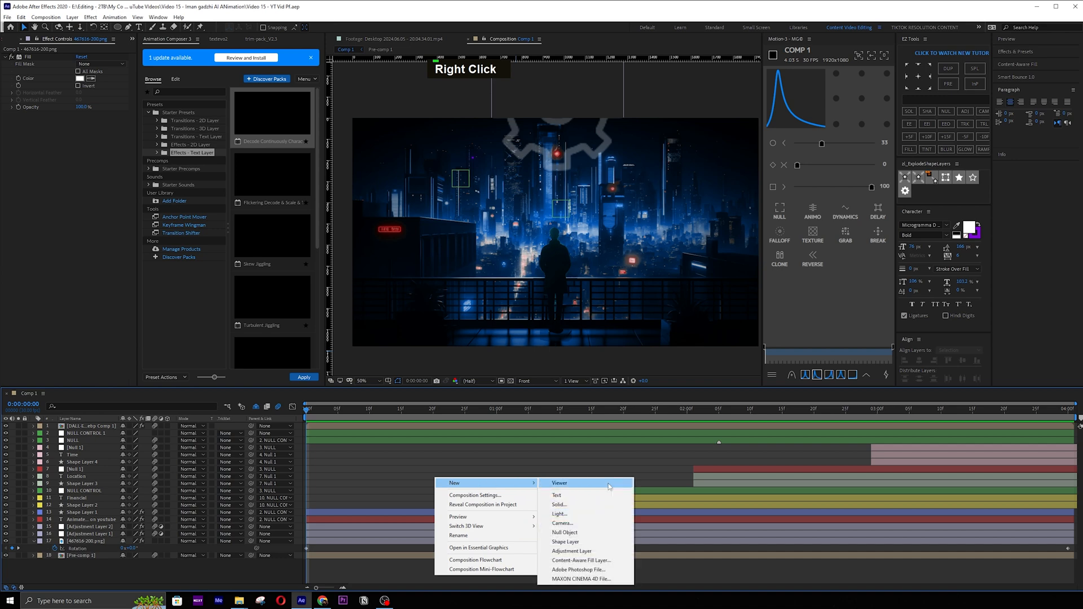
click(570, 551)
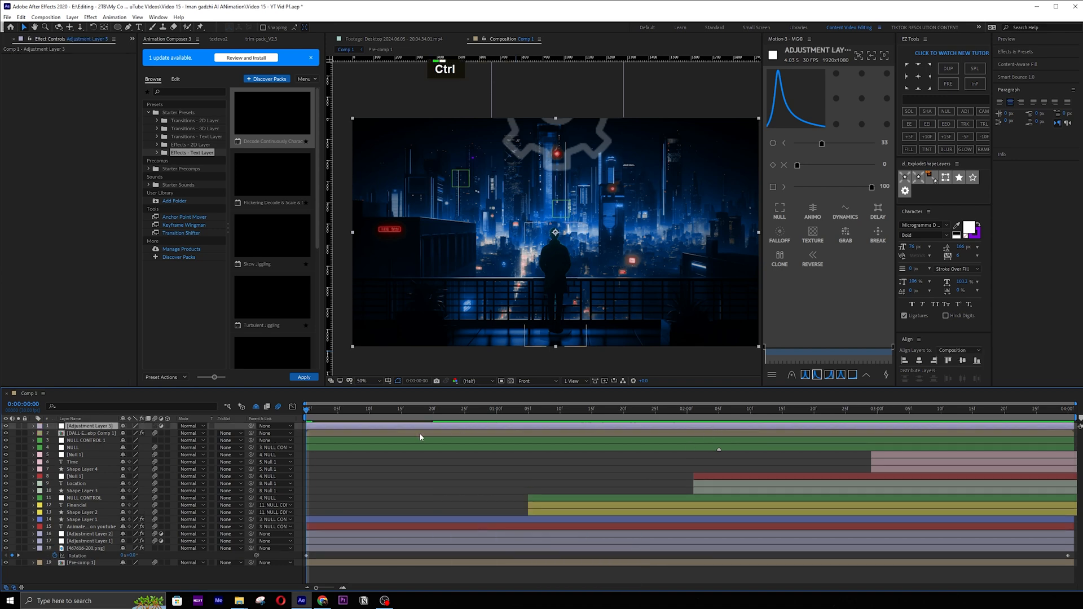
key(ctrl+space)
text(trans)
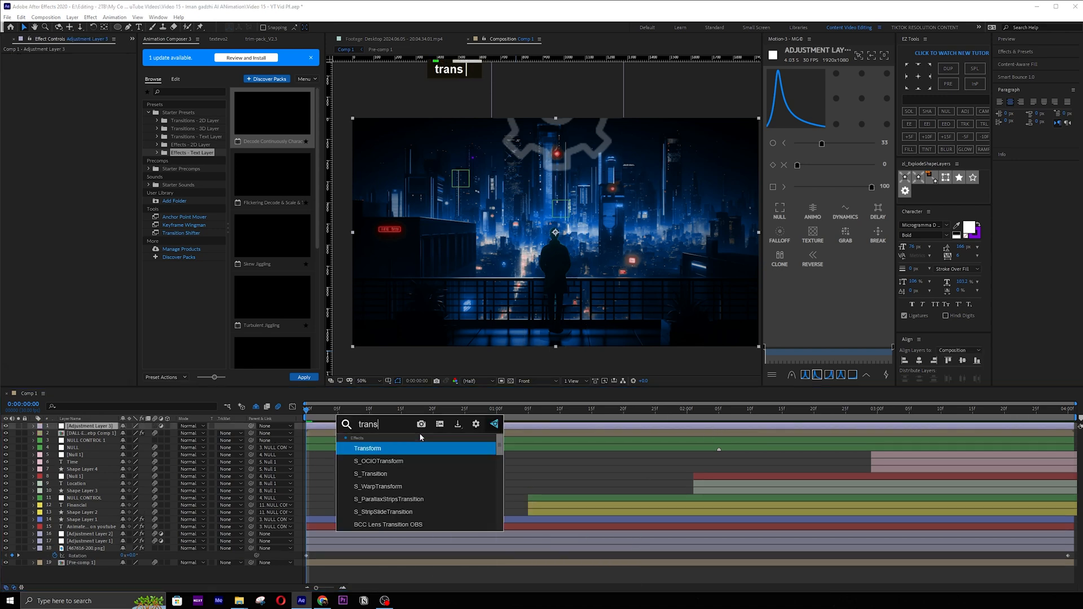
key(Return)
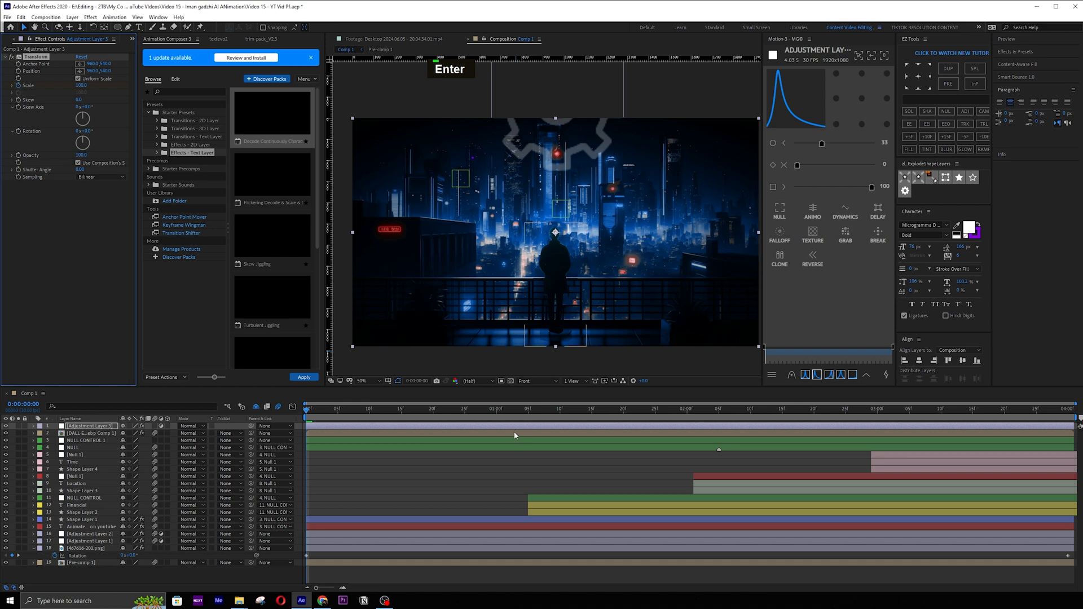
Keyframe the Transform effect's Scale from 100 at 0:00:00:00 to 115 at 0:00:04:00 and preview the zoom.
drag(504, 409, 1068, 411)
click(82, 86)
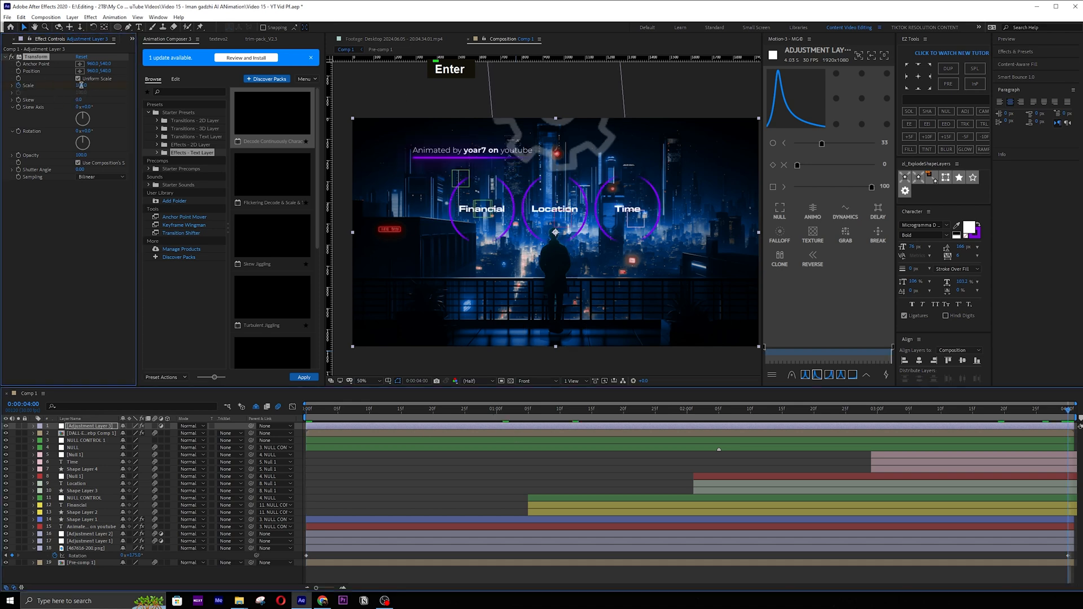
key(Return)
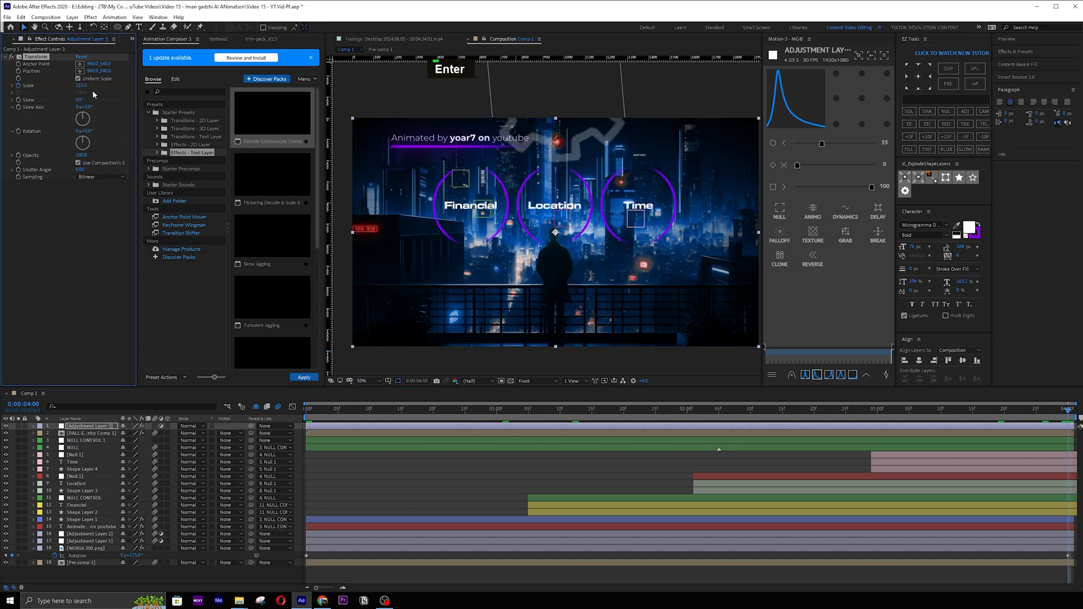
key(space)
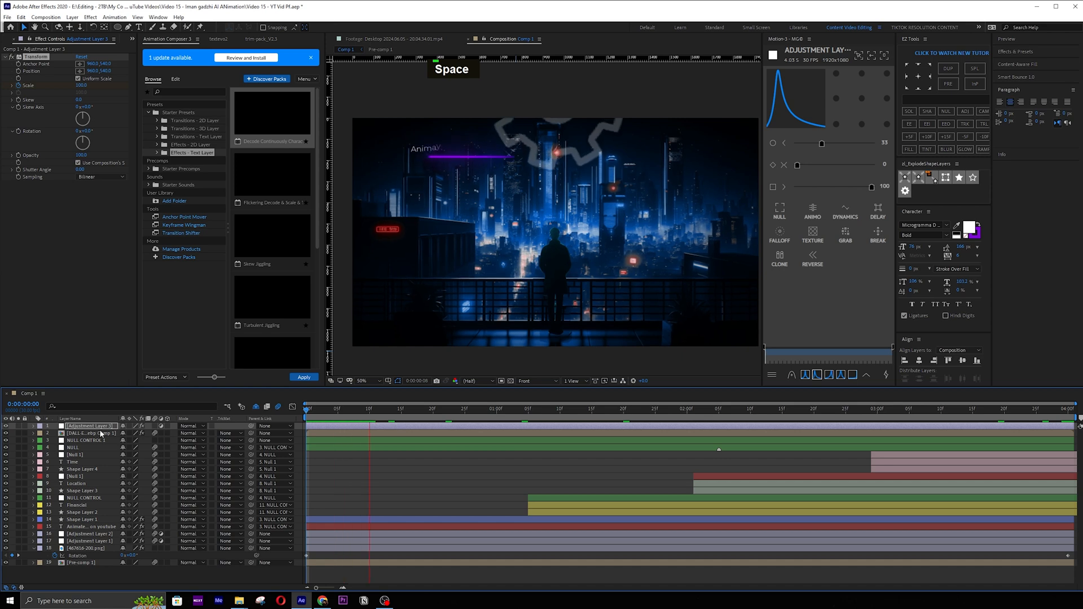
key(space)
Set the Transform Scale keyframe at 0:00:04:00 to 108, save the project and preview the gentler zoom.
key(u)
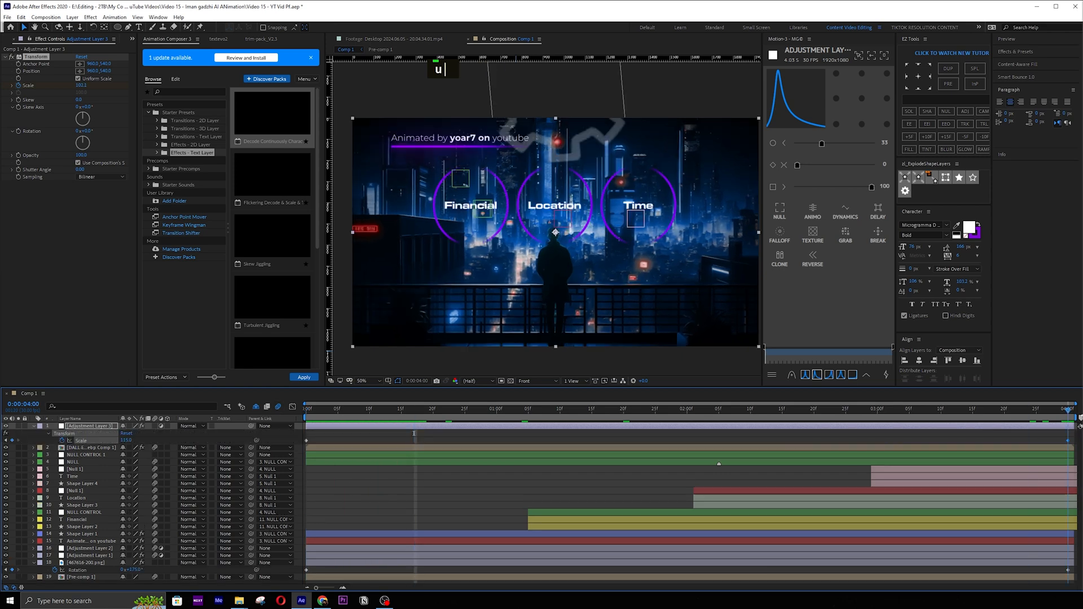
click(81, 85)
text(11)
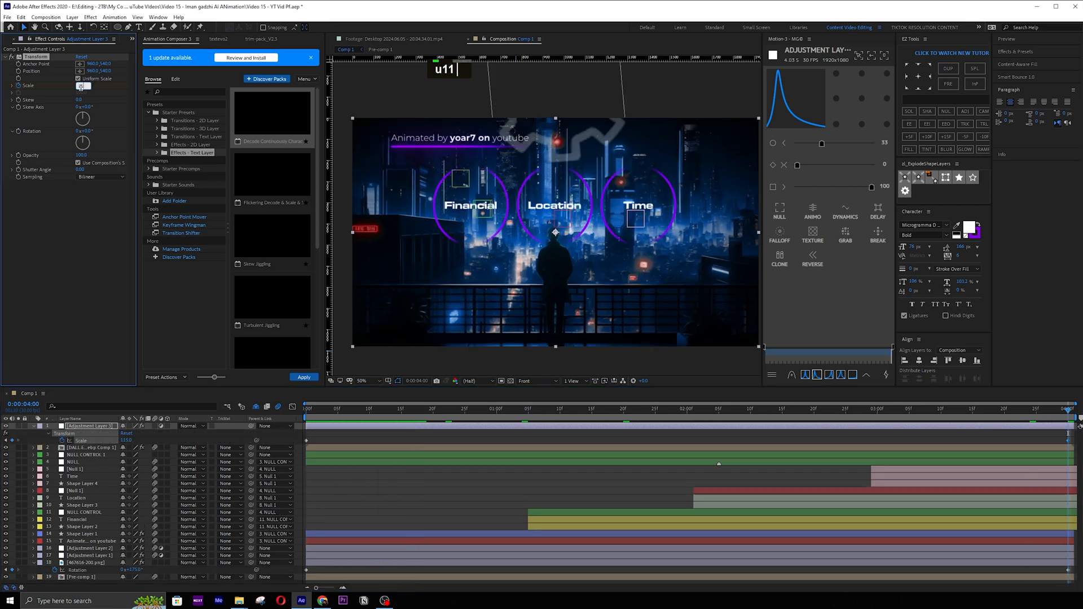
text(0)
key(Return)
key(ctrl+s)
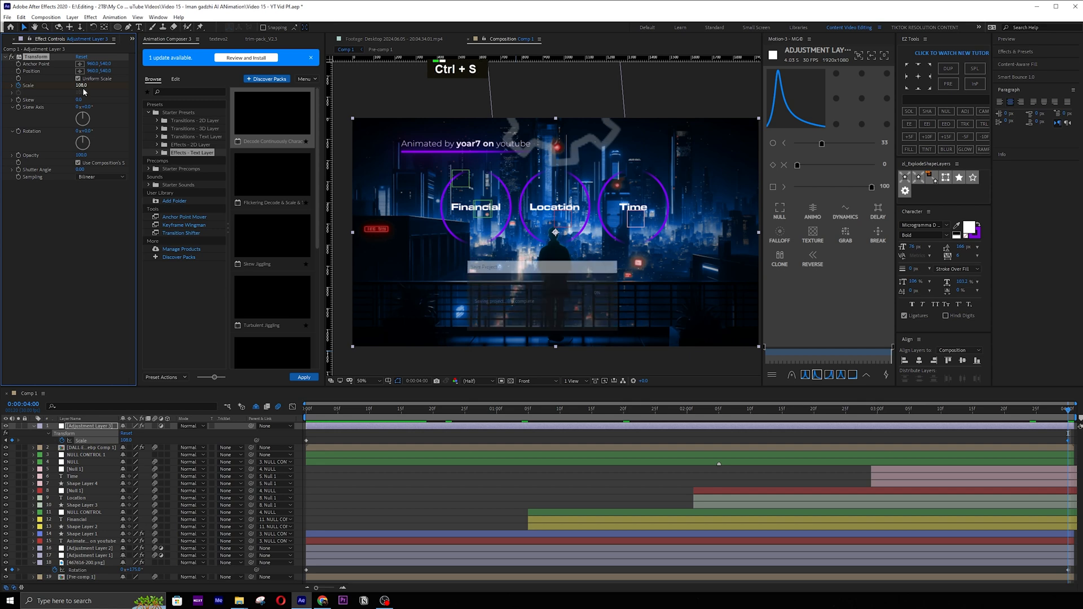
key(Home)
click(472, 380)
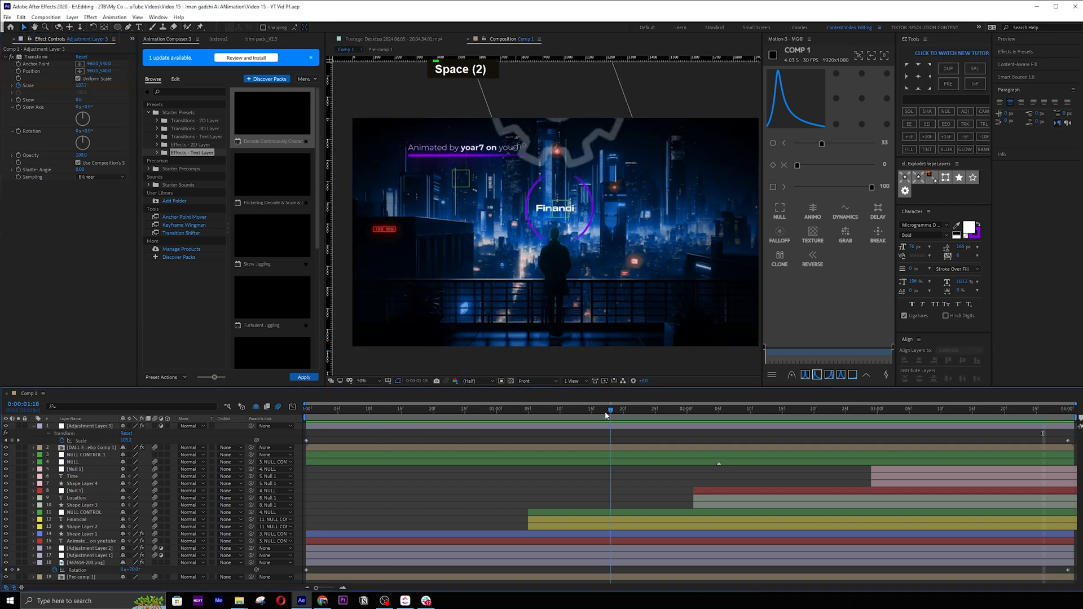
drag(609, 413, 541, 413)
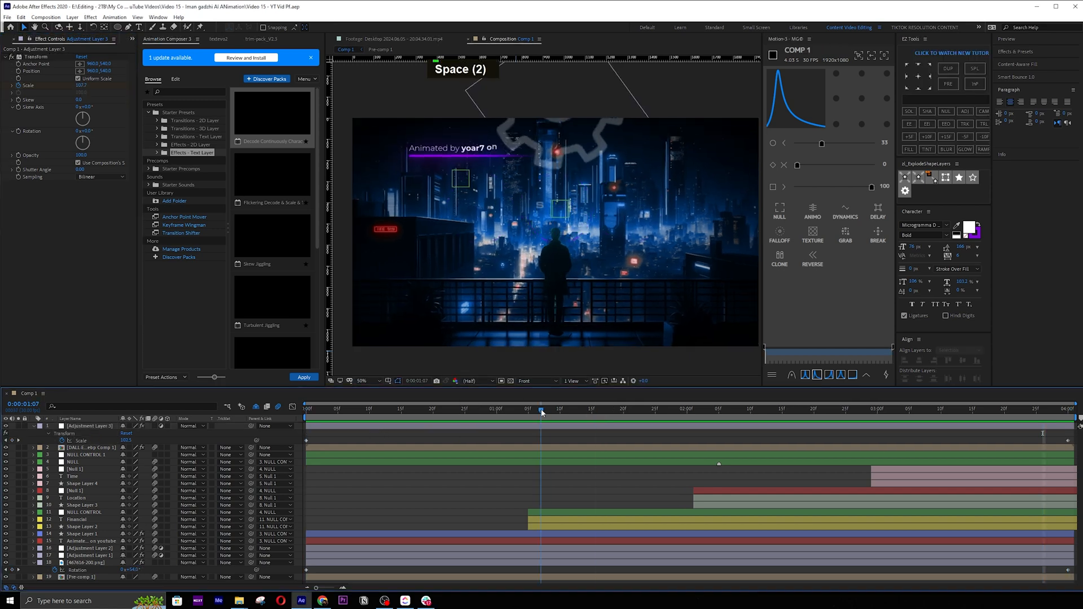
Copy the Deep Glow effect from Shape Layer 1 onto Shape Layers 2, 3 and 4.
click(118, 534)
click(29, 57)
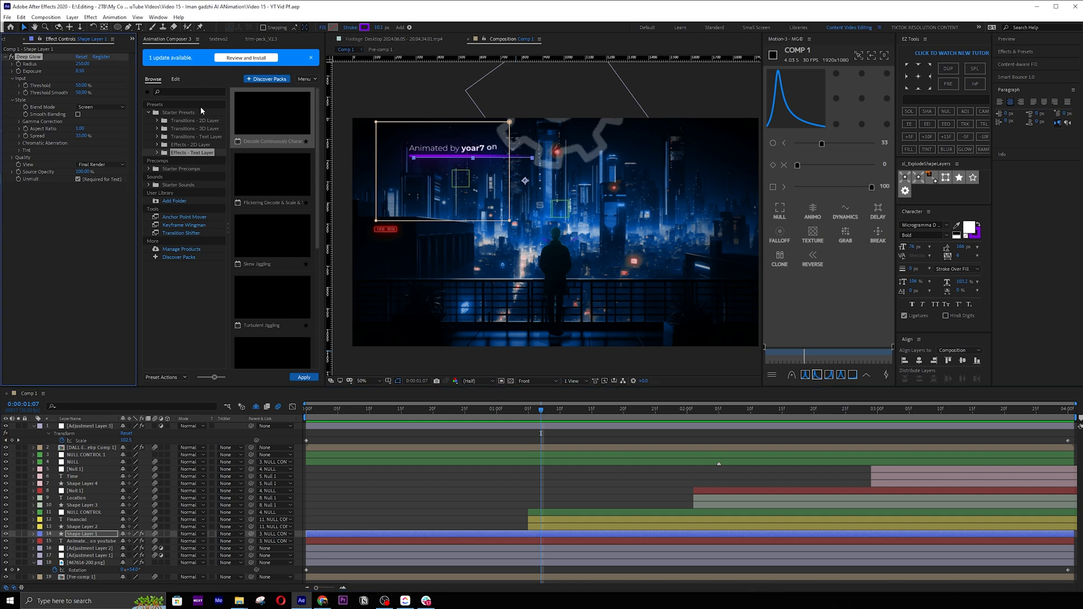
key(ctrl+c)
click(90, 526)
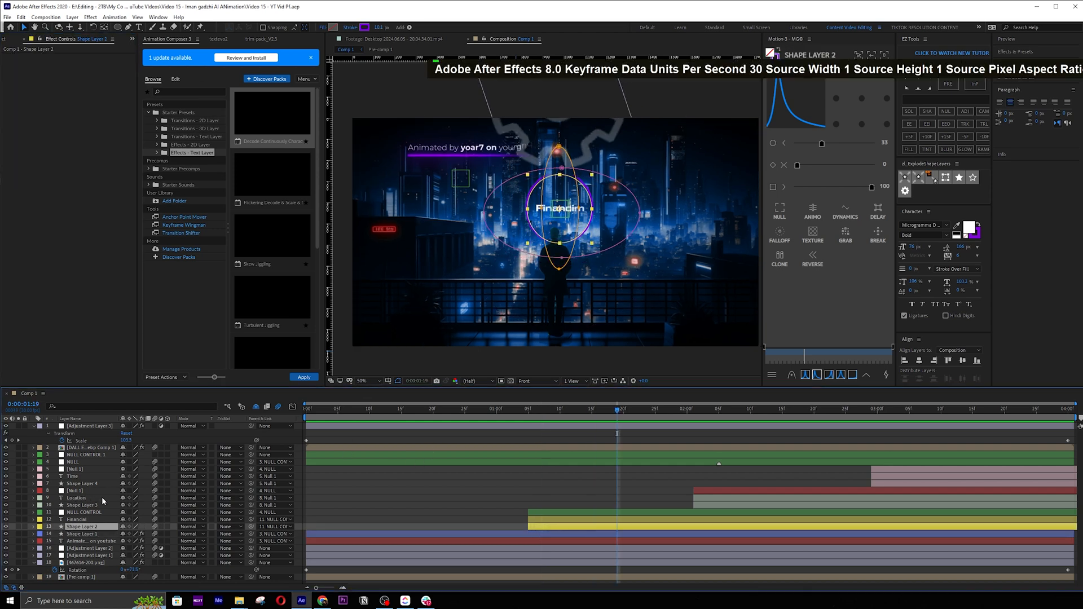
ctrl+click(85, 505)
ctrl+click(85, 484)
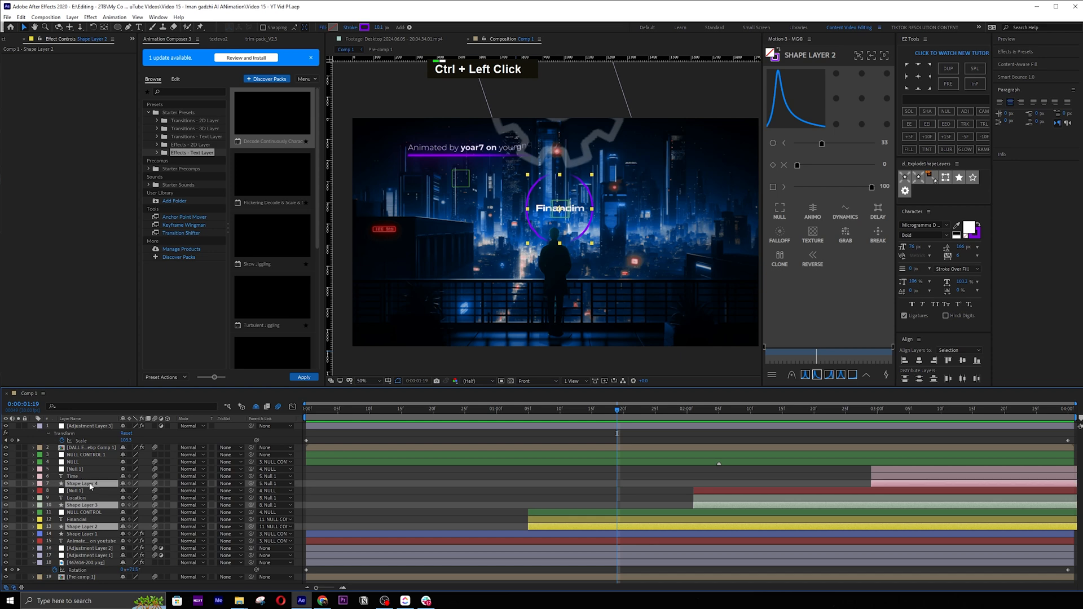
key(ctrl+v)
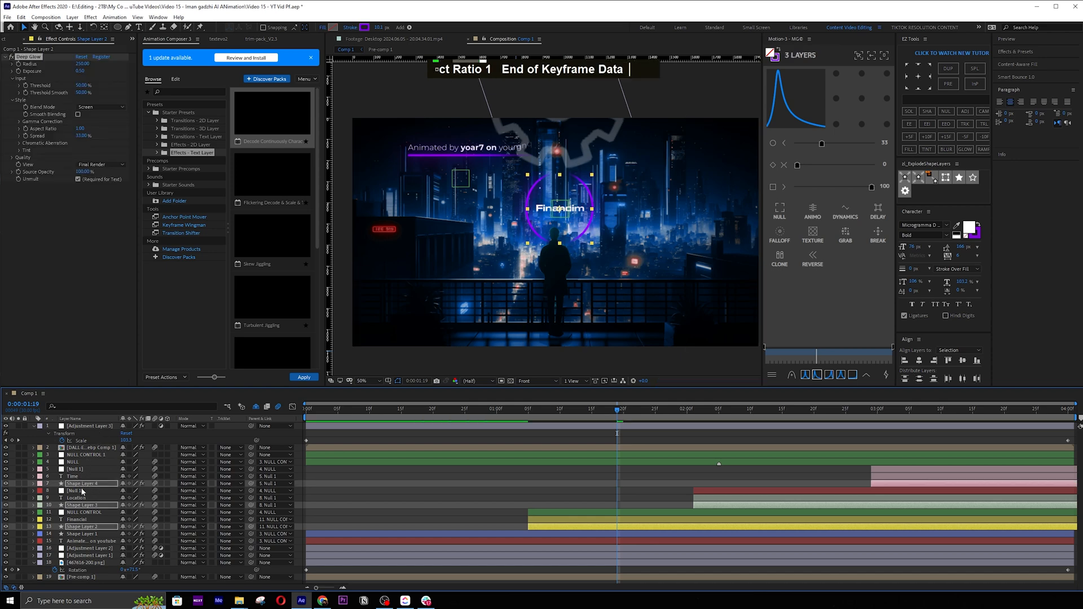
Try the copied Deep Glow effect directly on the gear PNG layer, preview it and undo it.
click(84, 533)
click(596, 104)
key(ctrl+v)
key(space)
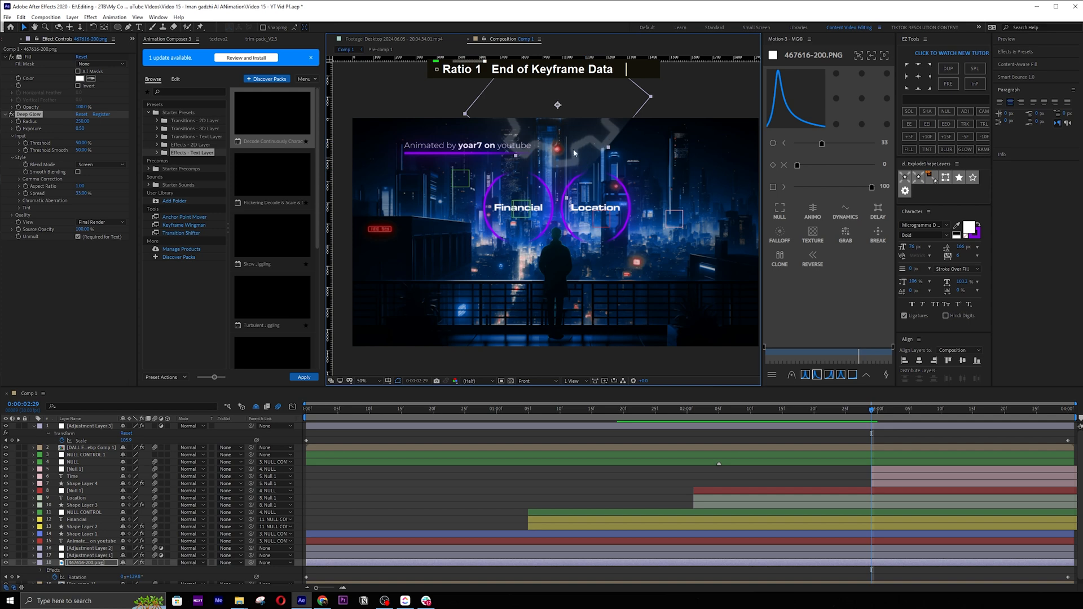
key(ctrl)
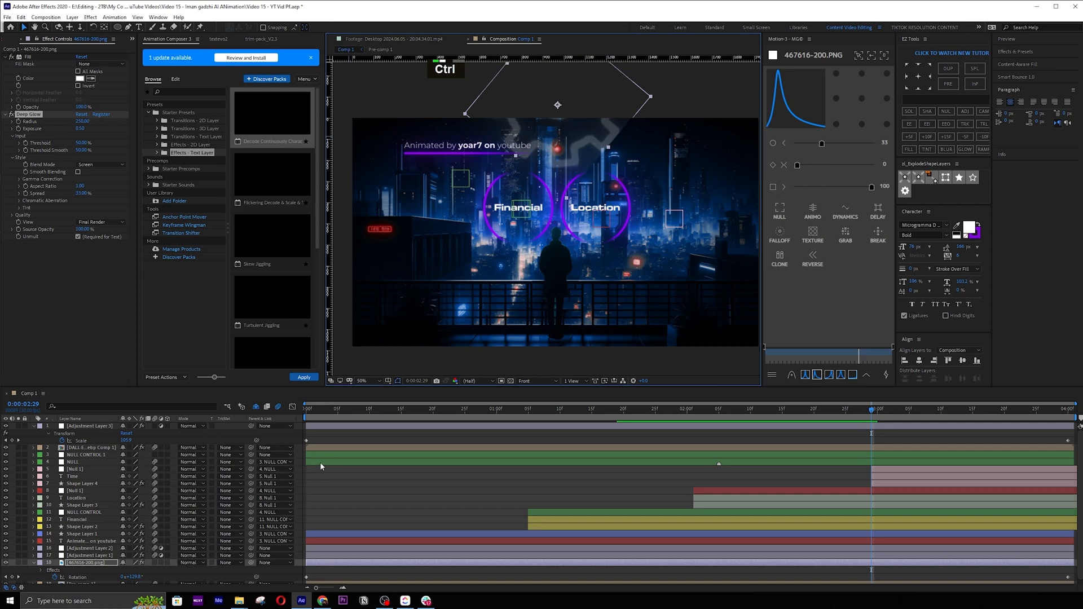
key(ctrl+z)
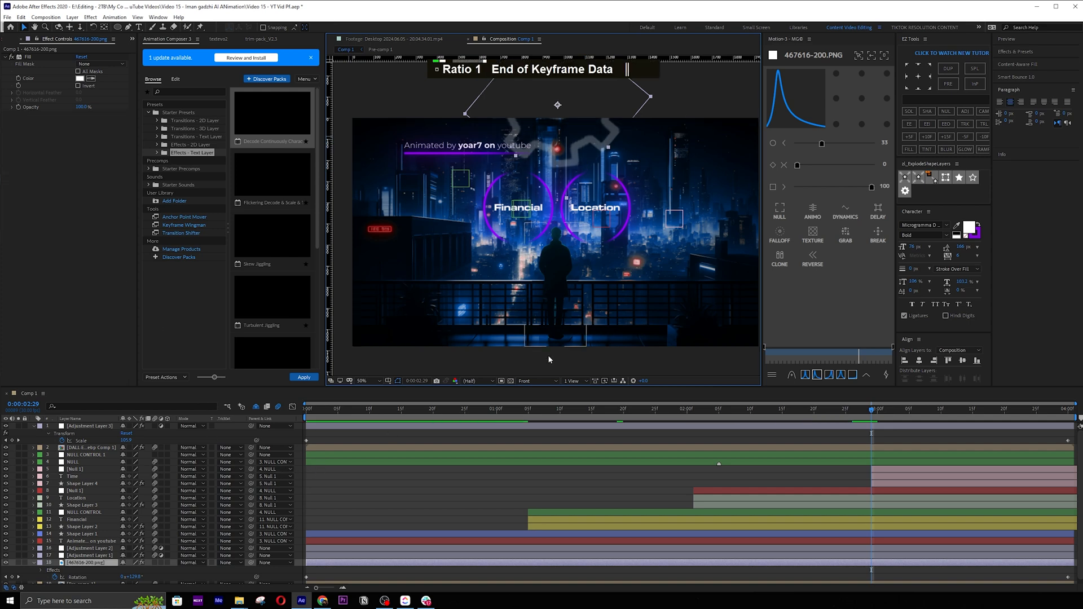
Pre-compose the gear PNG layer and apply the copied Deep Glow effect to the precomp.
key(ctrl+shift+c)
click(734, 357)
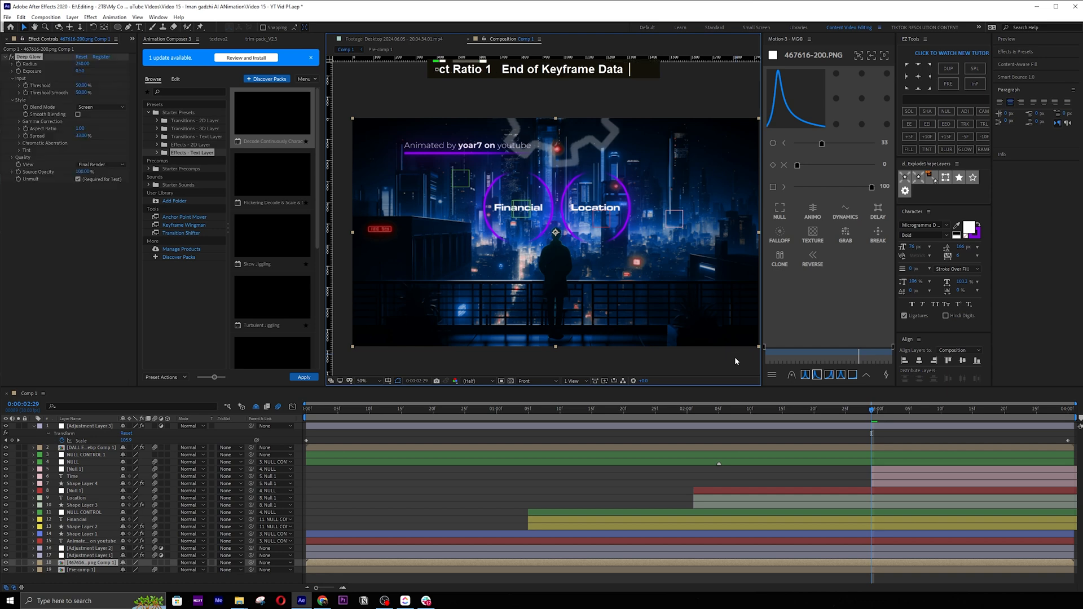
drag(976, 410, 305, 470)
click(367, 475)
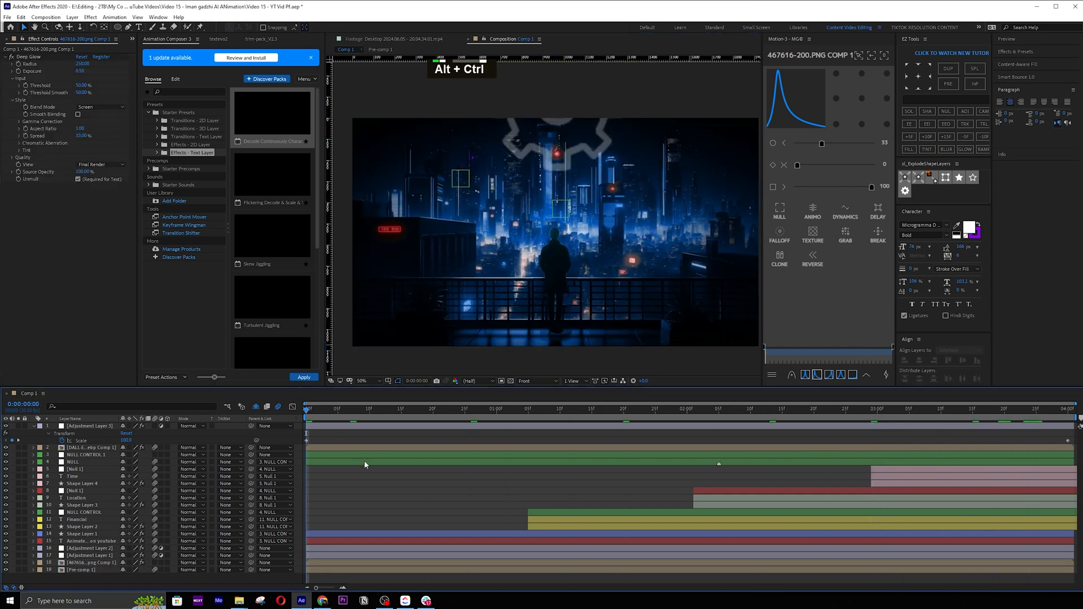
Add another adjustment layer on top and apply the recent animation preset containing Turbulent Displace and Posterize Time.
key(ctrl+alt+y)
click(115, 17)
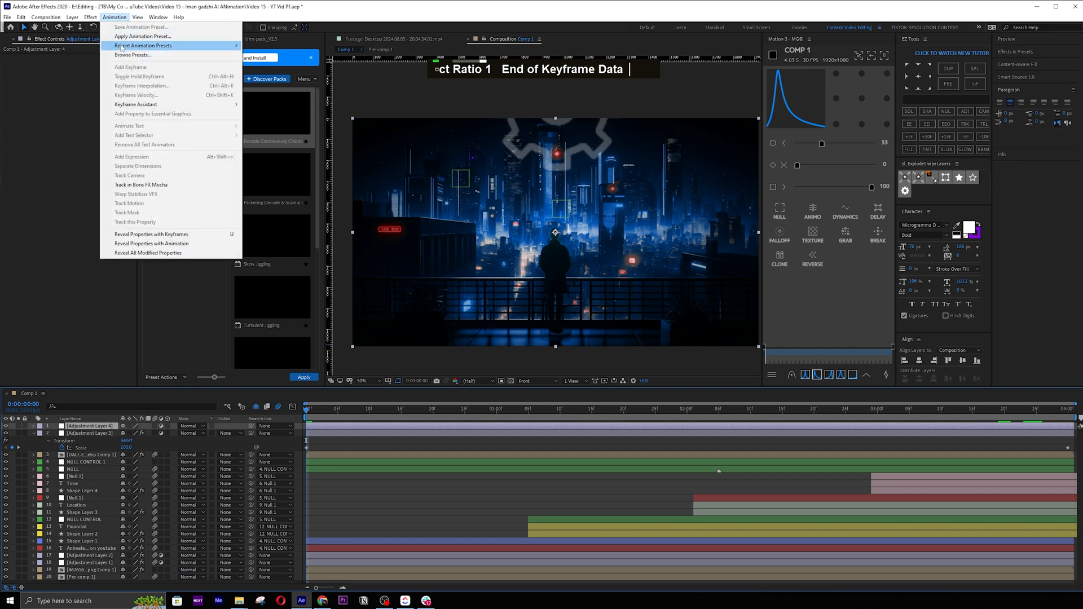
mouse_move(121, 46)
click(290, 213)
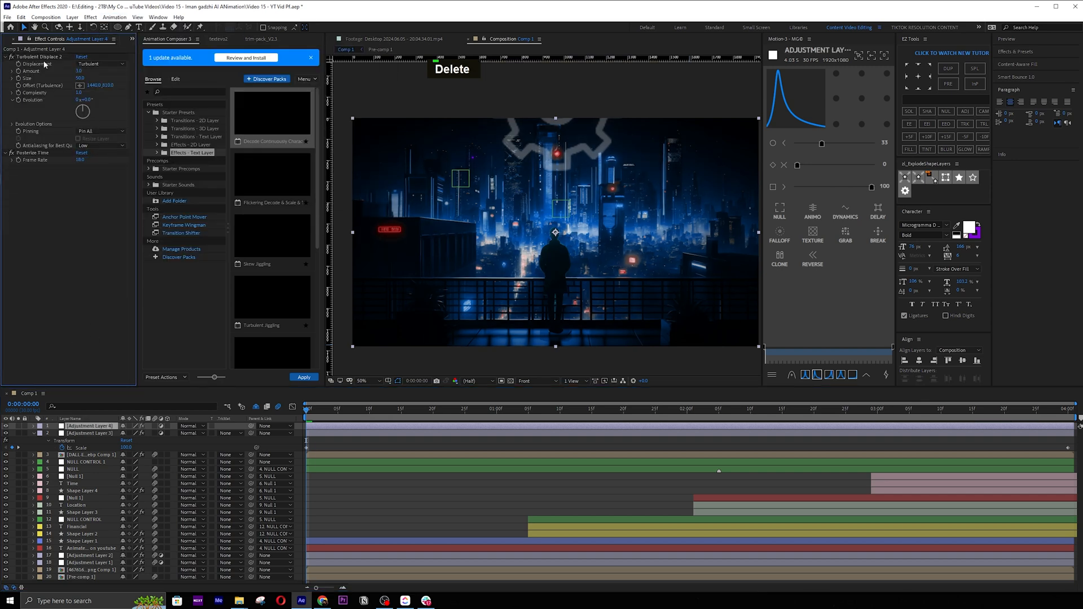
double_click(37, 153)
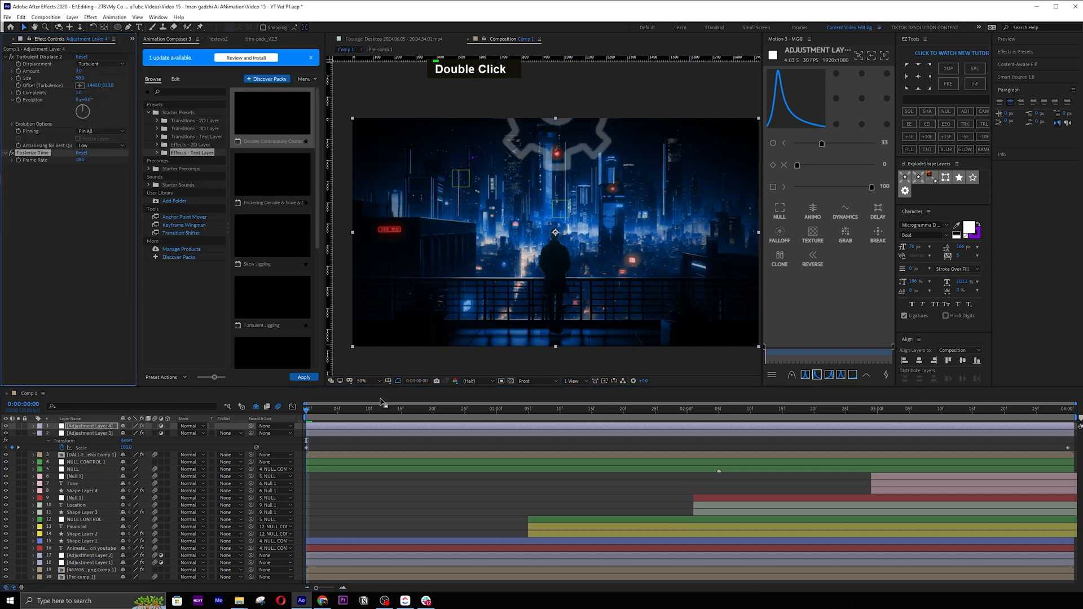
Reveal the new adjustment layer's keyframes and inspect Random Seed in the Turbulent Displace Evolution Options.
key(u)
key(ctrl+s)
click(111, 433)
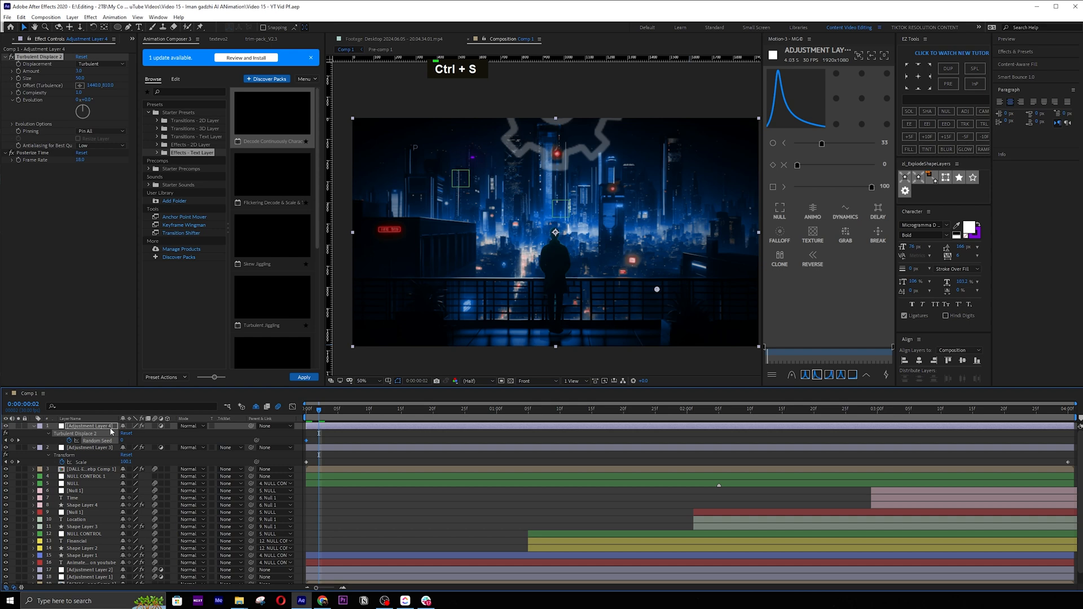
click(12, 124)
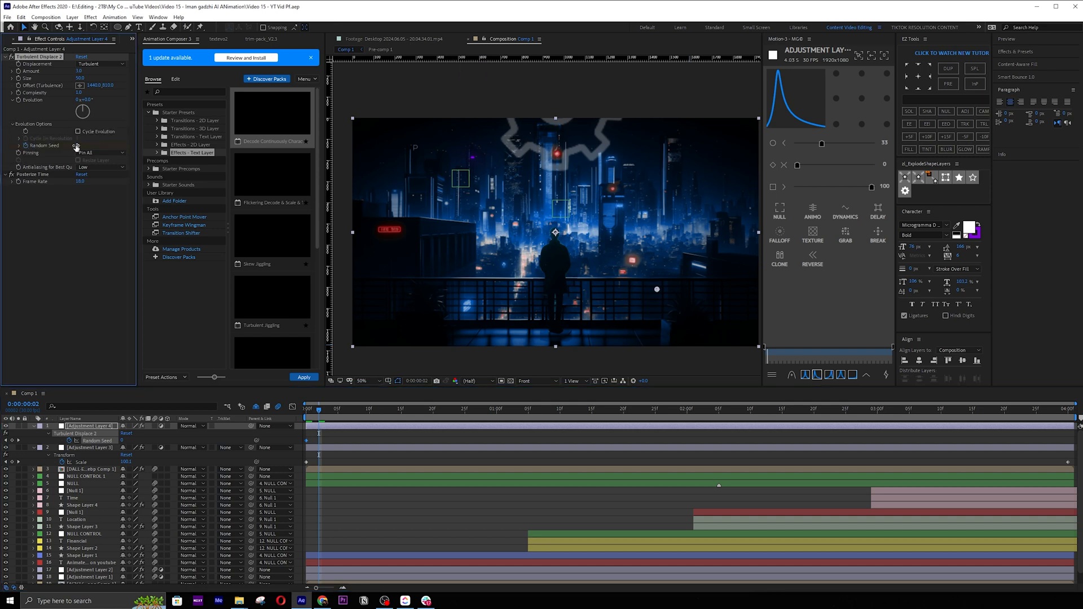
drag(342, 410, 224, 430)
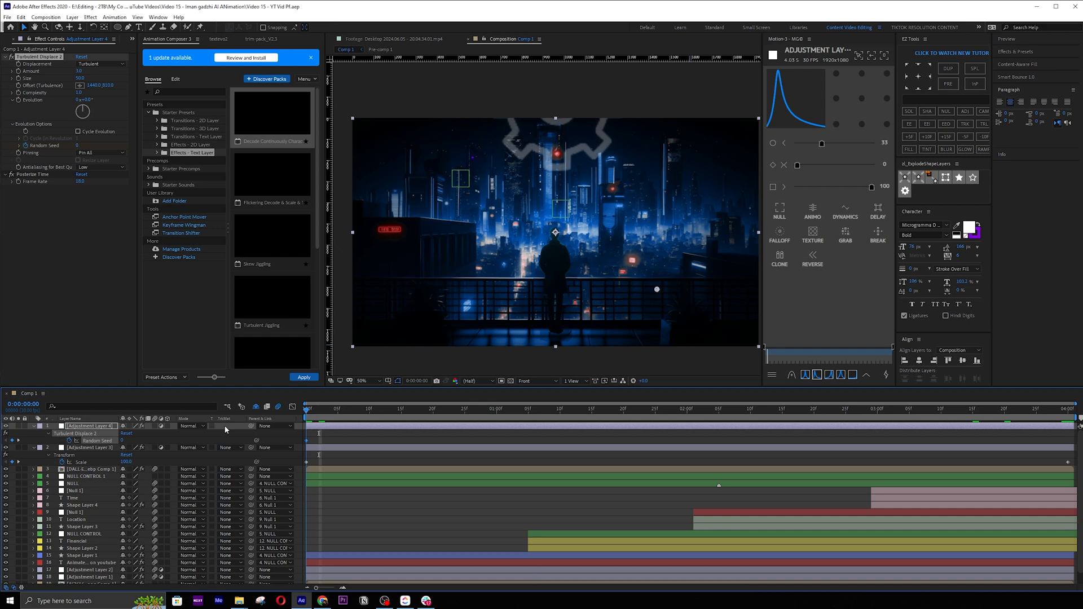
Save the project, set the preview resolution to Full and play the animation in a maximized composition view.
click(430, 518)
key(ctrl+s)
key(ctrl+s)
click(476, 380)
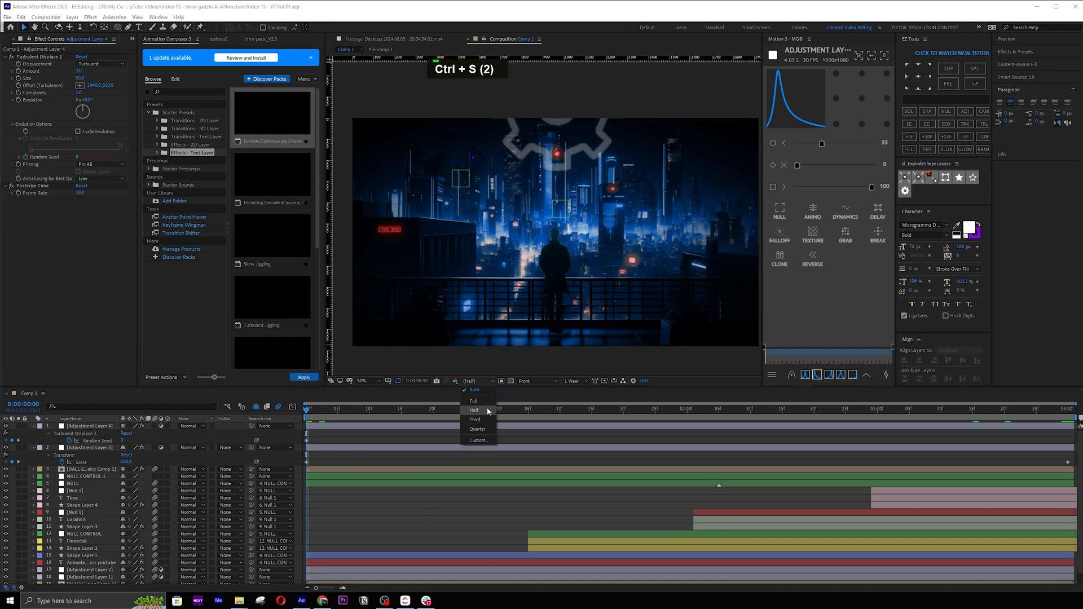
click(474, 400)
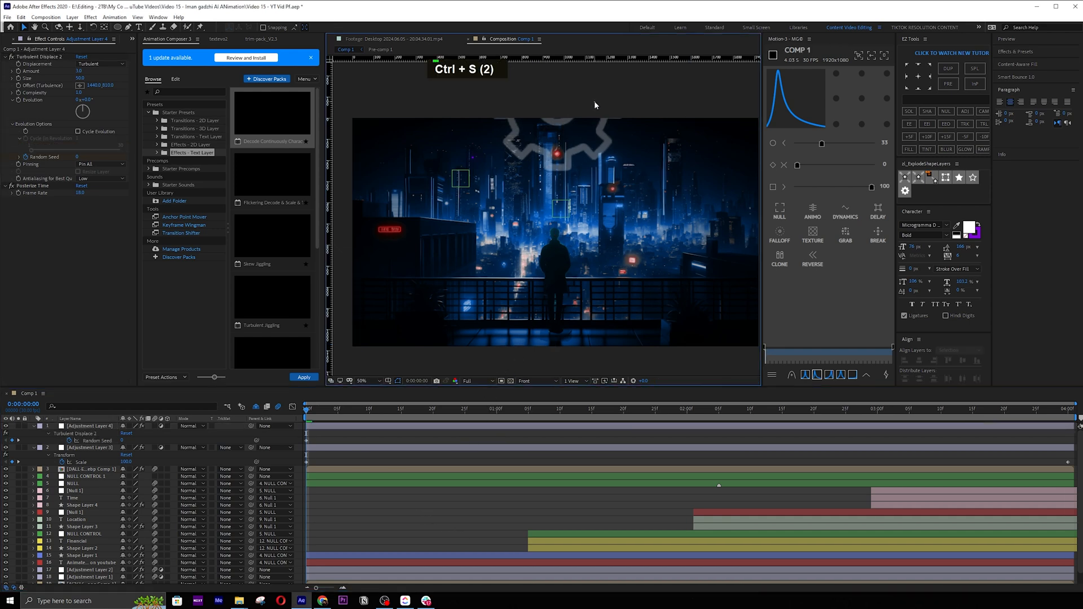
key(grave)
key(space)
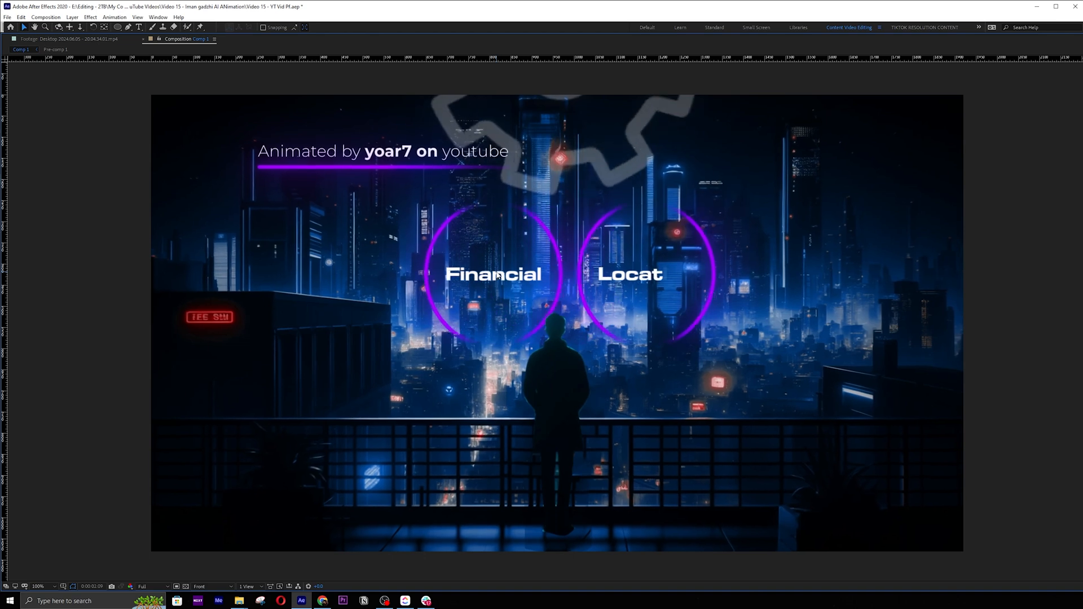